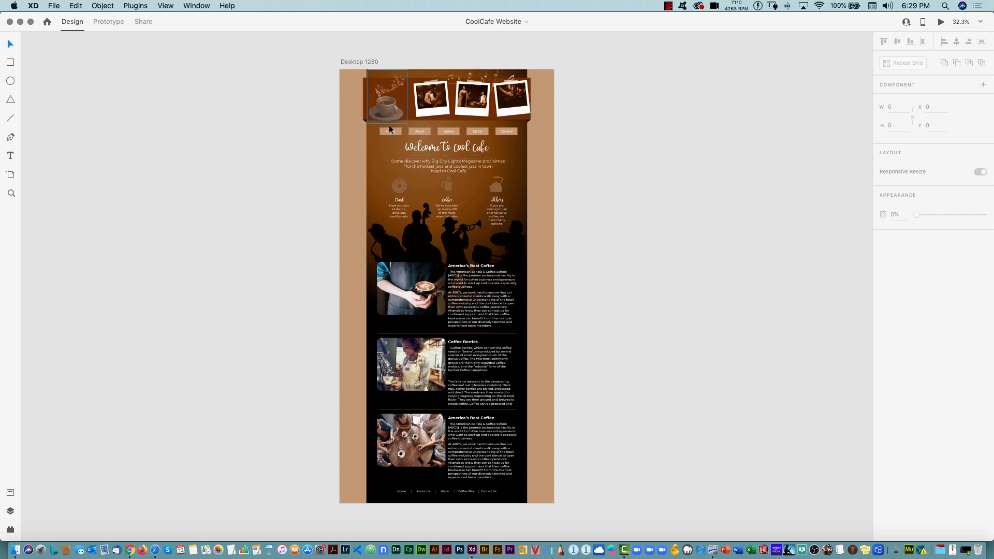
# Rename the Desktop 1280 artboard as Home
pyautogui.click(359, 61)
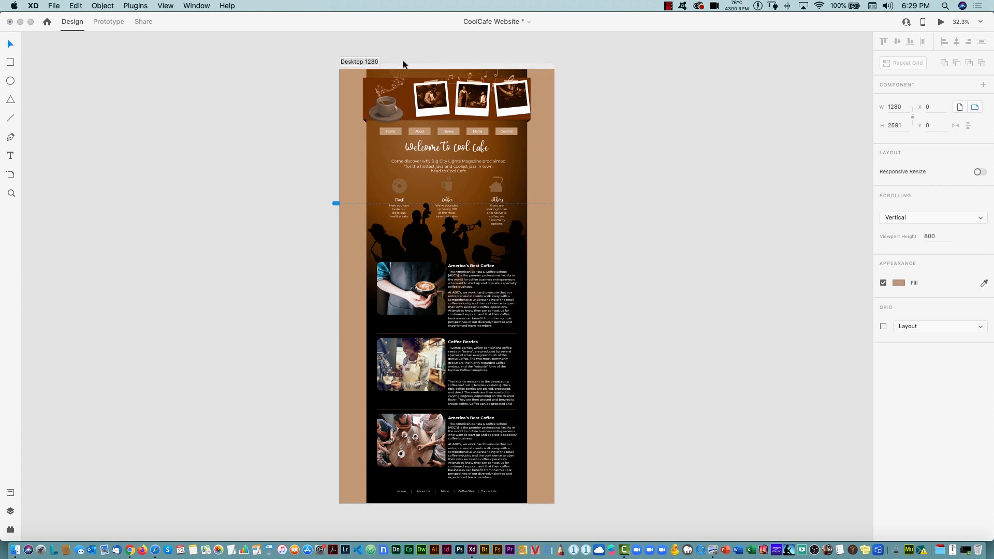
pyautogui.doubleClick(359, 61)
pyautogui.write('Home')
pyautogui.press('Return')
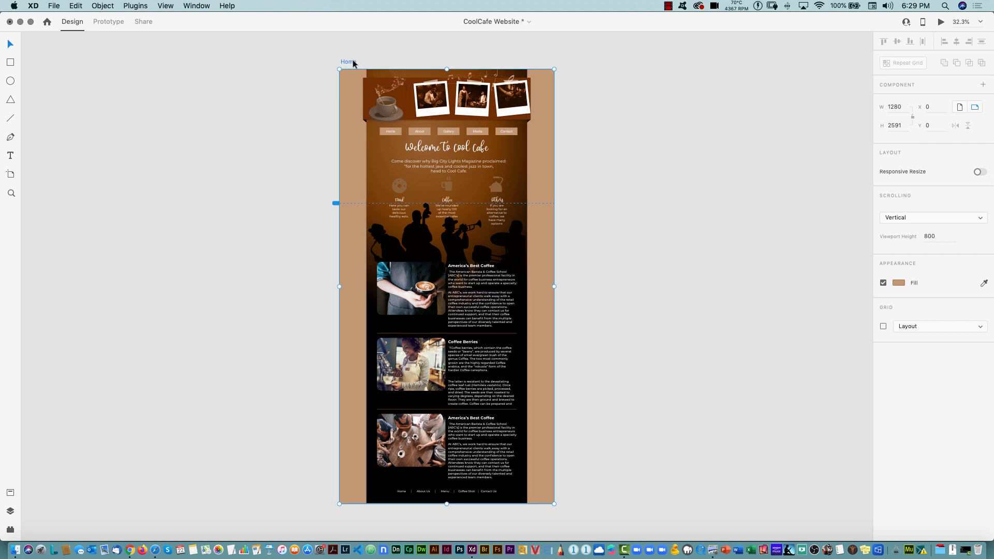
# Duplicate the Home artboard beside the original and rename the copy as About
pyautogui.moveTo(349, 61); pyautogui.dragTo(598, 63)
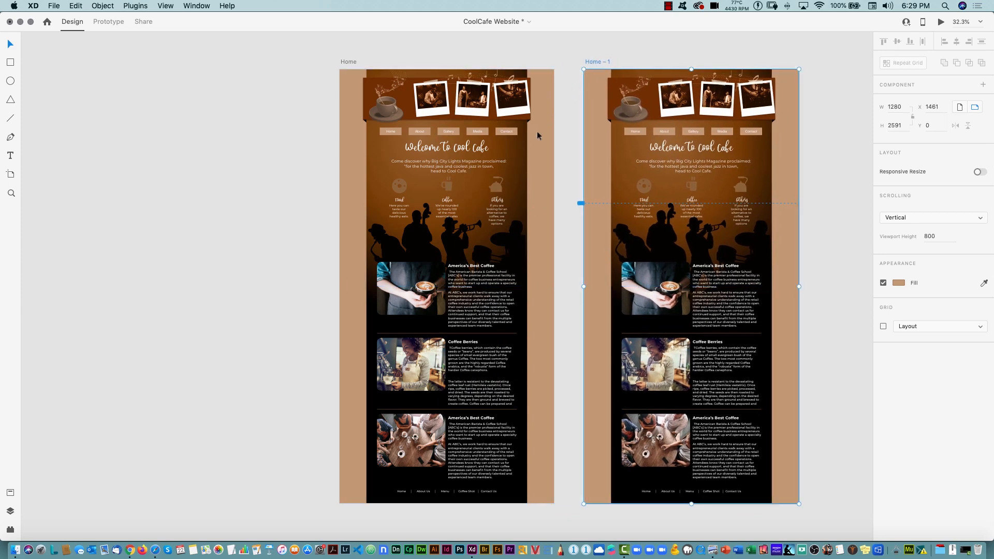
pyautogui.moveTo(585, 163); pyautogui.dragTo(449, 167)
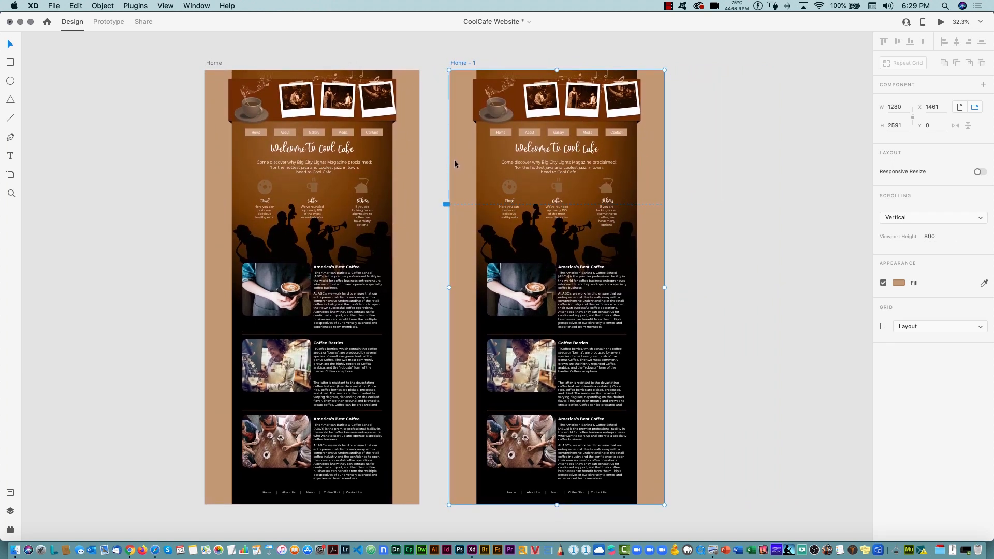
pyautogui.moveTo(445, 160); pyautogui.dragTo(382, 164)
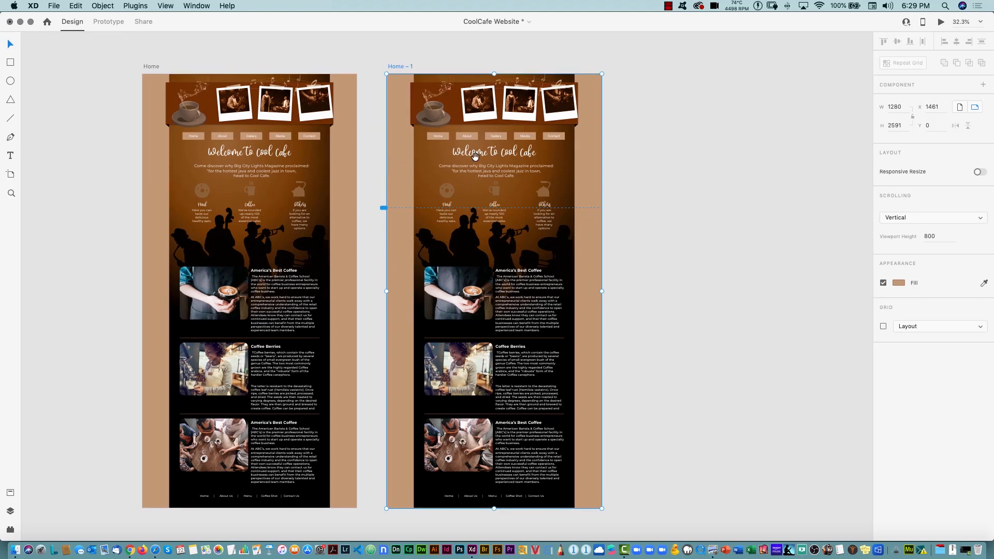
pyautogui.moveTo(641, 173); pyautogui.dragTo(670, 172)
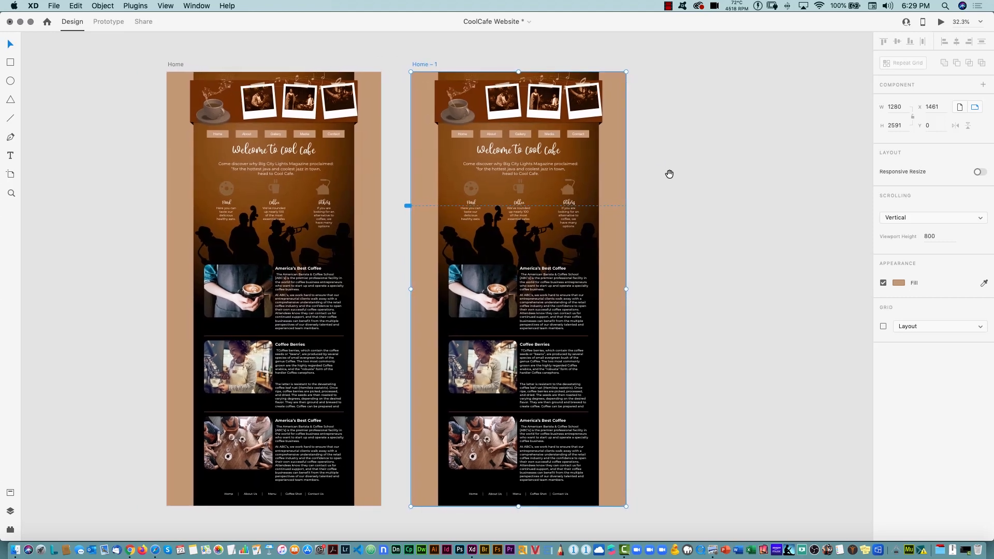
pyautogui.doubleClick(422, 65)
pyautogui.write('About')
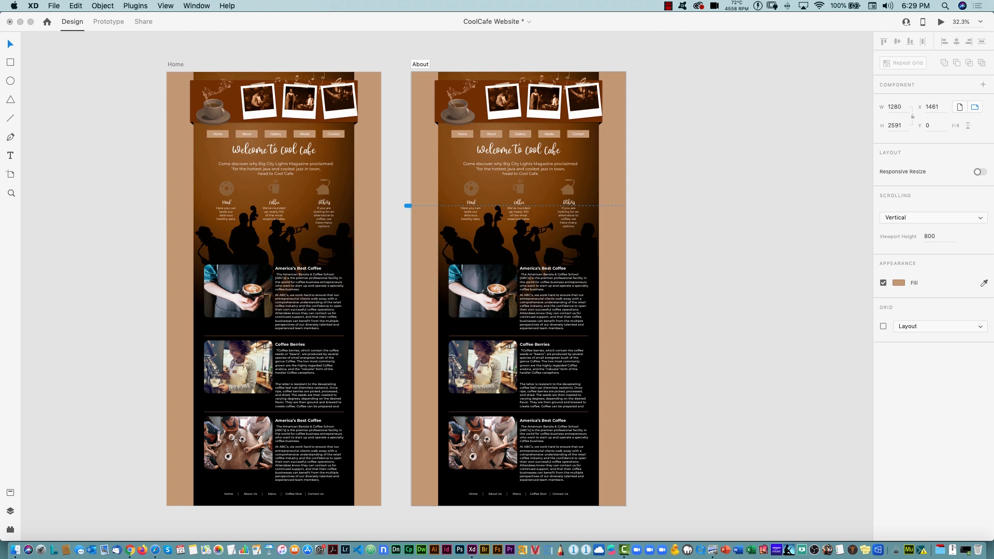
pyautogui.press('Return')
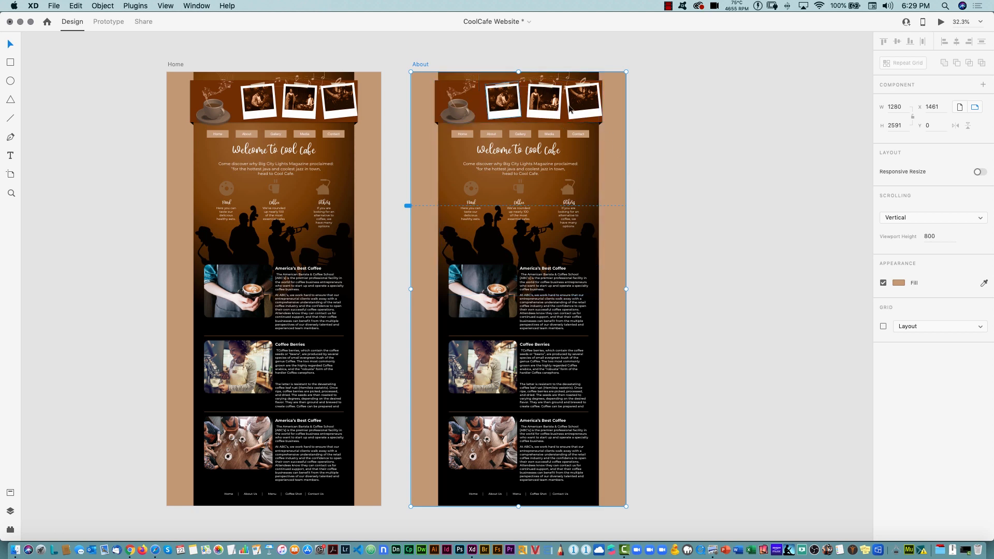
# Turn on the layout grid for the About artboard
pyautogui.click(679, 160)
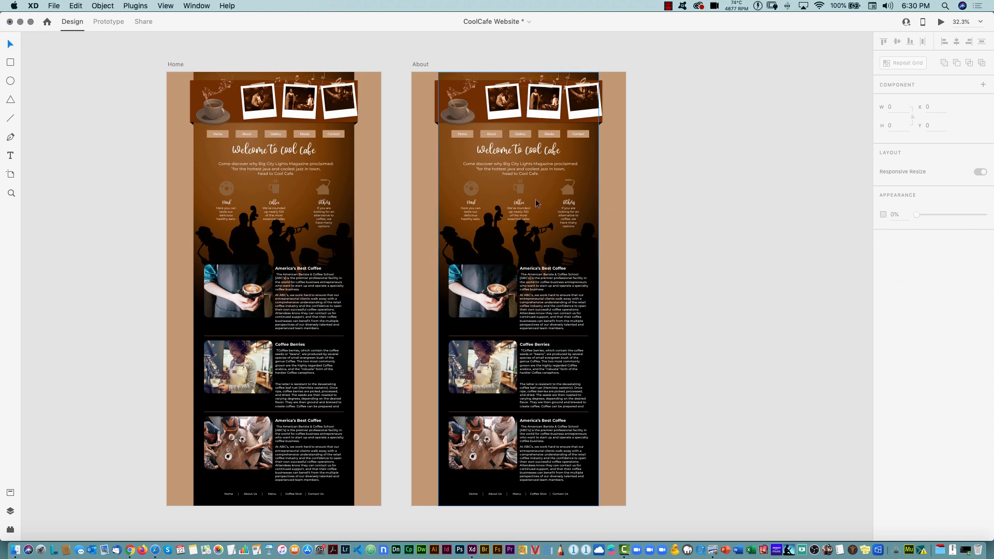
pyautogui.click(596, 162)
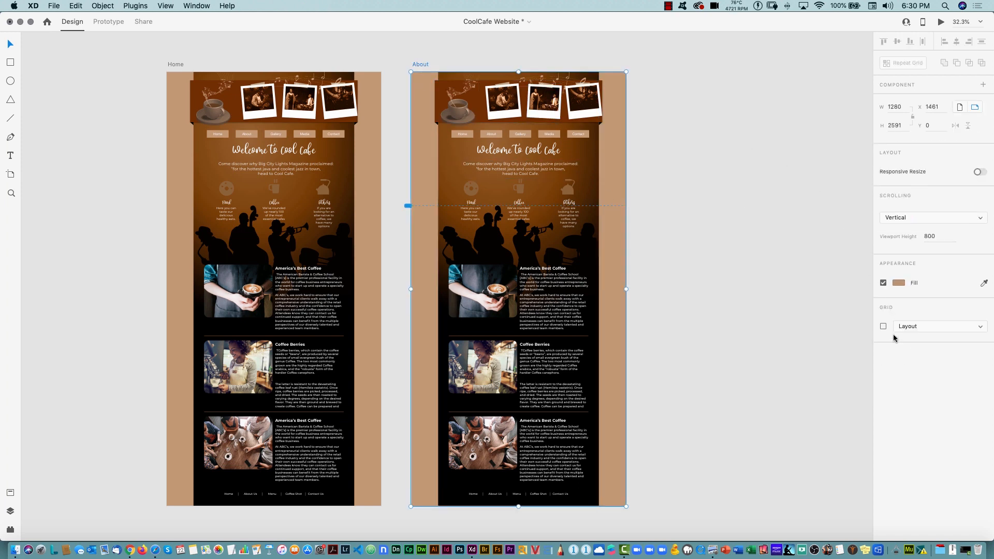
pyautogui.click(884, 326)
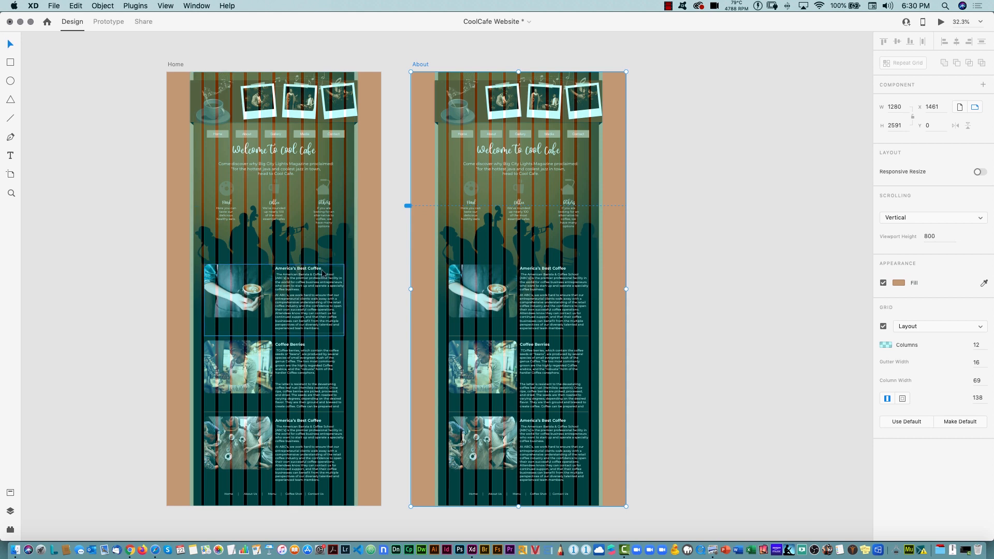
pyautogui.click(704, 216)
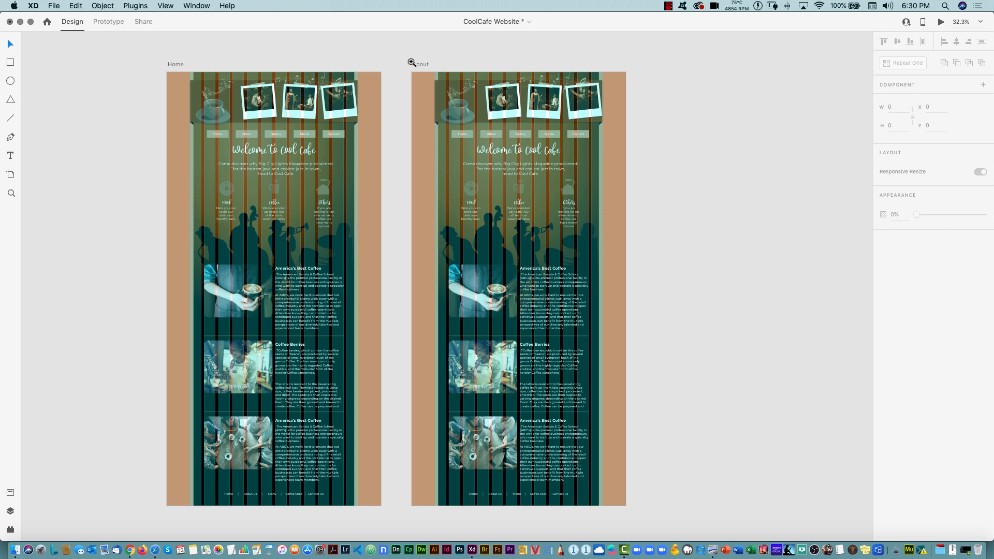
# Delete the brown header banner and its two folded corner triangles from the About artboard
pyautogui.moveTo(403, 58); pyautogui.dragTo(656, 176)
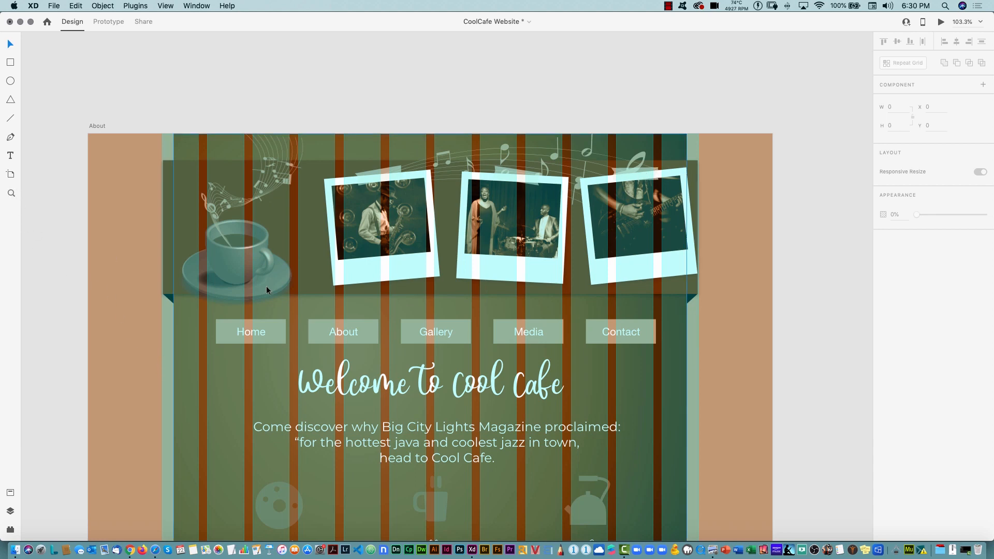
pyautogui.moveTo(505, 225); pyautogui.dragTo(551, 157)
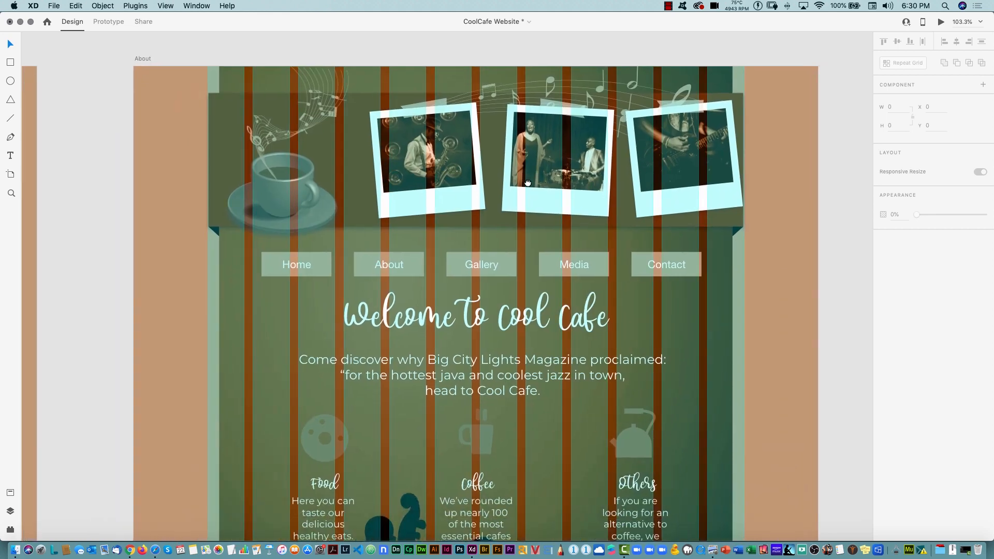
pyautogui.click(721, 220)
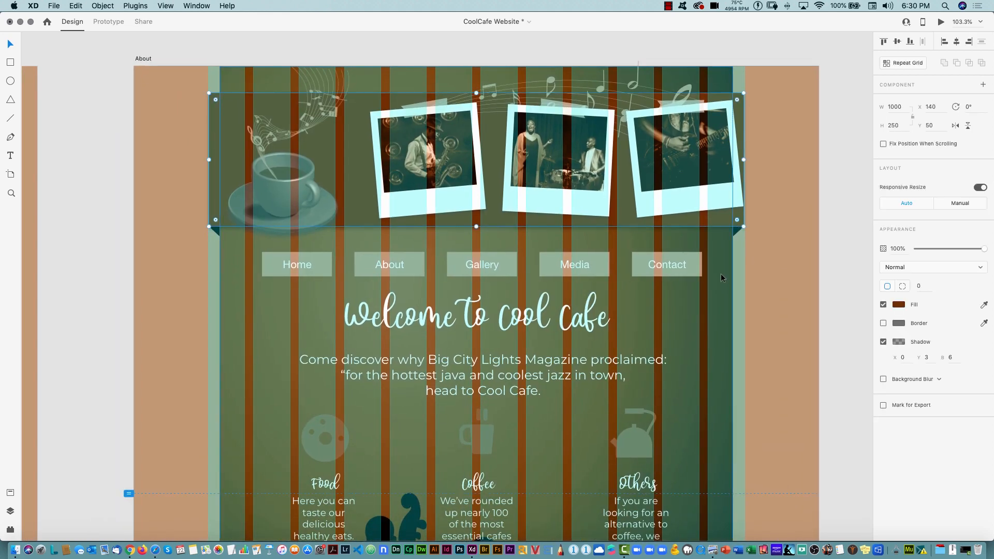
pyautogui.press('Delete')
pyautogui.click(736, 229)
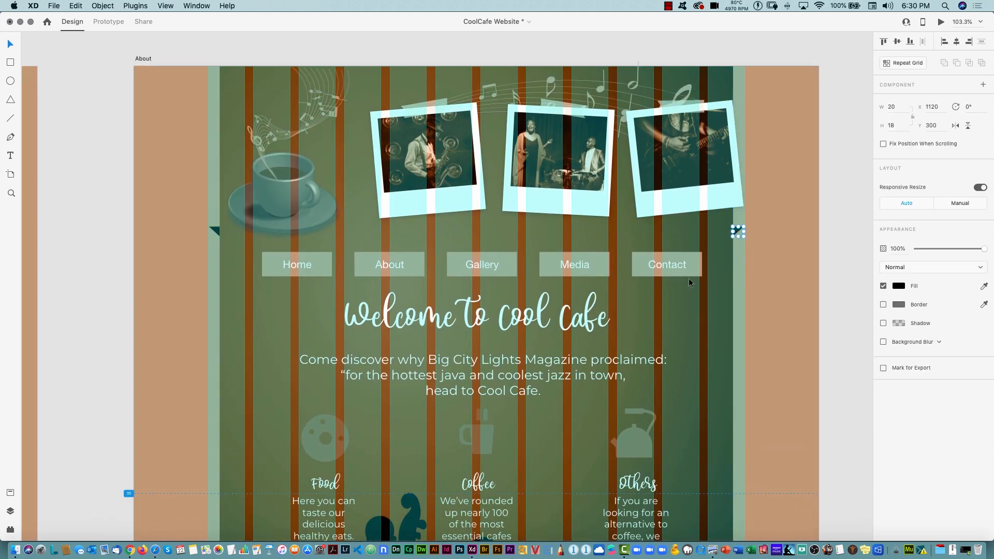
pyautogui.press('Delete')
pyautogui.click(214, 230)
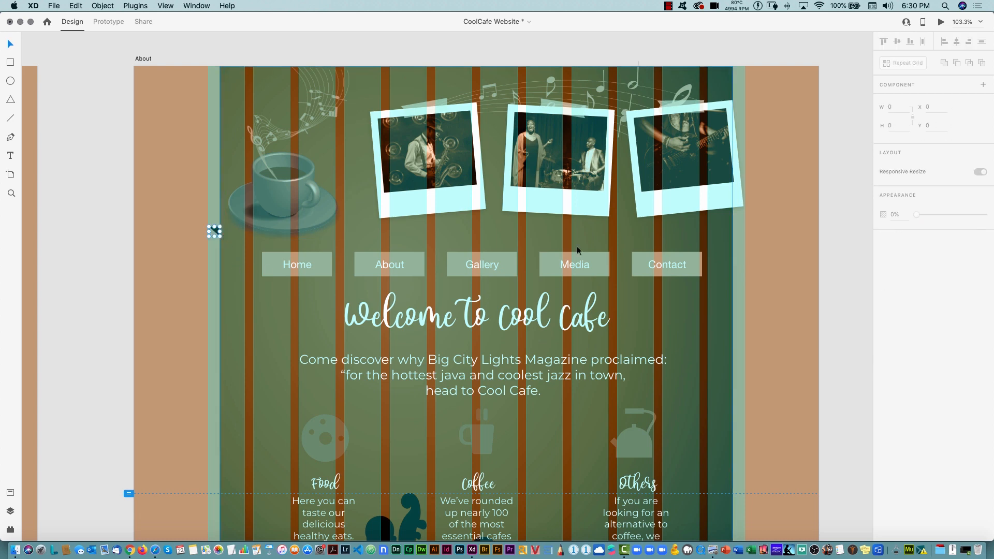
pyautogui.press('Delete')
# Widen the page's main background rectangle on both sides to about 1004 px, covering the space the banner occupied
pyautogui.click(733, 379)
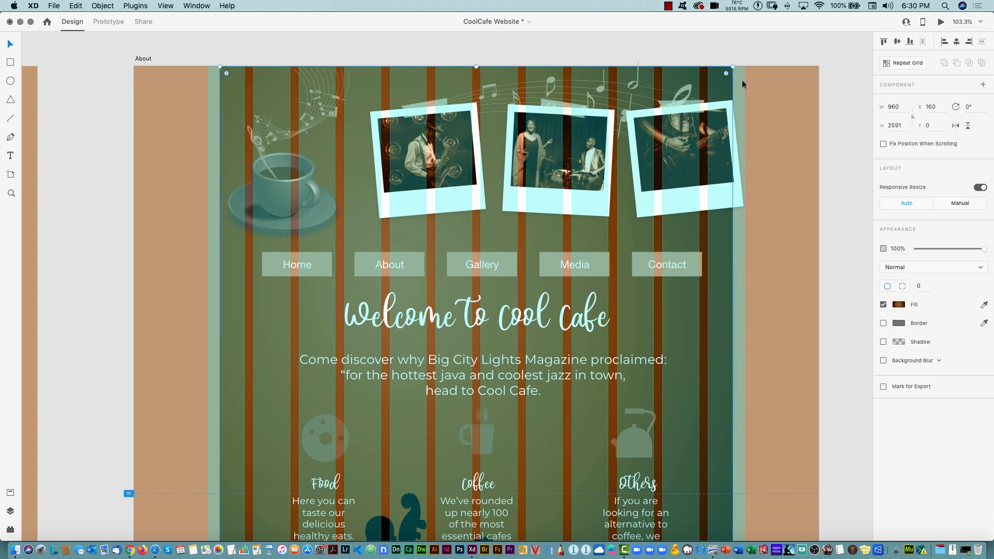
pyautogui.moveTo(734, 64); pyautogui.dragTo(745, 63)
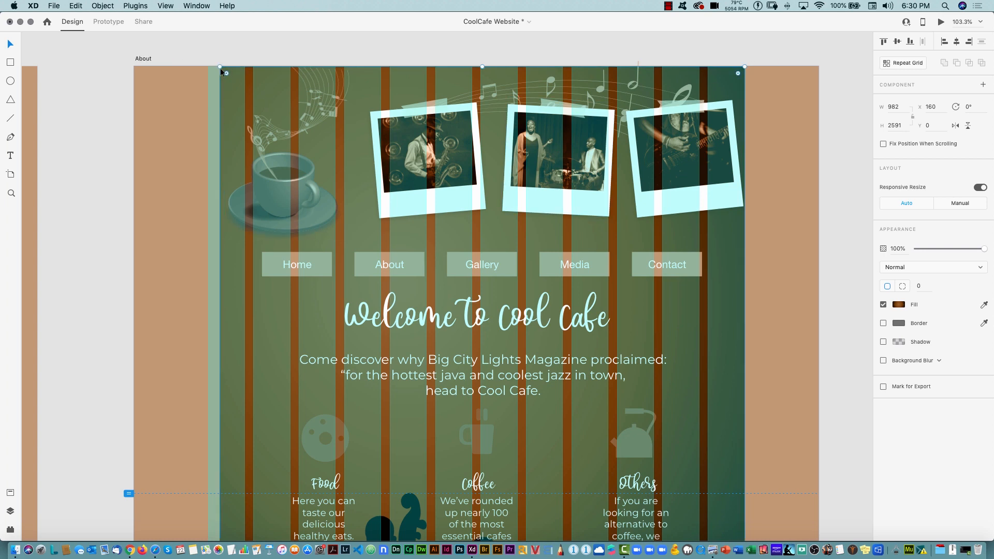
pyautogui.moveTo(211, 68); pyautogui.dragTo(208, 68)
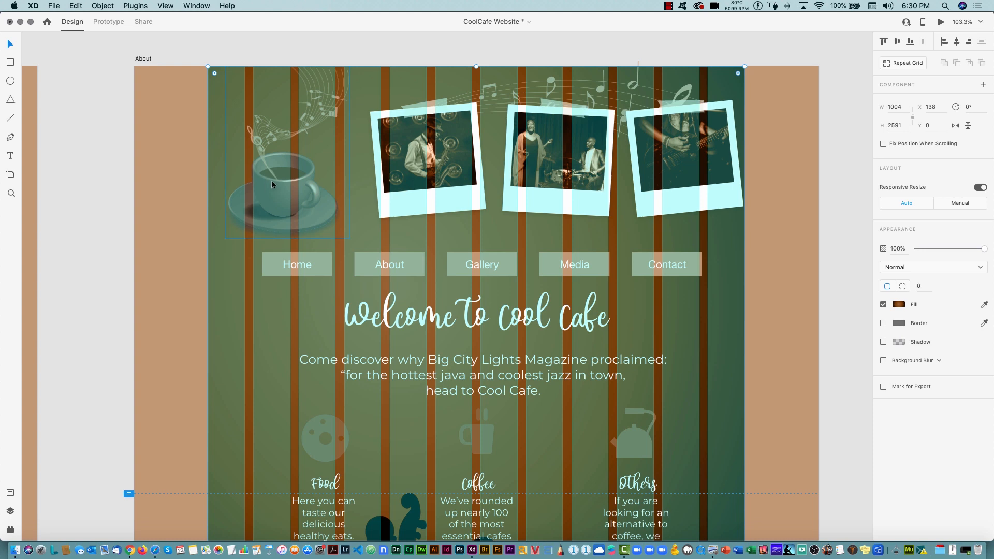
# Shrink the coffee cup image to about 257 px high and delete the three framed photos in the header
pyautogui.click(334, 220)
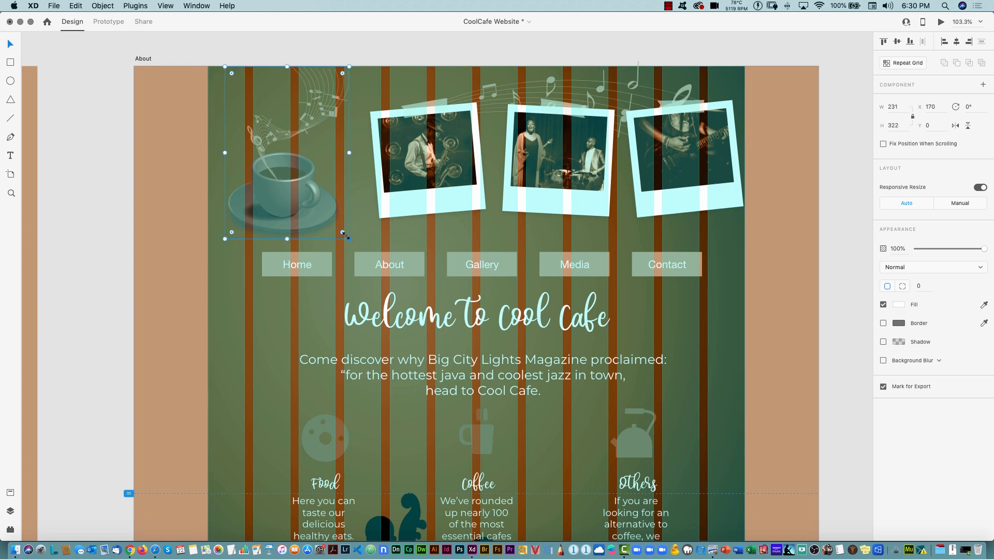
pyautogui.moveTo(344, 235); pyautogui.dragTo(323, 204)
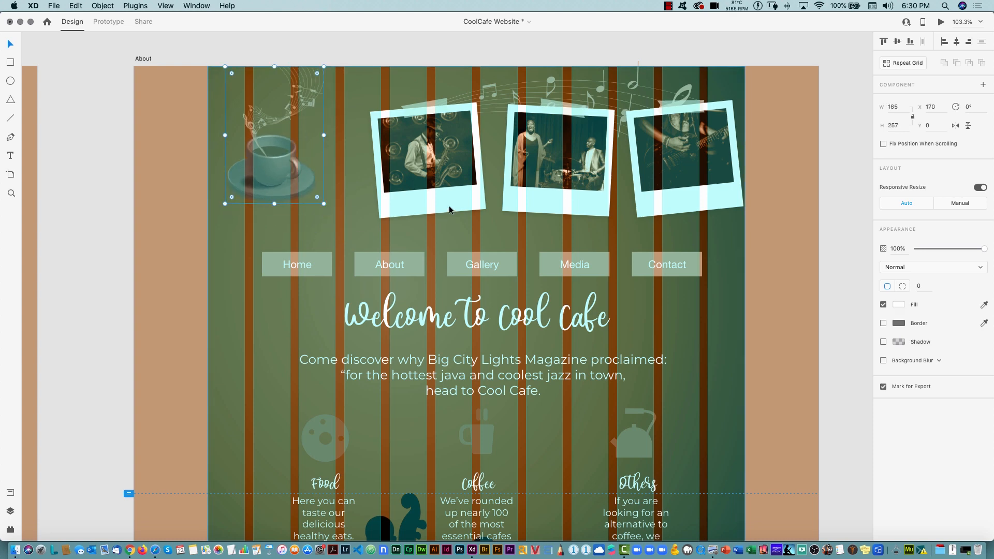
pyautogui.click(448, 203)
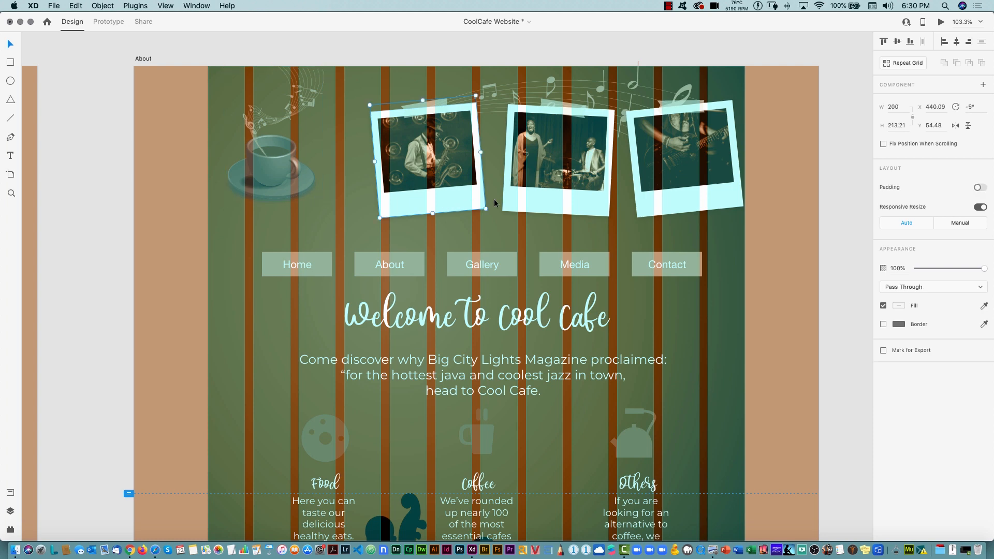
pyautogui.press('Delete')
pyautogui.click(558, 197)
pyautogui.press('Delete')
pyautogui.click(682, 195)
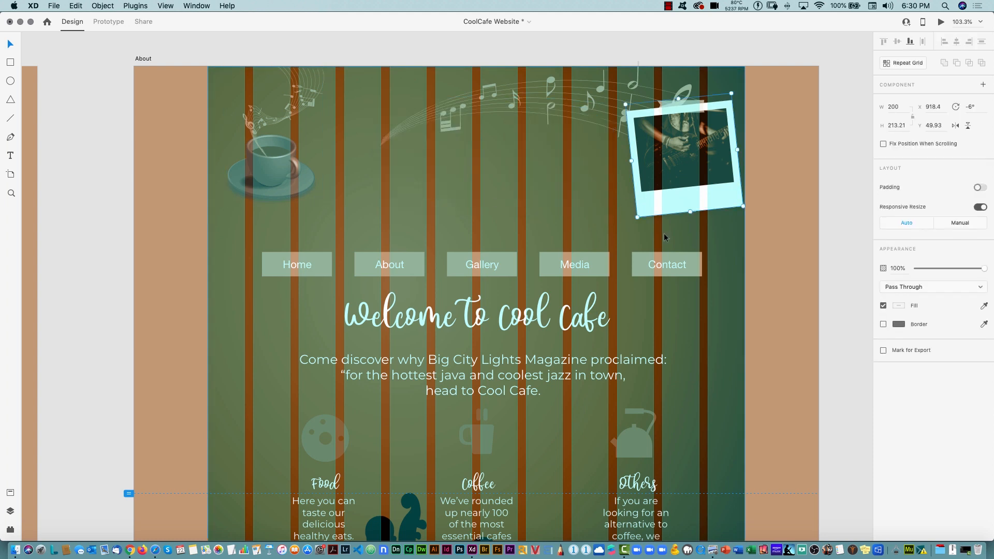
pyautogui.press('Delete')
# Move the navigation buttons up beside the coffee cup at X 393, Y 158 and tighten their spacing to about 693 px overall width
pyautogui.click(643, 265)
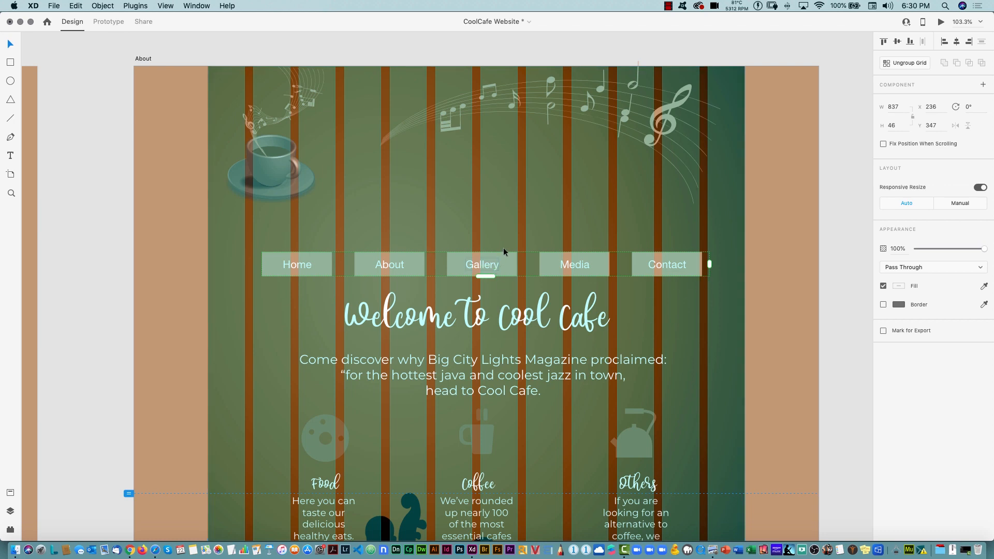
pyautogui.moveTo(504, 249); pyautogui.dragTo(576, 169)
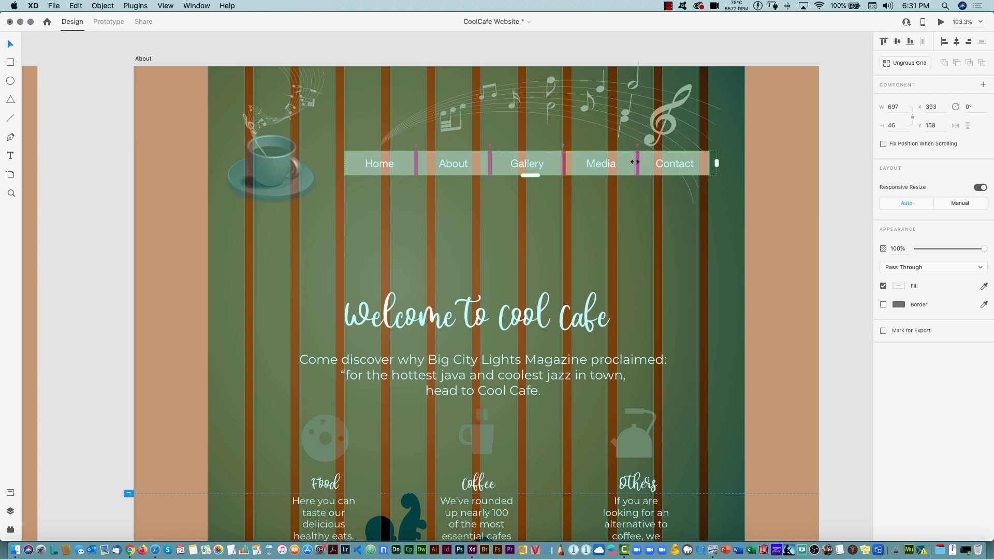
pyautogui.moveTo(633, 162); pyautogui.dragTo(633, 161)
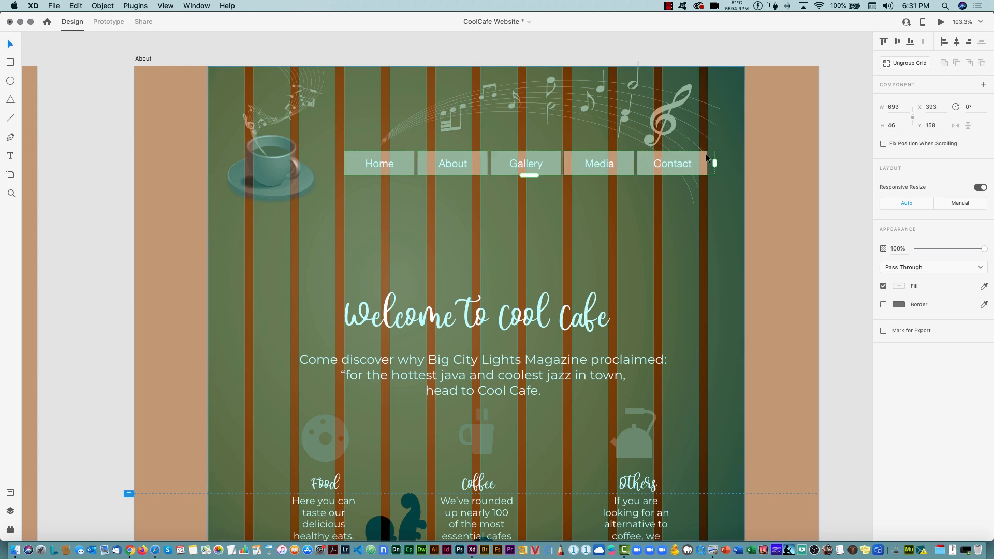
pyautogui.click(826, 160)
# Move the welcome heading up to Y 273, replace the word Welcome with About, and delete the two characters after it
pyautogui.moveTo(474, 321); pyautogui.dragTo(465, 244)
pyautogui.doubleClick(465, 244)
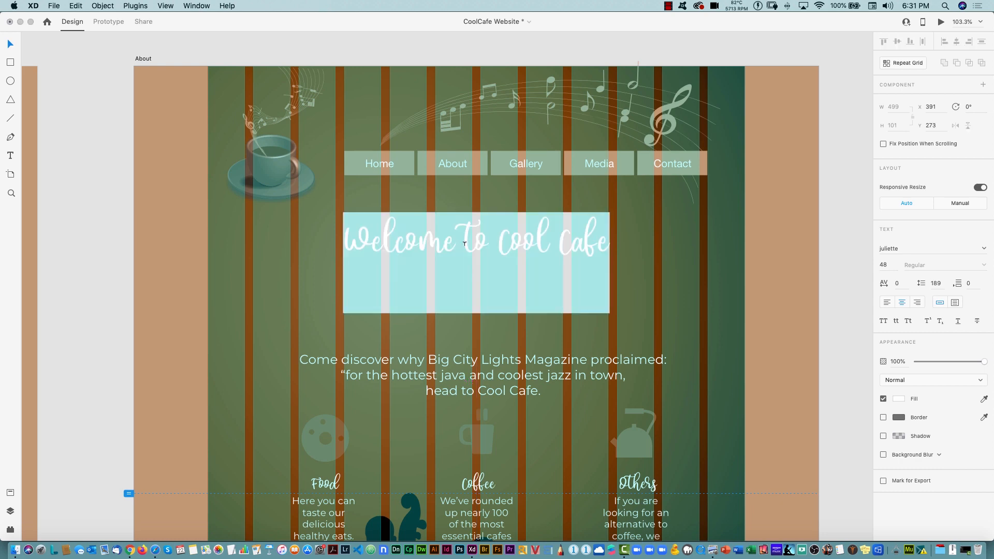
pyautogui.doubleClick(404, 238)
pyautogui.write('Abou')
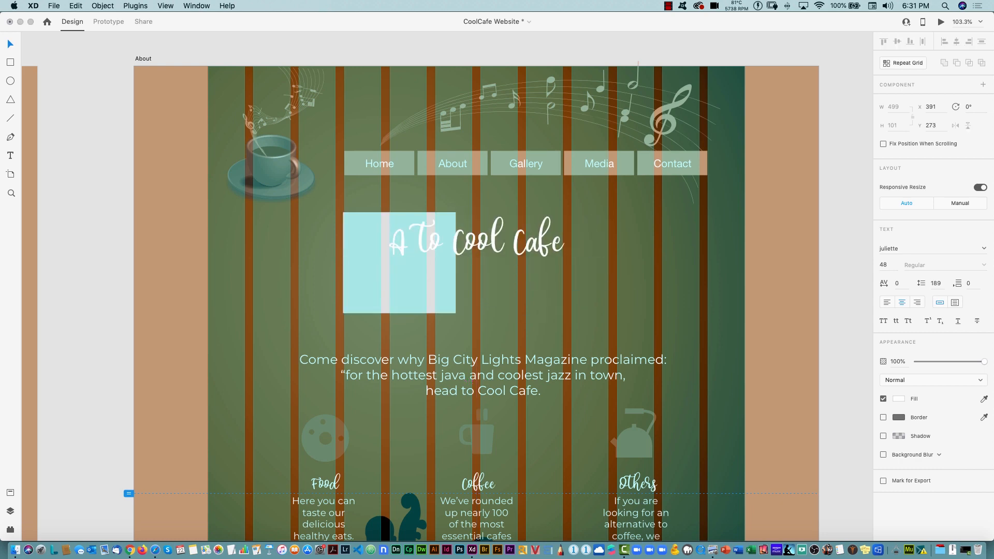
pyautogui.write('t')
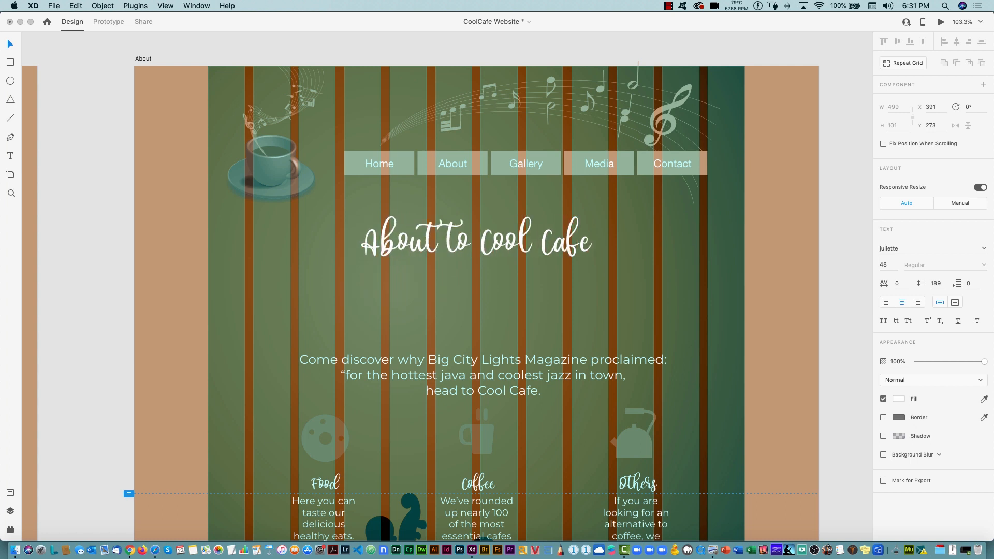
pyautogui.press('Delete')
pyautogui.press('Delete')
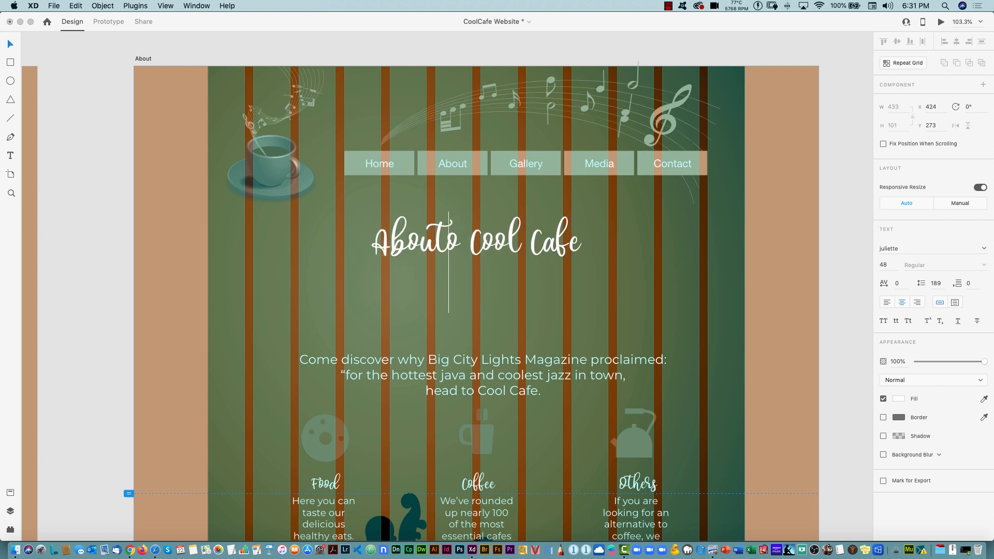
pyautogui.press('Escape')
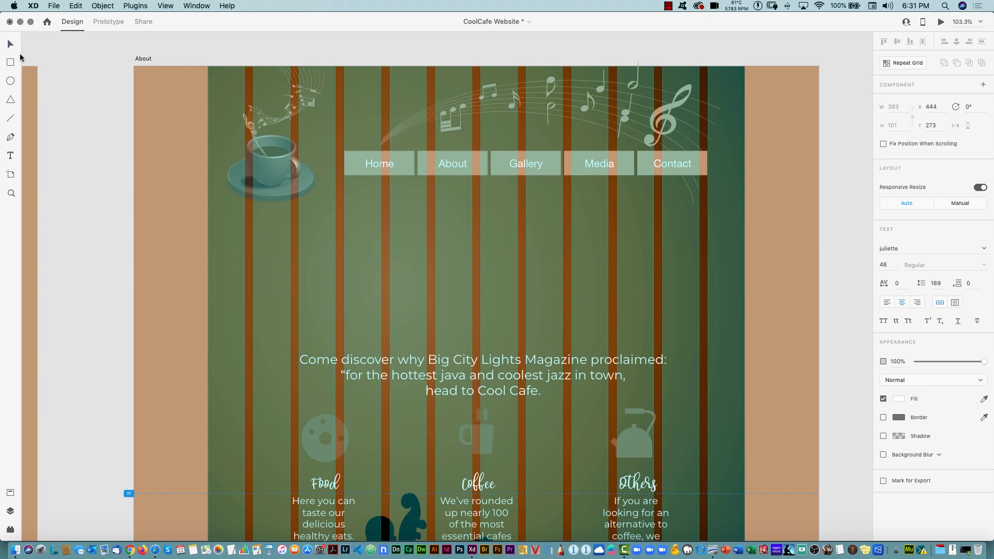
# Move the "Come discover why" paragraph up to Y 492 on the About artboard
pyautogui.click(495, 369)
pyautogui.moveTo(496, 369); pyautogui.dragTo(504, 350)
pyautogui.click(519, 360)
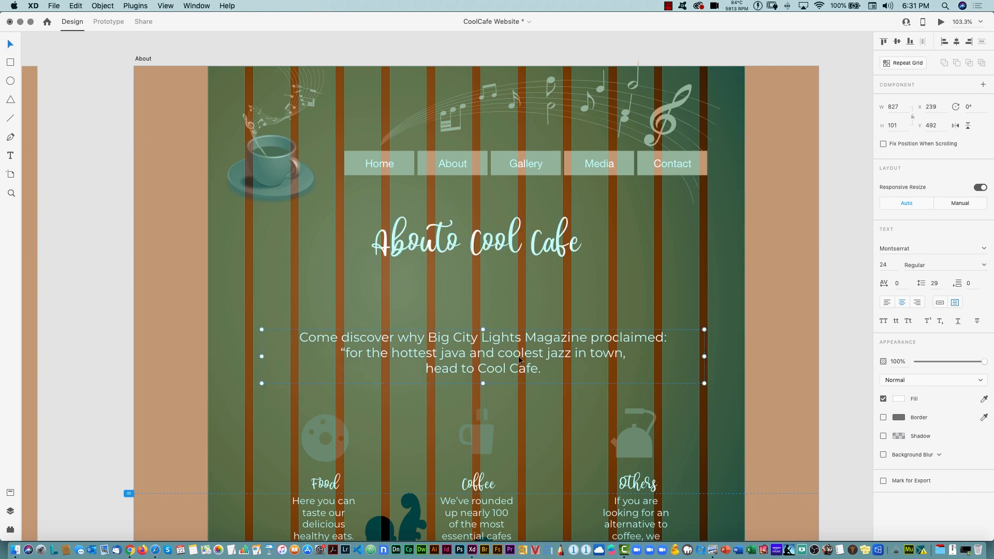
# Delete the coffee mug, kettle and donut icons beneath the "Come discover why" paragraph on the About artboard
pyautogui.scroll(-5, 517, 356)
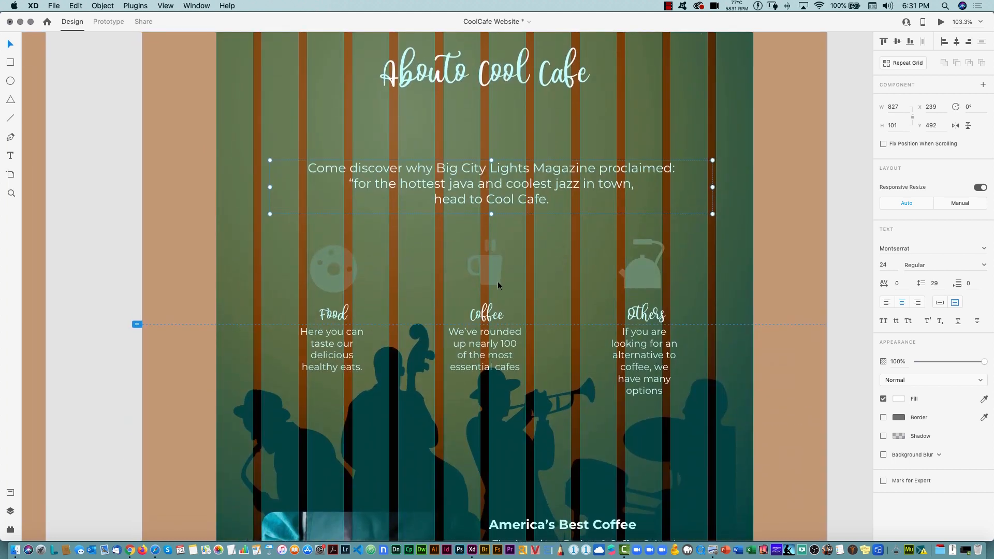
pyautogui.click(498, 281)
pyautogui.click(629, 277)
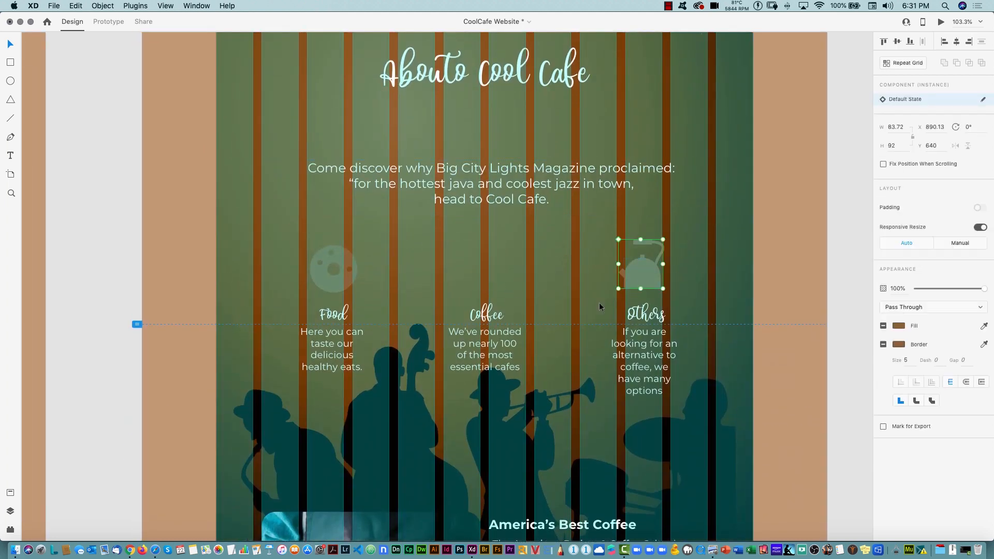
pyautogui.click(324, 280)
# Delete the three short description paragraphs under the Food, Coffee and Others headings on the About artboard
pyautogui.click(340, 356)
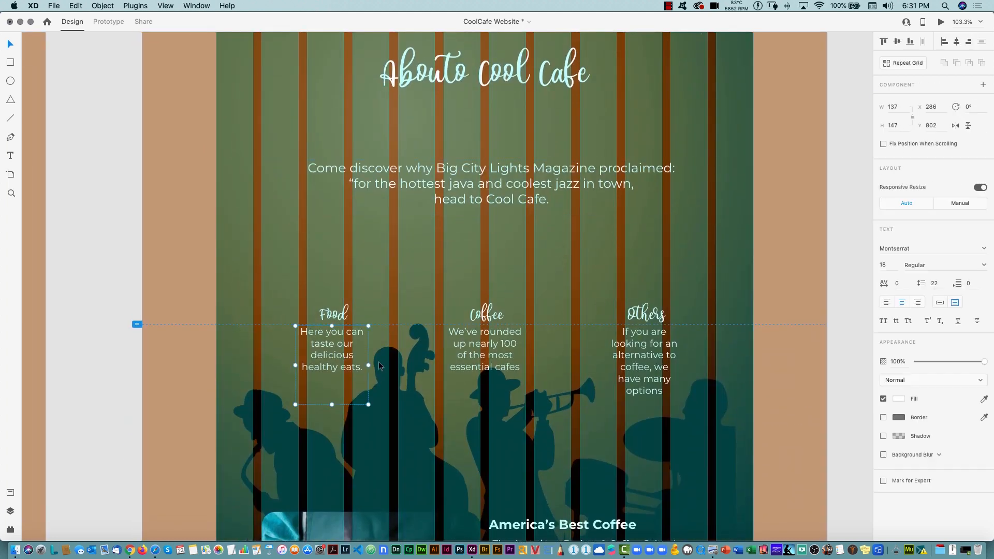
pyautogui.click(491, 360)
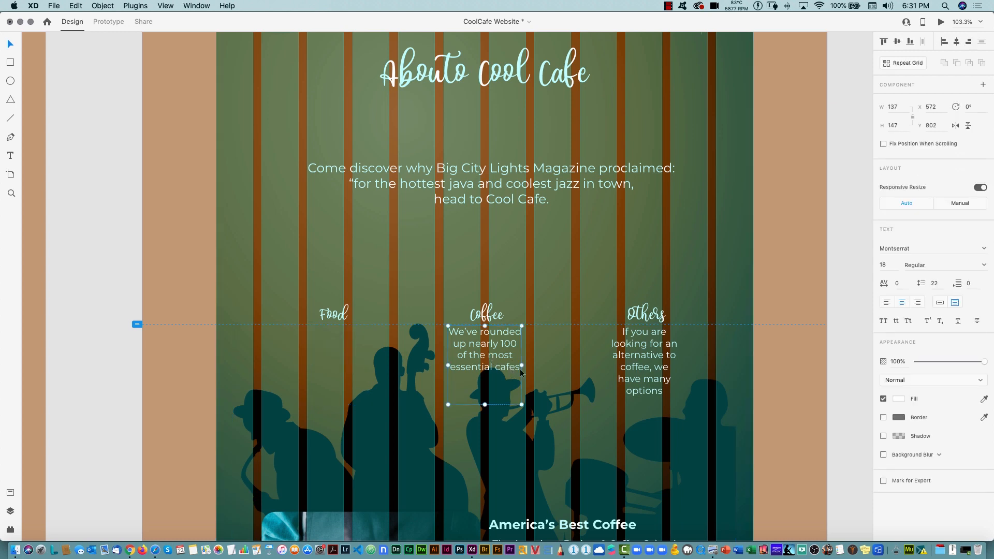
pyautogui.press('super+comma')
pyautogui.click(632, 349)
pyautogui.press('super+comma')
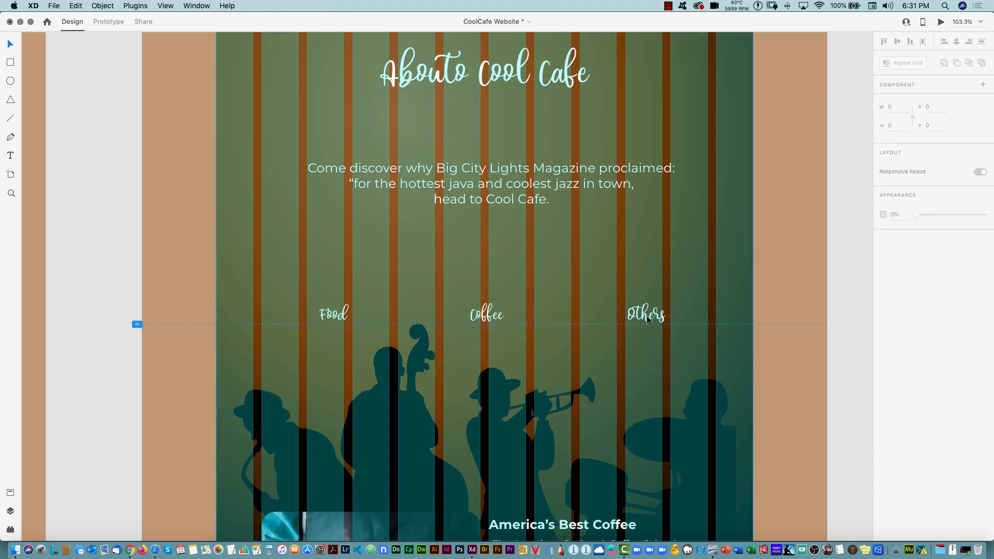
# Delete the Others, Coffee and Food headings from the About artboard
pyautogui.click(647, 320)
pyautogui.press('super+comma')
pyautogui.click(486, 317)
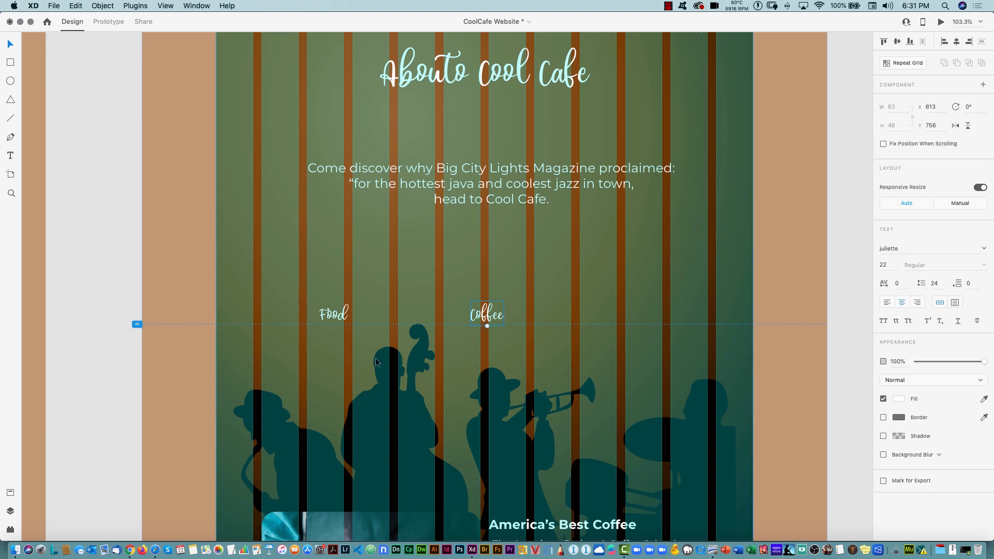
pyautogui.press('super+comma')
pyautogui.click(343, 313)
pyautogui.press('super+comma')
pyautogui.click(423, 401)
pyautogui.press('super+comma')
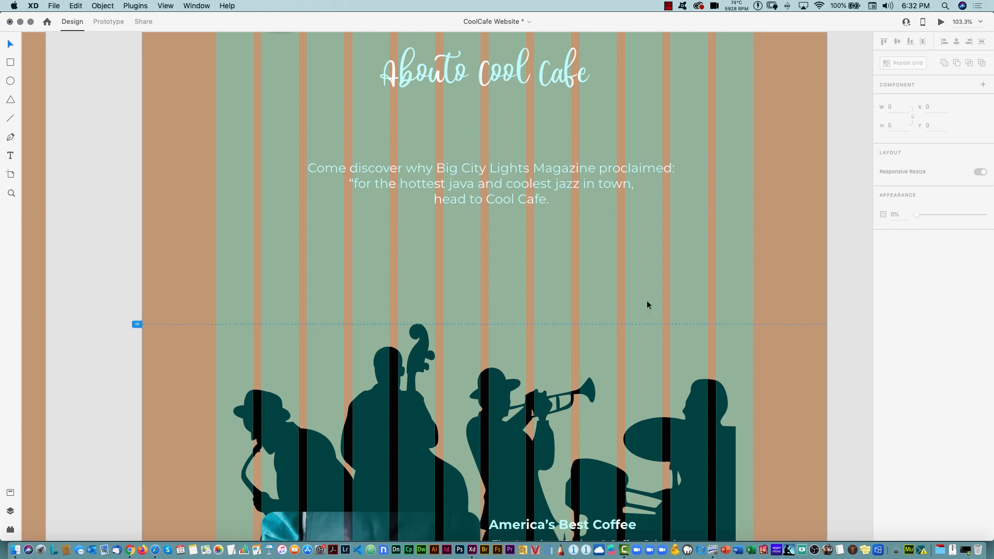
pyautogui.press('super+z')
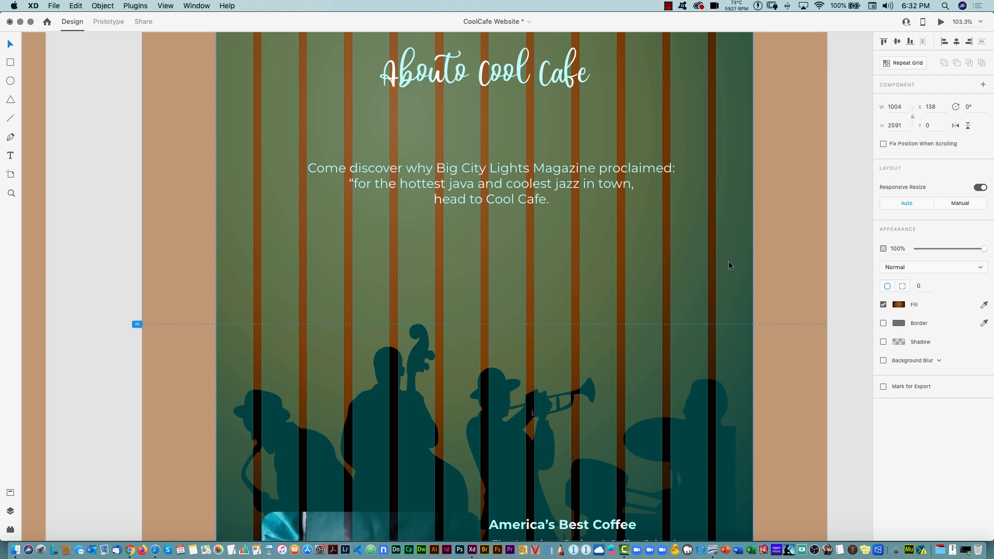
# Lock the full-height gradient background rectangle on the About artboard
pyautogui.press('super+l')
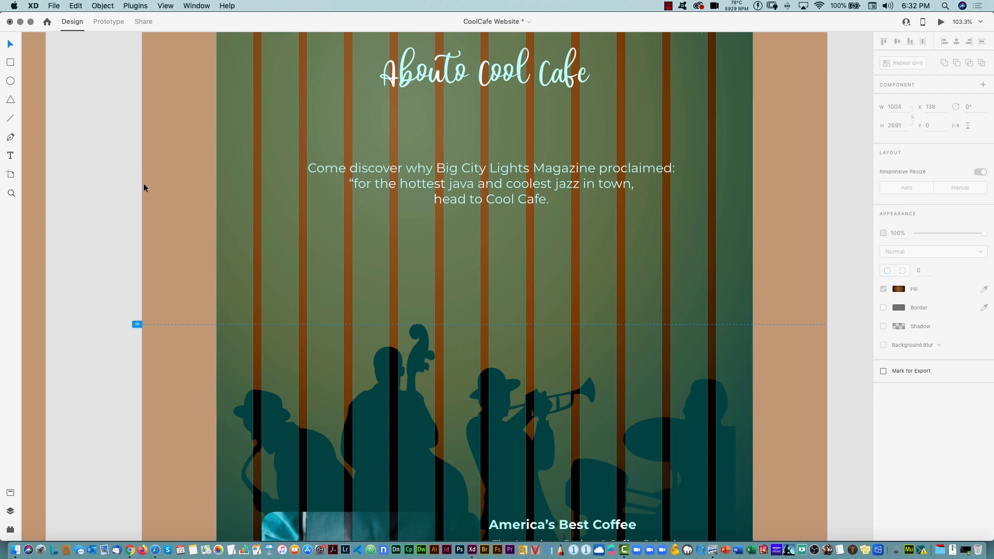
pyautogui.click(102, 6)
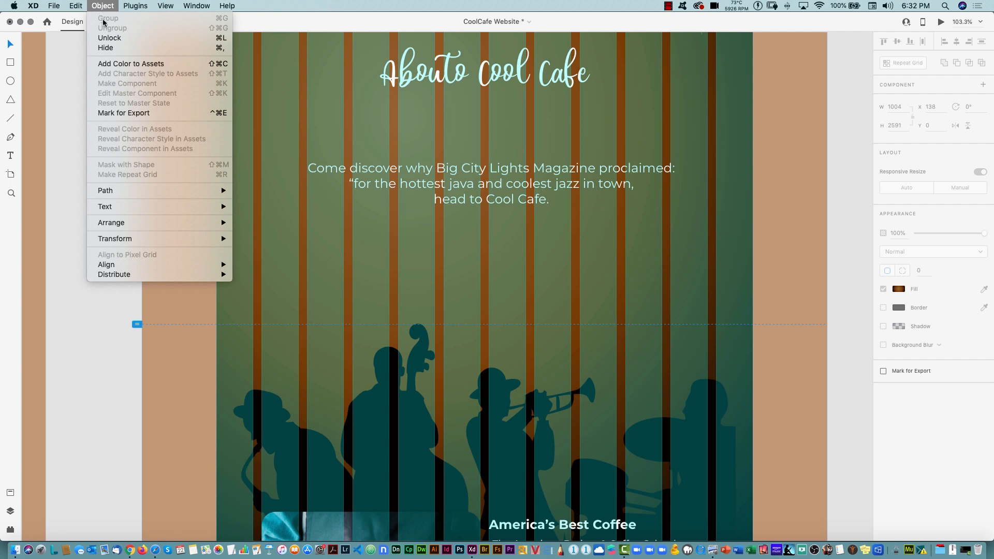
pyautogui.click(103, 6)
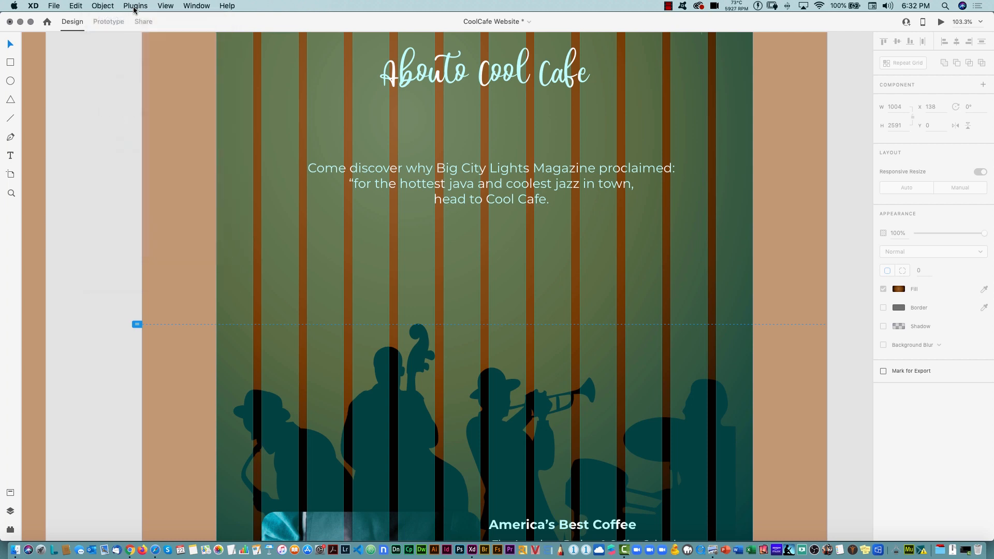
# Delete the jazz musicians silhouette from the About artboard
pyautogui.moveTo(735, 246); pyautogui.dragTo(629, 306)
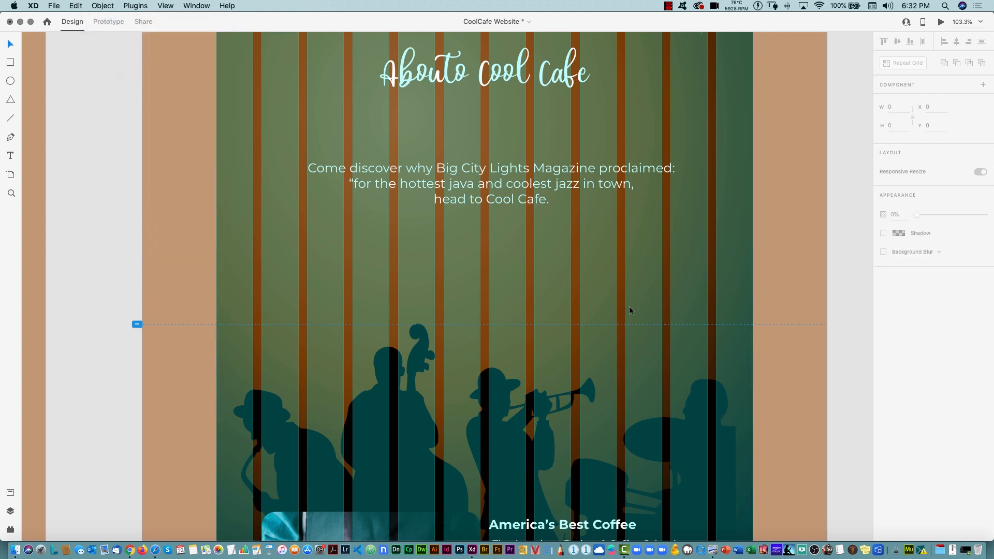
pyautogui.click(593, 396)
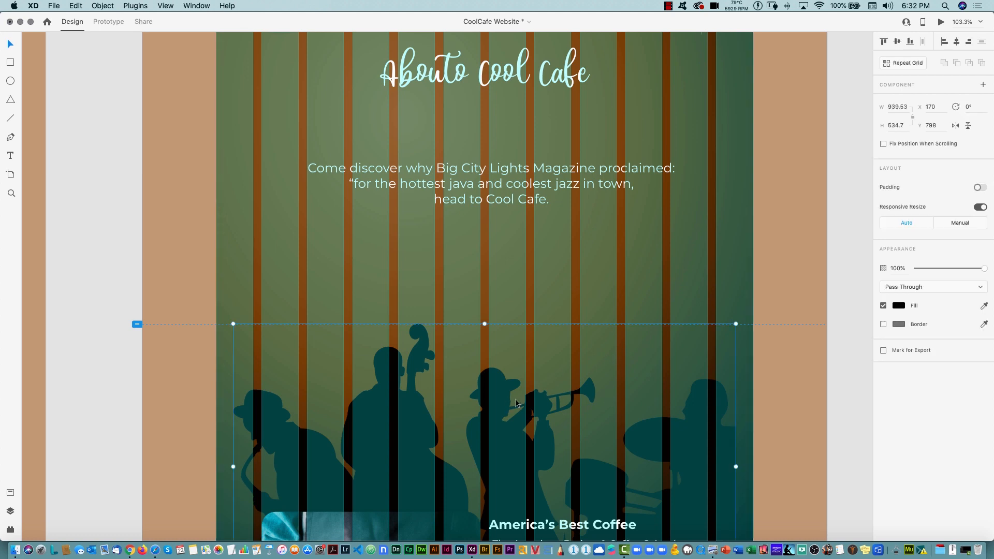
pyautogui.press('Delete')
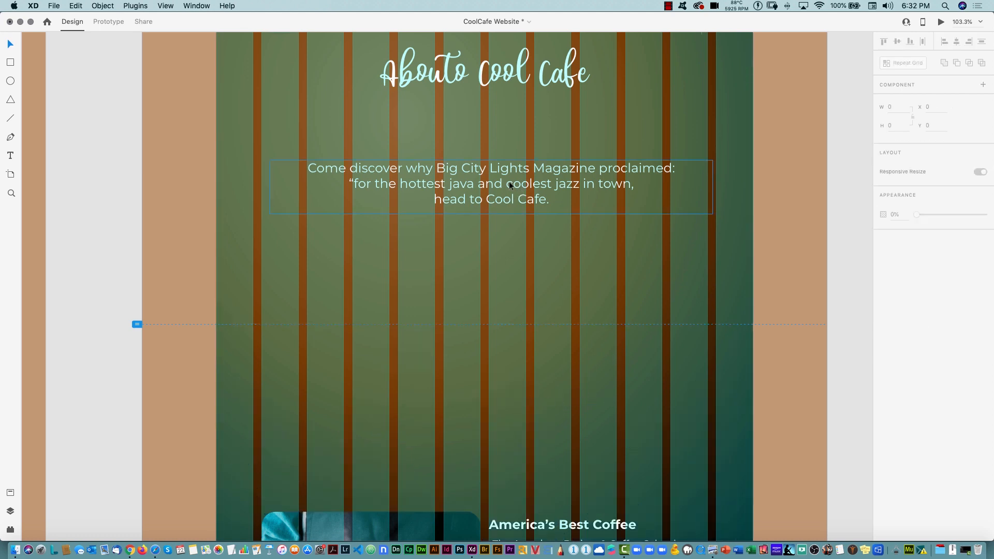
# Move the "Come discover why" paragraph down to X 226.5, Y 655 to leave space beneath the About heading
pyautogui.click(505, 206)
pyautogui.moveTo(505, 237); pyautogui.dragTo(522, 273)
pyautogui.click(811, 238)
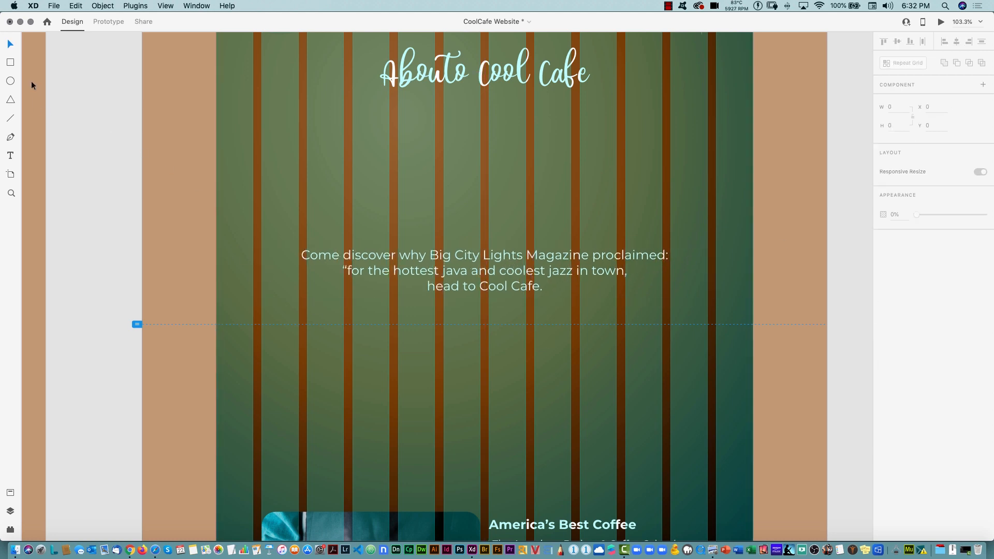
# Draw a circle about 237 px in diameter at X 522, Y 393, between the About heading and the paragraph
pyautogui.click(8, 81)
pyautogui.moveTo(422, 108)
pyautogui.mouseDown()
pyautogui.moveTo(535, 220)
pyautogui.moveTo(568, 234)
pyautogui.mouseUp()
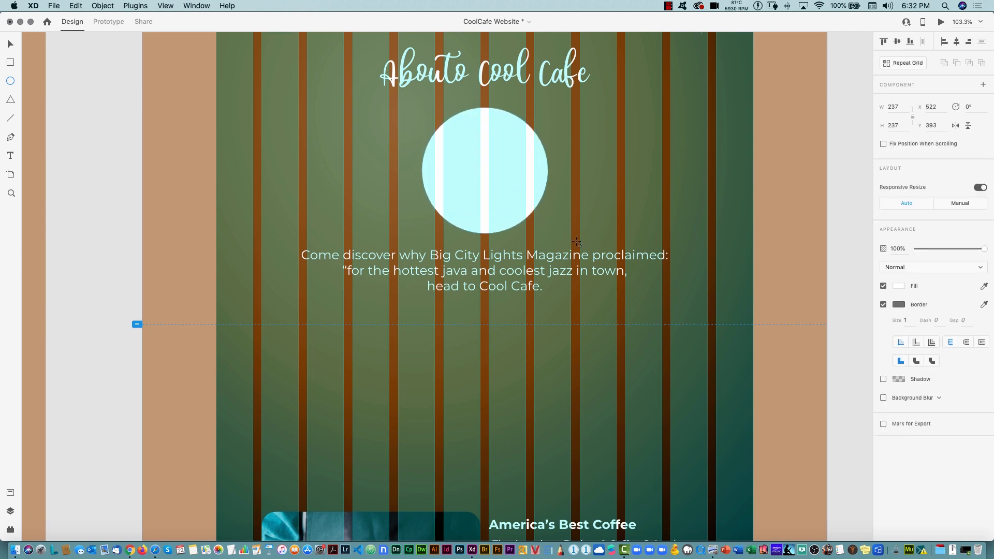
# Fill the circle with Barista.jpg from the CoolCafe folder in Finder, showing the files as icons in an enlarged window
pyautogui.click(16, 549)
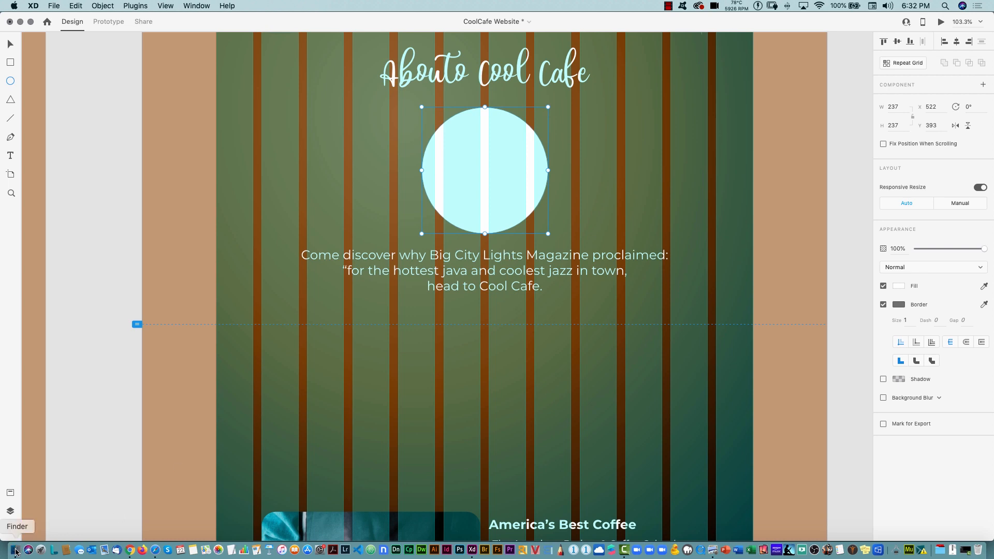
pyautogui.click(450, 140)
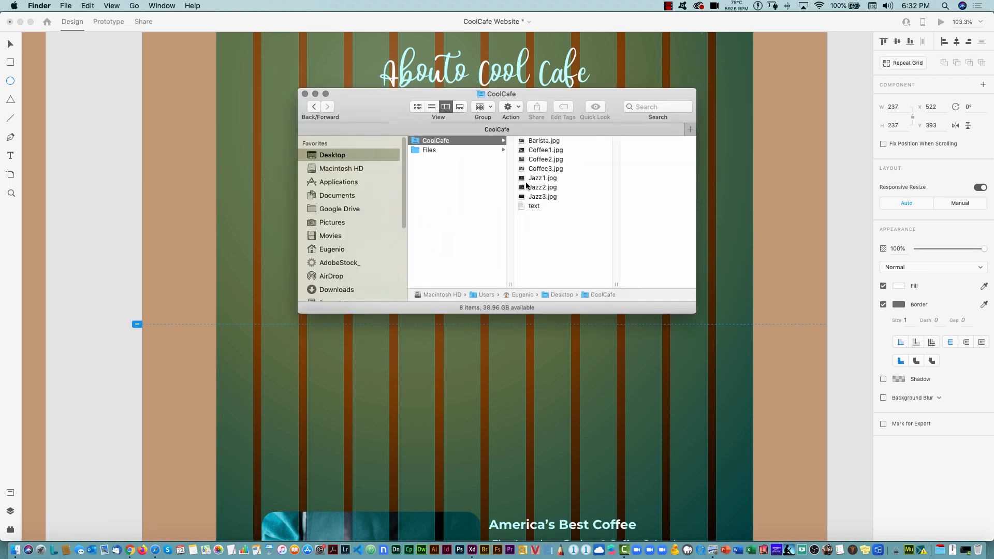
pyautogui.click(539, 141)
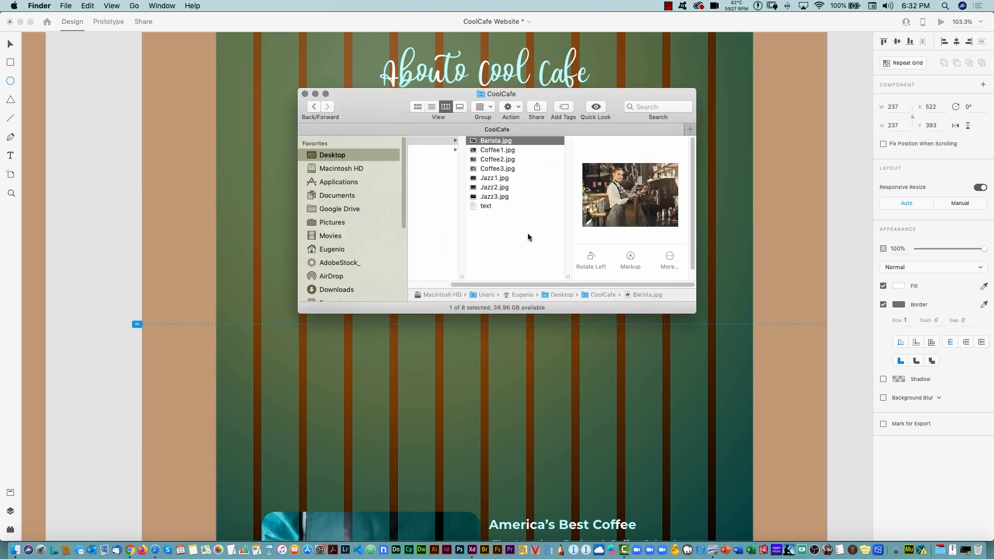
pyautogui.click(418, 106)
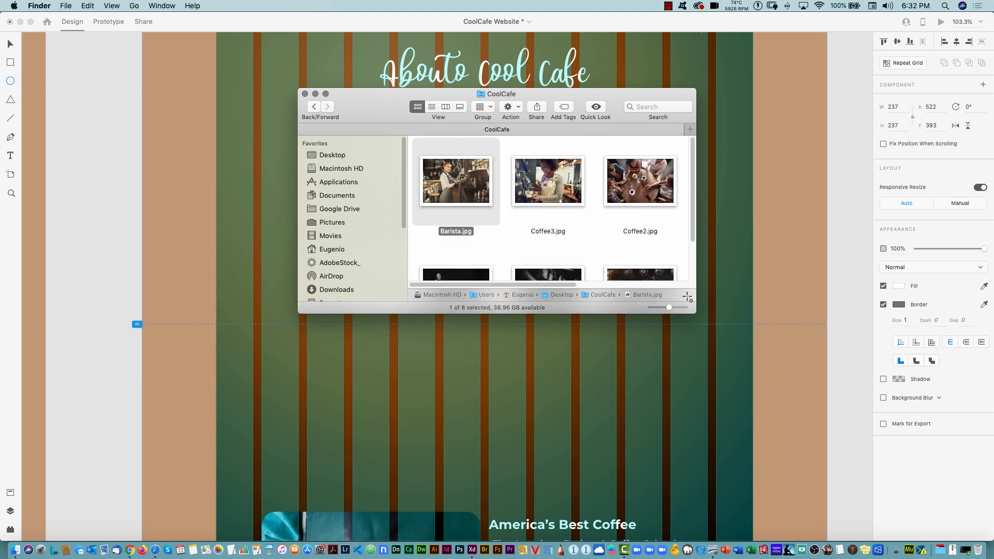
pyautogui.moveTo(695, 314); pyautogui.dragTo(884, 393)
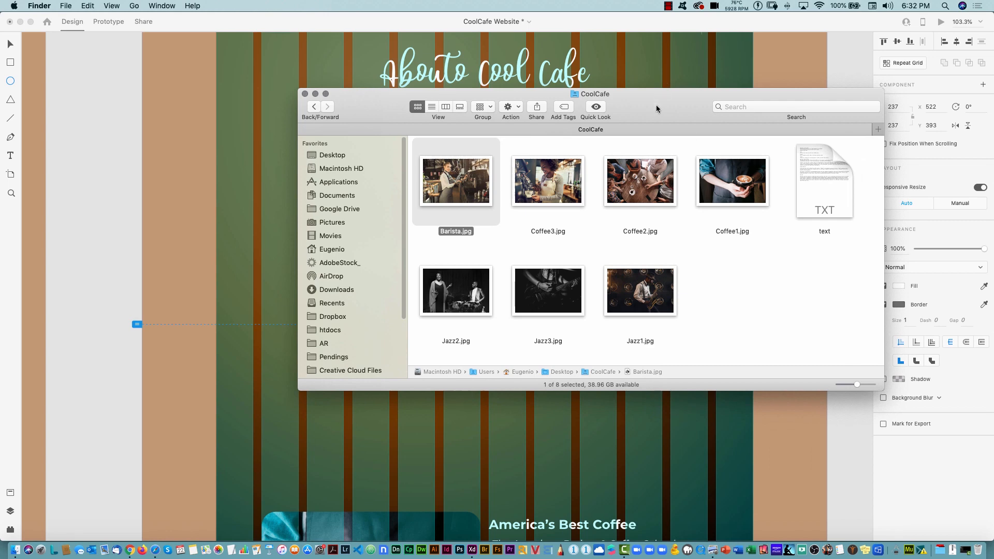
pyautogui.moveTo(656, 109); pyautogui.dragTo(568, 271)
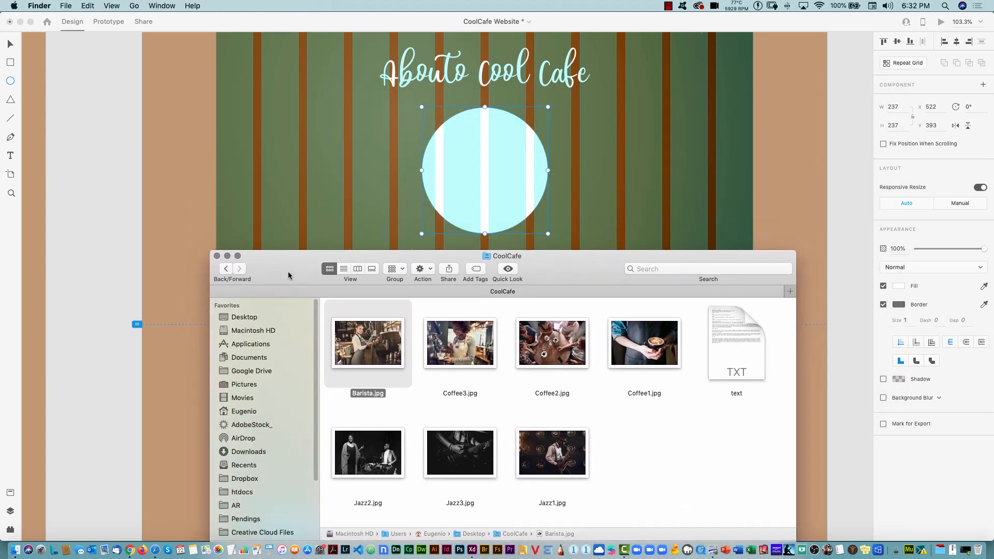
pyautogui.moveTo(365, 336); pyautogui.dragTo(515, 164)
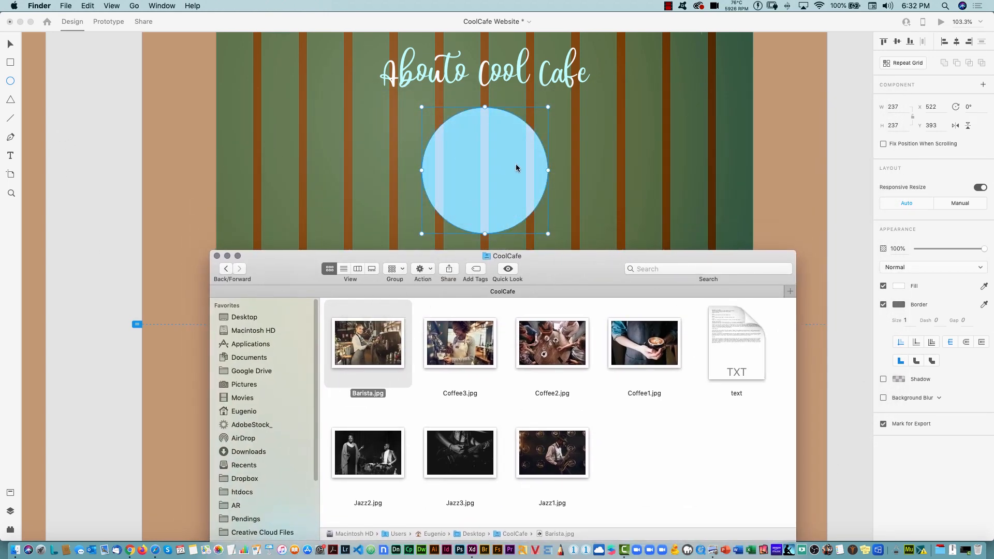
pyautogui.click(498, 179)
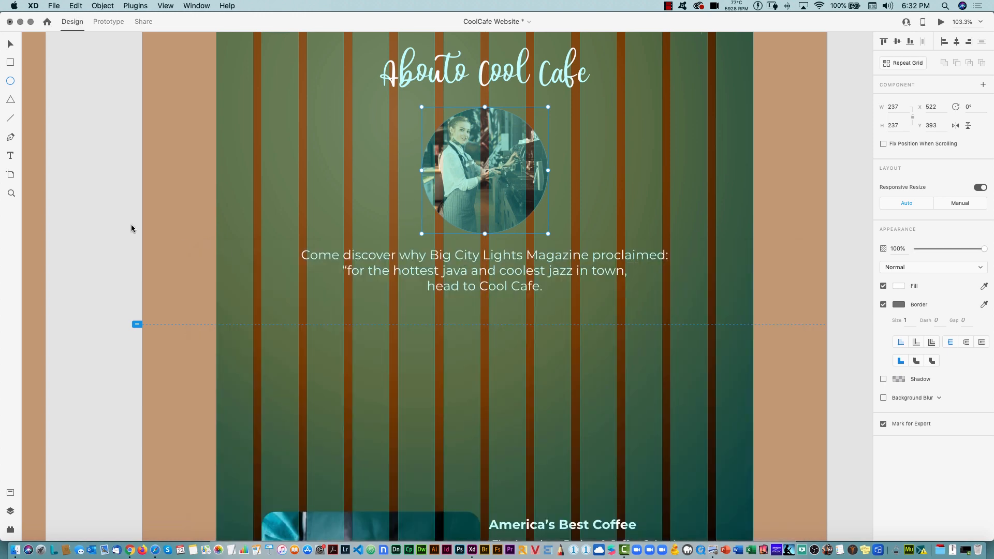
# Delete the first America's Best Coffee photo-and-text section from the About artboard
pyautogui.click(10, 45)
pyautogui.click(518, 271)
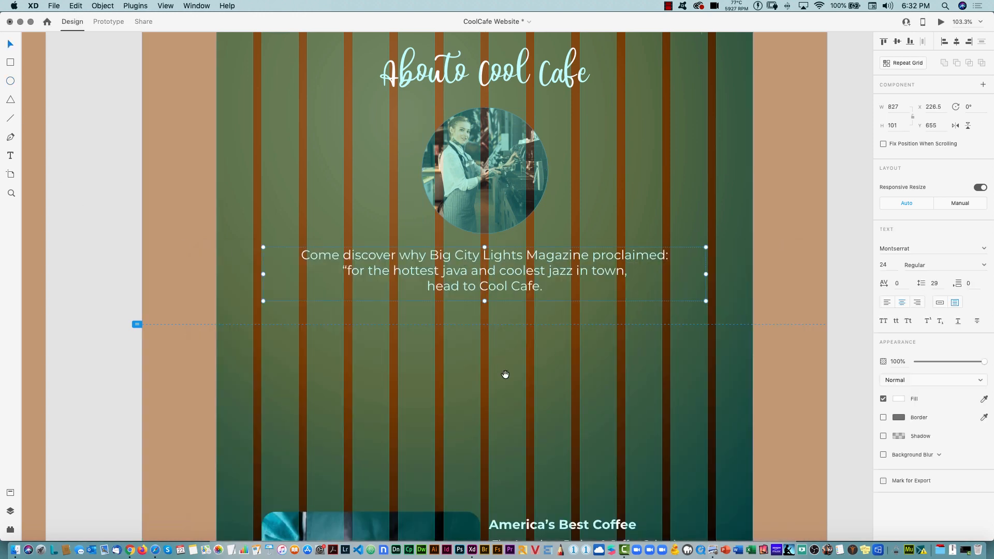
pyautogui.moveTo(504, 373); pyautogui.dragTo(507, 208)
pyautogui.click(549, 421)
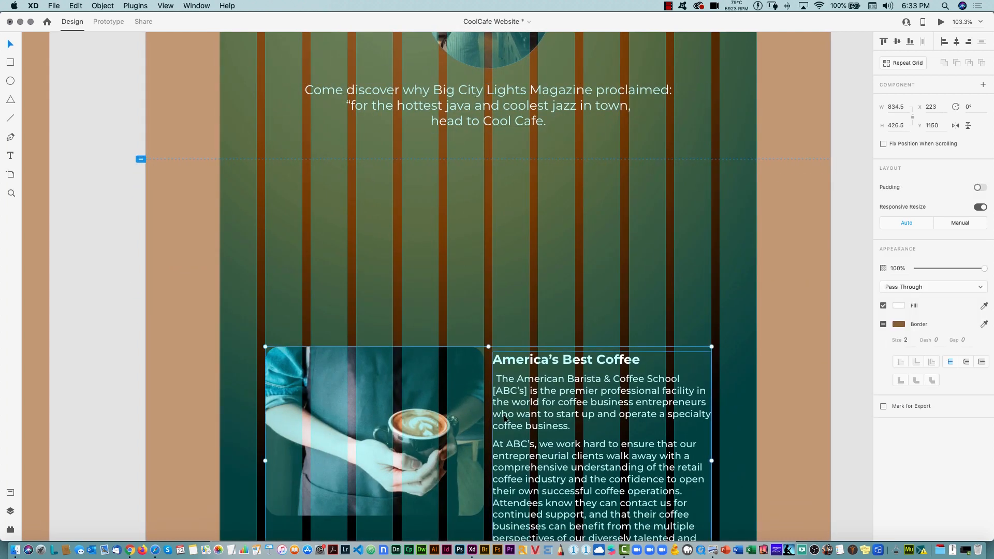
pyautogui.press('super+0')
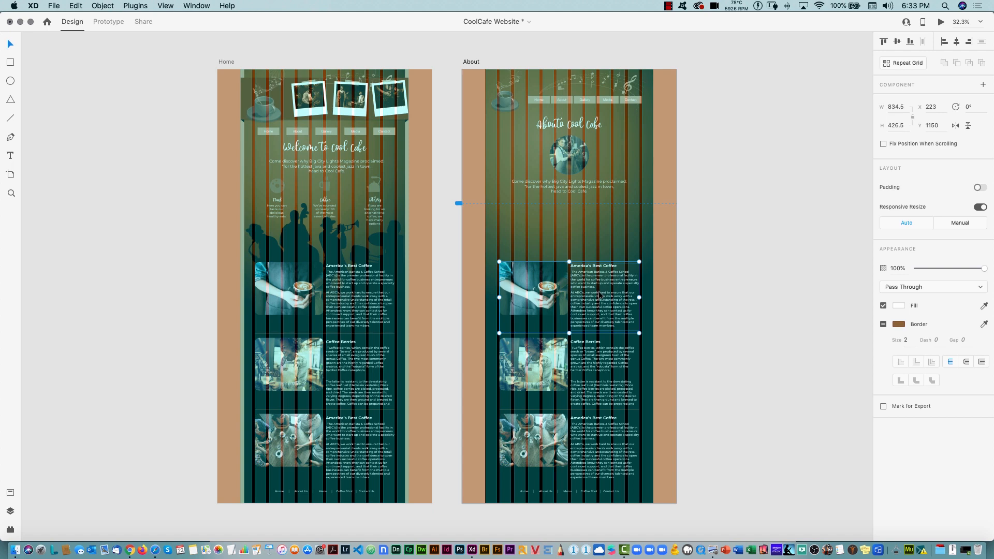
pyautogui.moveTo(600, 295); pyautogui.dragTo(600, 372)
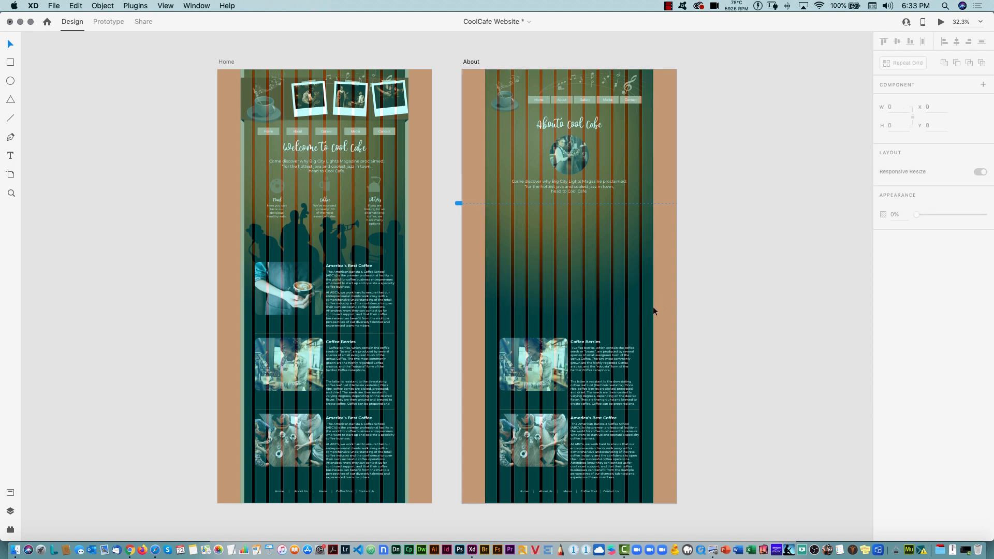
pyautogui.press('Delete')
# Delete the remaining photo-and-text sections and the footer links from the About artboard
pyautogui.click(606, 434)
pyautogui.press('Delete')
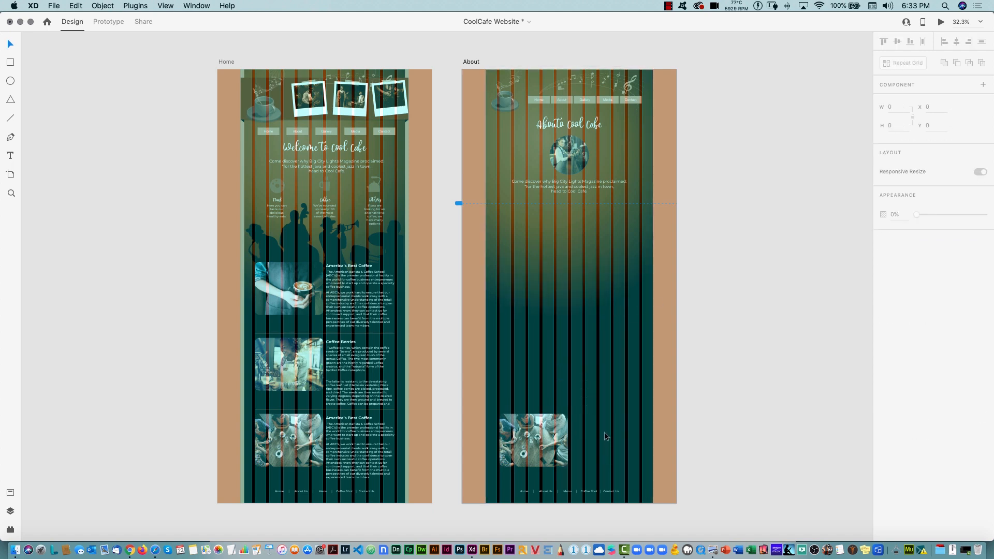
pyautogui.click(557, 438)
pyautogui.press('Delete')
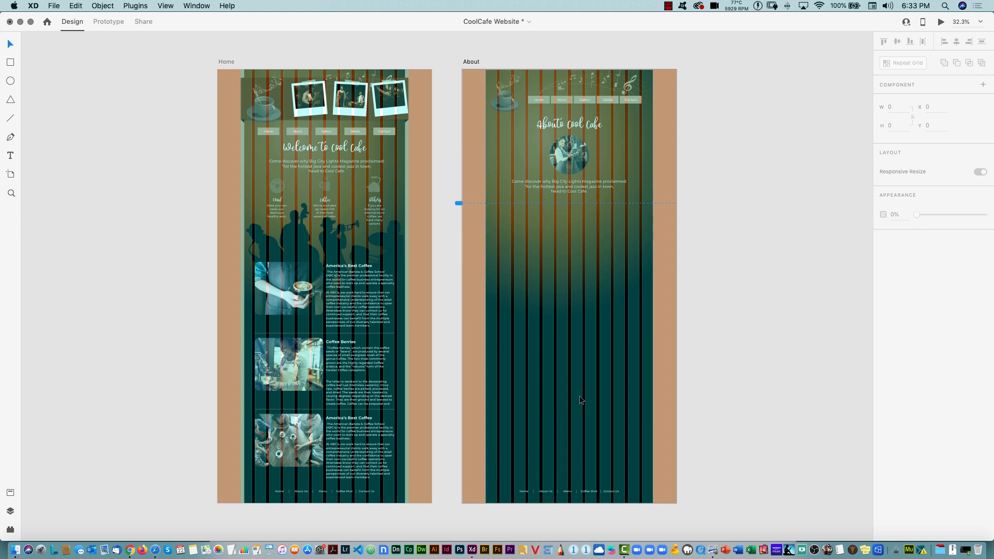
pyautogui.click(570, 495)
pyautogui.press('Delete')
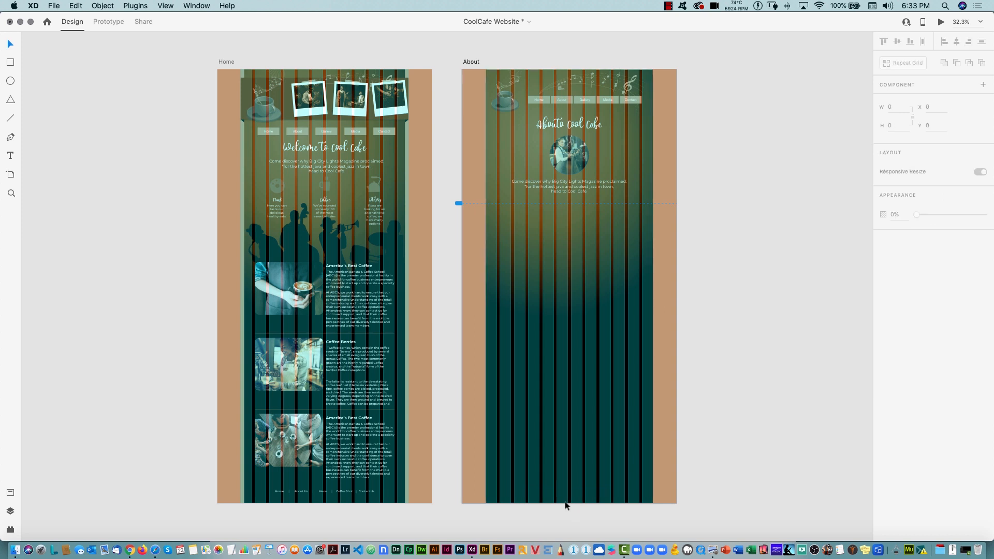
# Turn the footer links on the Home artboard into a component named Footer Menu
pyautogui.click(341, 497)
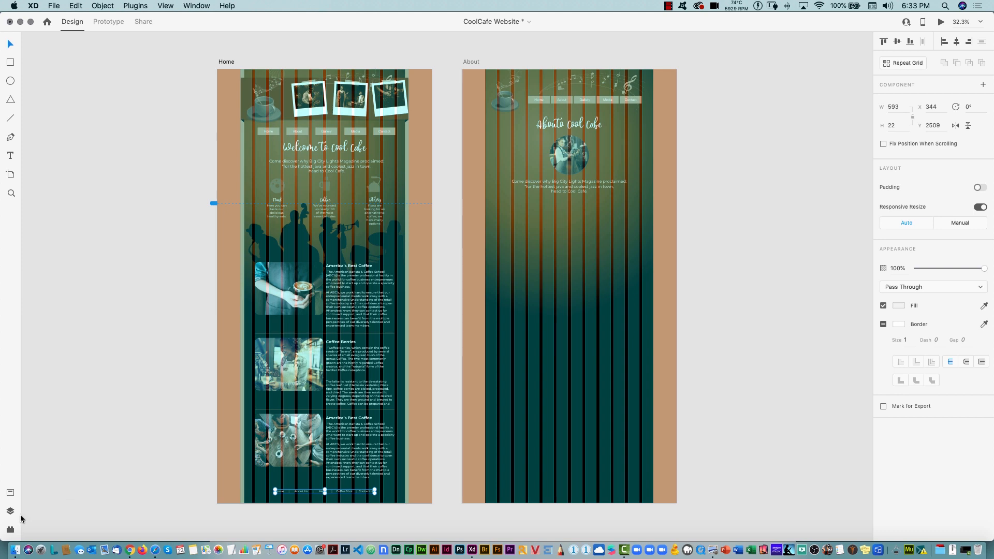
pyautogui.click(11, 493)
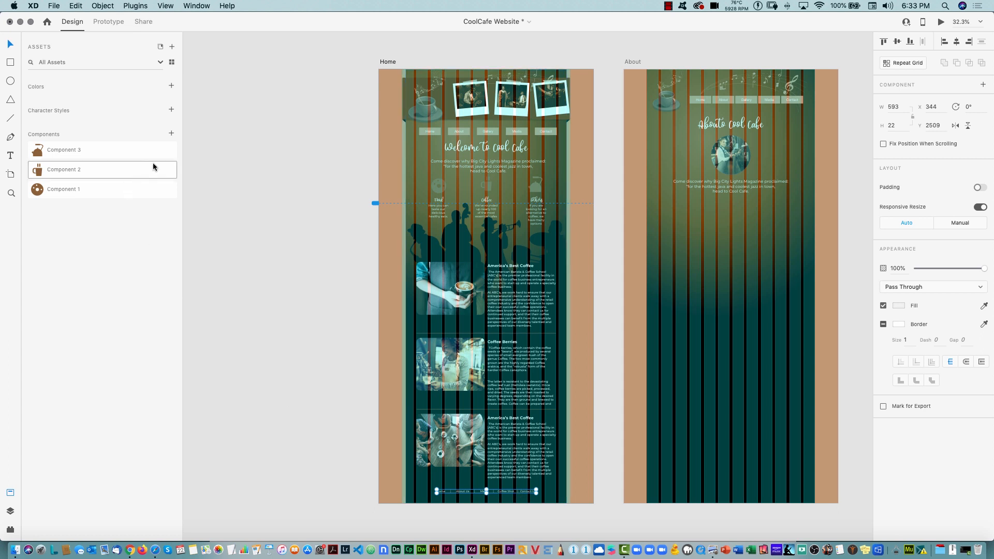
pyautogui.click(171, 135)
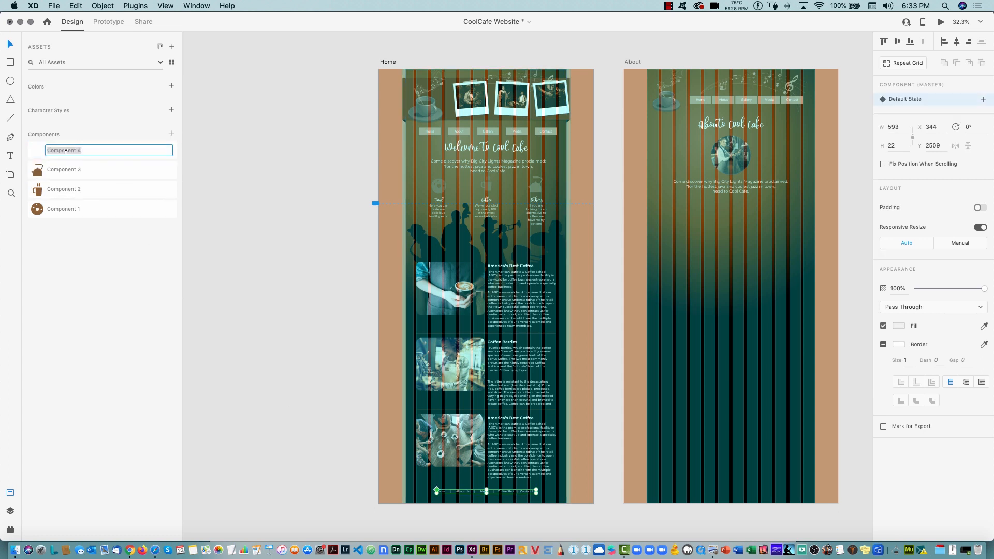
pyautogui.write('Footer Menu')
pyautogui.press('Return')
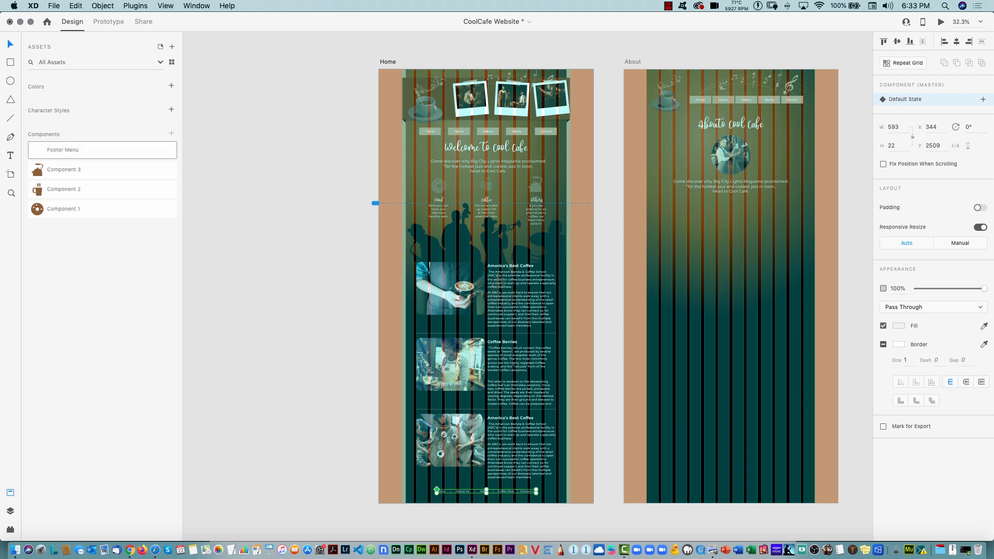
# Copy the Footer Menu component from the Home artboard to the same position at the foot of the About artboard
pyautogui.click(473, 495)
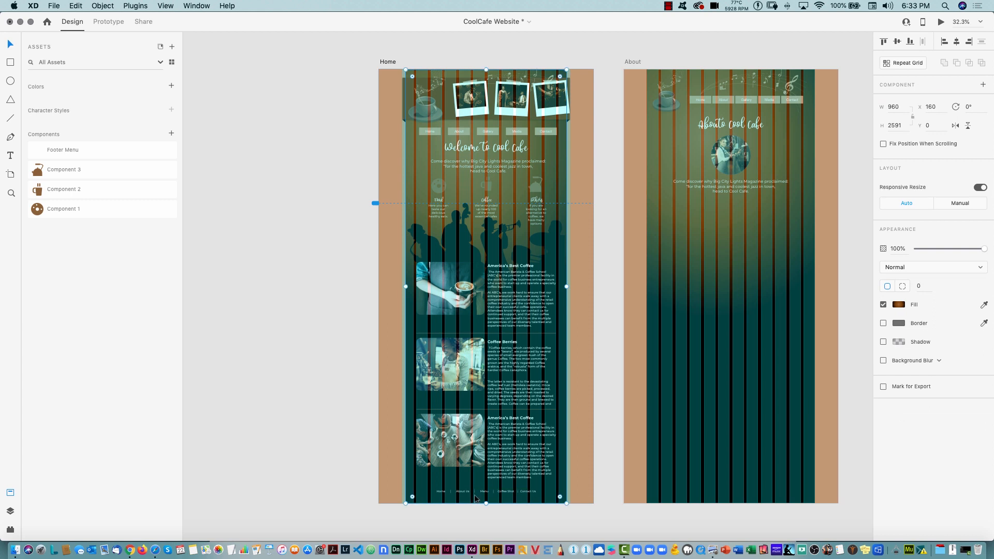
pyautogui.click(476, 492)
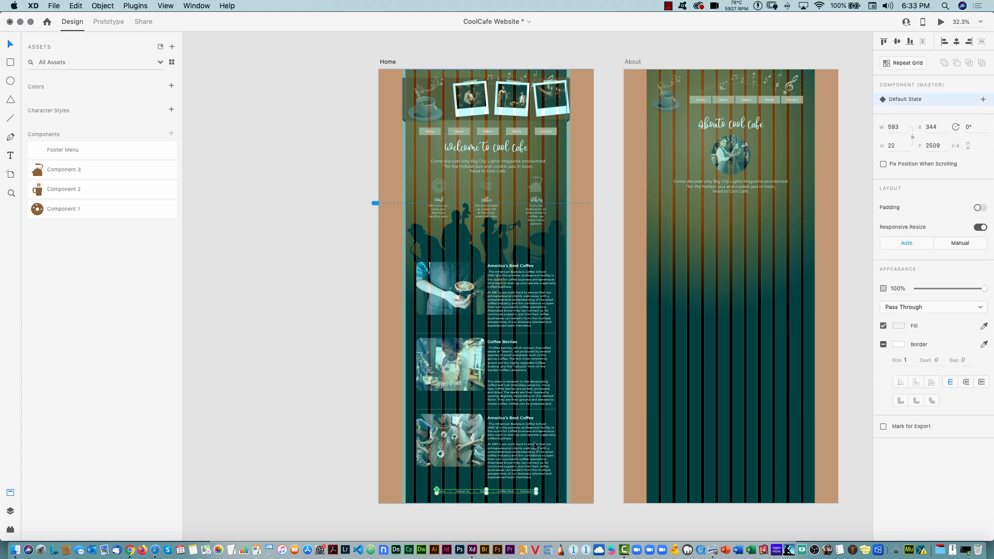
pyautogui.click(635, 313)
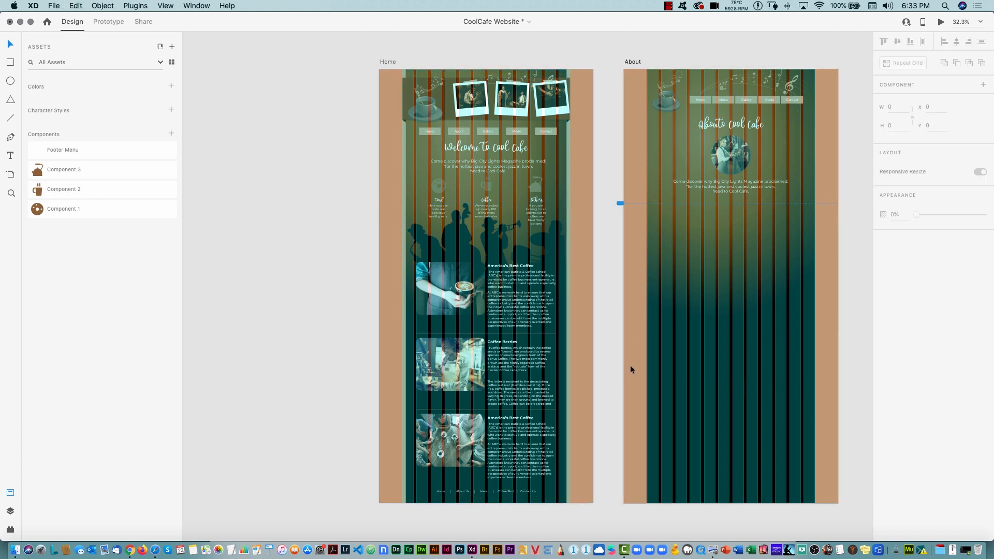
pyautogui.press('cmd+v')
pyautogui.hscroll(5, 658, 430)
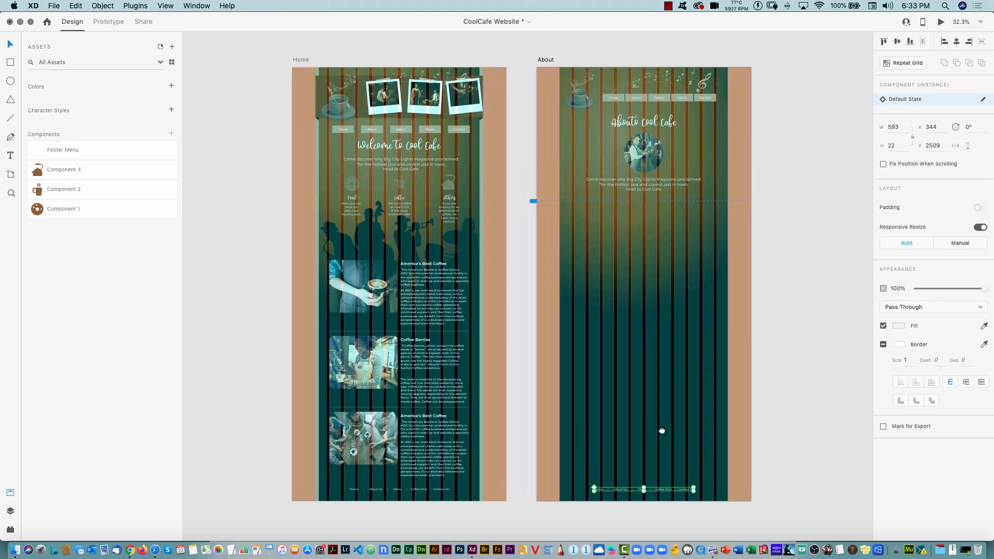
pyautogui.click(670, 472)
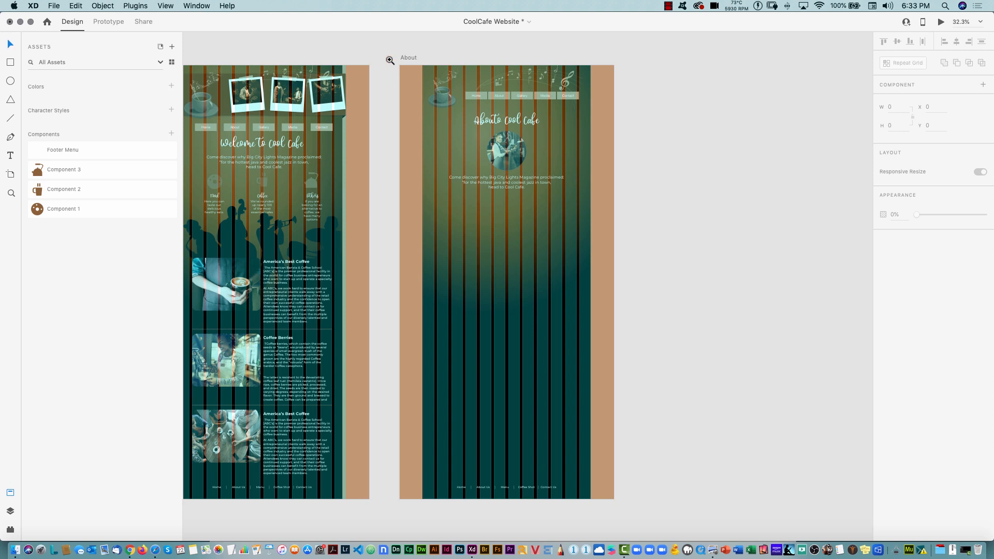
# Draw a square about 324 × 324 px below the intro text on the About artboard, starting at the first grid column
pyautogui.moveTo(389, 59); pyautogui.dragTo(655, 364)
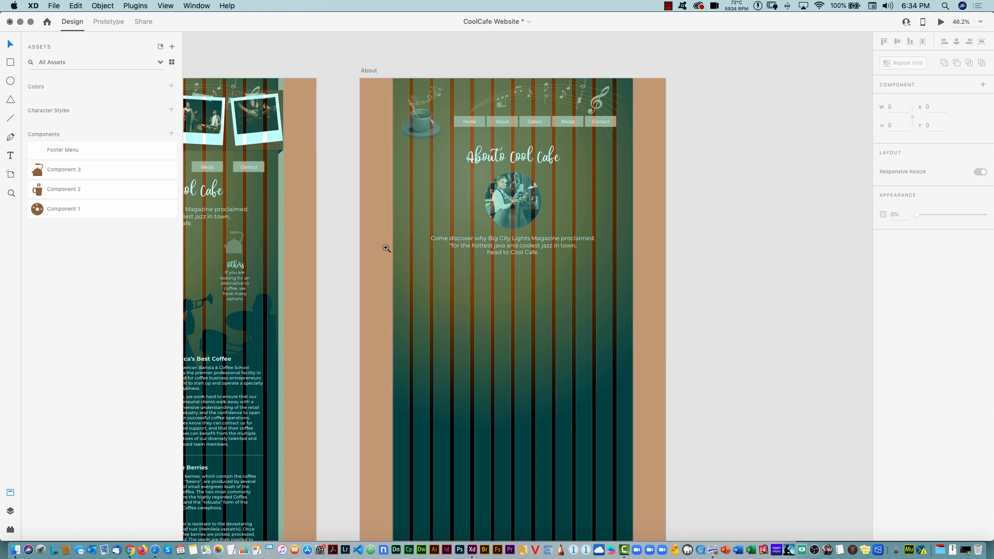
pyautogui.moveTo(365, 237); pyautogui.dragTo(694, 485)
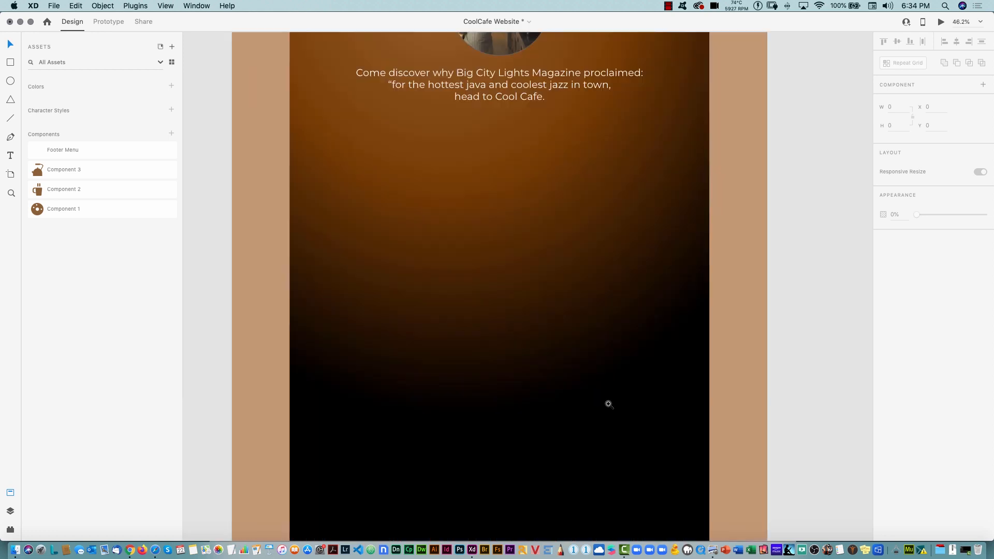
pyautogui.moveTo(609, 355); pyautogui.dragTo(586, 366)
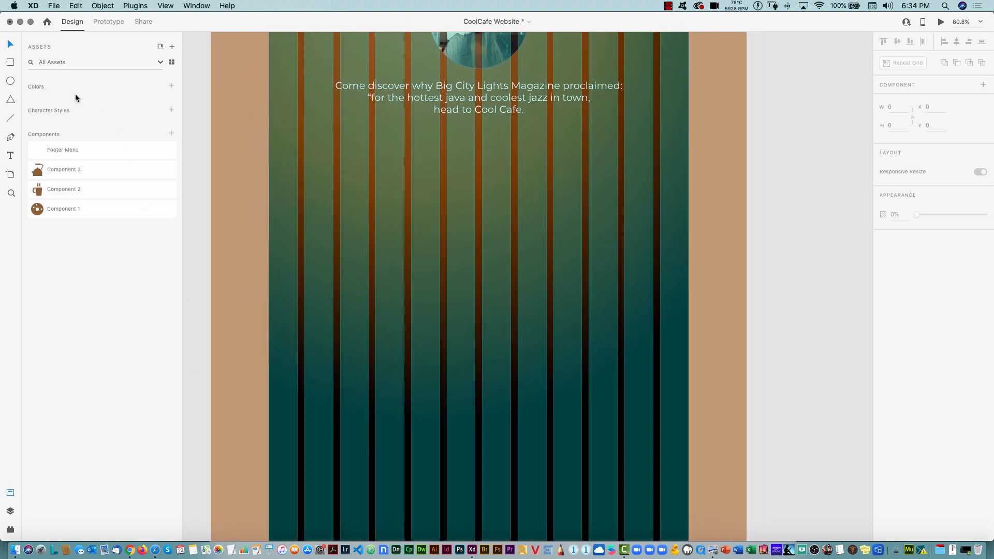
pyautogui.click(10, 63)
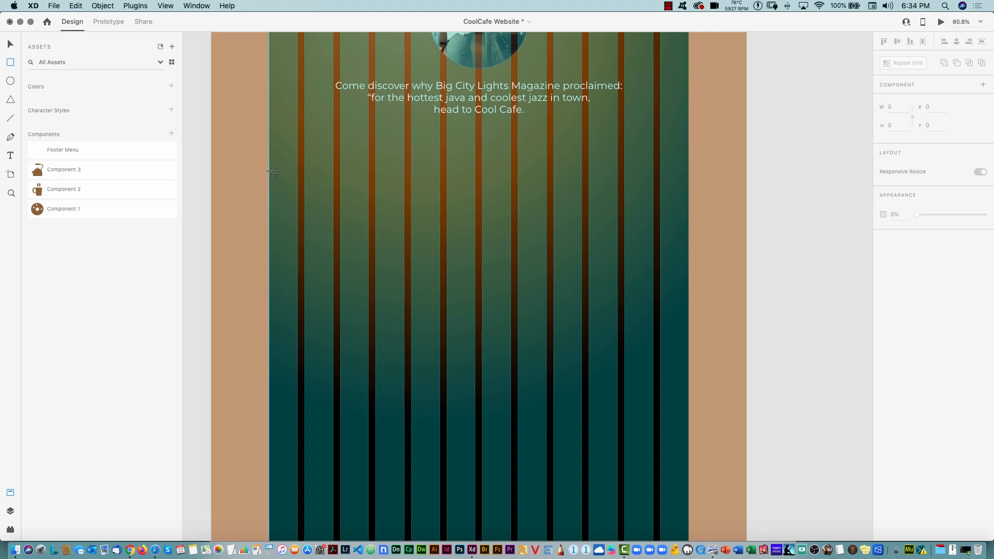
pyautogui.moveTo(270, 167)
pyautogui.mouseDown()
pyautogui.moveTo(405, 259)
pyautogui.moveTo(416, 303)
pyautogui.mouseUp()
pyautogui.press('shift')
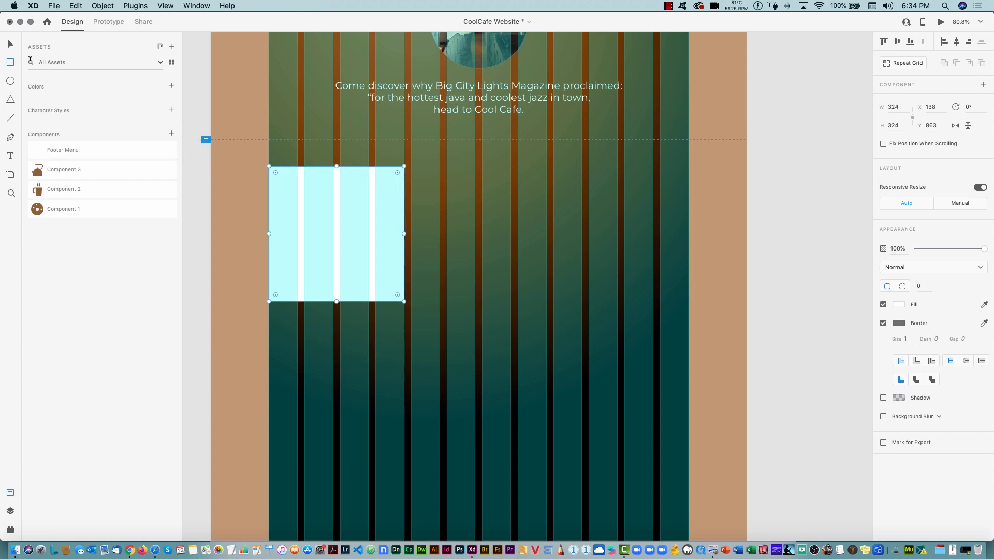
# Remove the square's border and fit it to 332 × 332 px at Y 862
pyautogui.moveTo(259, 335); pyautogui.dragTo(453, 136)
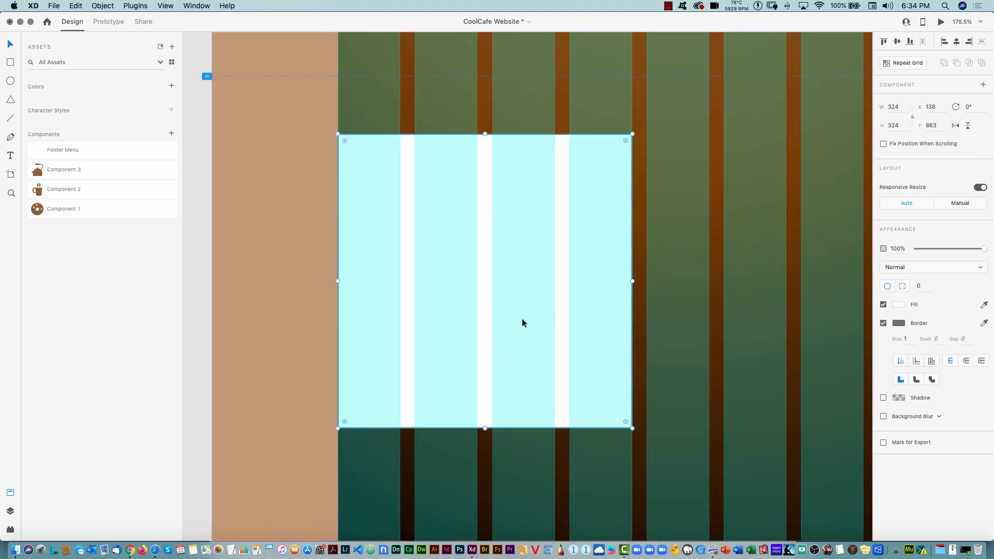
pyautogui.click(884, 324)
pyautogui.press('Up')
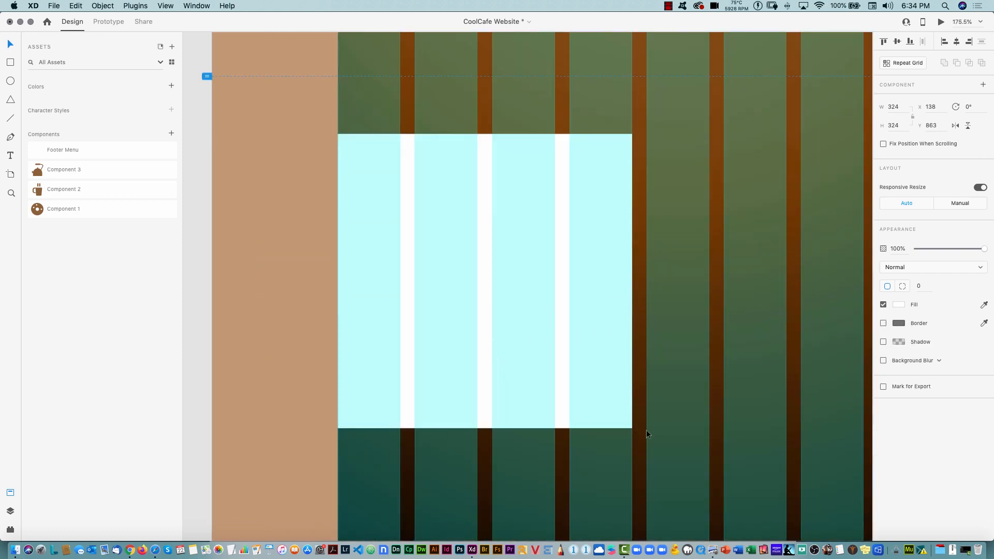
pyautogui.press('Up')
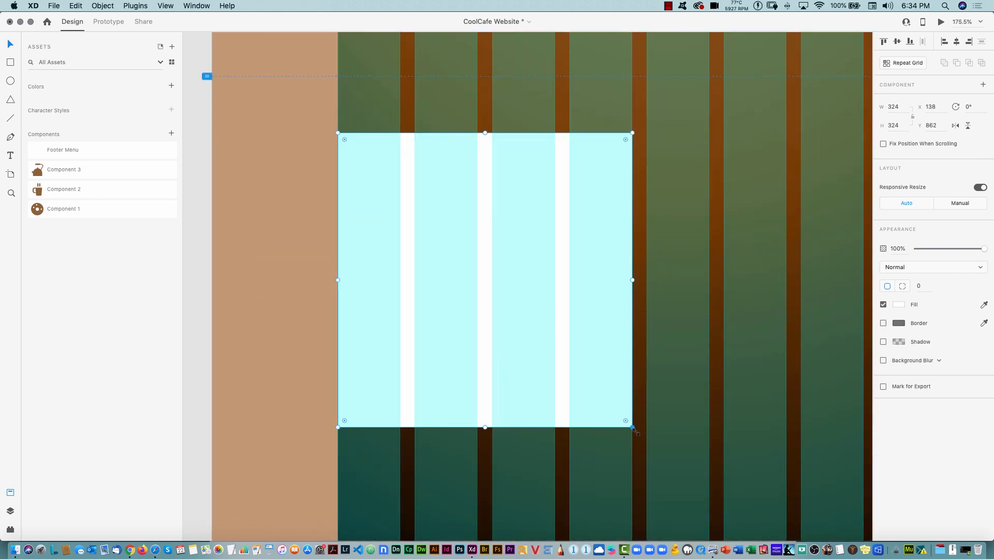
pyautogui.moveTo(635, 430); pyautogui.dragTo(641, 435)
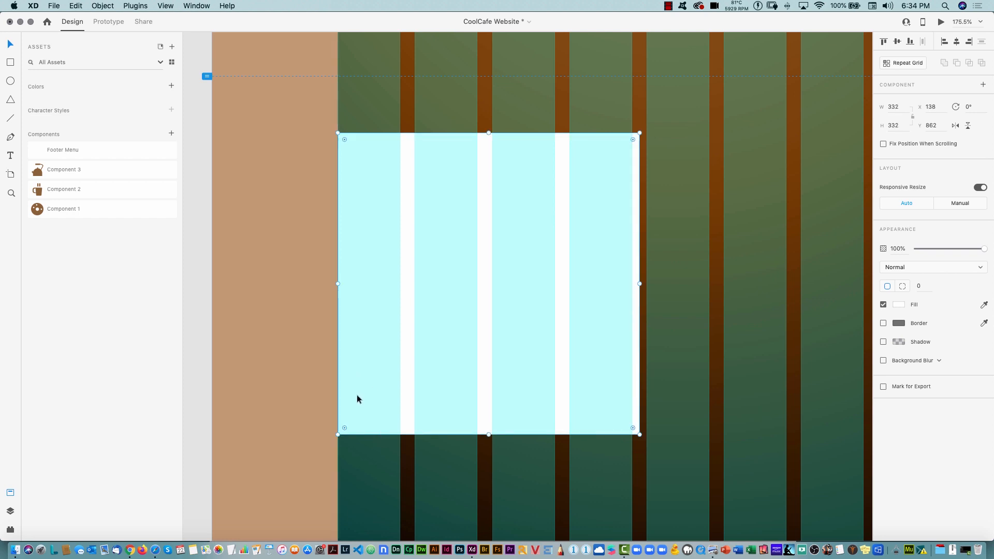
# Duplicate the square twice across the page at X 470 and X 810 to form a row of three
pyautogui.keyDown('alt'); pyautogui.moveTo(357, 399); pyautogui.dragTo(661, 395); pyautogui.keyUp('alt')
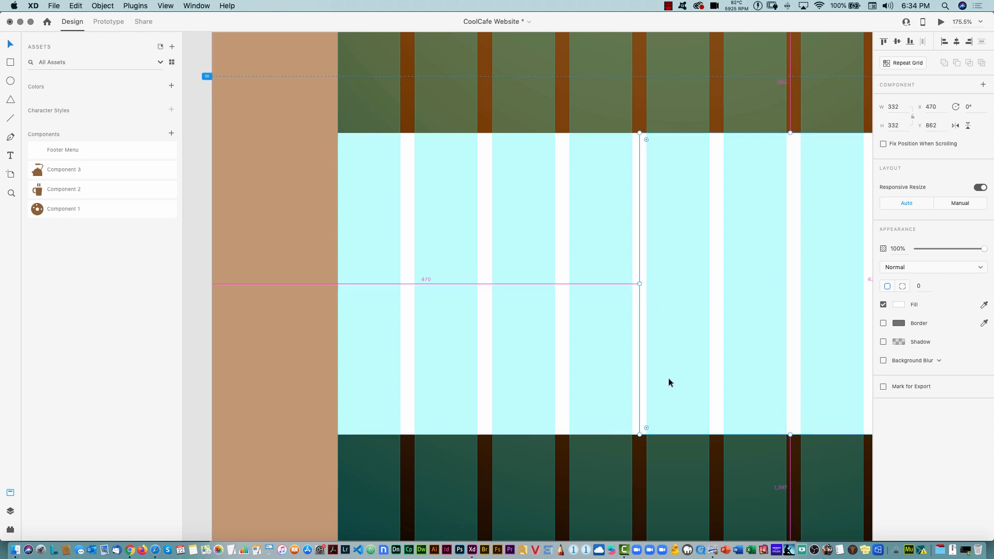
pyautogui.moveTo(752, 346); pyautogui.dragTo(299, 358)
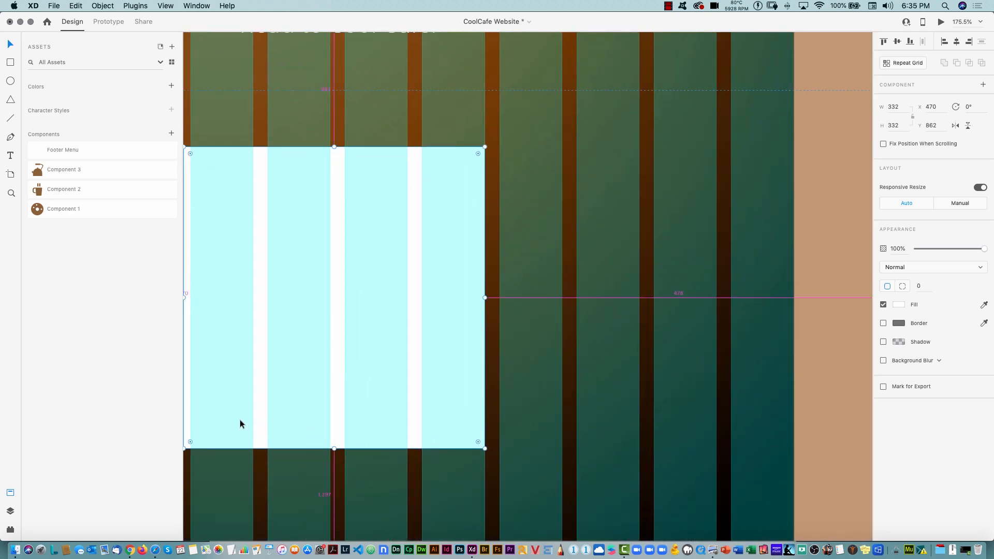
pyautogui.keyDown('alt'); pyautogui.moveTo(375, 416); pyautogui.dragTo(535, 417); pyautogui.keyUp('alt')
pyautogui.moveTo(498, 381); pyautogui.dragTo(623, 375)
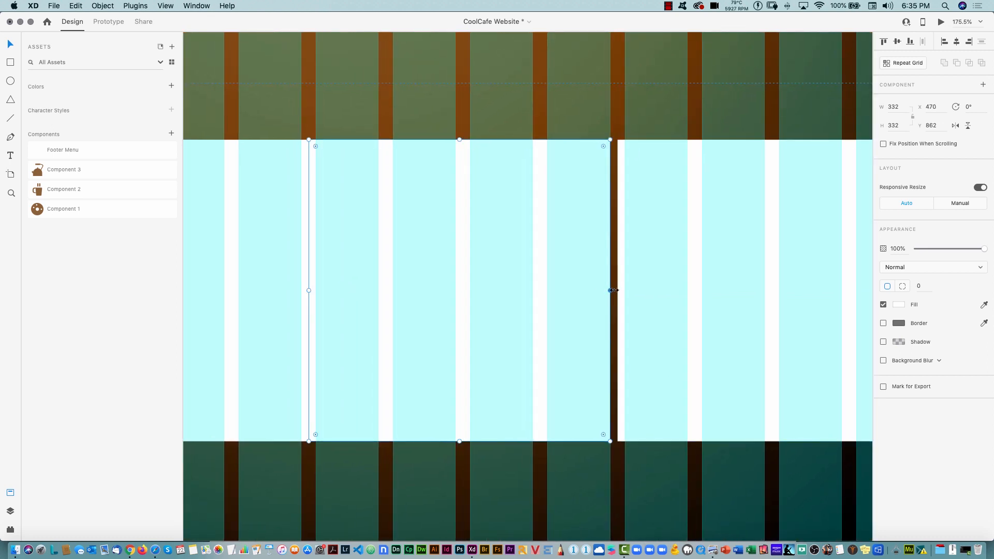
# Widen the middle square to 340 px so it meets the edge of the third square
pyautogui.moveTo(611, 290); pyautogui.dragTo(474, 287)
pyautogui.click(698, 246)
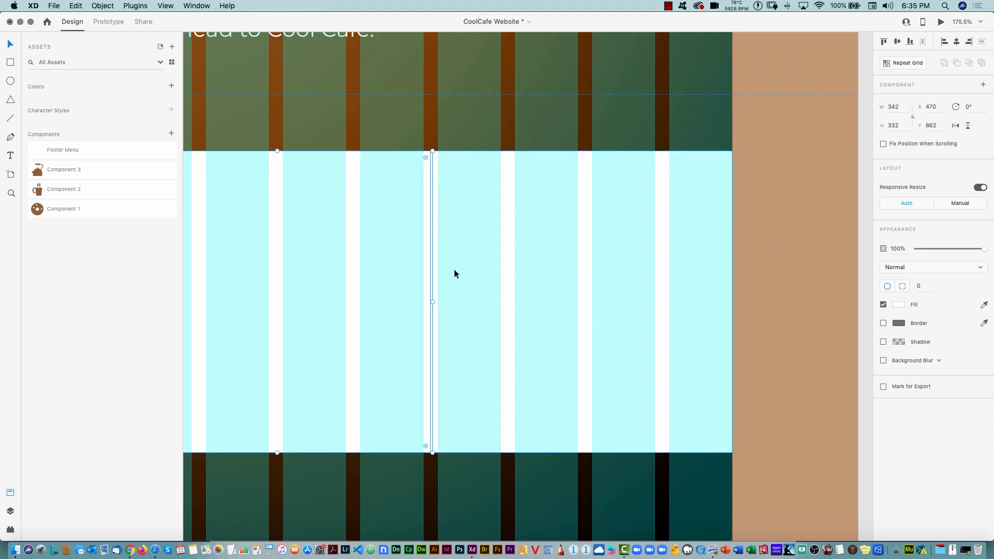
pyautogui.click(408, 165)
pyautogui.moveTo(396, 276); pyautogui.dragTo(474, 339)
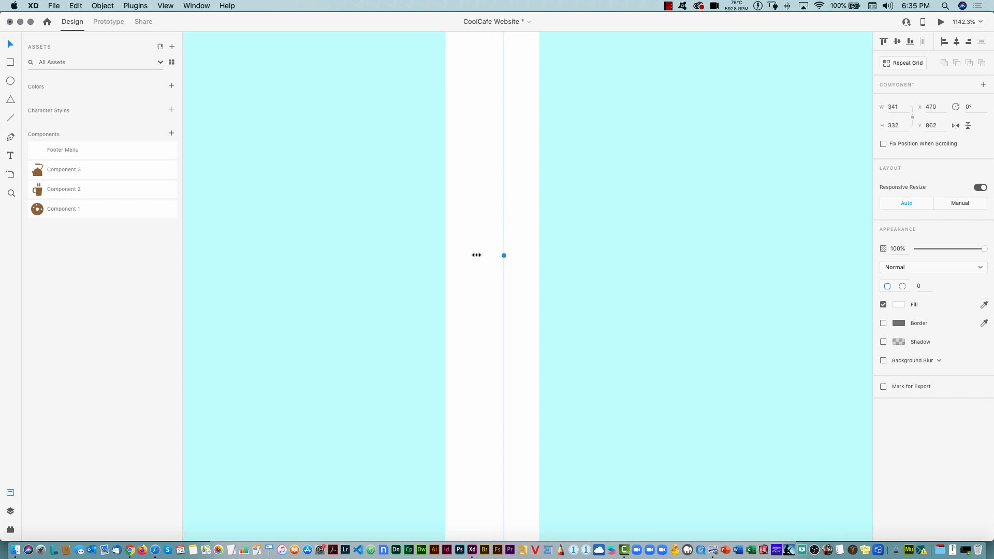
pyautogui.moveTo(476, 255); pyautogui.dragTo(499, 259)
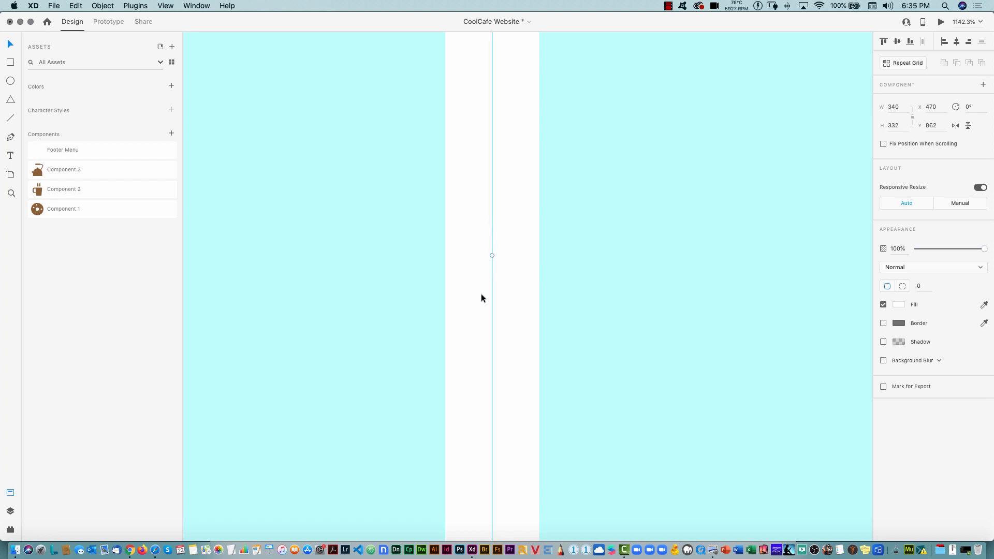
# Duplicate the row of three squares directly below the original row, at Y 1194
pyautogui.press('super+0')
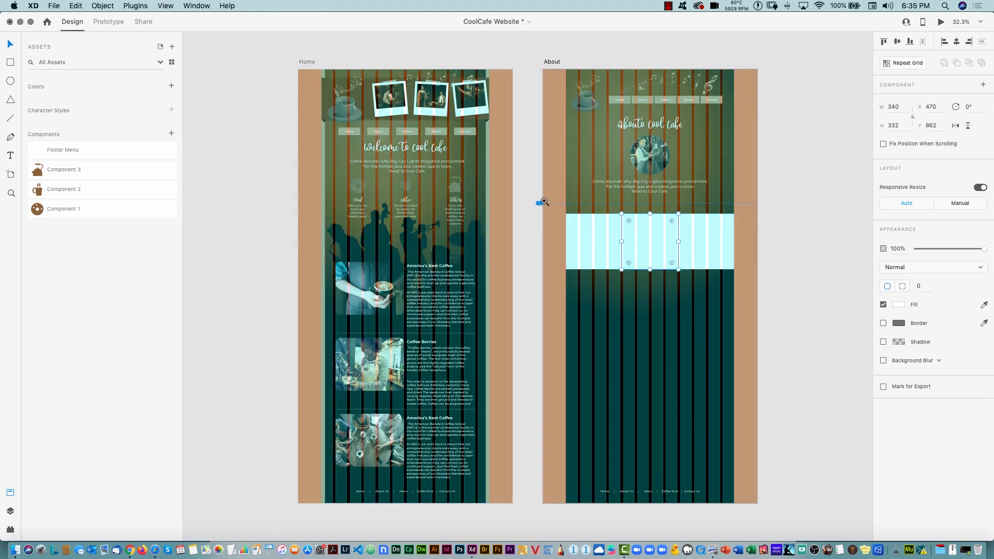
pyautogui.moveTo(545, 201); pyautogui.dragTo(755, 305)
pyautogui.press('Tab')
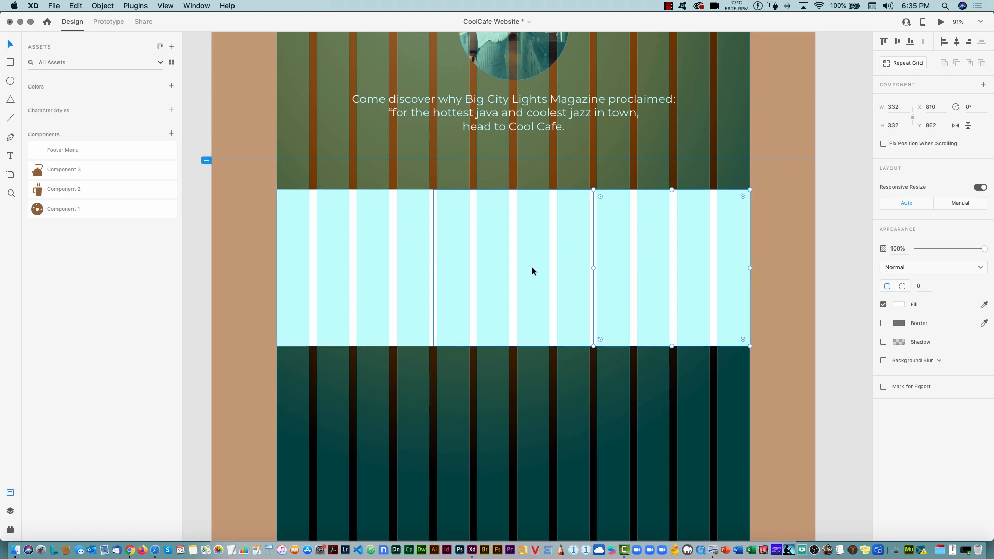
pyautogui.keyDown('shift'); pyautogui.click(504, 275); pyautogui.keyUp('shift')
pyautogui.keyDown('shift'); pyautogui.click(387, 281); pyautogui.keyUp('shift')
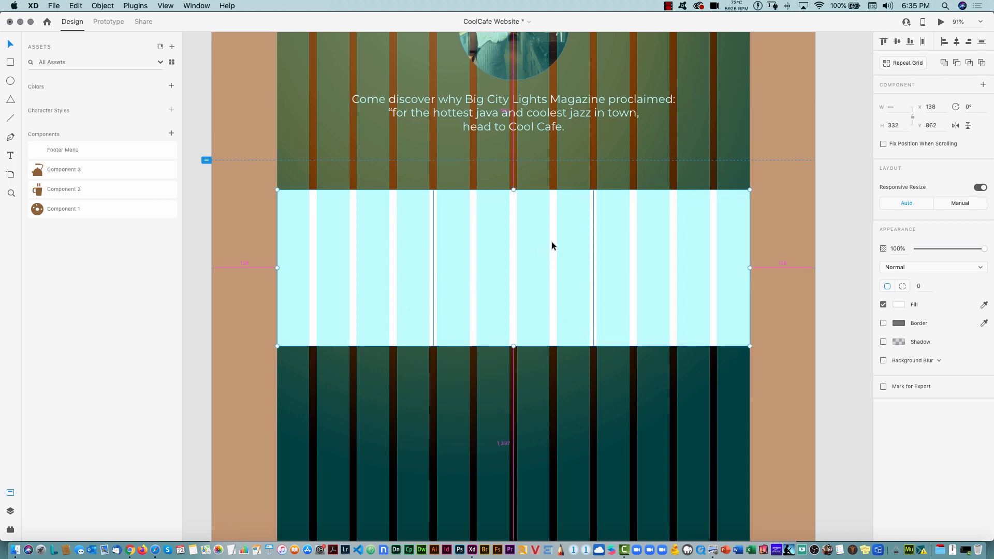
pyautogui.moveTo(551, 241); pyautogui.dragTo(556, 397)
pyautogui.click(766, 283)
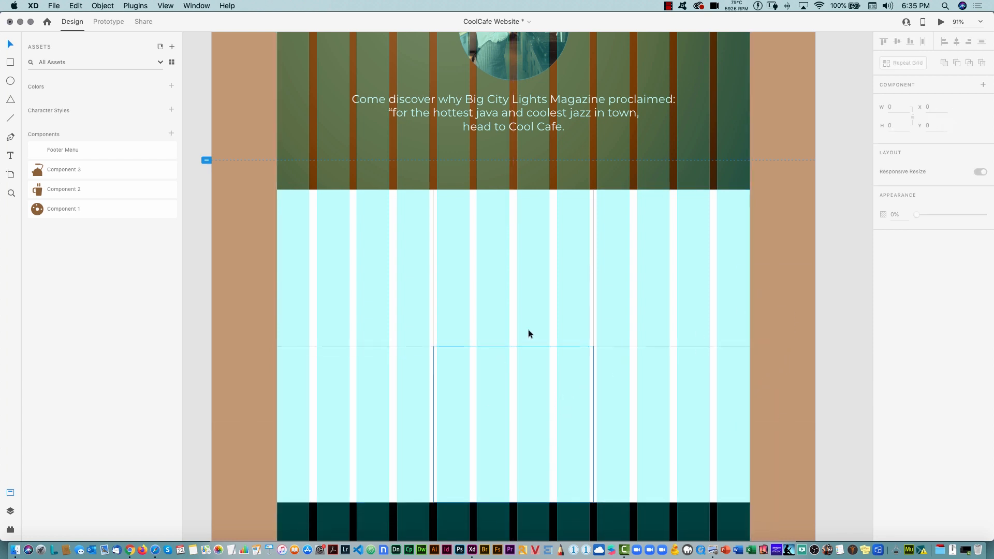
# Fill the middle square of the upper row with Jazz2.jpg from the CoolCafe folder in Finder
pyautogui.click(549, 393)
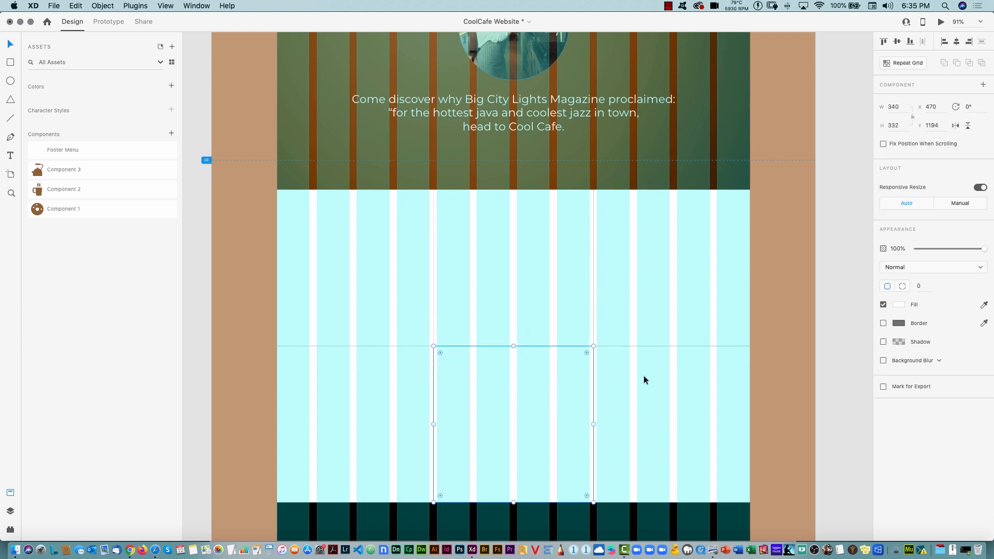
pyautogui.press('super+Tab')
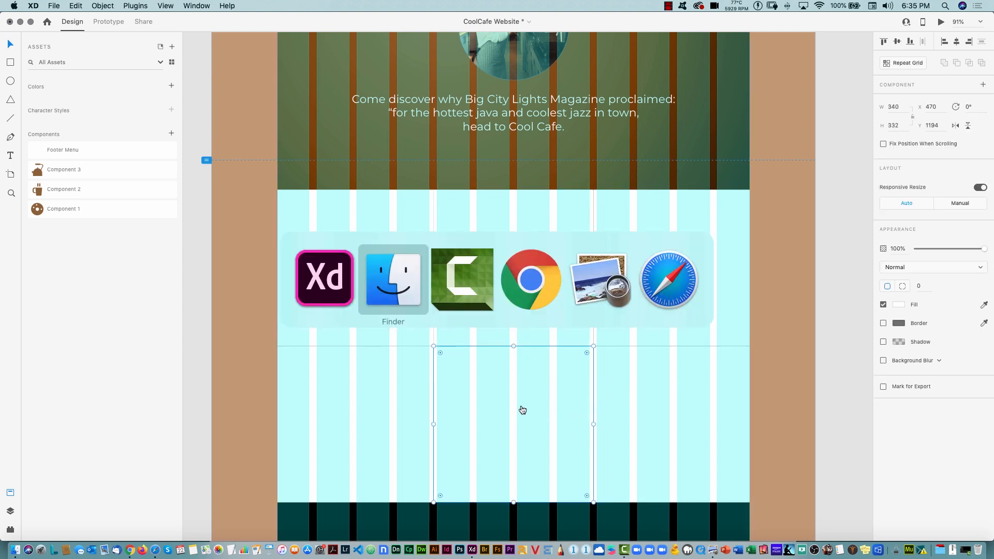
pyautogui.click(392, 283)
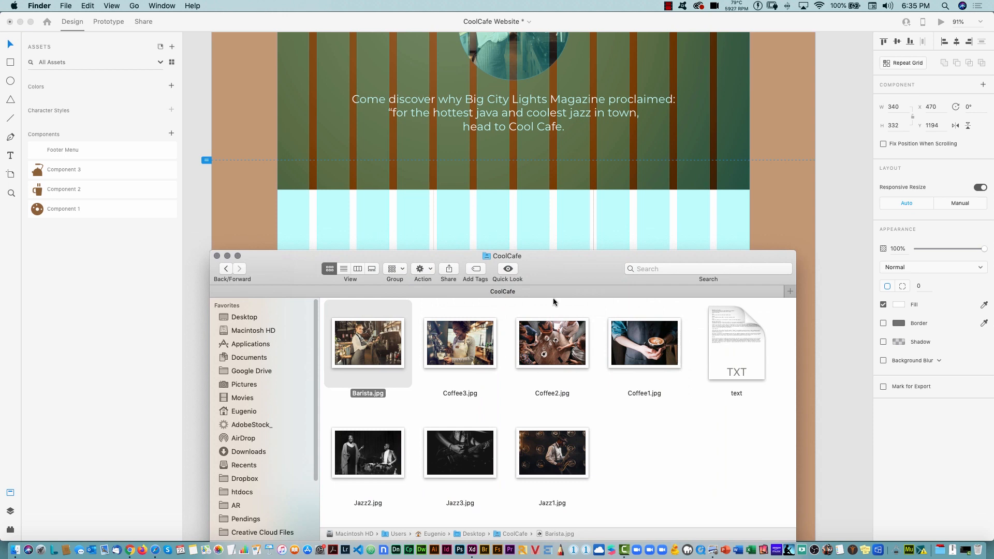
pyautogui.moveTo(561, 263); pyautogui.dragTo(656, 286)
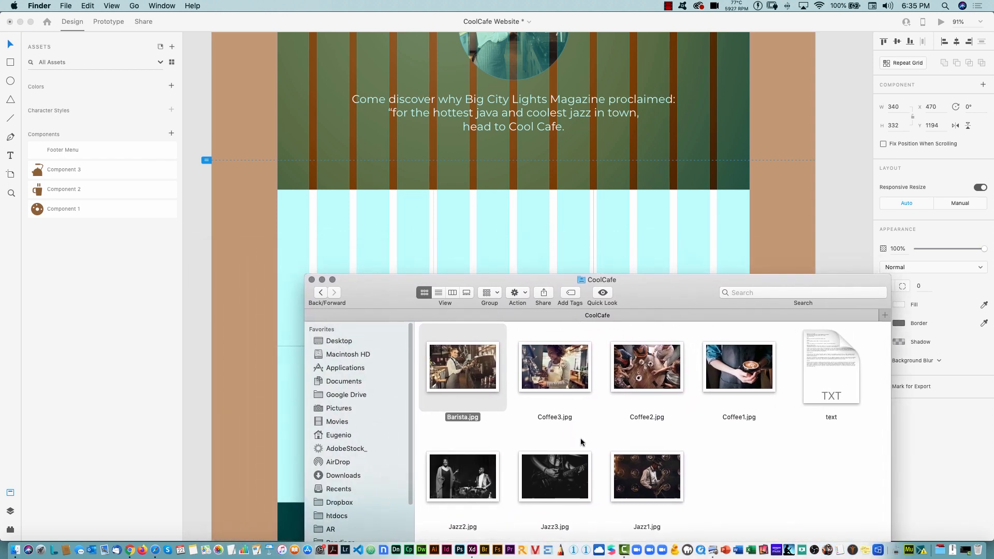
pyautogui.moveTo(462, 475); pyautogui.dragTo(549, 241)
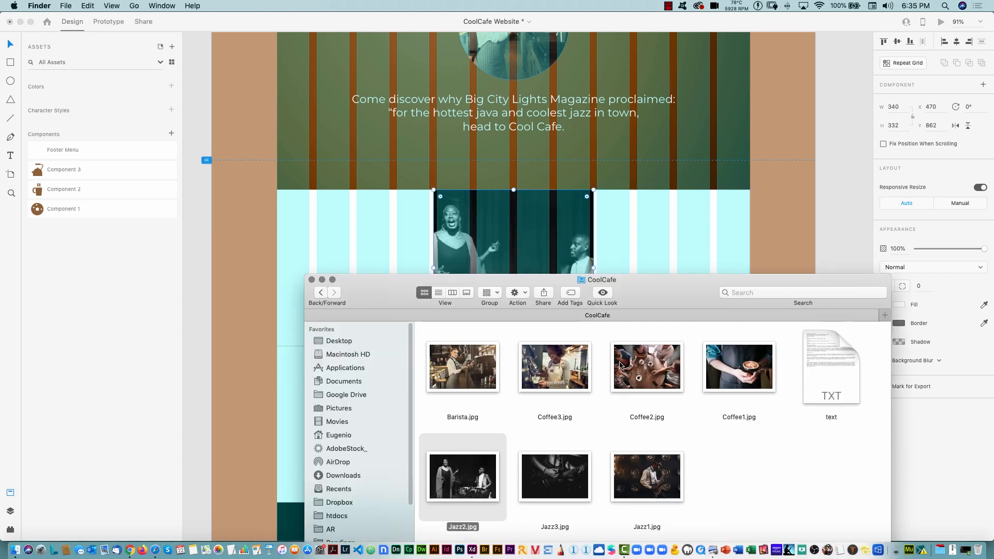
# Fill the first square of the lower row with Jazz3.jpg and the last one with Jazz1.jpg, then return to XD
pyautogui.moveTo(647, 294); pyautogui.dragTo(564, 32)
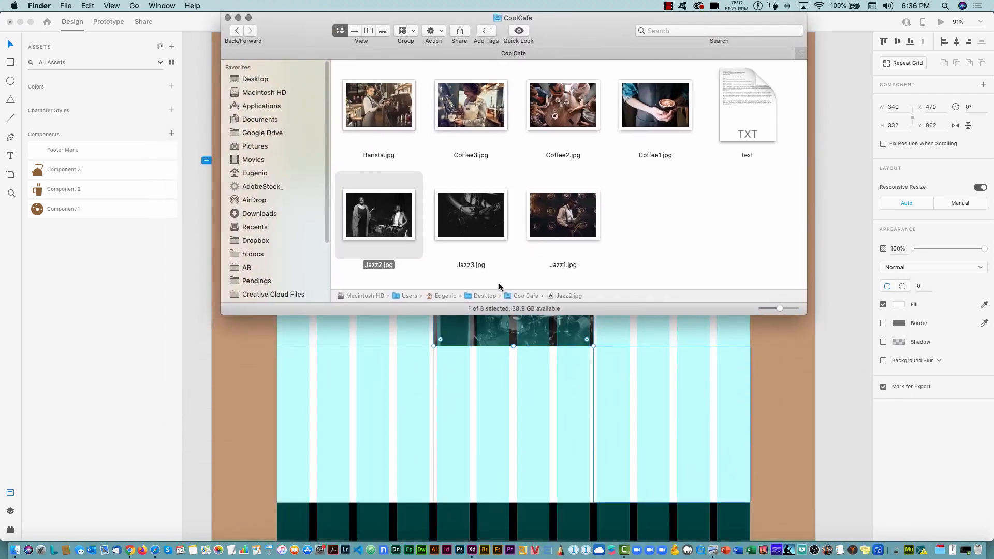
pyautogui.moveTo(468, 214); pyautogui.dragTo(362, 494)
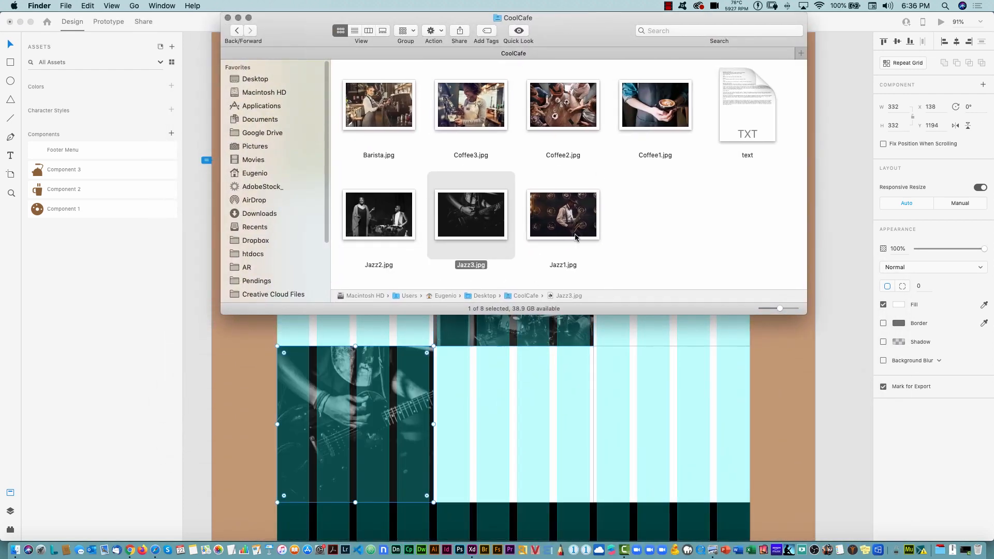
pyautogui.moveTo(577, 238); pyautogui.dragTo(725, 440)
pyautogui.click(783, 414)
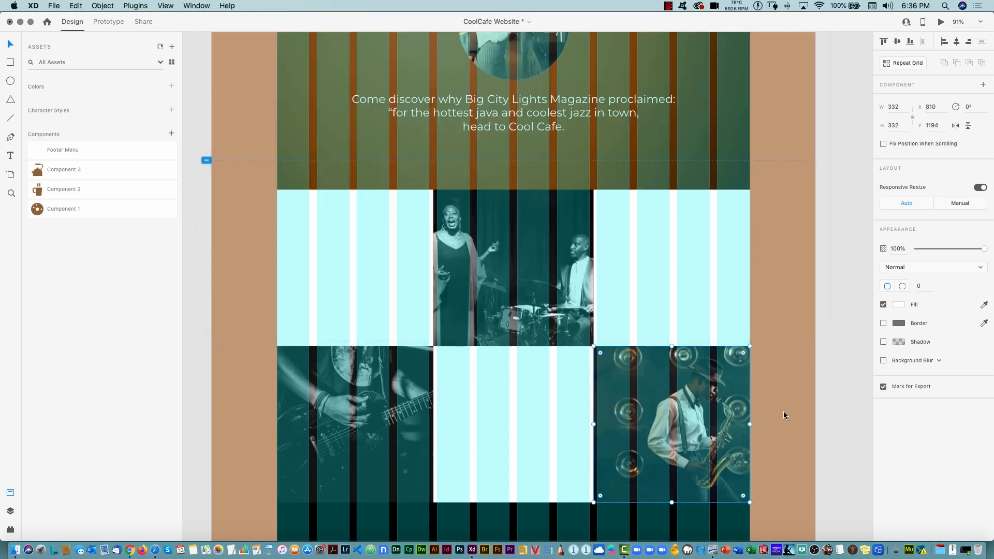
# Turn off the layout grid on the About artboard
pyautogui.click(772, 391)
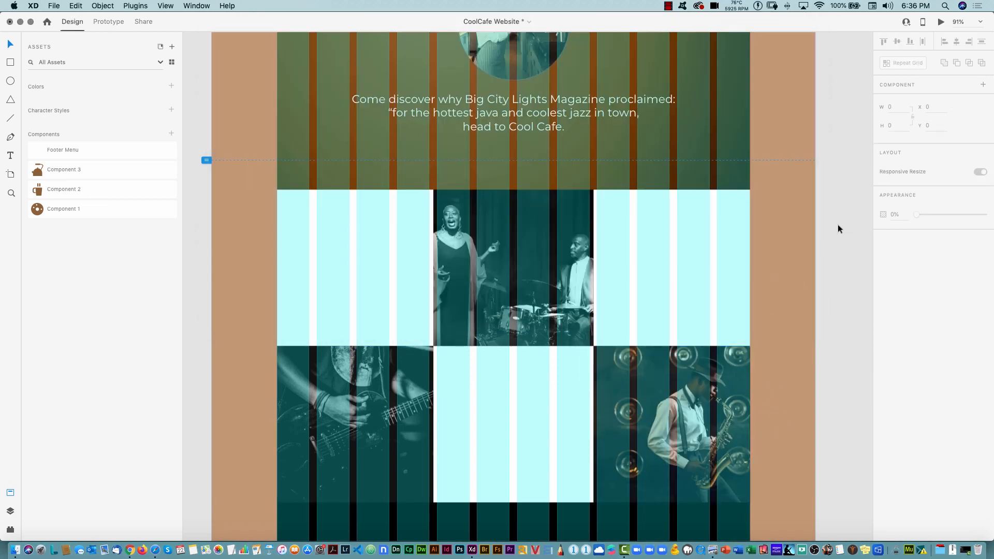
pyautogui.scroll(10, 545, 464)
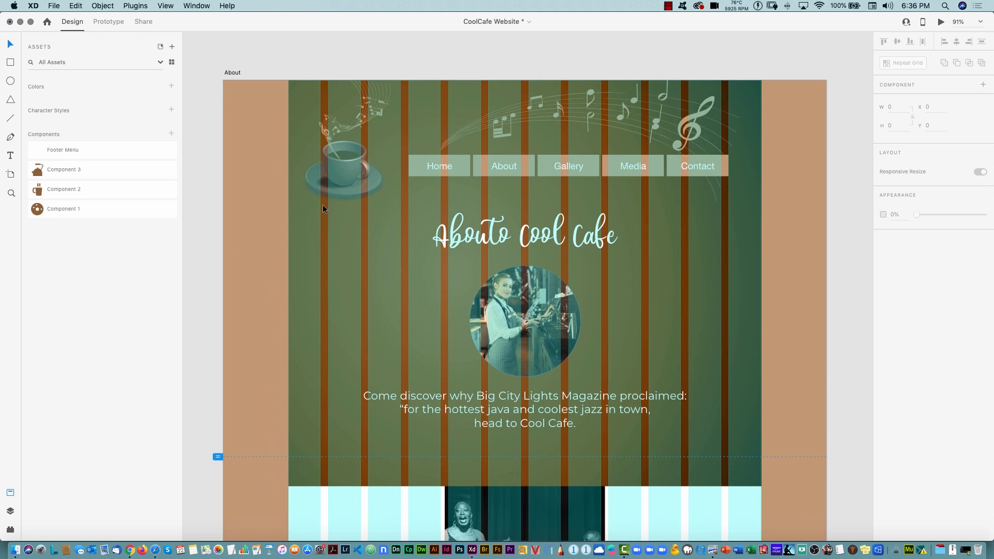
pyautogui.click(231, 72)
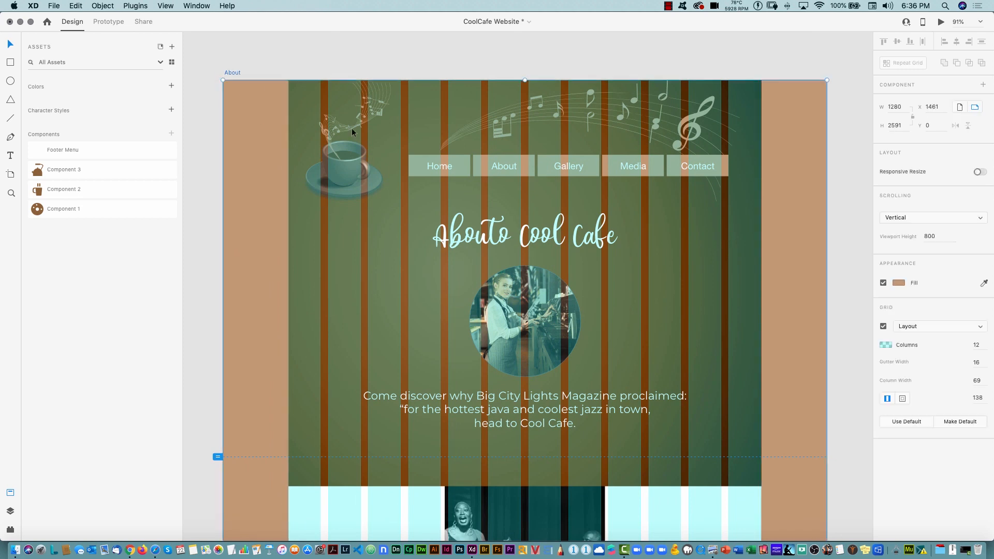
pyautogui.click(884, 326)
pyautogui.click(829, 395)
pyautogui.scroll(-5, 761, 363)
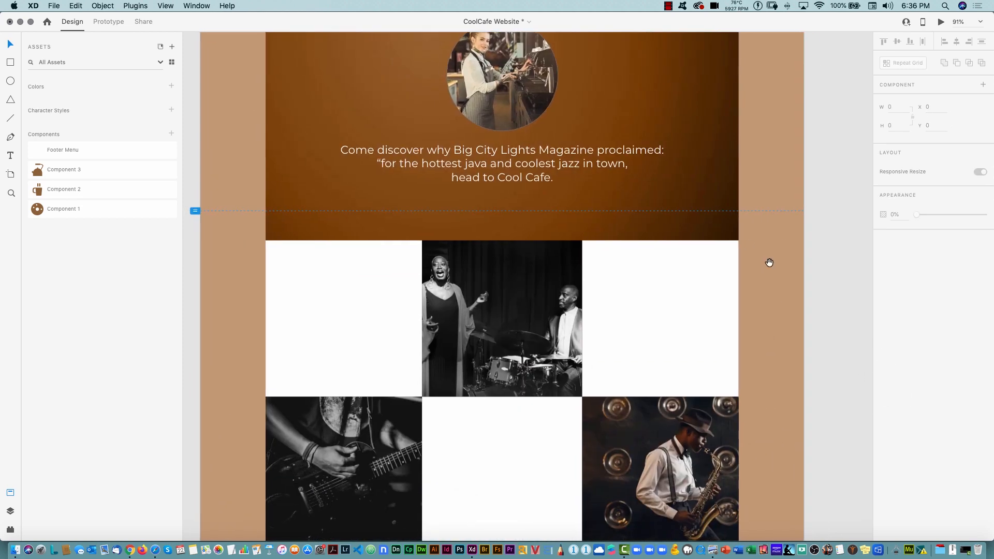
pyautogui.scroll(-3, 727, 427)
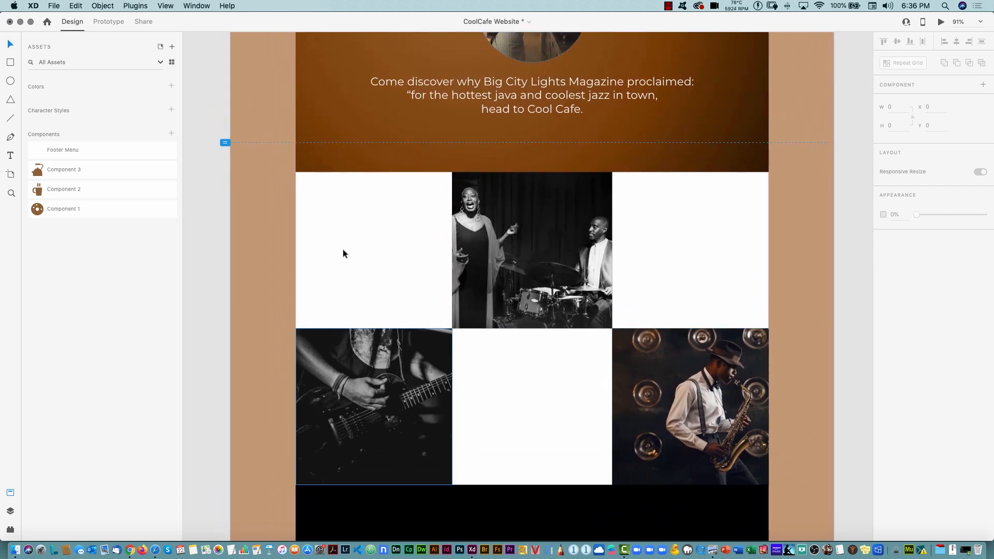
# Fill the first square of the upper row with the tan sampled from the page background
pyautogui.click(393, 233)
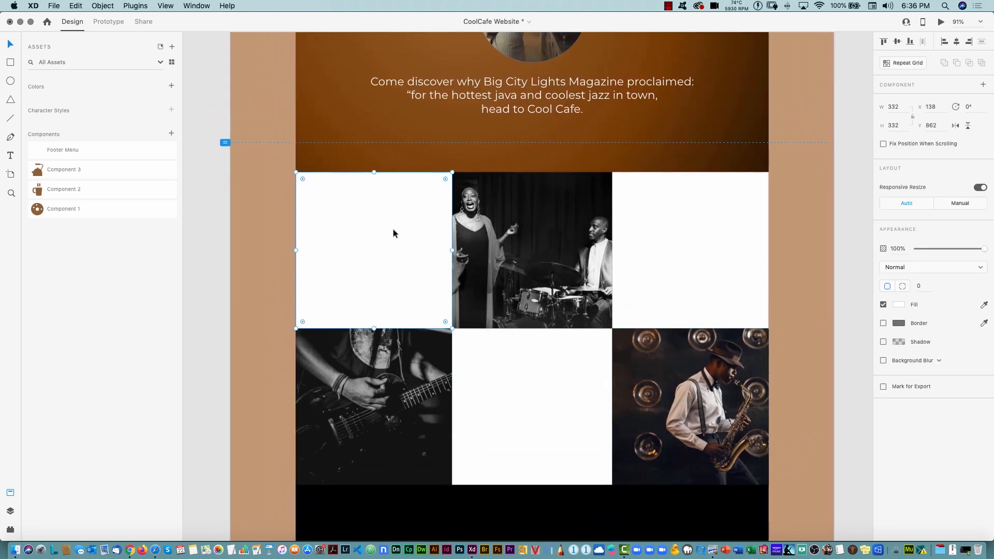
pyautogui.scroll(5, 409, 251)
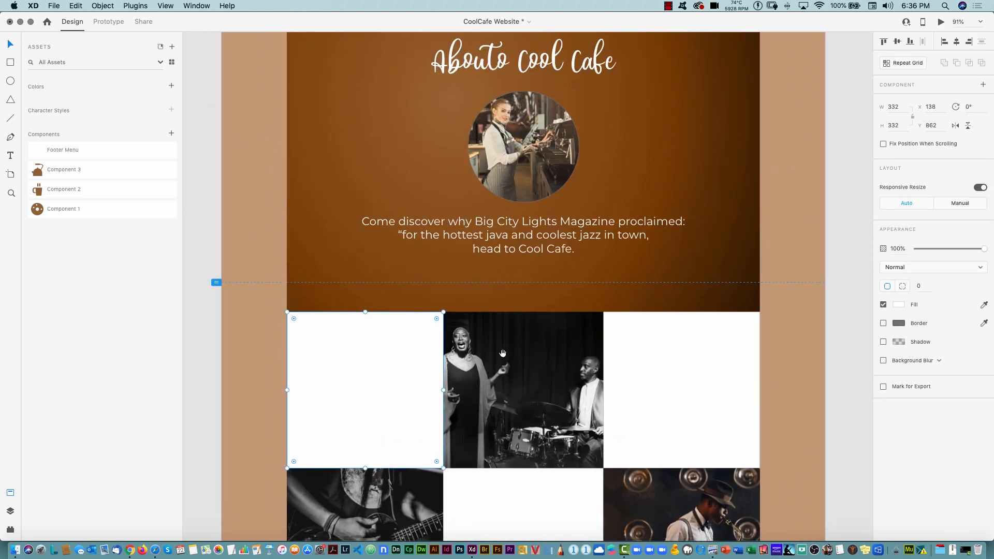
pyautogui.keyDown('alt'); pyautogui.keyDown('super'); pyautogui.click(511, 358); pyautogui.keyUp('super'); pyautogui.keyUp('alt')
pyautogui.moveTo(535, 358); pyautogui.dragTo(492, 348)
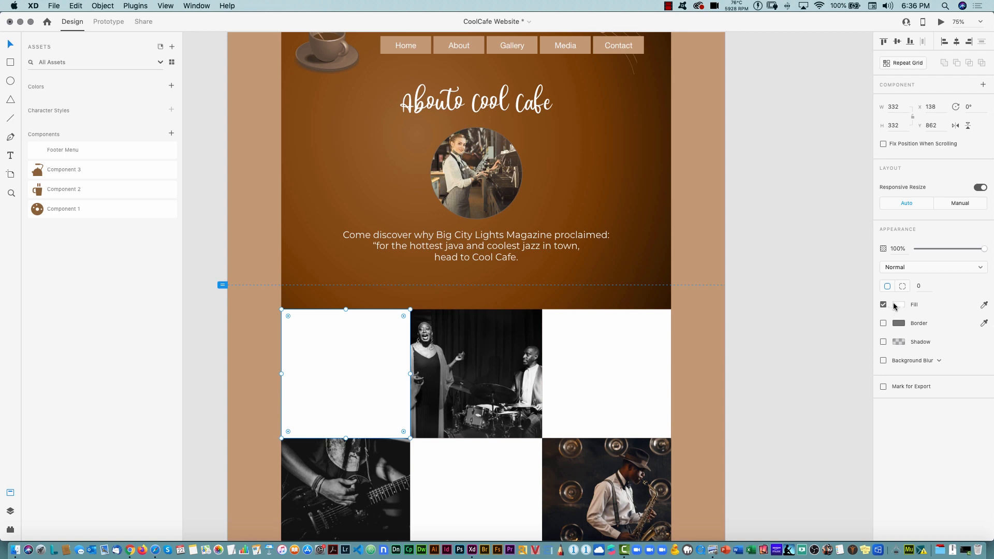
pyautogui.click(984, 304)
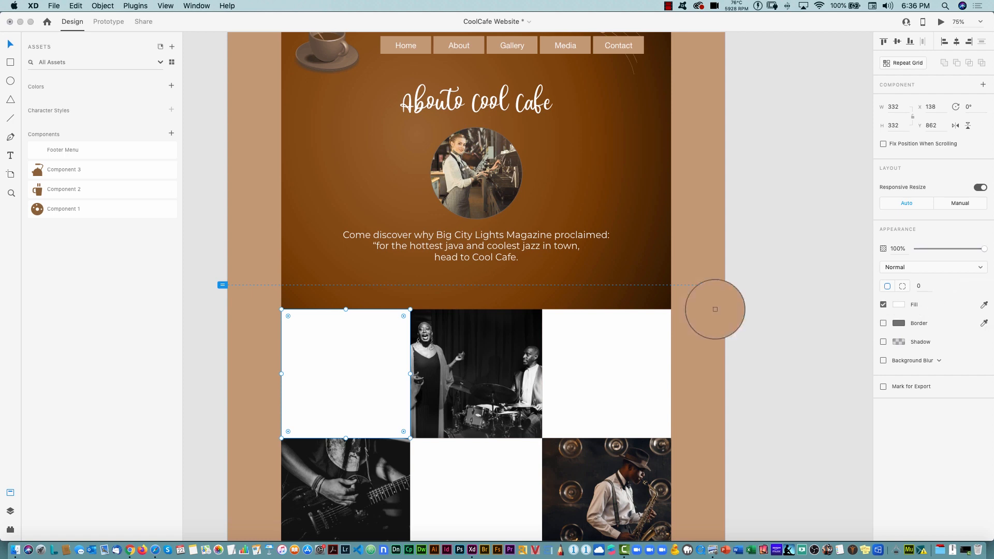
pyautogui.click(696, 259)
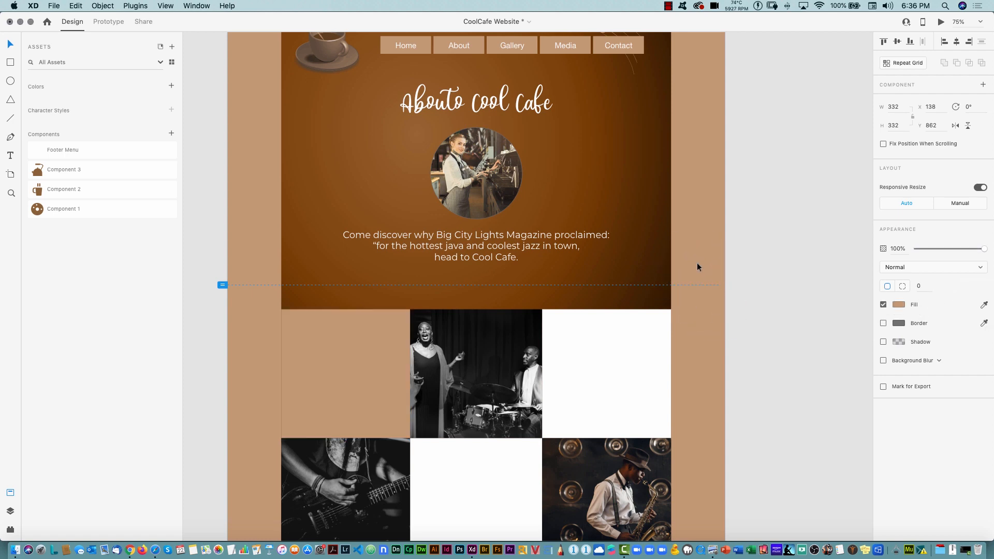
# Fill the middle square of the lower row with the brown sampled from the banner behind the barista photo
pyautogui.click(624, 361)
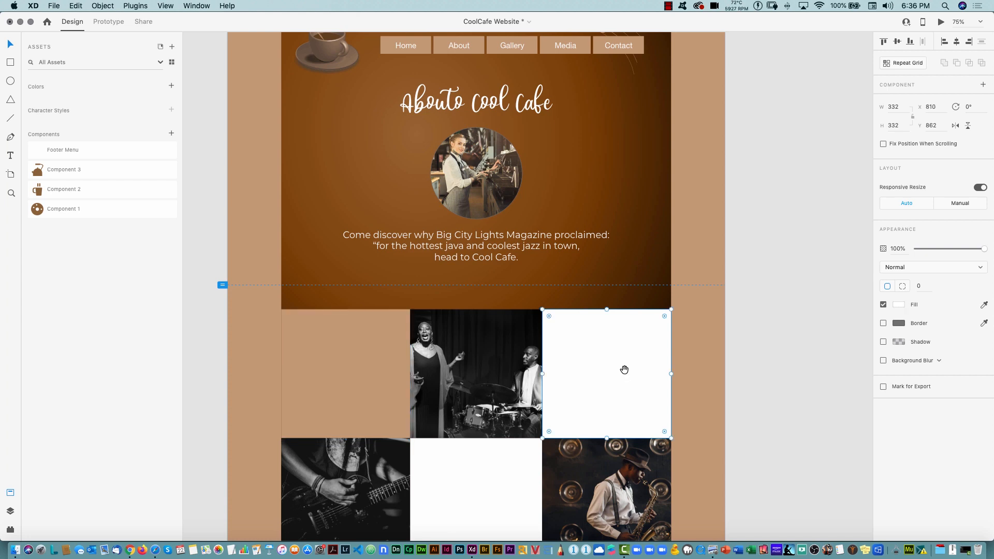
pyautogui.scroll(-3, 625, 370)
pyautogui.click(527, 405)
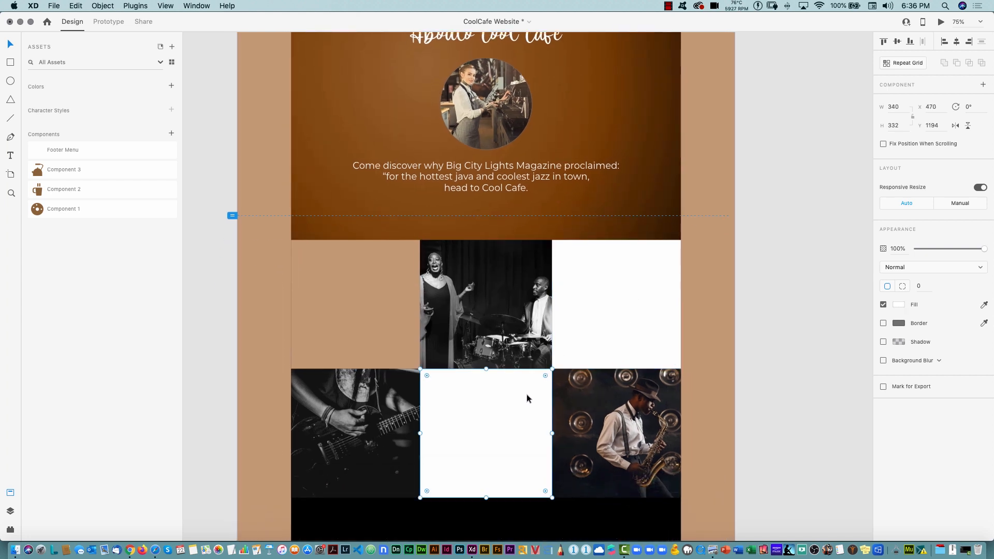
pyautogui.click(984, 305)
pyautogui.click(429, 152)
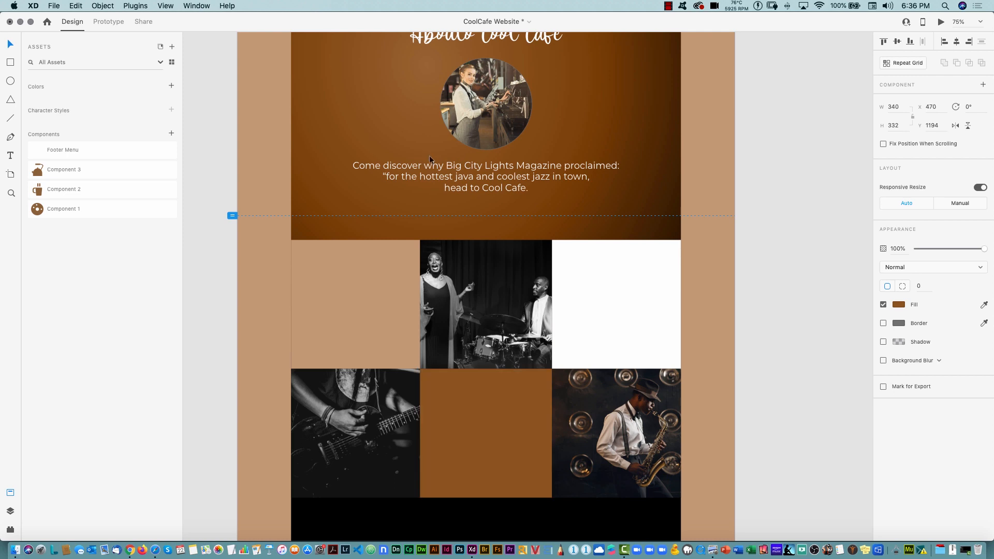
pyautogui.click(771, 465)
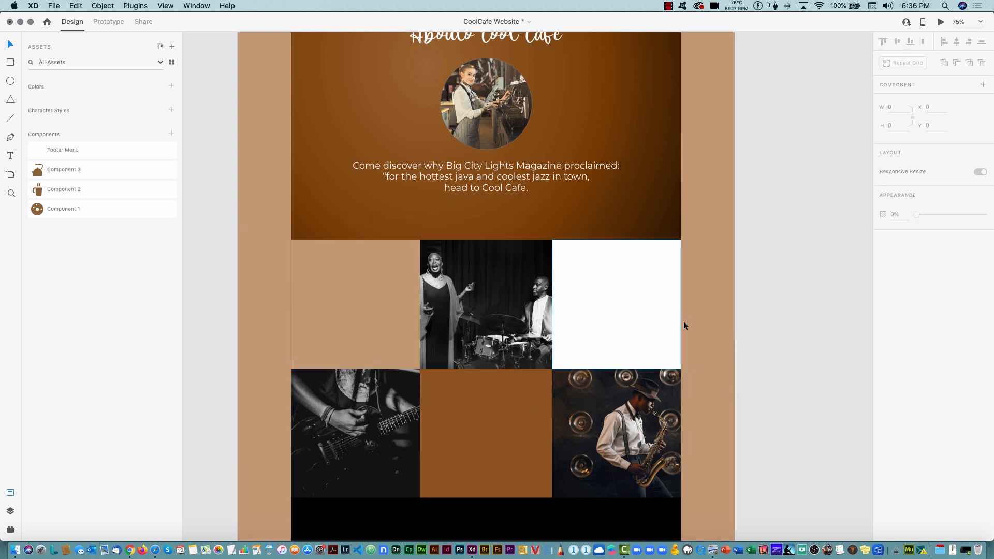
# Add an area text box about 290 by 54 px inside the tan square, reading "Another text here"
pyautogui.moveTo(272, 225); pyautogui.dragTo(718, 518)
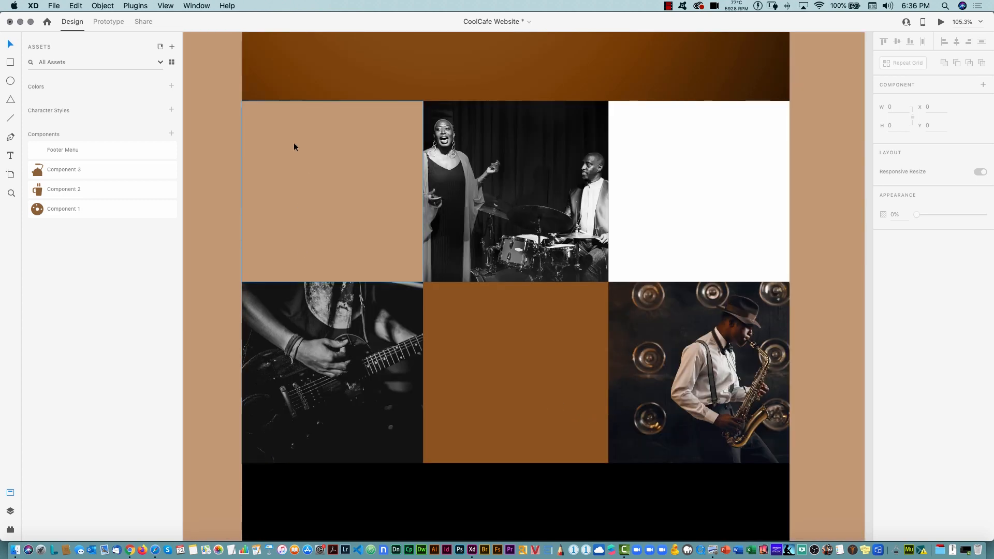
pyautogui.click(11, 155)
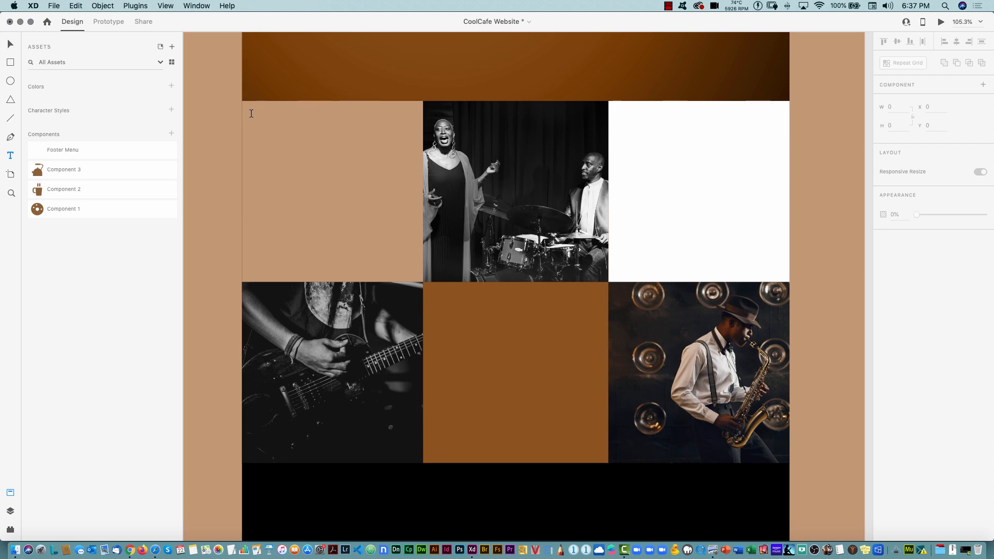
pyautogui.moveTo(252, 115); pyautogui.dragTo(409, 145)
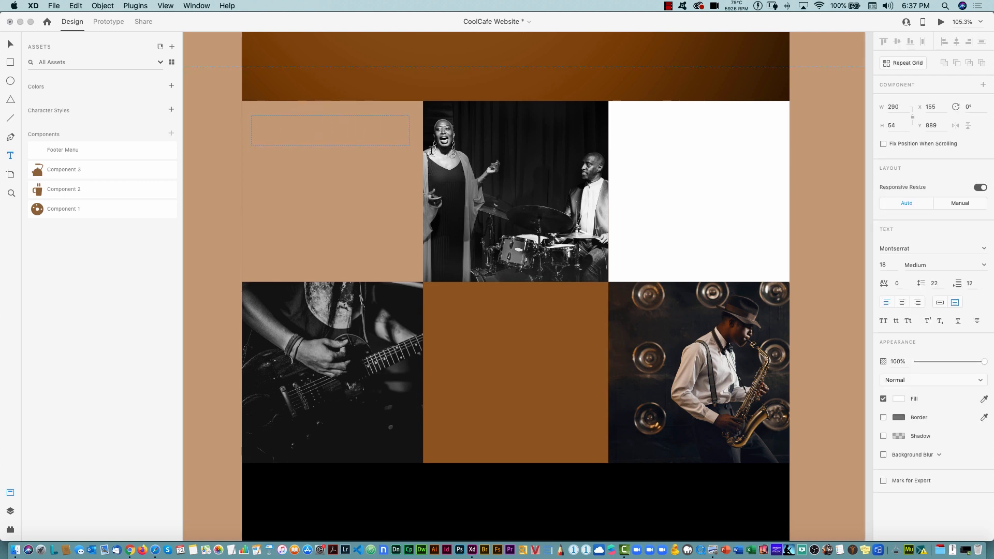
pyautogui.write('Another text here')
# Set the heading text in the tan square to Bold and resize its box to about 298 by 30 px
pyautogui.press('super+a')
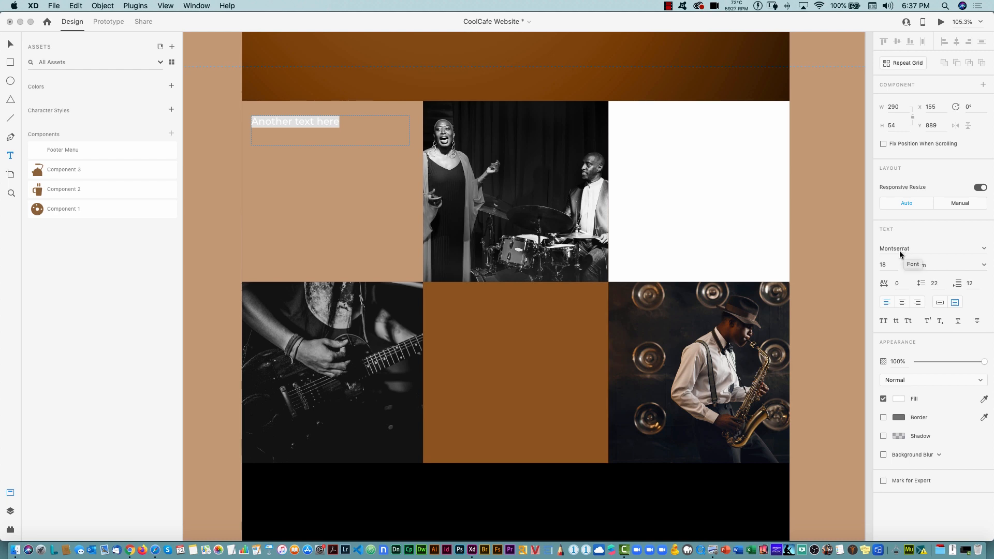
pyautogui.click(932, 264)
pyautogui.write('Bold')
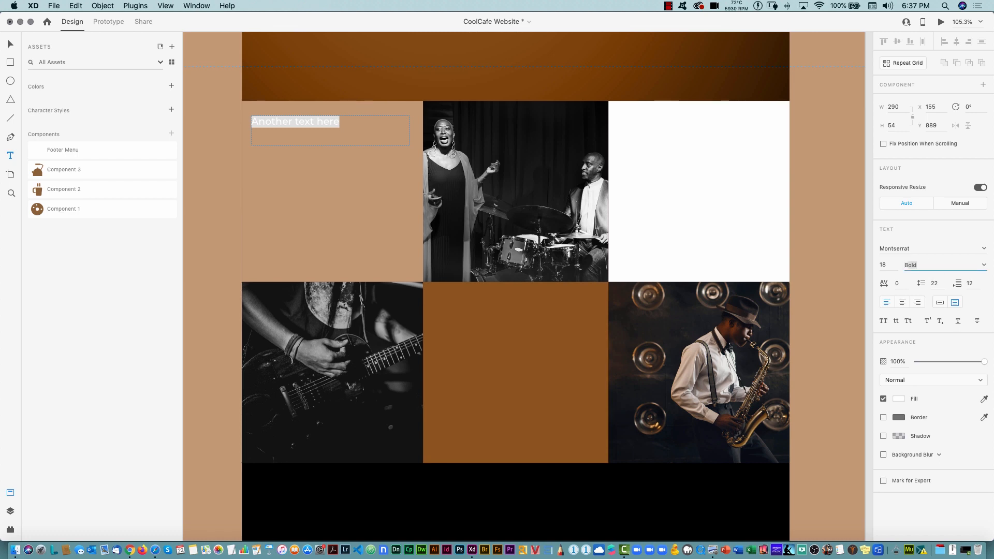
pyautogui.press('Return')
pyautogui.press('Escape')
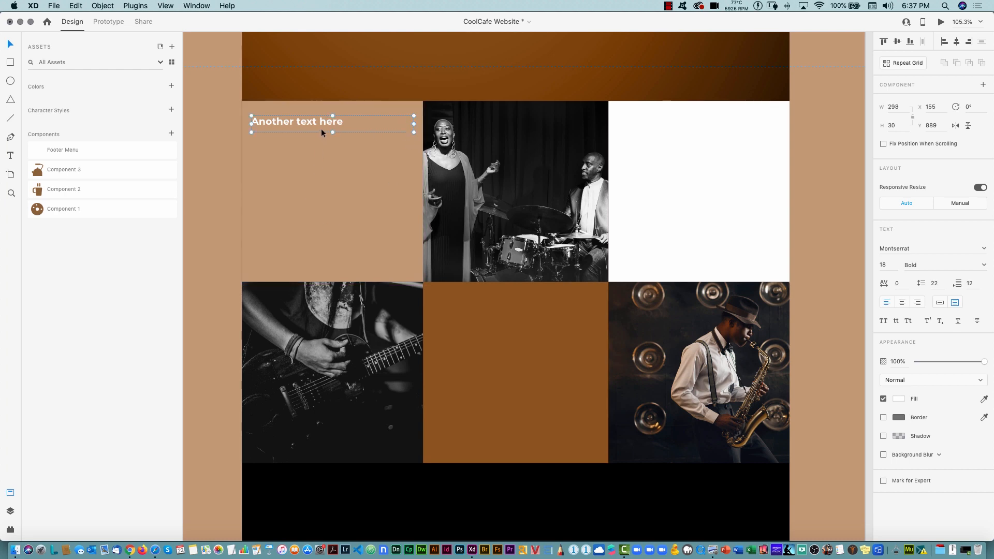
# Duplicate the heading below itself as a box about 298 by 222 px and set the copy to Regular, size 16
pyautogui.press('alt')
pyautogui.moveTo(317, 124); pyautogui.dragTo(336, 261)
pyautogui.doubleClick(309, 147)
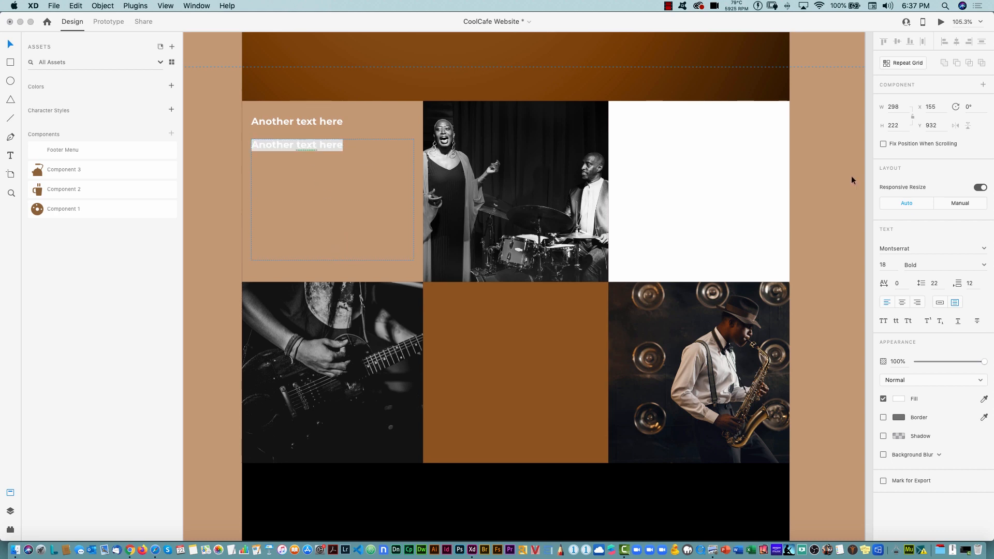
pyautogui.click(914, 267)
pyautogui.write('Regular')
pyautogui.press('Return')
pyautogui.click(885, 265)
pyautogui.press('Return')
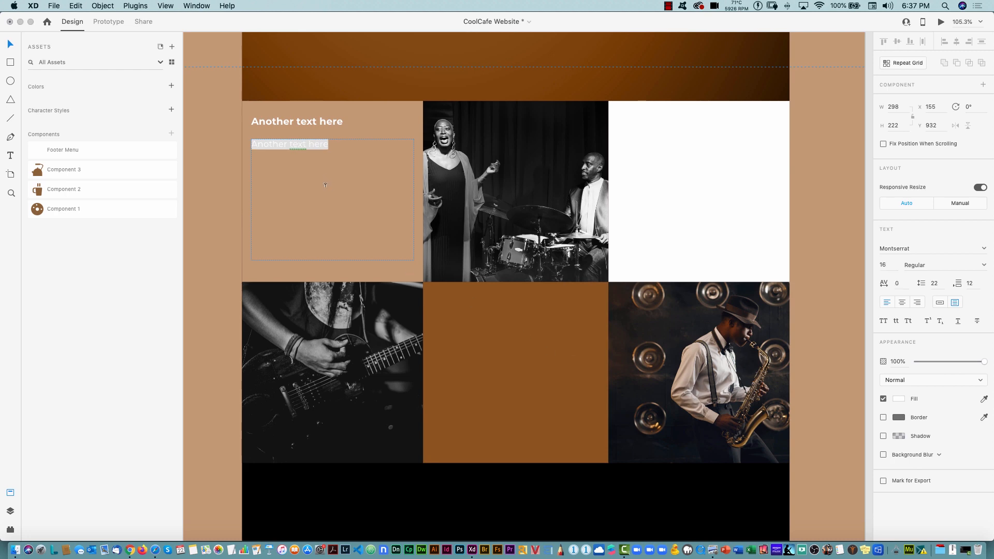
# Fill the body text box with standard Latin placeholder text, including line breaks and ending in a period, using the Lorem Ipsum plugin
pyautogui.click(326, 144)
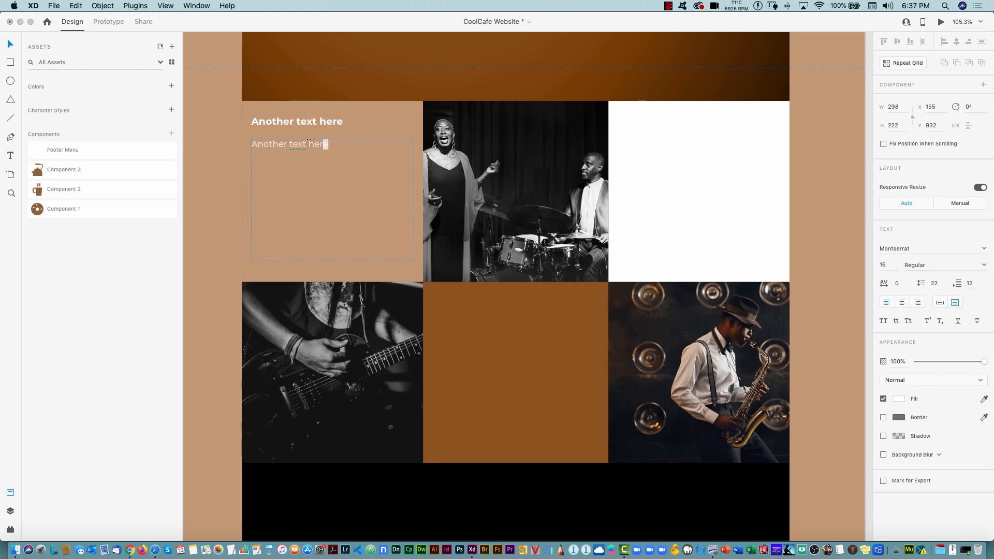
pyautogui.moveTo(308, 142); pyautogui.dragTo(242, 138)
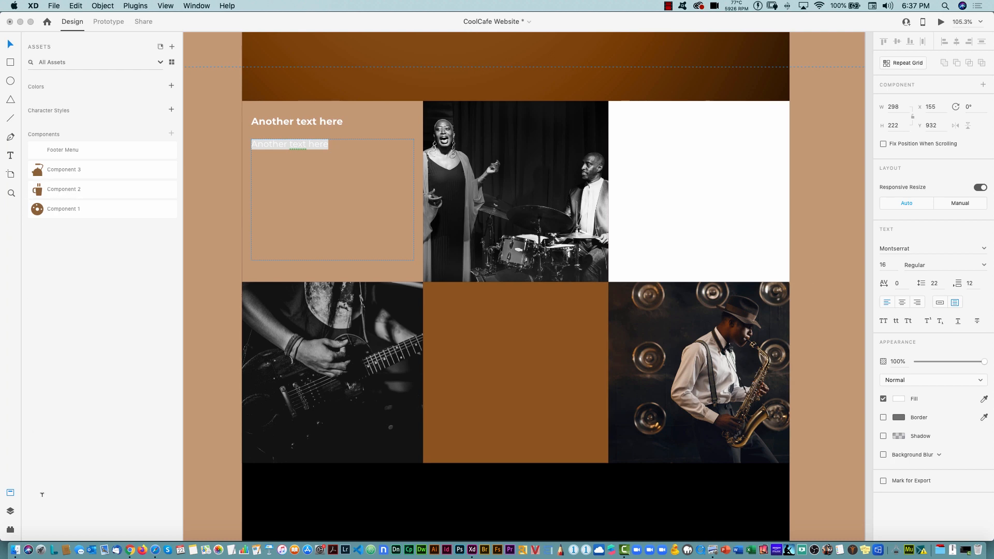
pyautogui.click(13, 530)
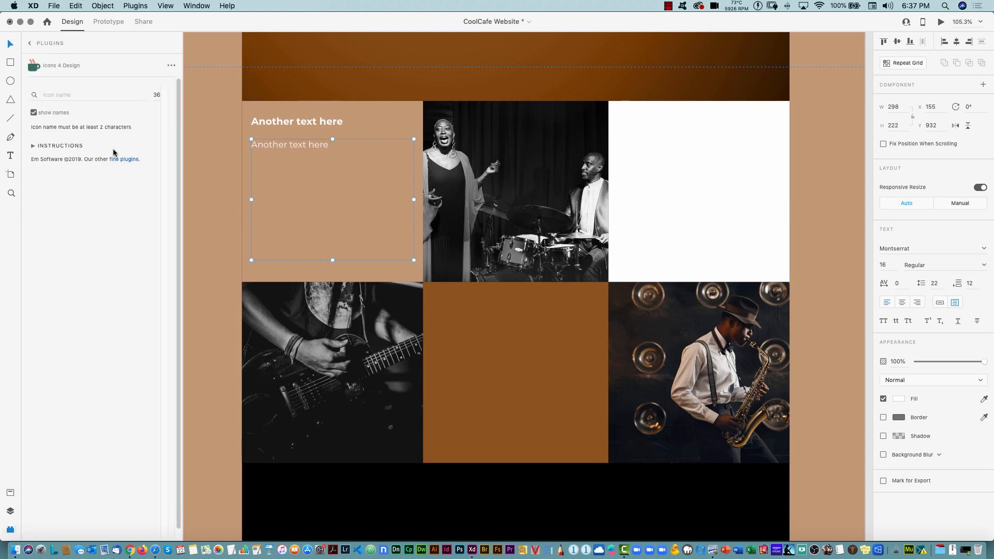
pyautogui.click(30, 44)
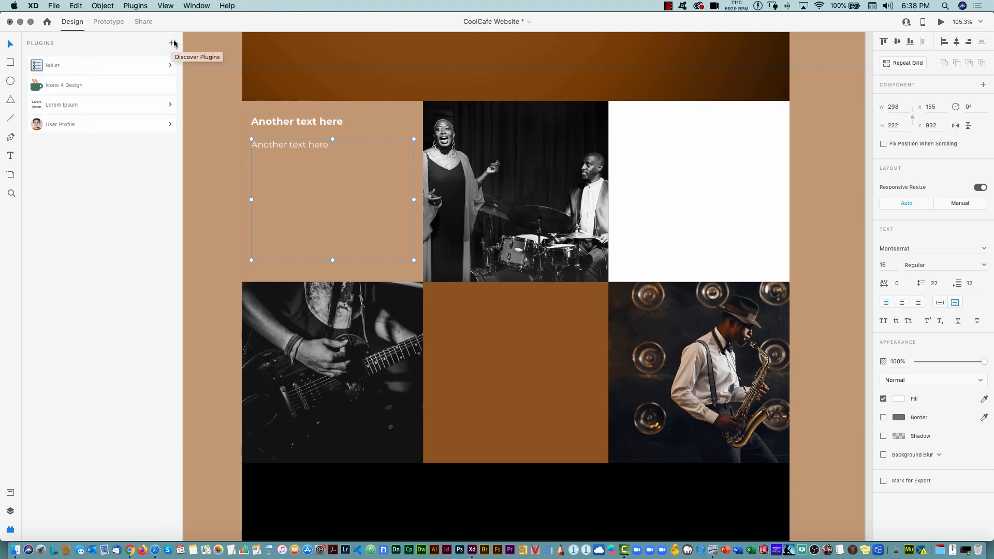
pyautogui.click(70, 105)
pyautogui.click(64, 119)
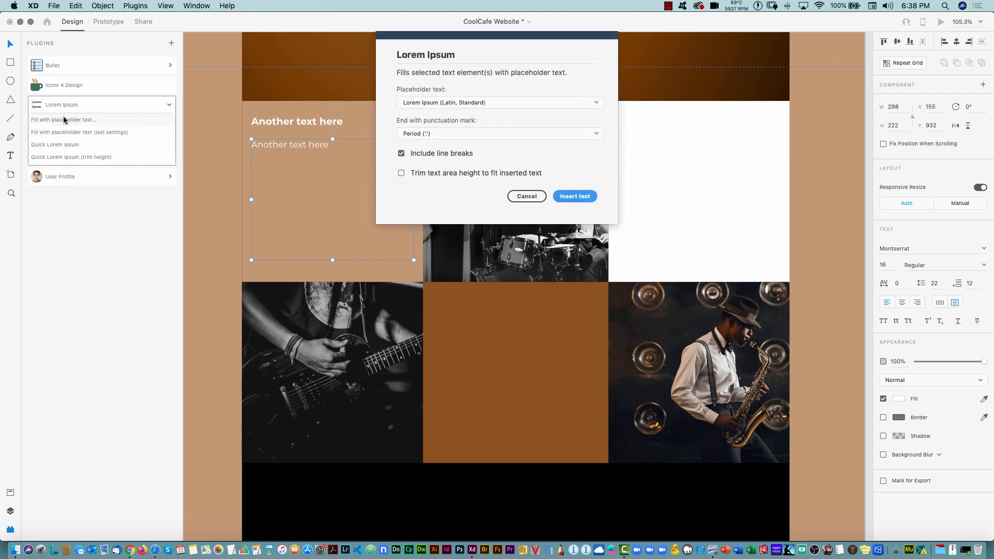
pyautogui.click(580, 199)
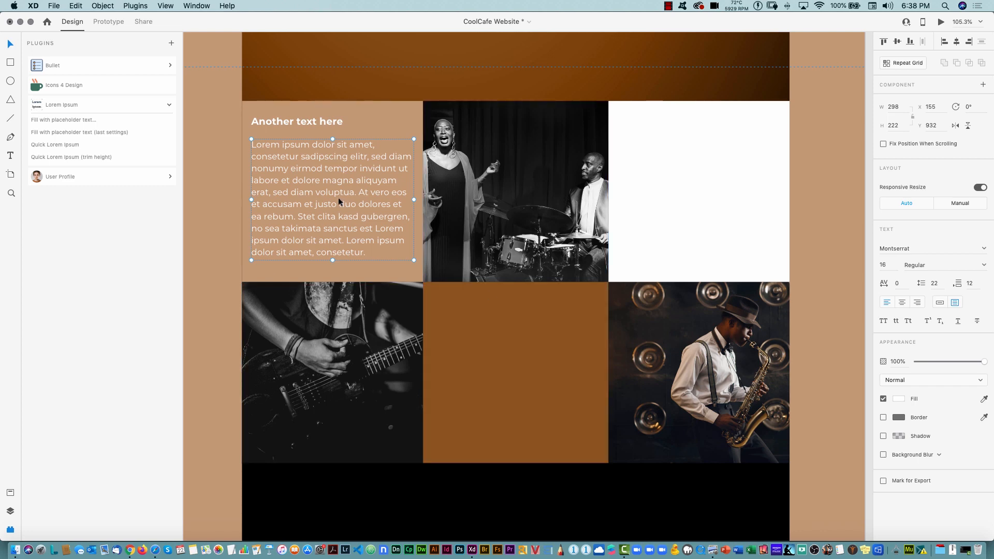
# Recolor the heading and body text in the tan square to dark brown #432202, sampled from the banner's shaded area
pyautogui.click(284, 119)
pyautogui.keyDown('shift'); pyautogui.click(342, 189); pyautogui.keyUp('shift')
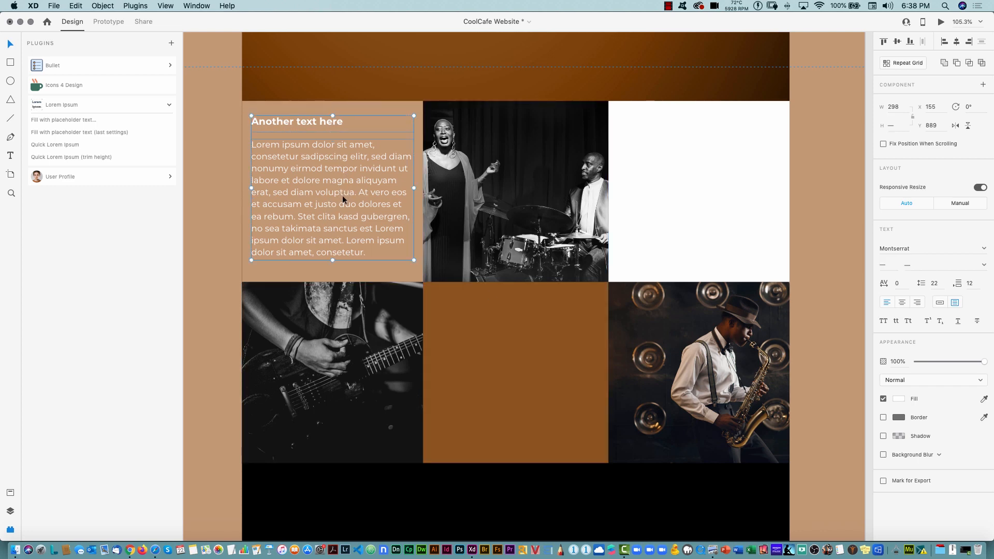
pyautogui.click(899, 400)
pyautogui.click(876, 435)
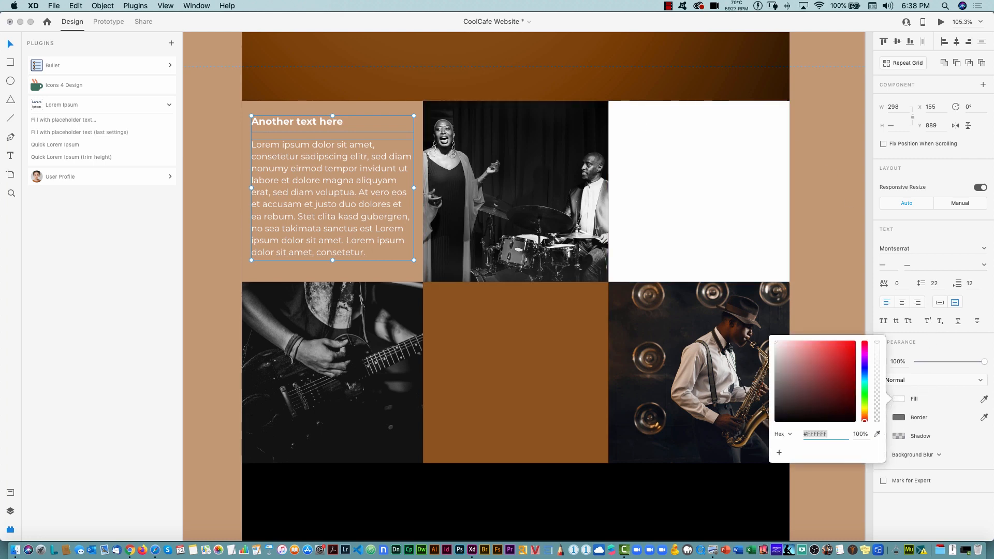
pyautogui.click(493, 376)
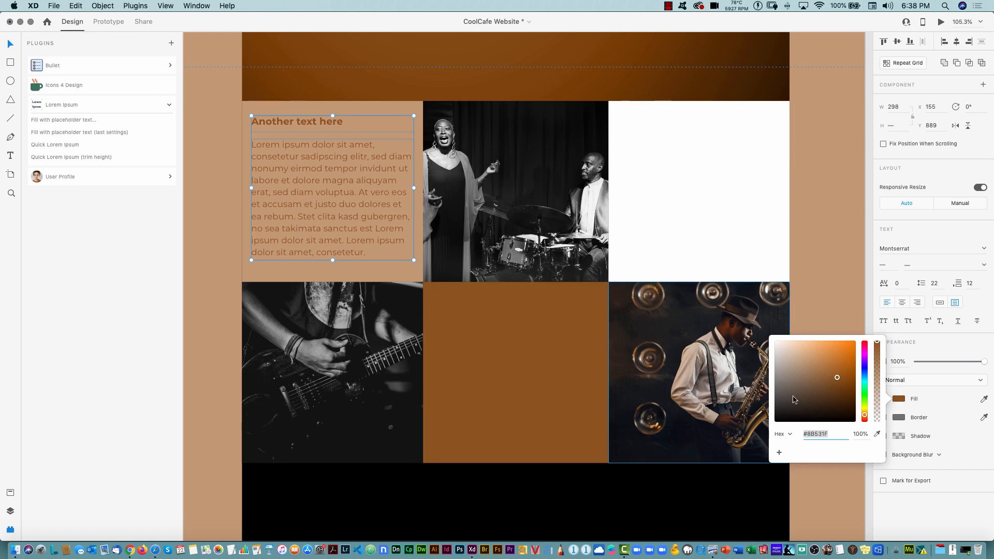
pyautogui.click(876, 434)
pyautogui.click(744, 64)
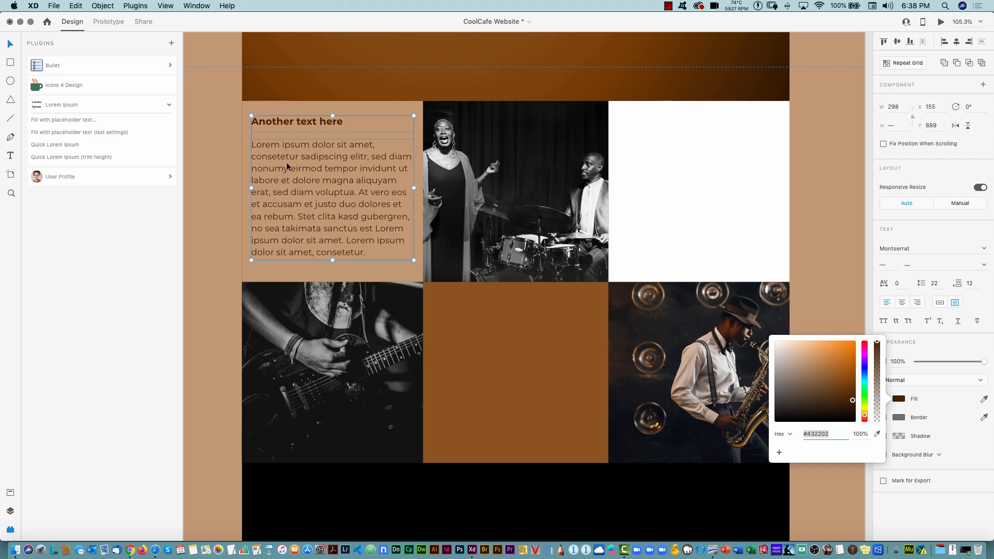
pyautogui.click(310, 138)
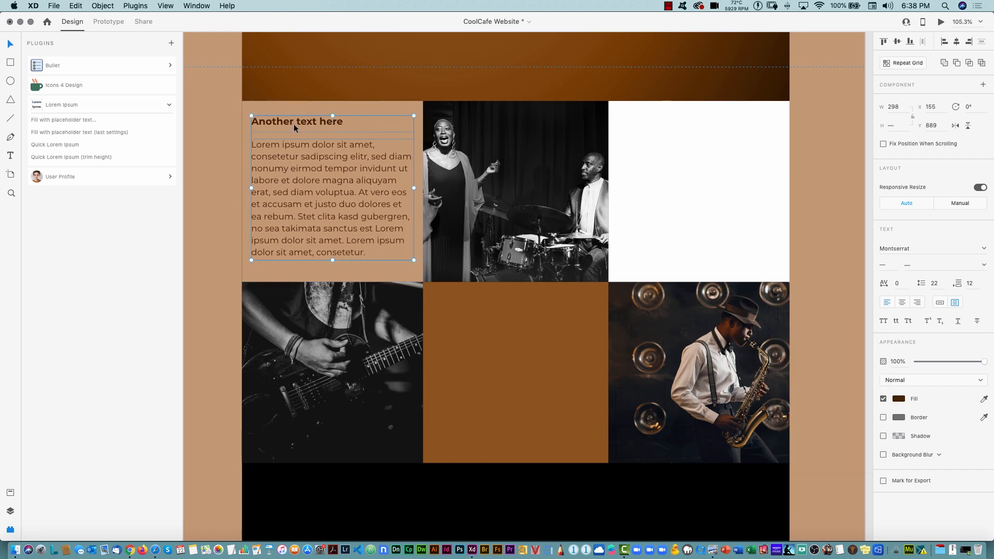
# Duplicate the tan square's heading and body text into the white square and recolor the copy tan, sampled from the page background
pyautogui.moveTo(299, 125); pyautogui.dragTo(661, 126)
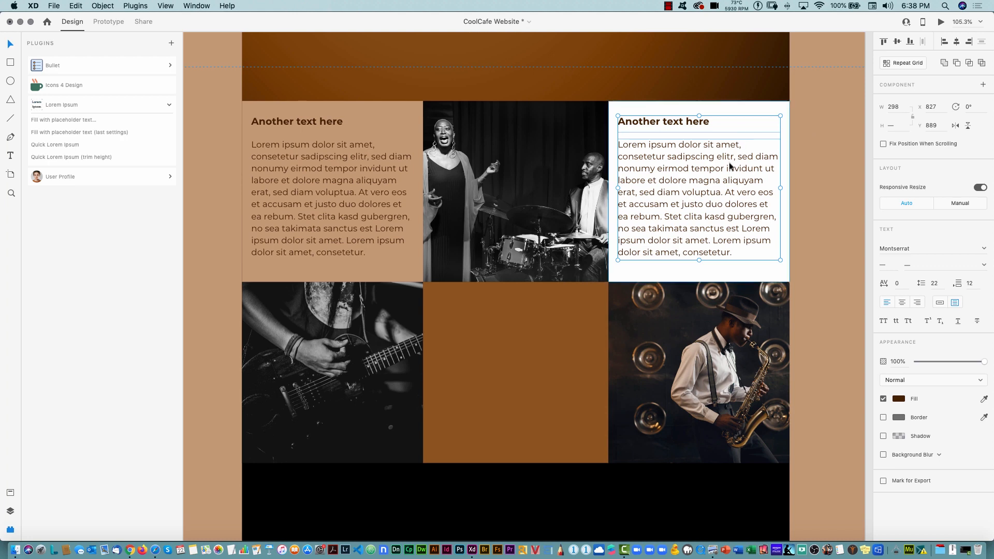
pyautogui.click(984, 399)
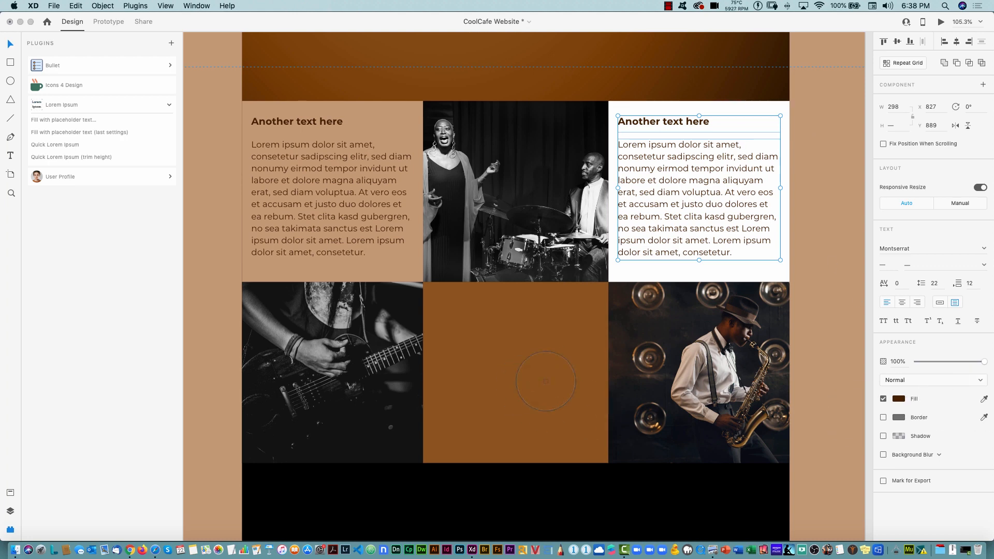
pyautogui.click(827, 340)
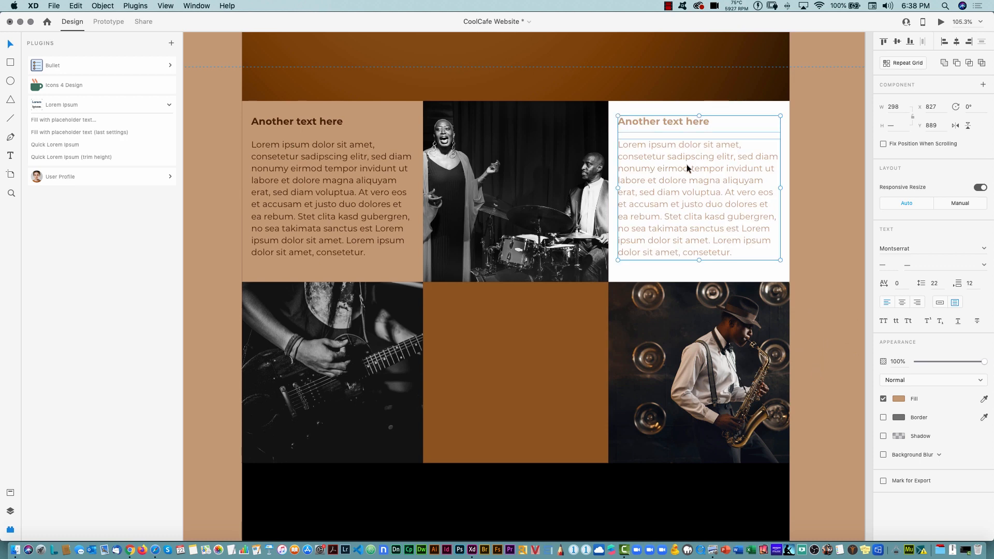
# Copy the tan heading and body text into the brown square and into the black area below the guitar photo
pyautogui.moveTo(655, 120); pyautogui.dragTo(477, 299)
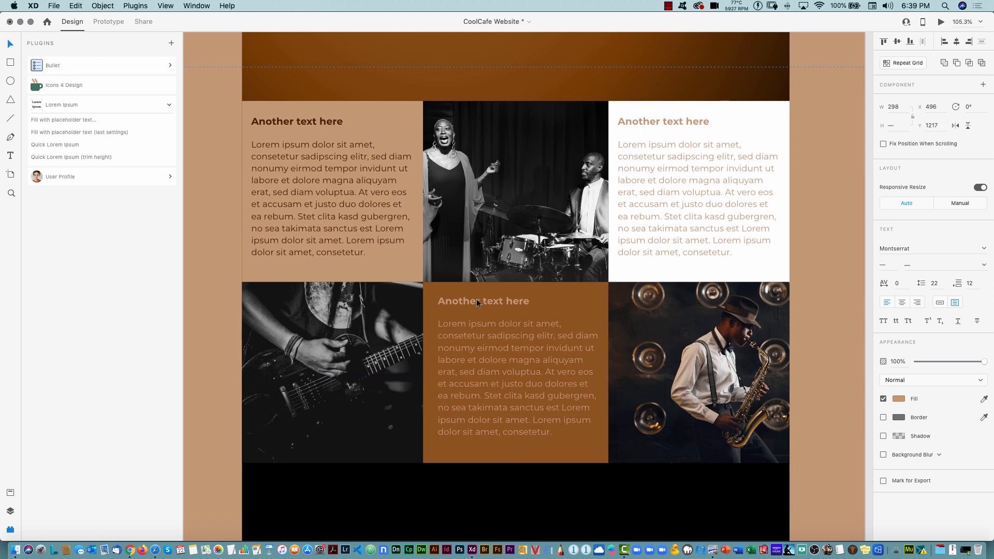
pyautogui.click(829, 242)
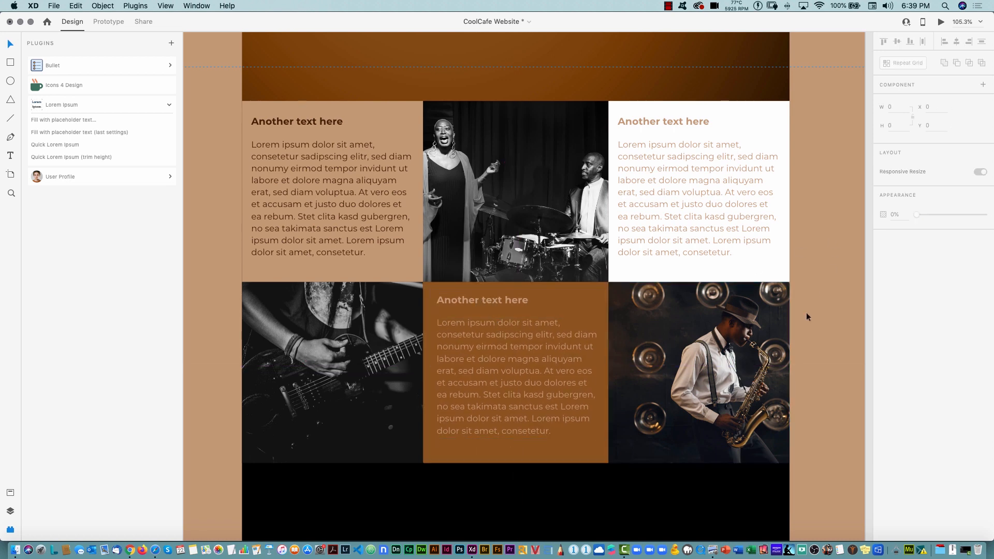
pyautogui.scroll(-5, 680, 359)
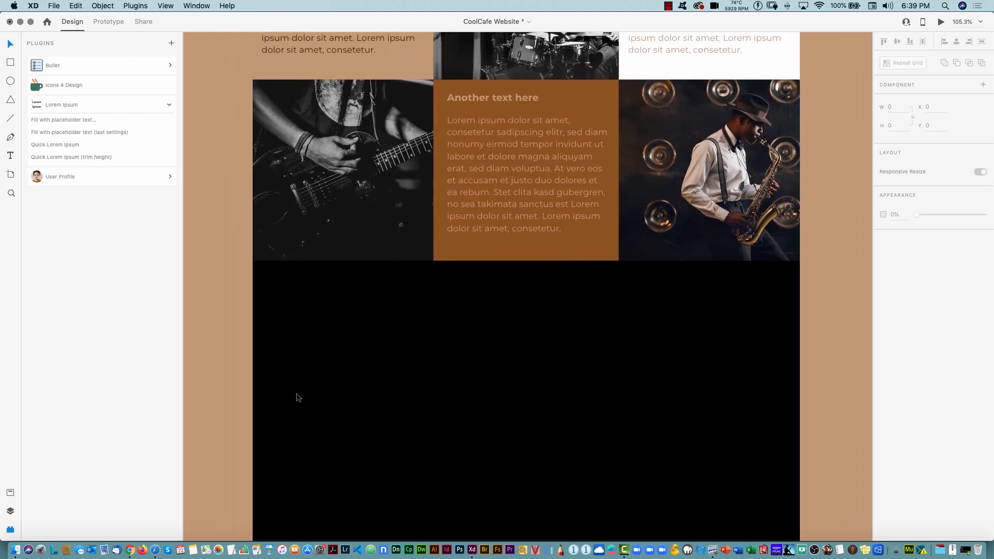
pyautogui.click(499, 103)
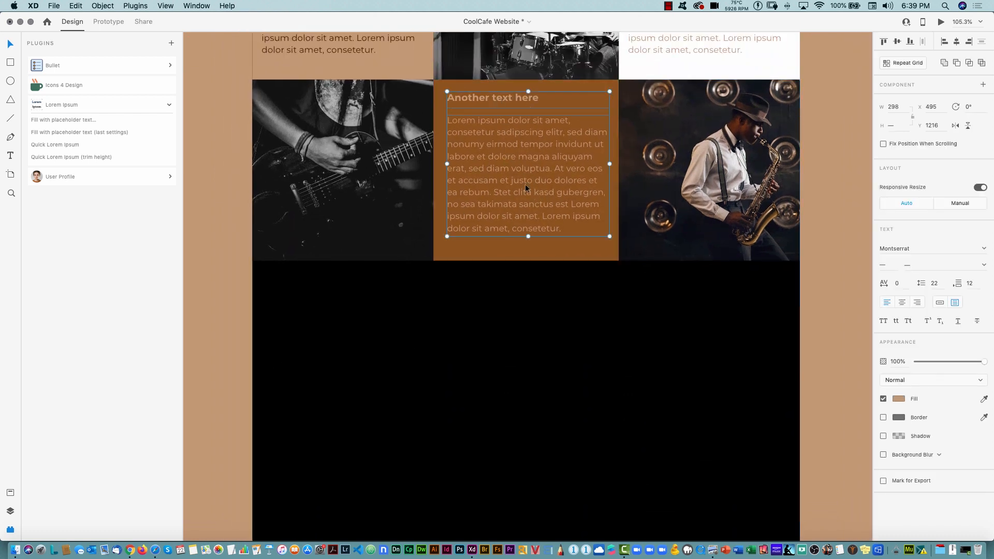
pyautogui.moveTo(490, 136); pyautogui.dragTo(333, 341)
pyautogui.press('Up')
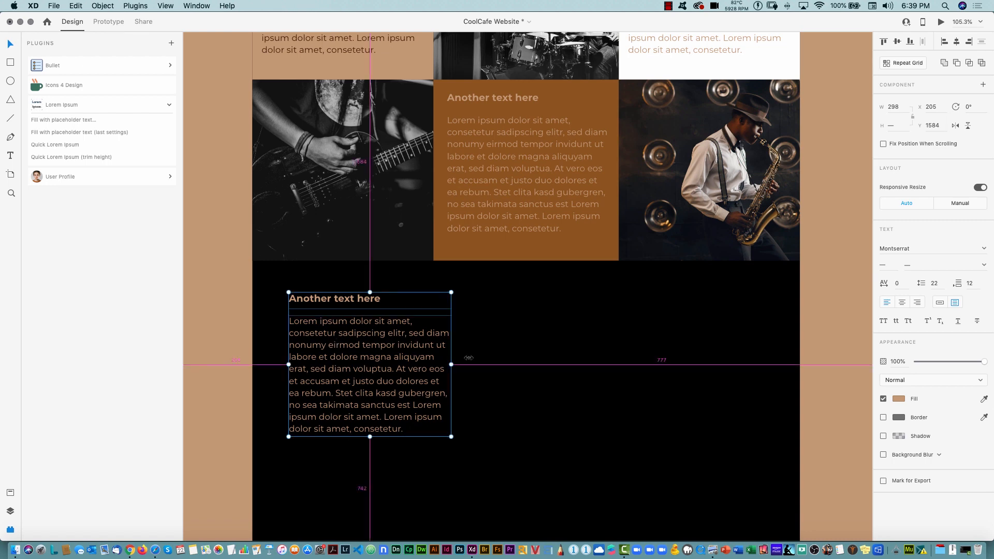
pyautogui.click(504, 351)
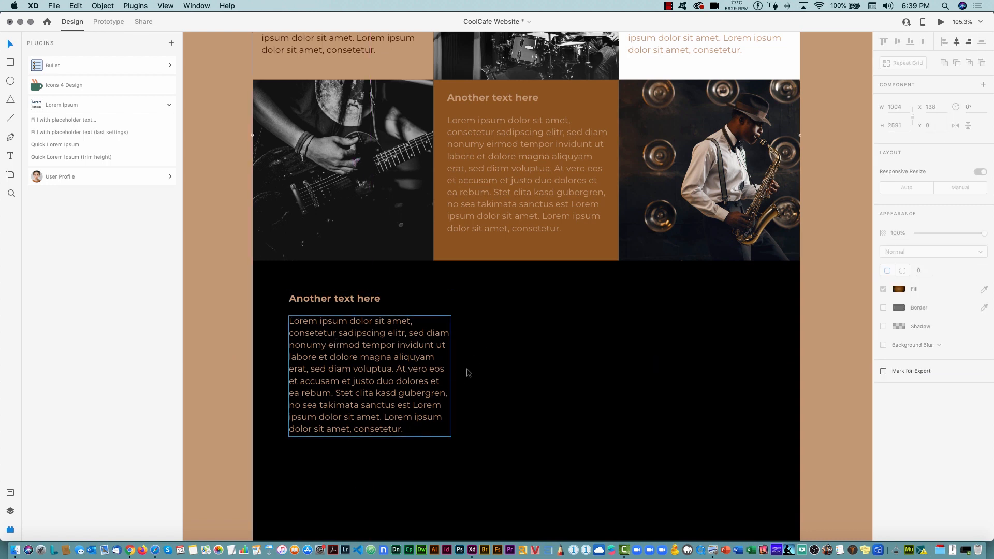
# Widen the body text box in the black area to about 605 px and reduce its height to fit the text
pyautogui.moveTo(447, 380); pyautogui.dragTo(618, 351)
pyautogui.press('super+z')
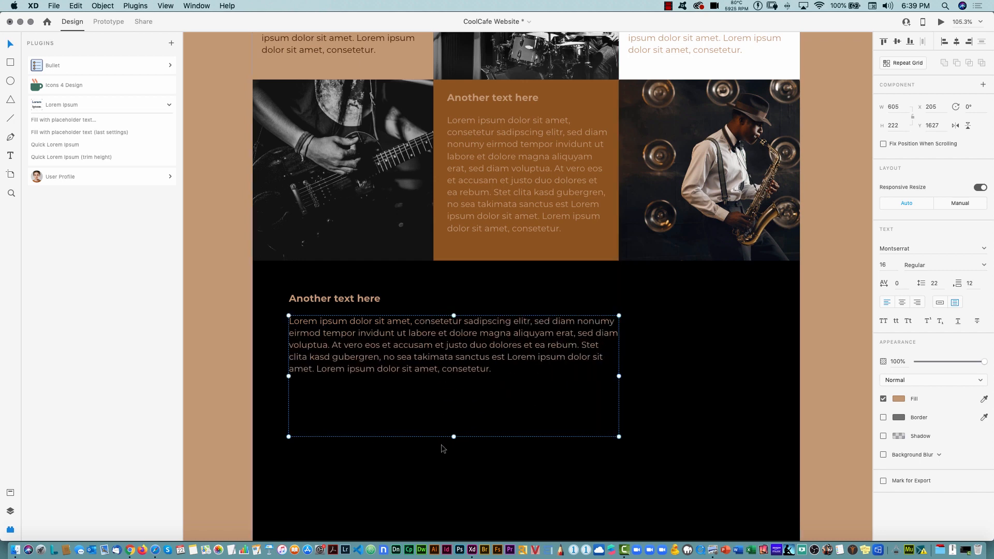
pyautogui.moveTo(454, 436); pyautogui.dragTo(451, 384)
pyautogui.click(715, 334)
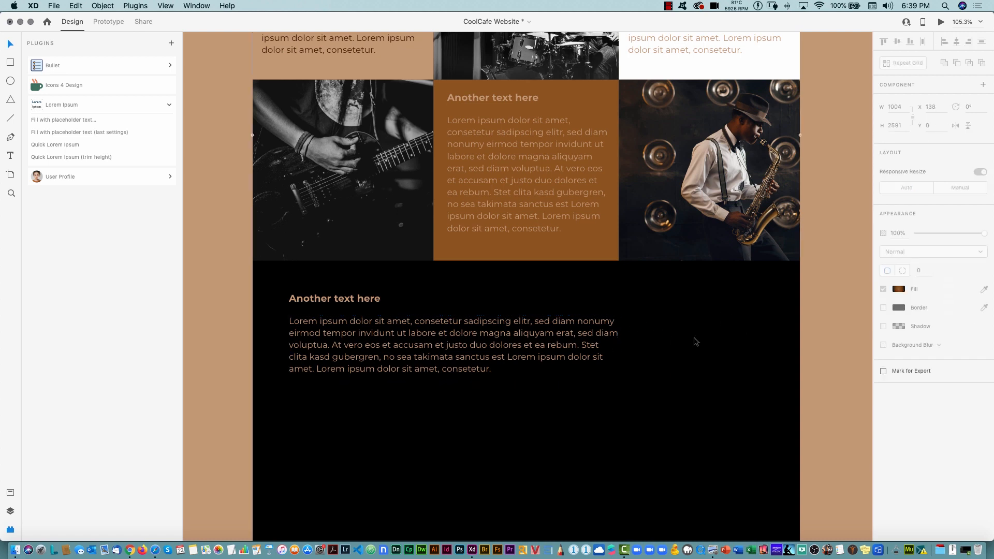
# Draw a white button about 202 by 54 px with corner radius 13 beside the black area's text and center a "Contact Us" label on it
pyautogui.click(9, 62)
pyautogui.moveTo(654, 329)
pyautogui.mouseDown()
pyautogui.moveTo(763, 359)
pyautogui.moveTo(754, 335)
pyautogui.mouseUp()
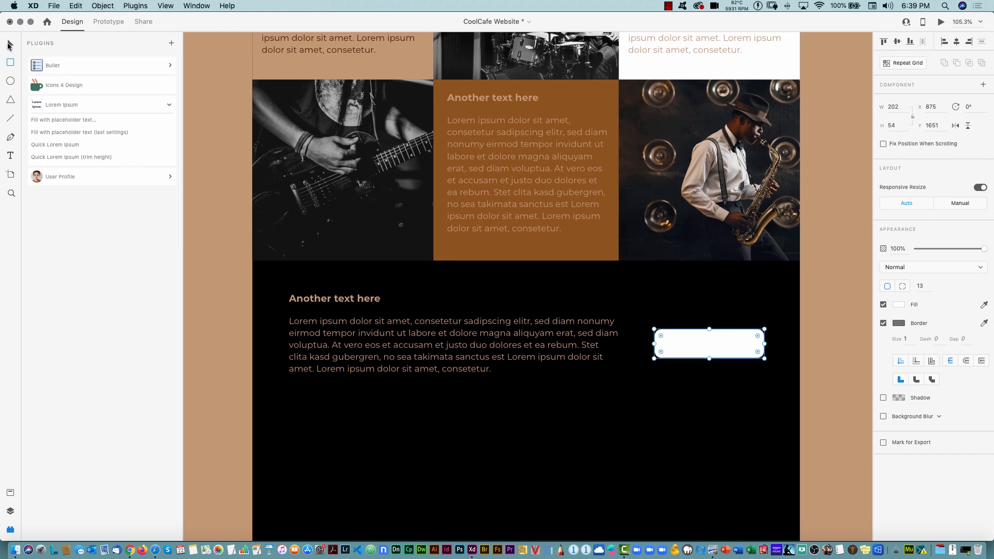
pyautogui.click(11, 157)
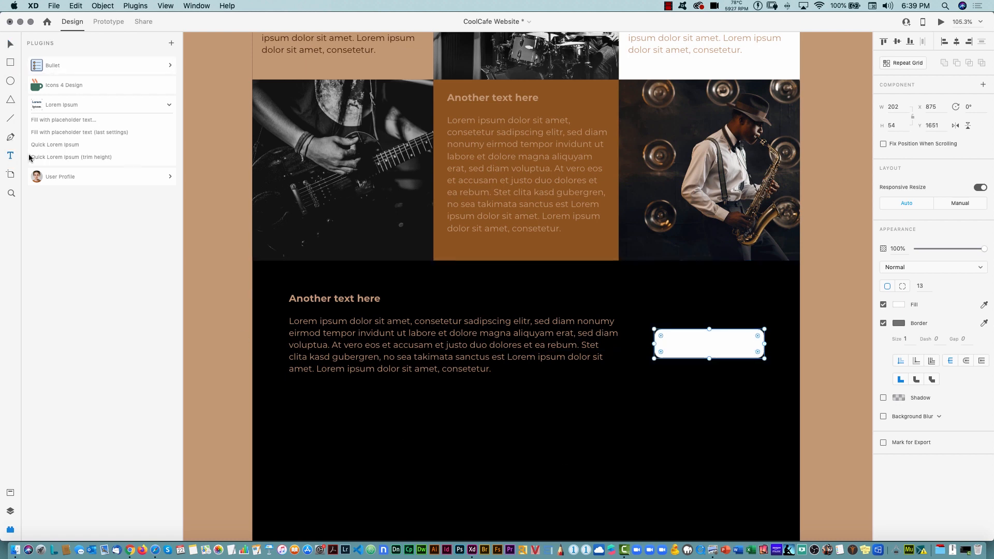
pyautogui.click(679, 389)
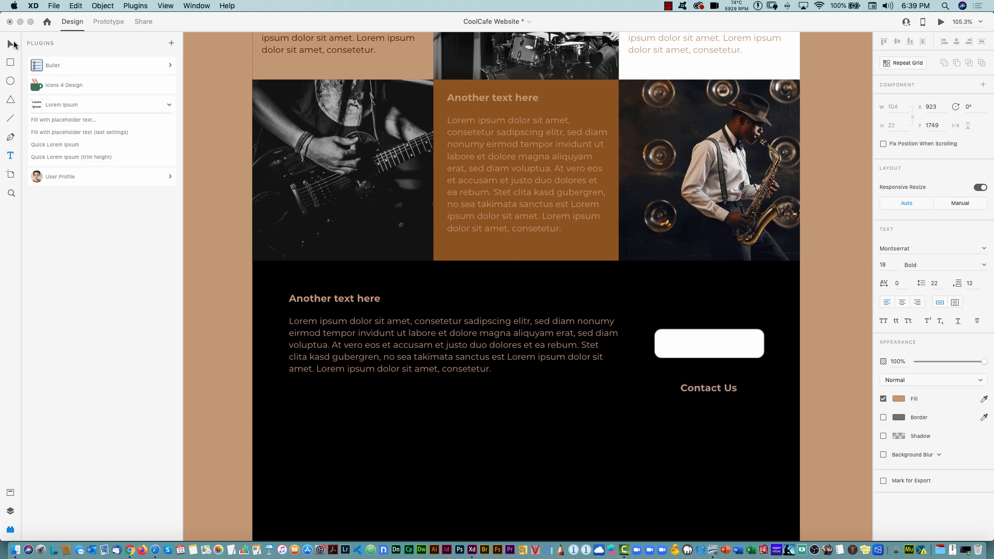
pyautogui.click(10, 44)
pyautogui.click(707, 389)
pyautogui.moveTo(723, 393); pyautogui.dragTo(723, 343)
pyautogui.click(719, 495)
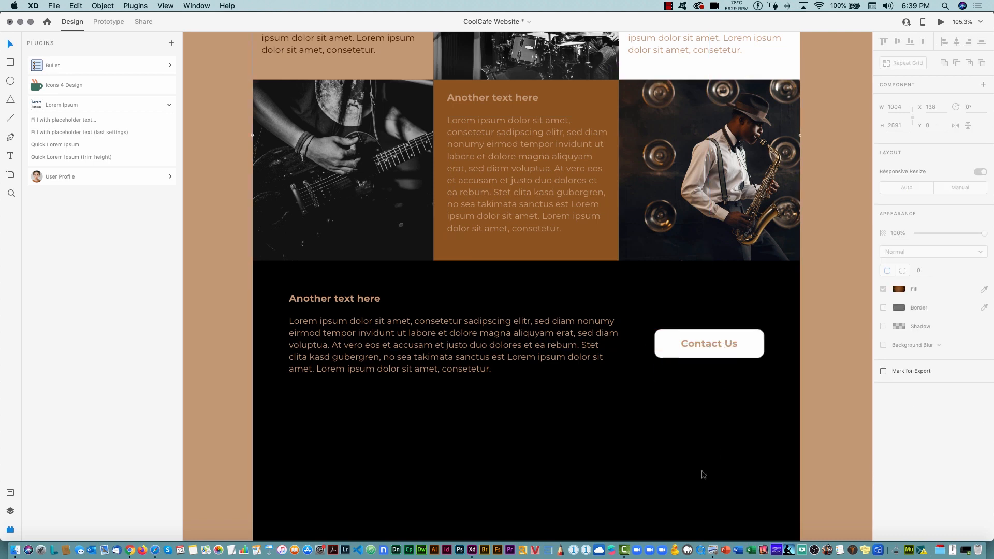
# Shorten the About page's black background to end just below the Contact Us section and move the footer menu up to about Y 1836
pyautogui.moveTo(662, 440); pyautogui.dragTo(679, 284)
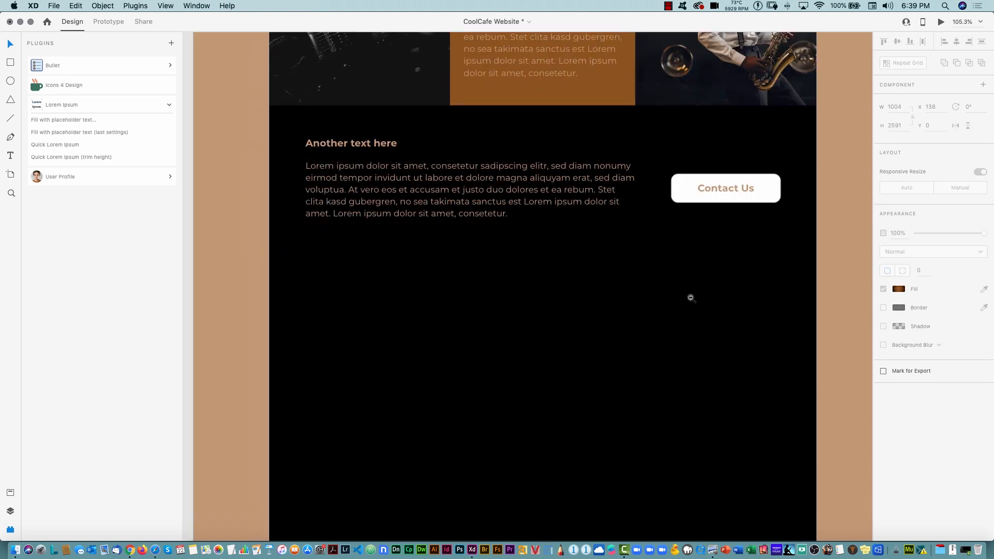
pyautogui.keyDown('alt'); pyautogui.click(689, 297); pyautogui.keyUp('alt')
pyautogui.keyDown('alt'); pyautogui.click(688, 305); pyautogui.keyUp('alt')
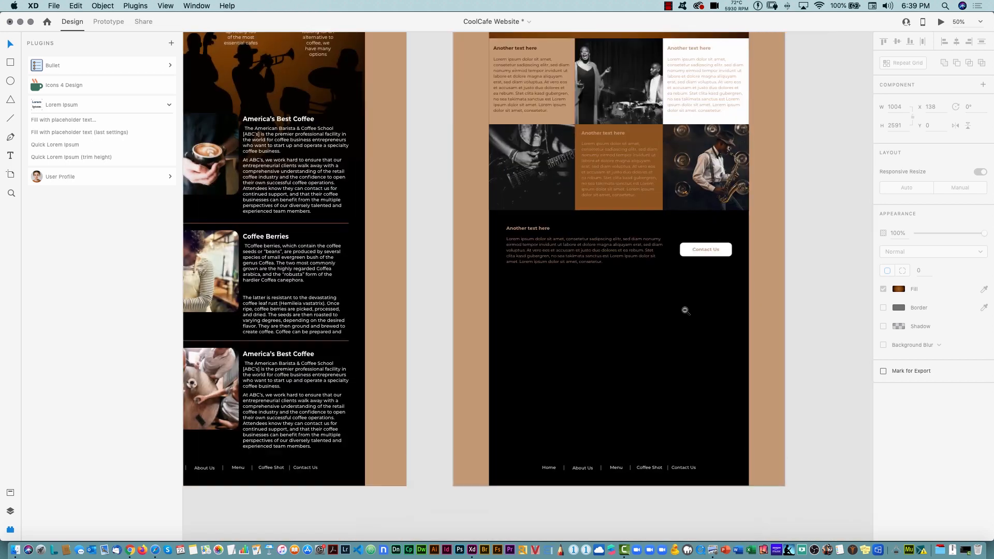
pyautogui.keyDown('alt'); pyautogui.click(686, 310); pyautogui.keyUp('alt')
pyautogui.moveTo(670, 296); pyautogui.dragTo(573, 362)
pyautogui.press('Escape')
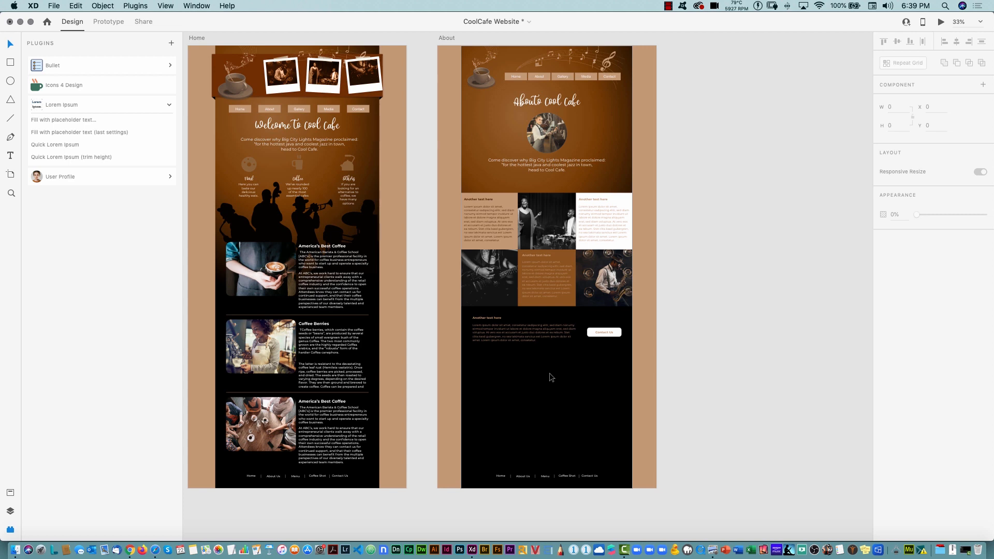
pyautogui.click(616, 419)
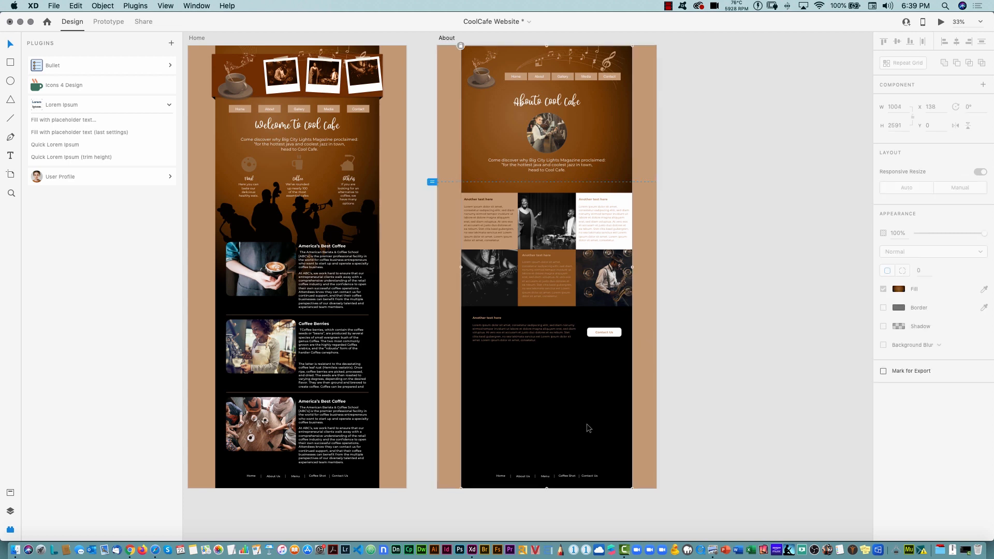
pyautogui.moveTo(547, 488); pyautogui.dragTo(542, 370)
pyautogui.moveTo(553, 477); pyautogui.dragTo(551, 364)
pyautogui.moveTo(550, 363); pyautogui.dragTo(550, 365)
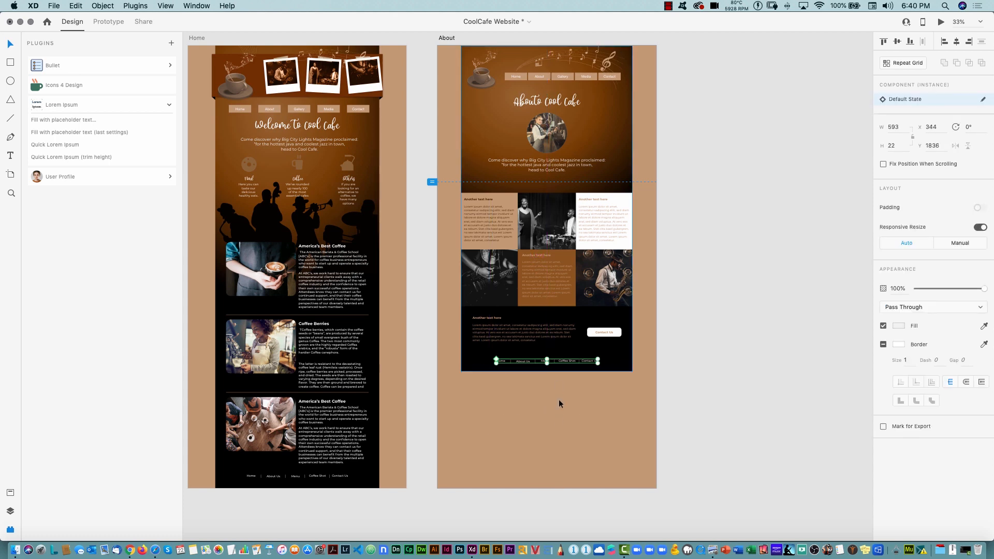
# Shorten the About artboard to about 1909 px high so it ends at the bottom of the black background
pyautogui.click(561, 487)
pyautogui.click(442, 38)
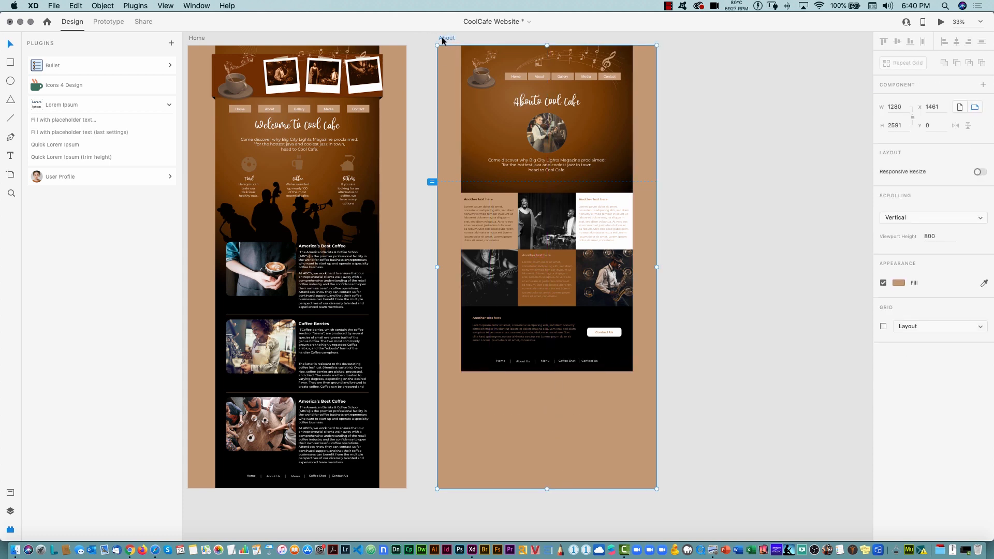
pyautogui.moveTo(547, 489); pyautogui.dragTo(544, 372)
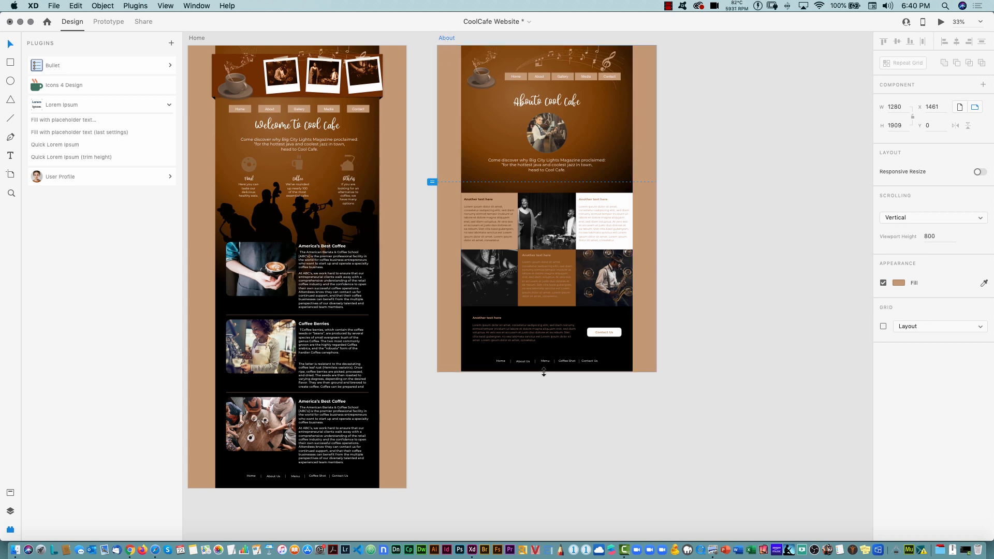
pyautogui.click(564, 474)
pyautogui.moveTo(688, 360); pyautogui.dragTo(620, 428)
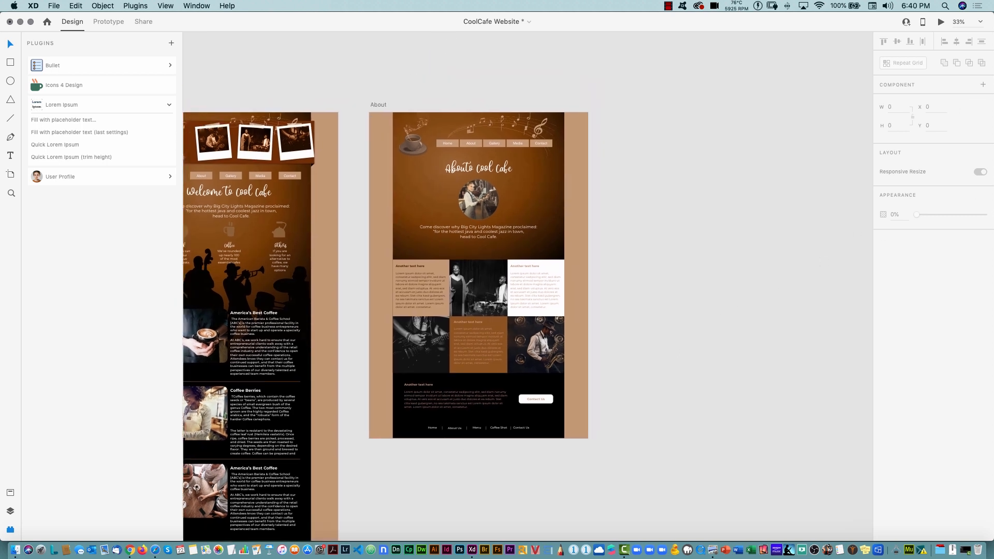
pyautogui.press('super+Tab')
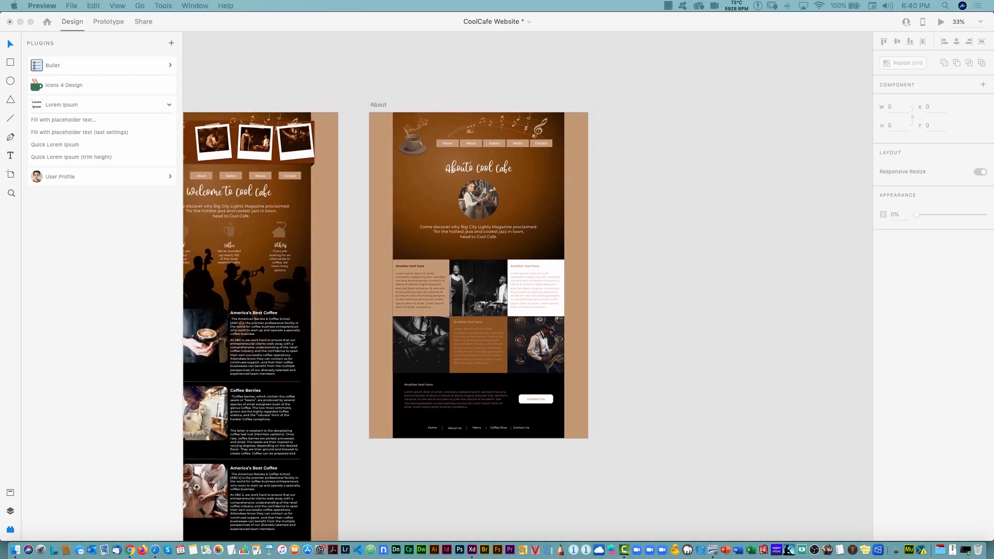
pyautogui.click(641, 238)
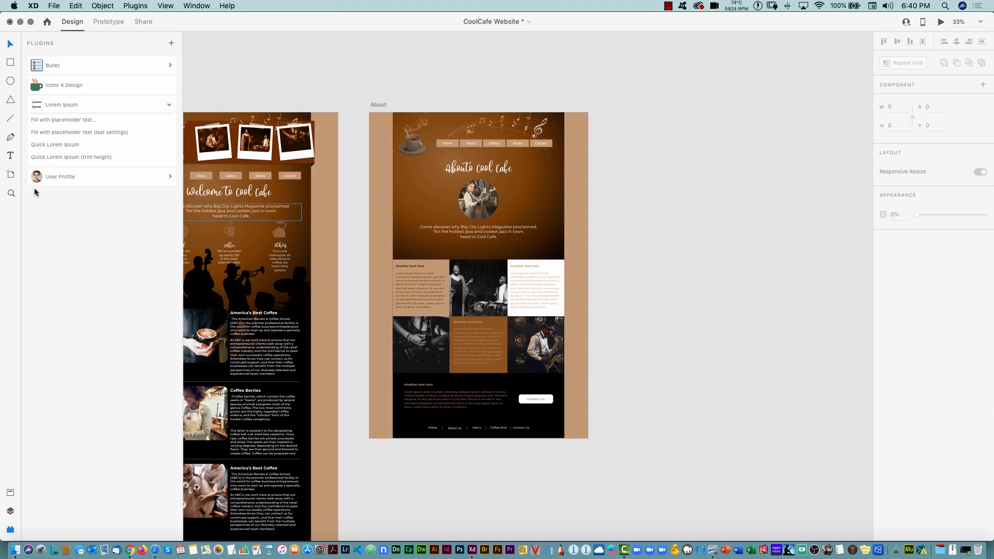
# Create a new artboard about 651 by 796 px beside the About page and name it "Contact Us"
pyautogui.click(10, 174)
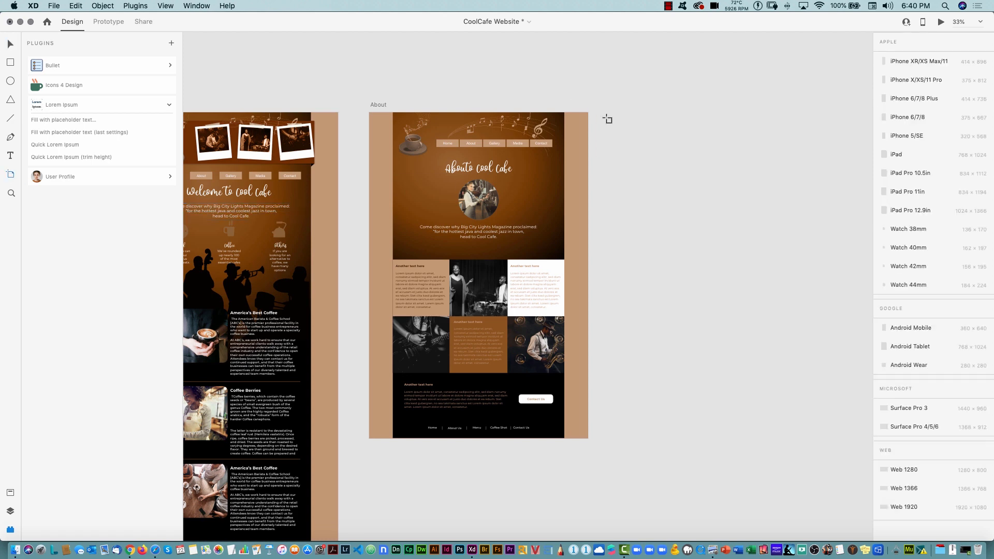
pyautogui.moveTo(609, 113); pyautogui.dragTo(735, 254)
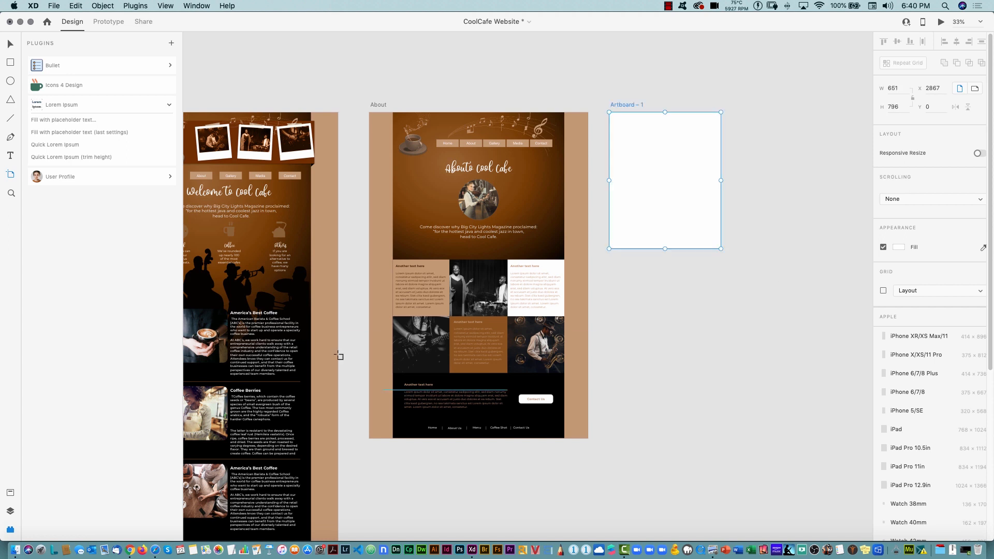
pyautogui.doubleClick(628, 105)
pyautogui.write('Cu')
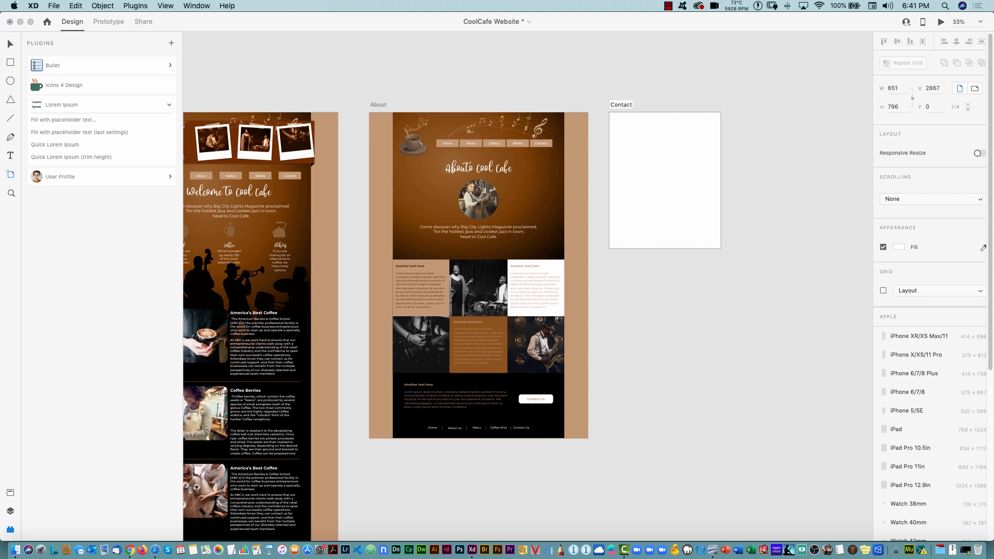
# Draw a borderless rectangle about 589 by 727 px inside the Contact Us artboard and fill it with the brown of the About page's text square
pyautogui.click(10, 62)
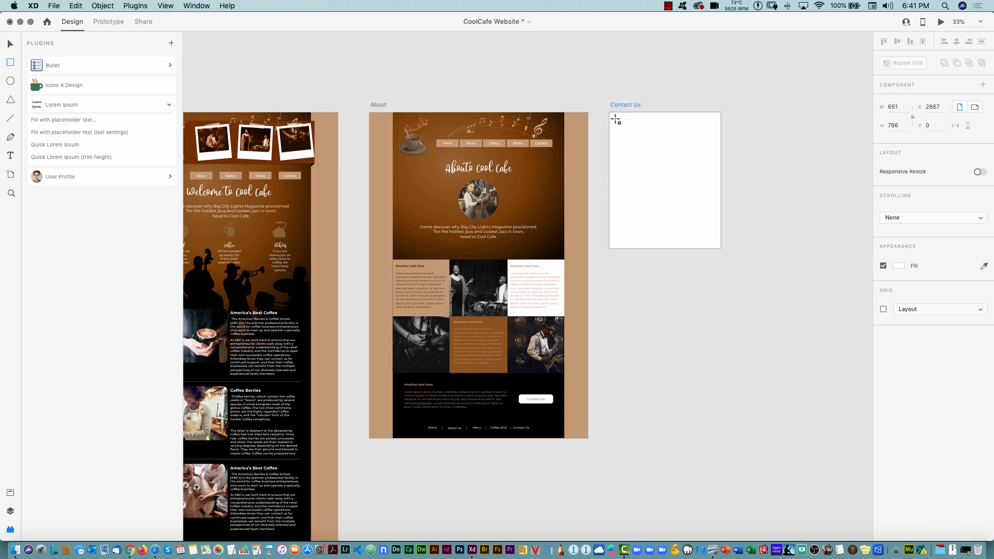
pyautogui.moveTo(615, 118); pyautogui.dragTo(715, 241)
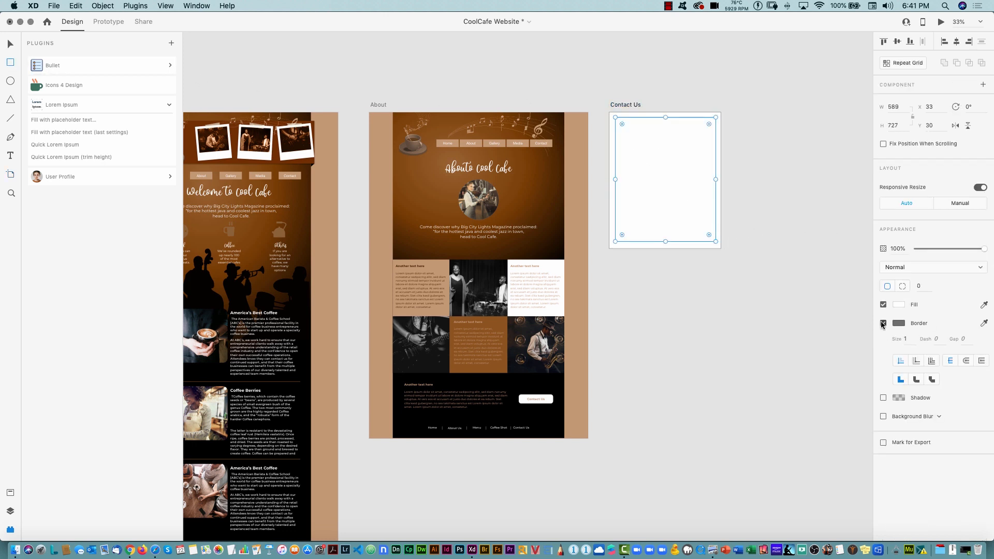
pyautogui.click(883, 323)
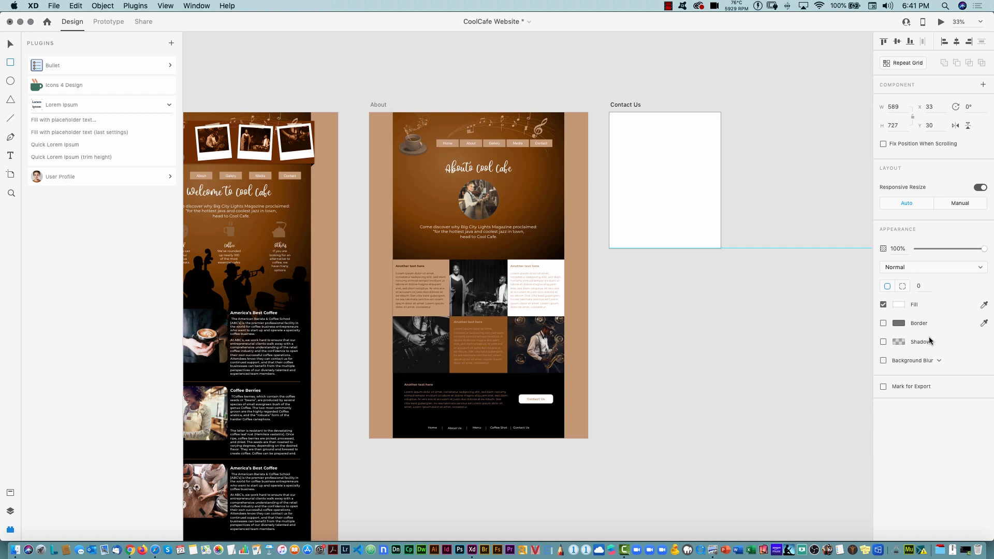
pyautogui.click(983, 306)
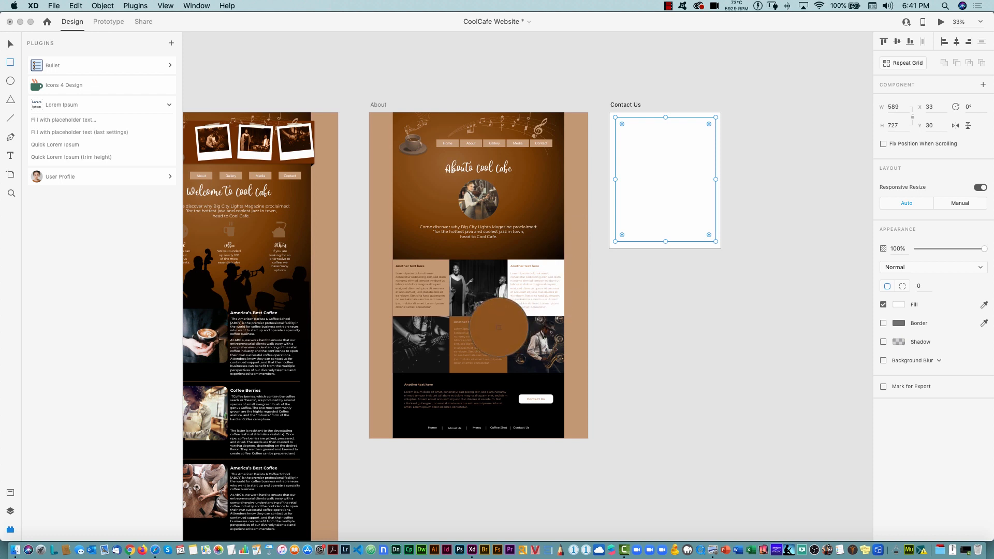
pyautogui.click(498, 328)
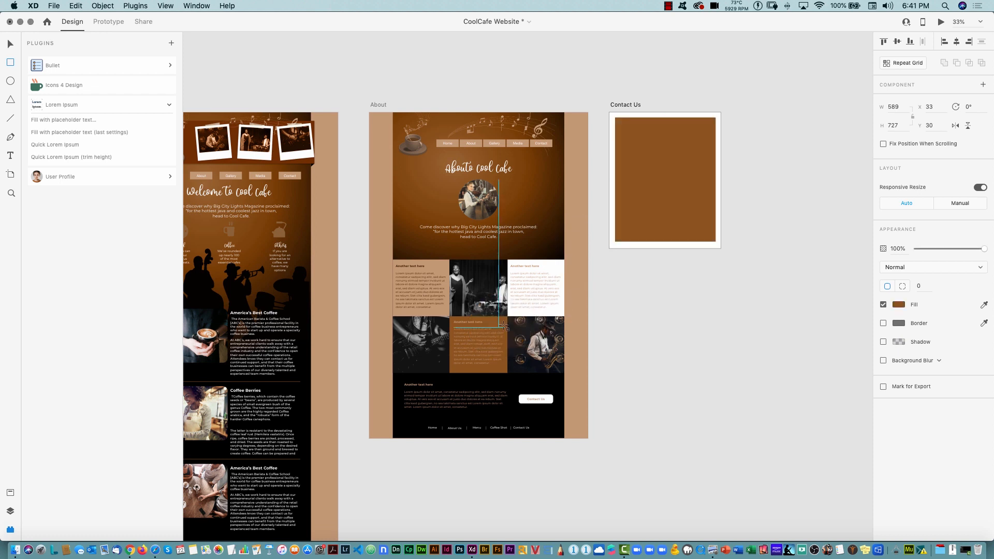
# Copy the coffee cup image from the About page header into the Contact Us artboard
pyautogui.click(413, 142)
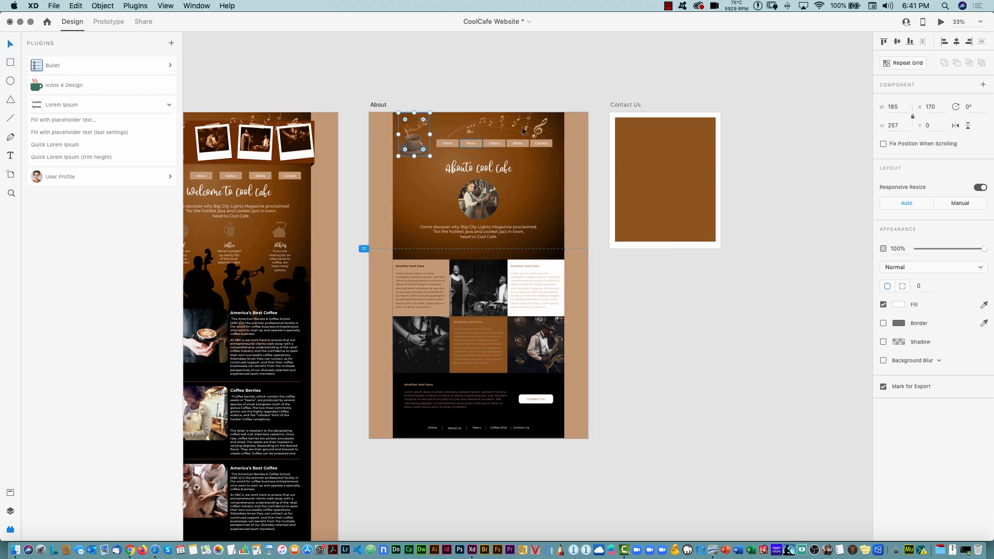
pyautogui.click(626, 106)
pyautogui.press('cmd+v')
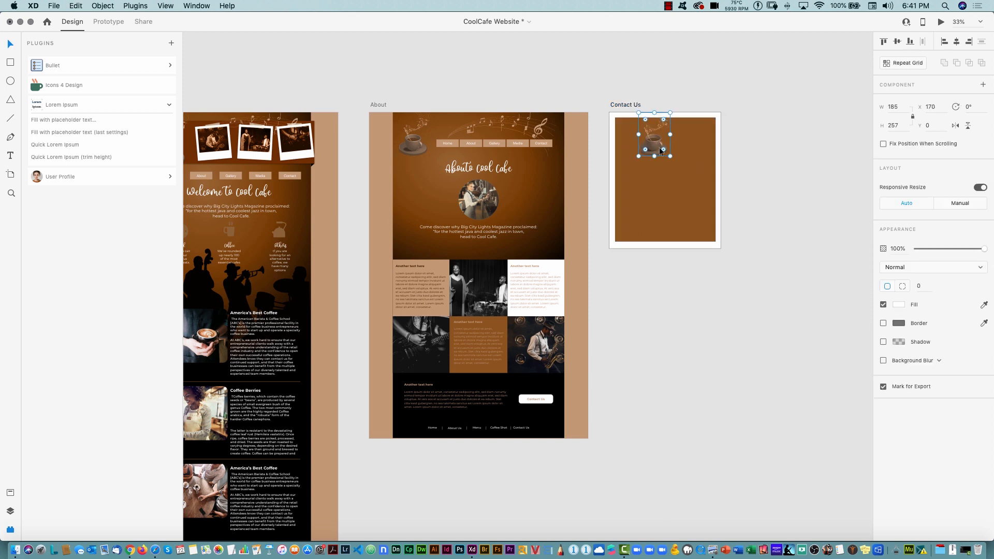
# Shrink the coffee cup image to about 114 by 159 px and centre it near the top of the brown rectangle
pyautogui.moveTo(657, 150); pyautogui.dragTo(679, 150)
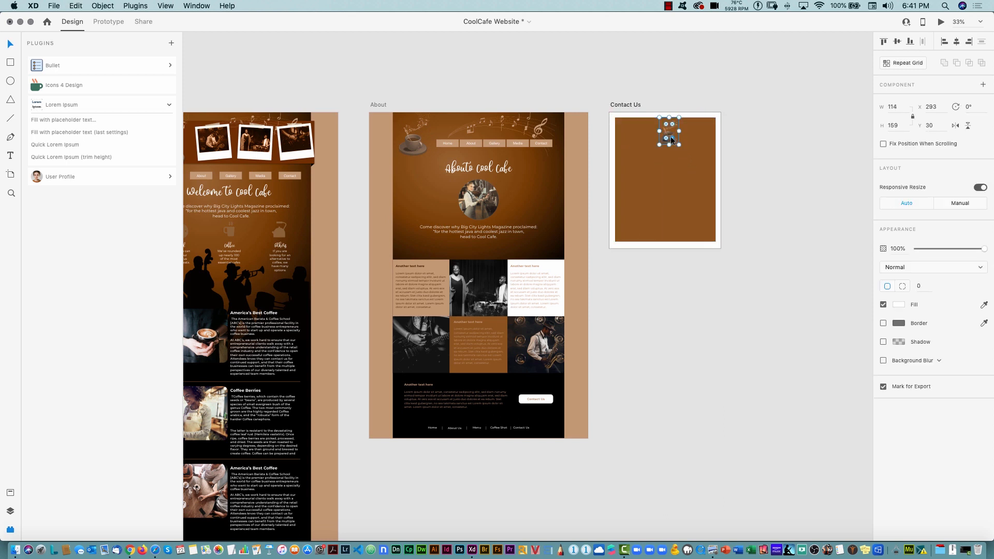
pyautogui.click(735, 154)
pyautogui.moveTo(669, 137); pyautogui.dragTo(665, 140)
pyautogui.click(762, 128)
# Add the centred bold 24 pt Montserrat heading "Contact Us or just want to say hi?" just below the coffee cup
pyautogui.moveTo(721, 282); pyautogui.dragTo(619, 87)
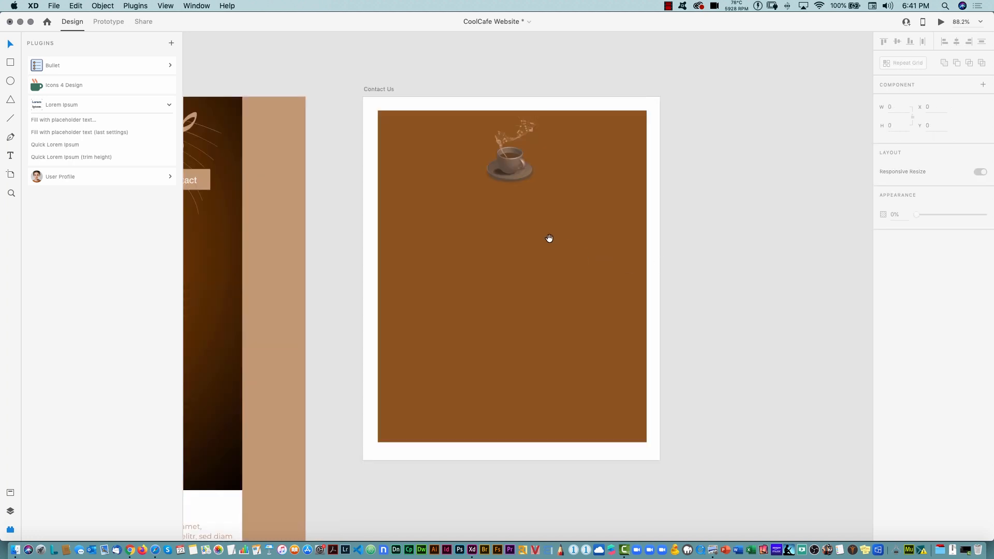
pyautogui.click(10, 154)
pyautogui.moveTo(403, 201); pyautogui.dragTo(583, 229)
pyautogui.write('Contact us or just want to say hi?')
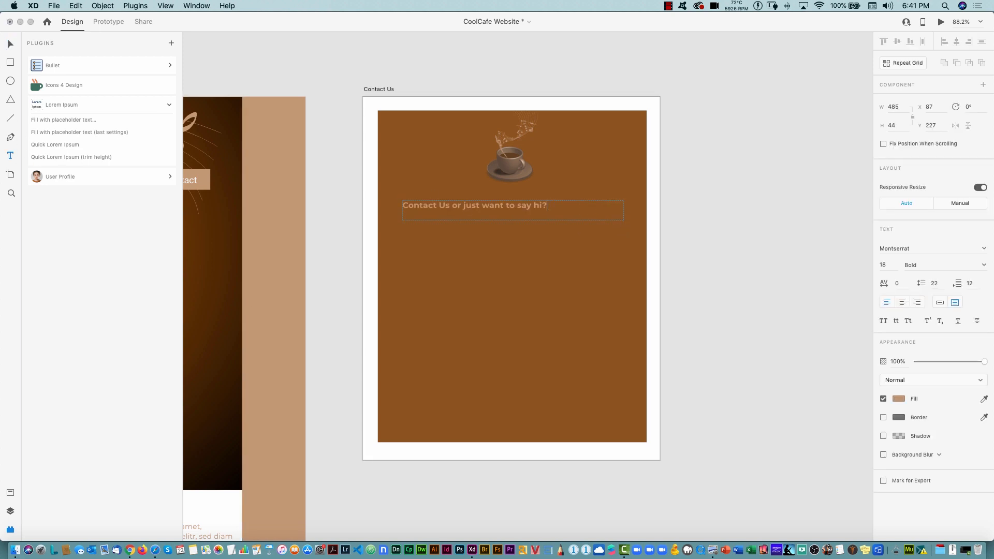
pyautogui.press('super+a')
pyautogui.press('super+shift+c')
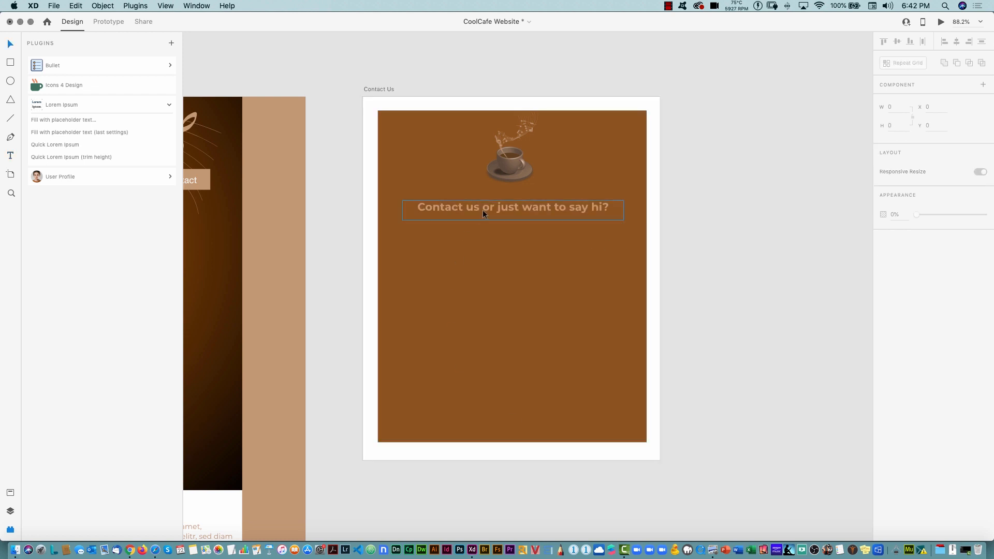
pyautogui.moveTo(498, 207); pyautogui.dragTo(499, 203)
pyautogui.click(692, 234)
# Add a left-aligned "Your Name" label in regular 16 pt Montserrat below the heading, near the brown rectangle's left edge
pyautogui.press('t')
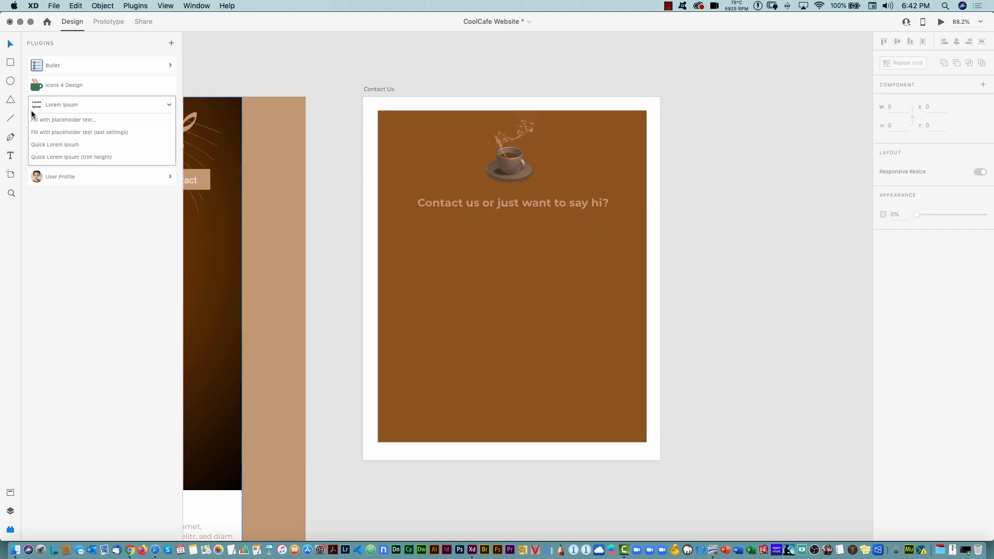
pyautogui.click(422, 266)
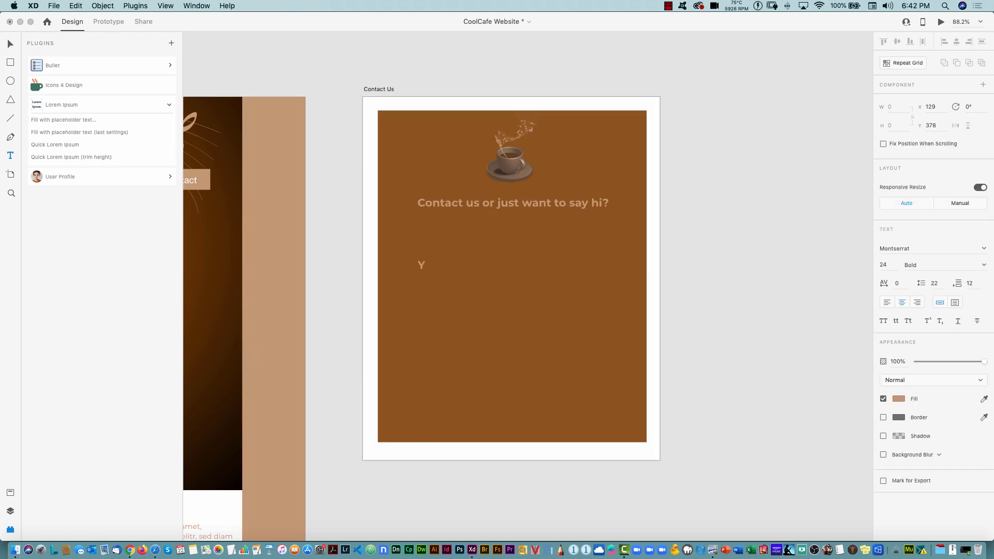
pyautogui.write('Your Name')
pyautogui.press('super+a')
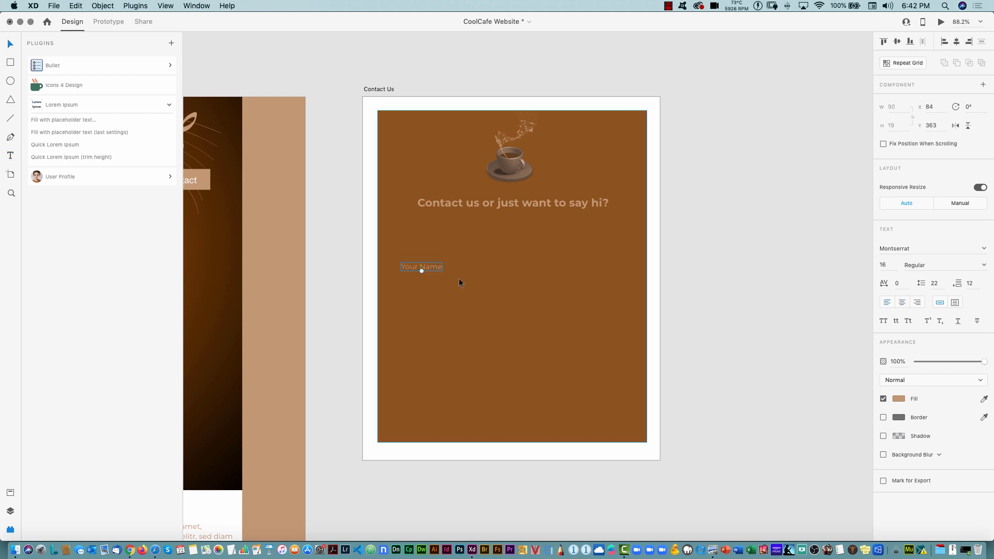
pyautogui.moveTo(431, 264); pyautogui.dragTo(420, 237)
# Draw a borderless rectangle about 420 by 43 px beside "Your Name", fill it with the artboard-background tan, and middle-align it with the label
pyautogui.press('r')
pyautogui.moveTo(440, 233); pyautogui.dragTo(631, 253)
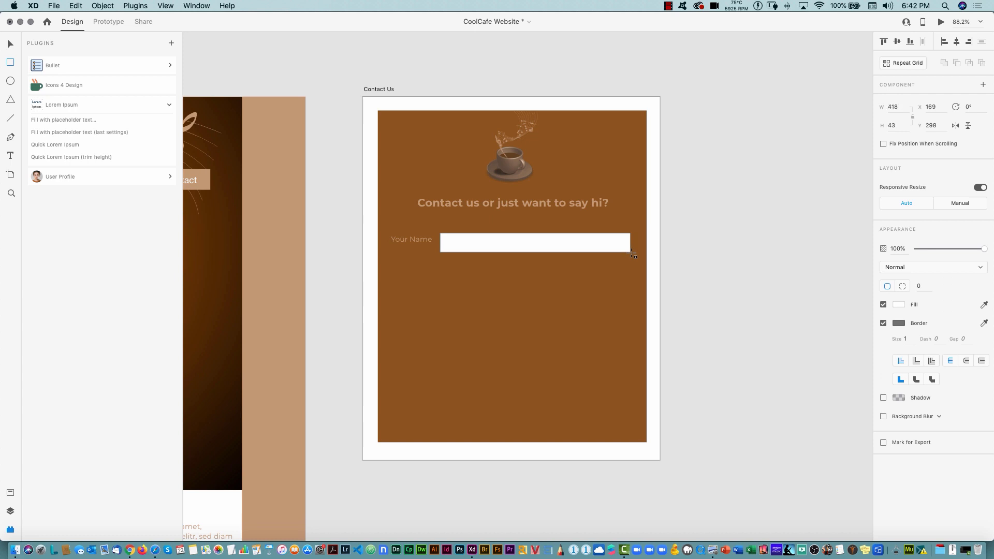
pyautogui.press('v')
pyautogui.click(883, 323)
pyautogui.click(899, 305)
pyautogui.click(984, 305)
pyautogui.click(263, 298)
pyautogui.keyDown('shift'); pyautogui.click(408, 240); pyautogui.keyUp('shift')
pyautogui.click(896, 41)
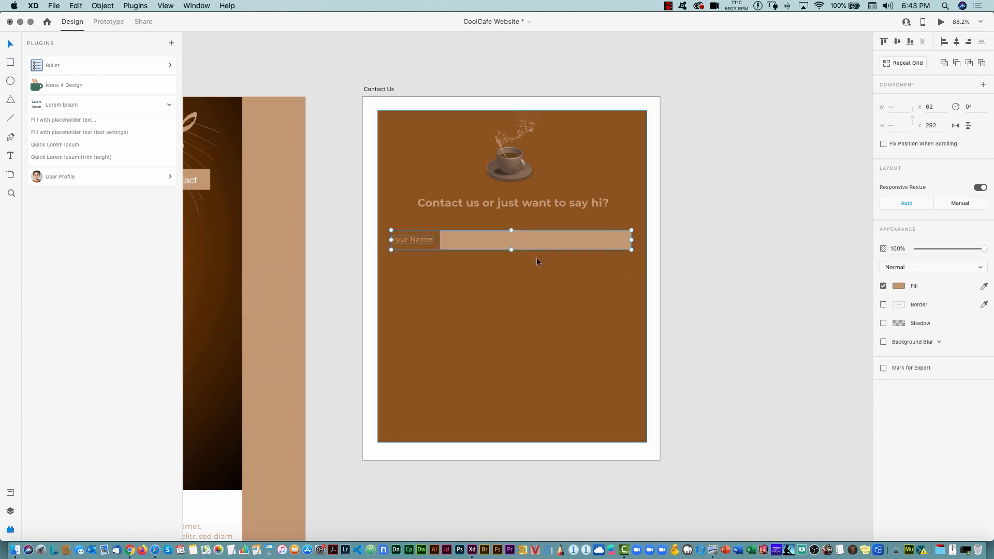
# Duplicate the name label and field directly below and change the copied label to "Your Email"
pyautogui.moveTo(507, 241); pyautogui.dragTo(504, 272)
pyautogui.doubleClick(431, 265)
pyautogui.write('Your Email')
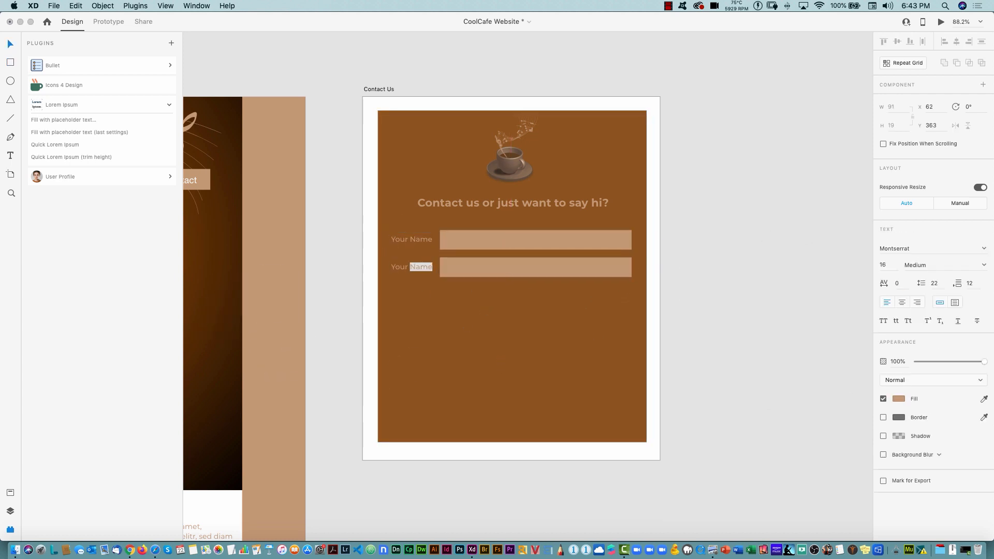
pyautogui.click(718, 229)
# Copy the email label and field below as a "Let's Talk" row, stretching the copied field to about 255 px high
pyautogui.moveTo(413, 267); pyautogui.dragTo(417, 294)
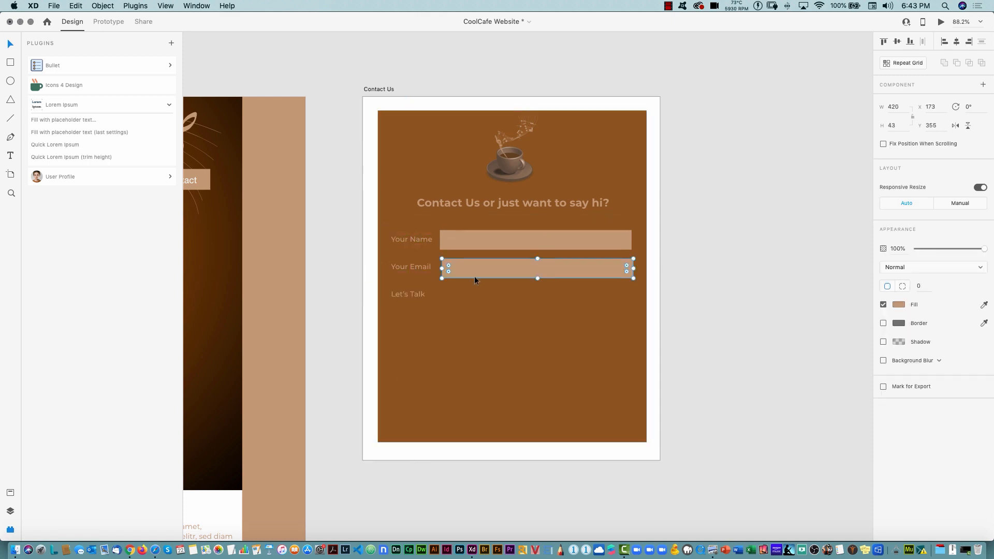
pyautogui.moveTo(475, 275); pyautogui.dragTo(477, 303)
pyautogui.moveTo(536, 311); pyautogui.dragTo(537, 407)
pyautogui.click(696, 331)
# Copy the "Let's Talk" label to below the message field's right end, make it bold and change it to "SEND"
pyautogui.click(408, 295)
pyautogui.moveTo(491, 371); pyautogui.dragTo(616, 425)
pyautogui.press('super+b')
pyautogui.doubleClick(625, 426)
pyautogui.write('SEND')
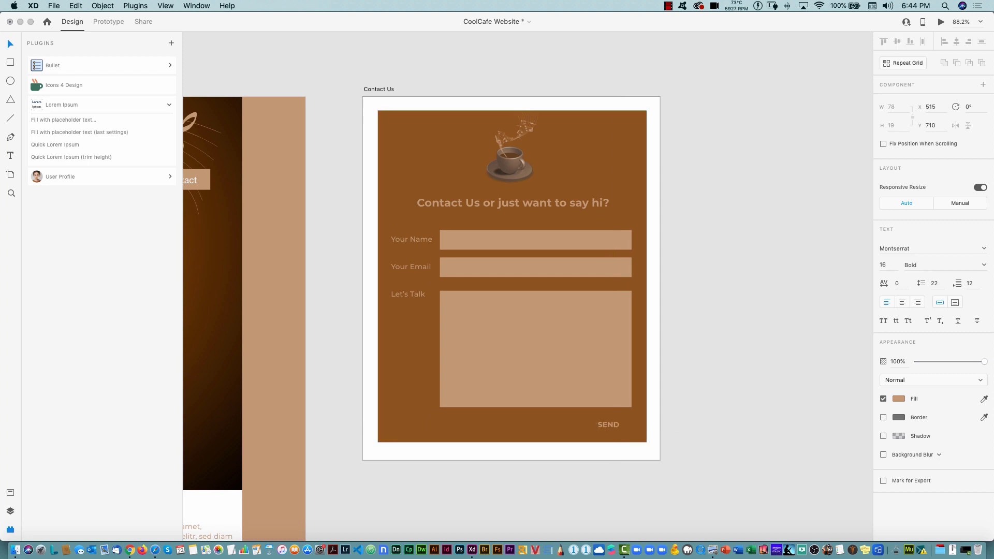
pyautogui.click(660, 251)
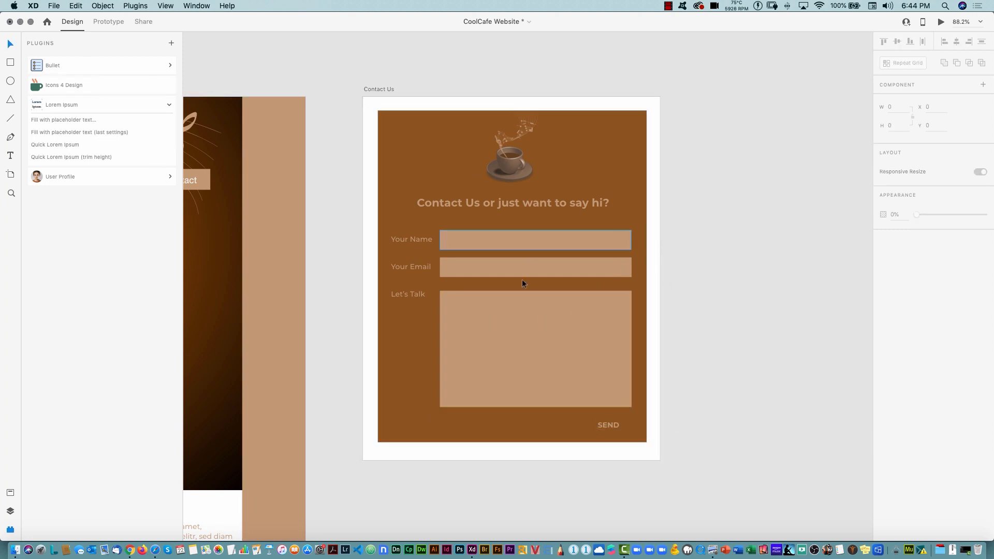
# Round the corners of the message, email and name fields on the contact form
pyautogui.click(614, 299)
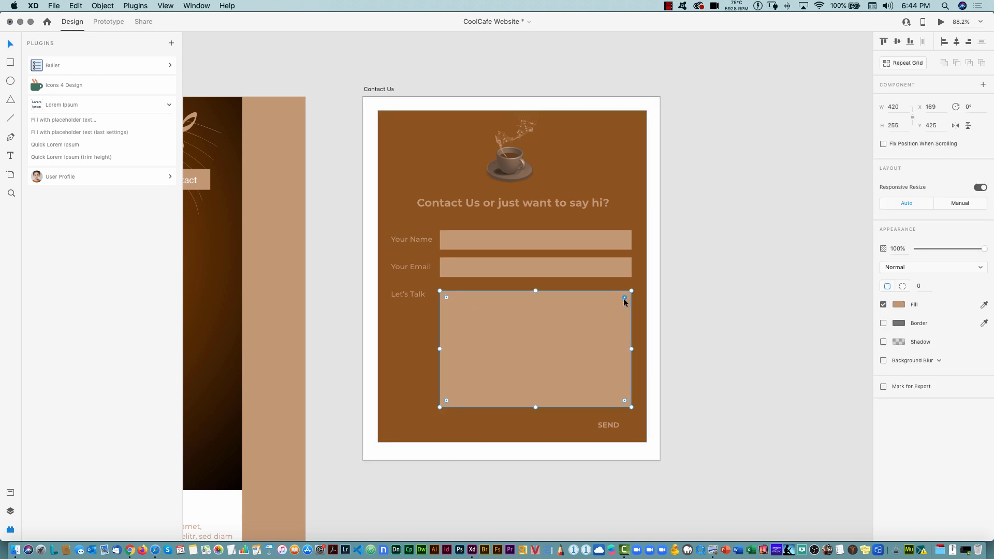
pyautogui.moveTo(624, 298); pyautogui.dragTo(621, 300)
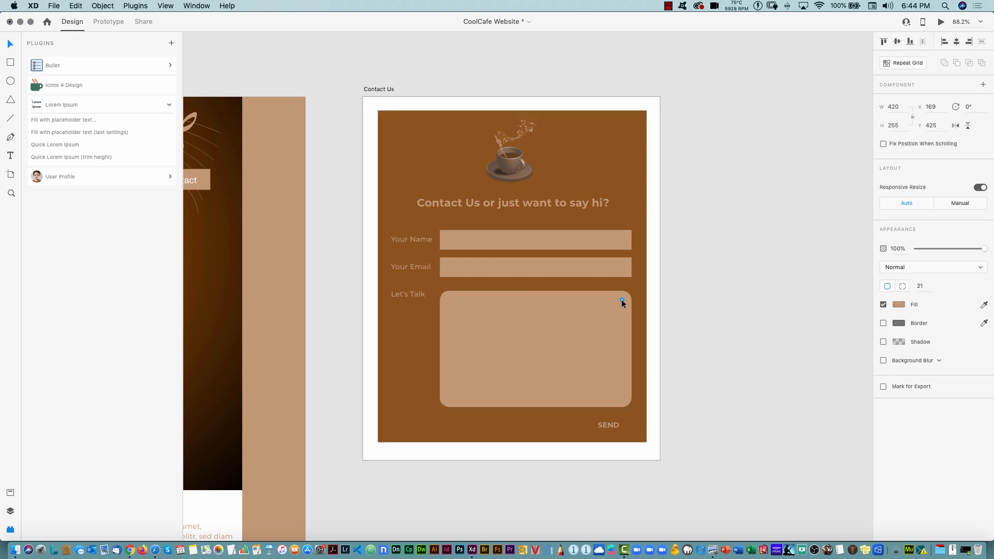
pyautogui.click(617, 267)
pyautogui.moveTo(627, 263); pyautogui.dragTo(623, 240)
pyautogui.click(626, 238)
pyautogui.click(675, 228)
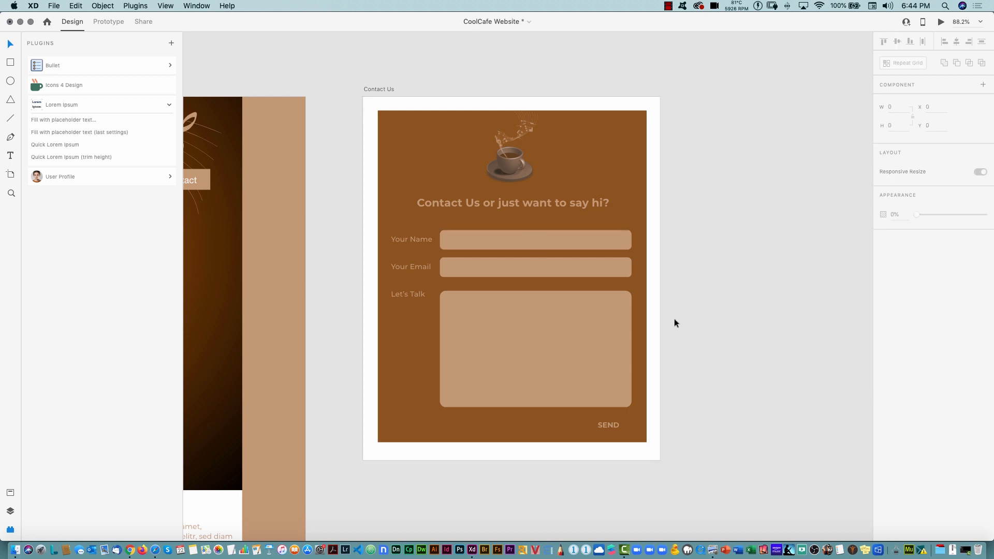
# Duplicate the About artboard to the right of the Contact Us artboard and name the copy "Gallery"
pyautogui.press('super+0')
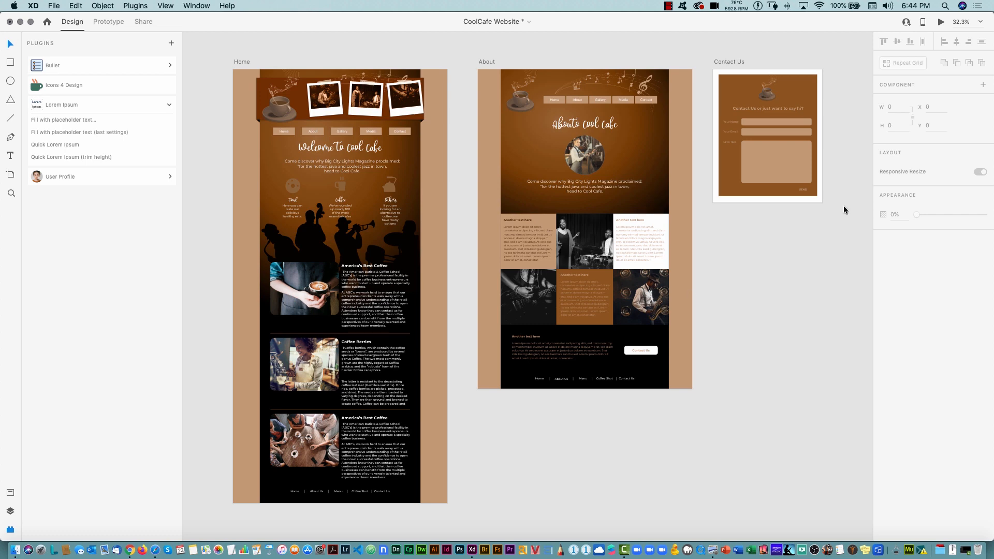
pyautogui.press('super+Tab')
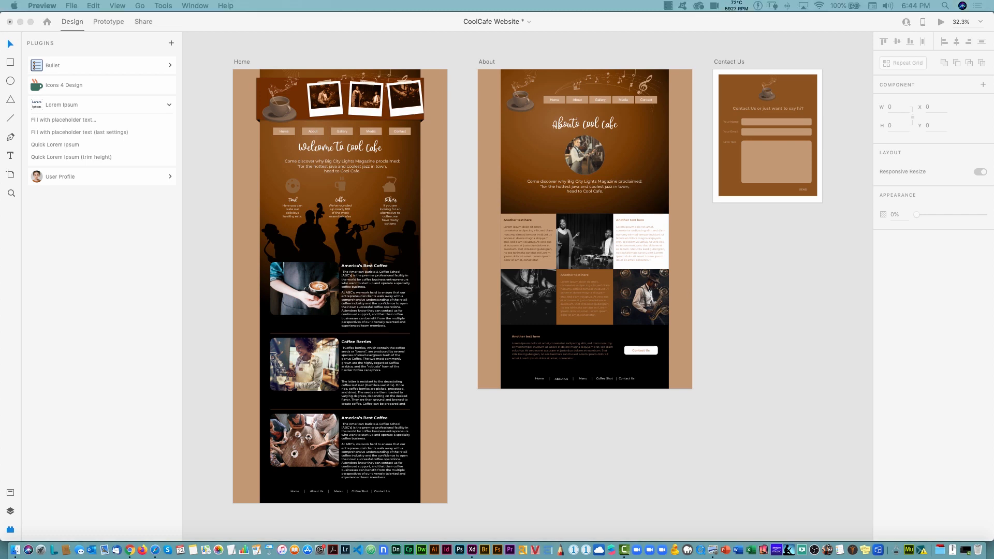
pyautogui.press('super+Tab')
pyautogui.moveTo(726, 238); pyautogui.dragTo(513, 286)
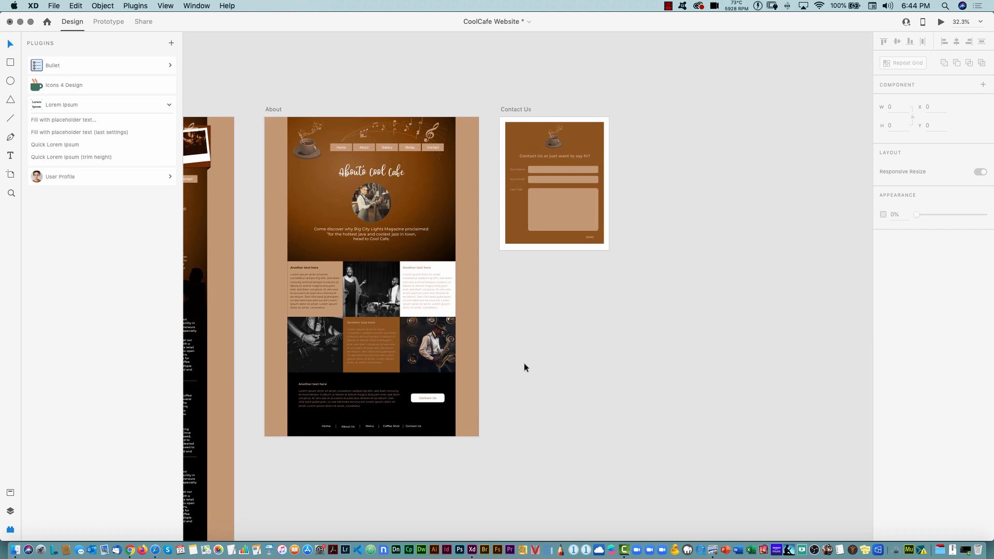
pyautogui.click(271, 110)
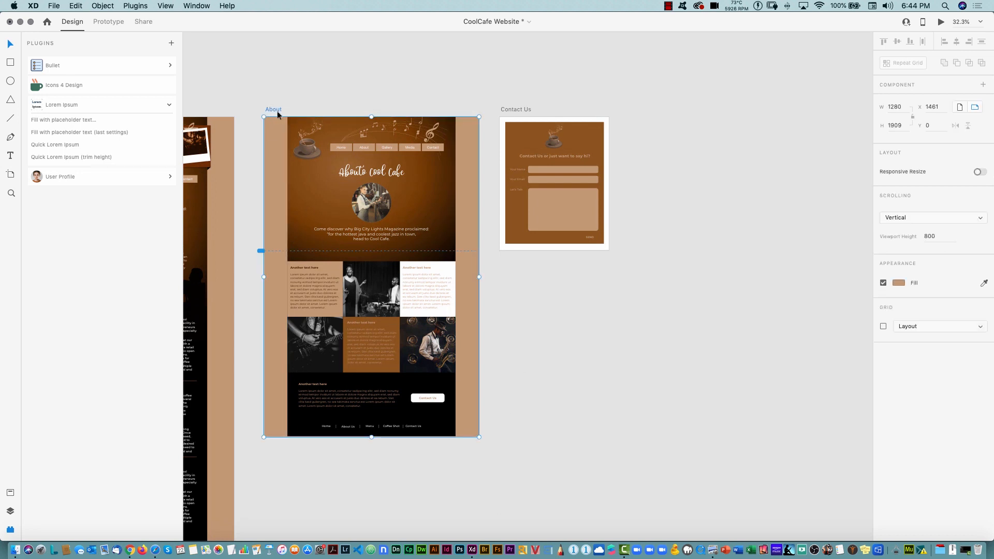
pyautogui.keyDown('alt'); pyautogui.moveTo(273, 109); pyautogui.dragTo(649, 110); pyautogui.keyUp('alt')
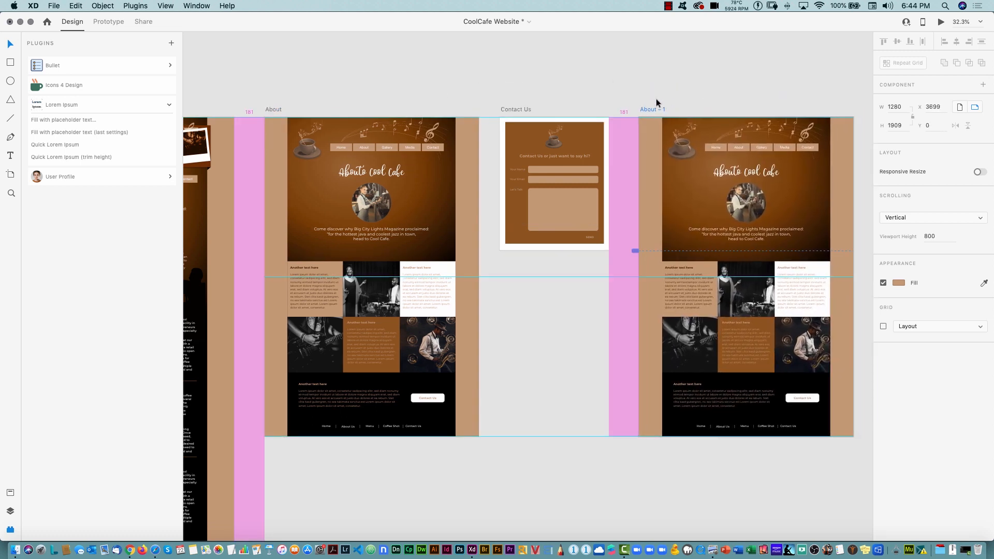
pyautogui.click(656, 84)
pyautogui.doubleClick(656, 110)
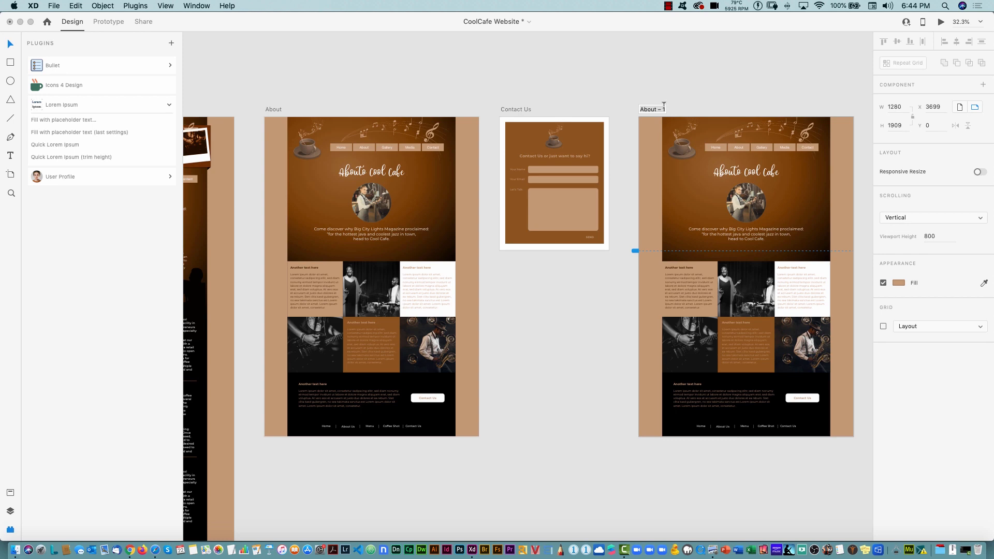
pyautogui.write('Gallery')
# Delete the circular musician photo and the intro paragraph from the Gallery artboard
pyautogui.hscroll(5, 620, 329)
pyautogui.click(578, 238)
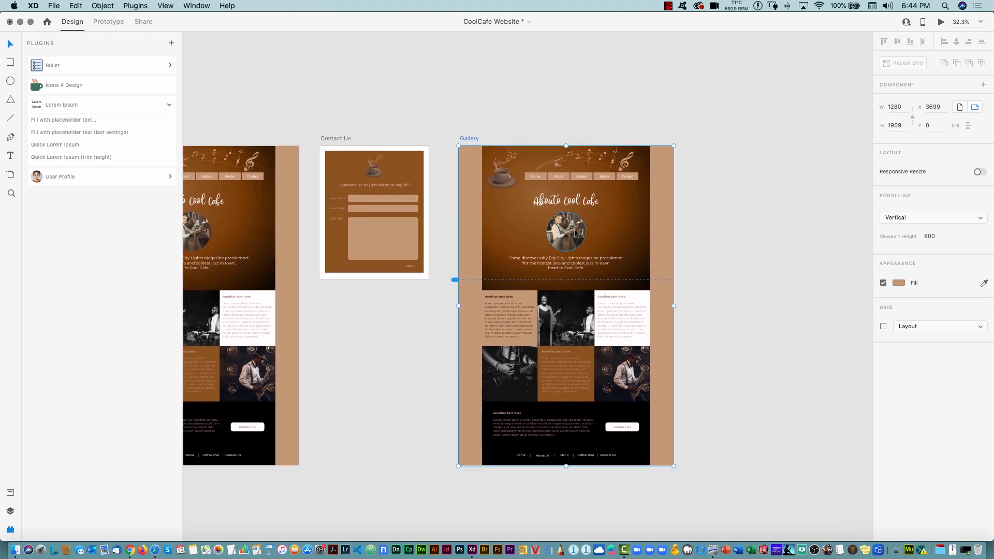
pyautogui.press('Delete')
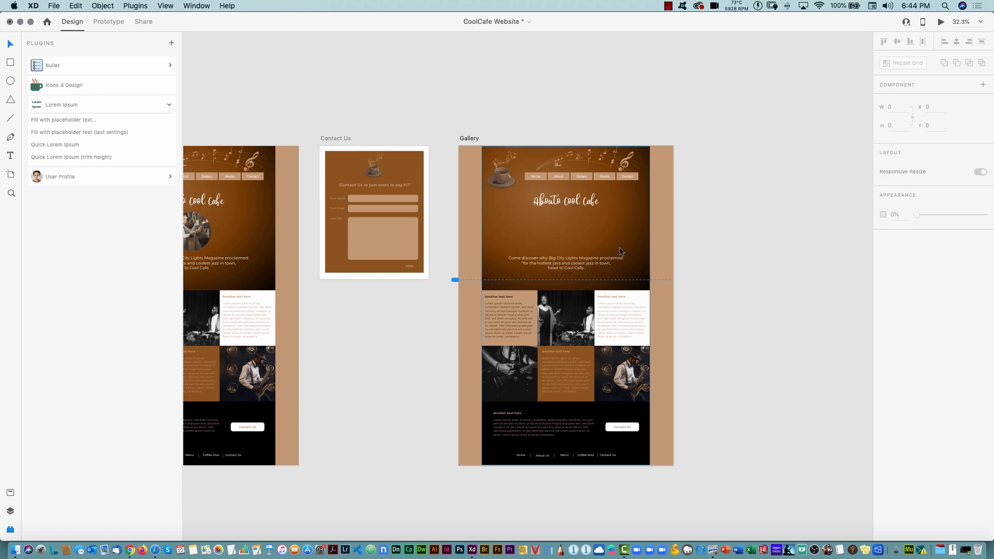
pyautogui.click(585, 262)
pyautogui.press('Delete')
# Delete the grid of photos and text squares and the Contact Us button from the Gallery artboard
pyautogui.click(630, 231)
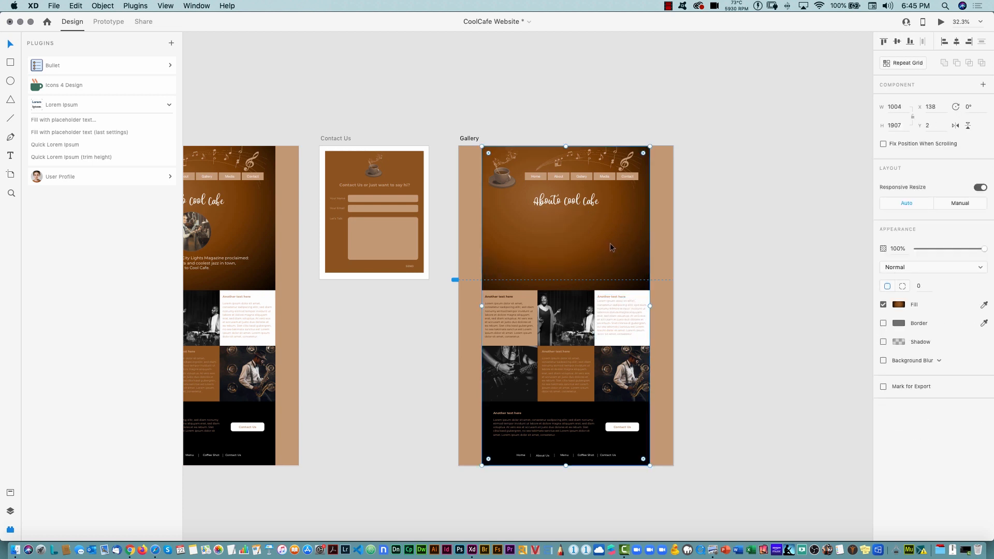
pyautogui.click(718, 265)
pyautogui.moveTo(691, 272); pyautogui.dragTo(464, 402)
pyautogui.press('Delete')
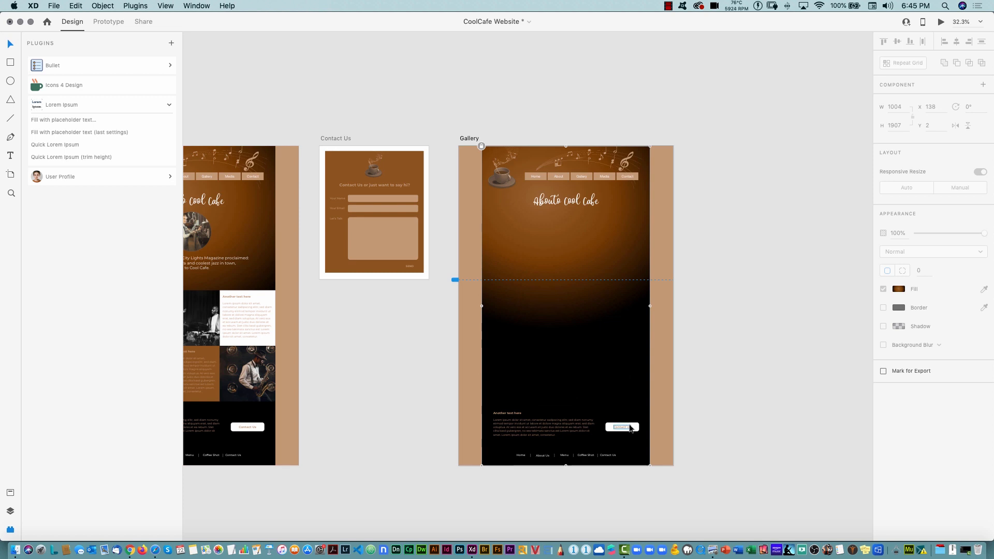
pyautogui.click(630, 427)
pyautogui.press('Delete')
pyautogui.click(634, 428)
pyautogui.press('Delete')
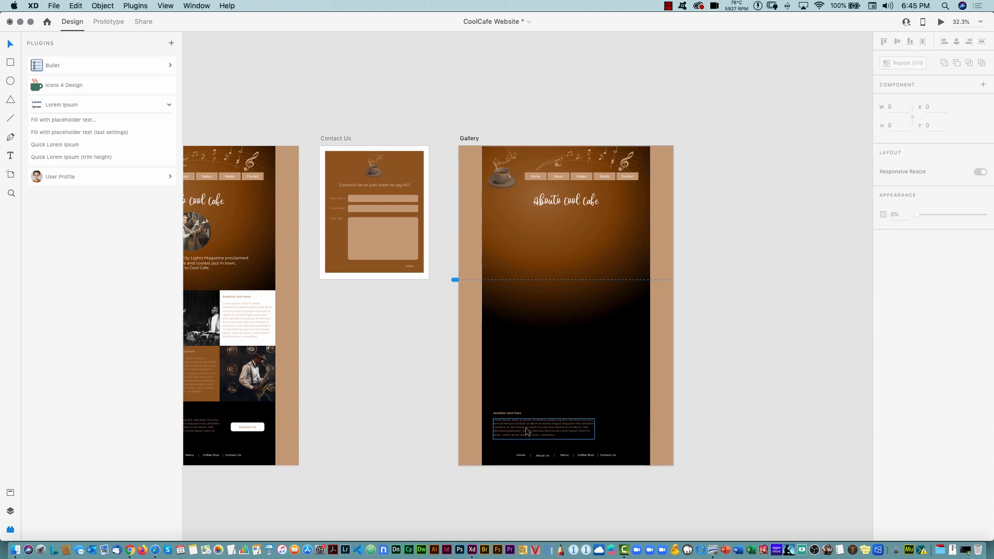
# Move the Gallery's lower heading and paragraph up to about Y 1083, and bring the footer links up beneath them
pyautogui.click(494, 409)
pyautogui.moveTo(495, 408); pyautogui.dragTo(491, 329)
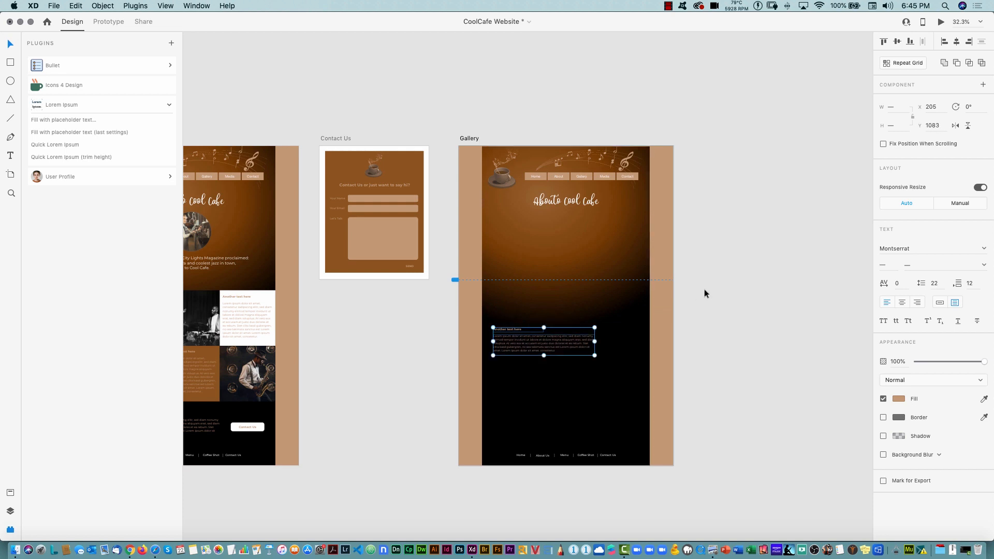
pyautogui.click(593, 454)
pyautogui.moveTo(592, 440); pyautogui.dragTo(593, 354)
pyautogui.click(728, 348)
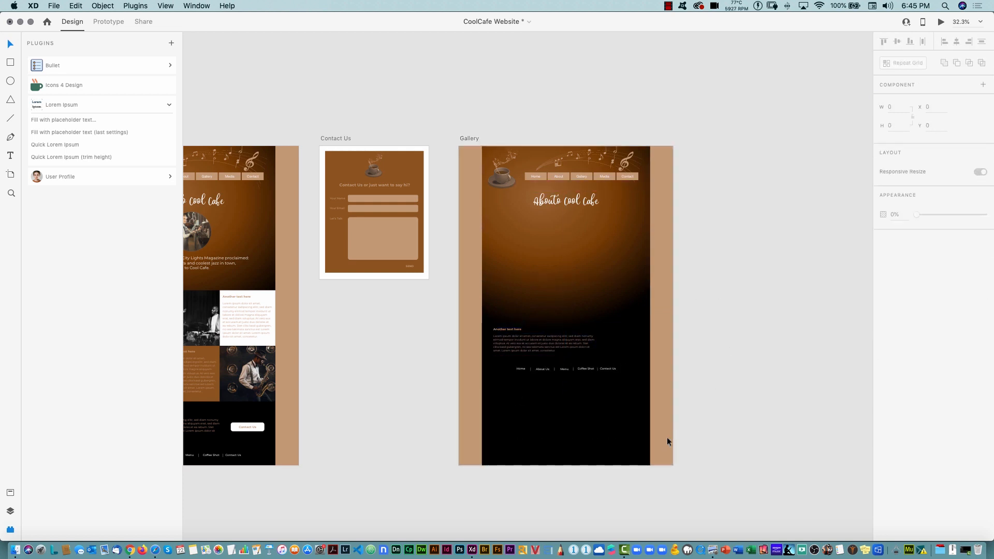
# Shorten the Gallery's background rectangle to about 1407 px and its artboard to about 1405 px high, ending just below the footer links
pyautogui.click(624, 442)
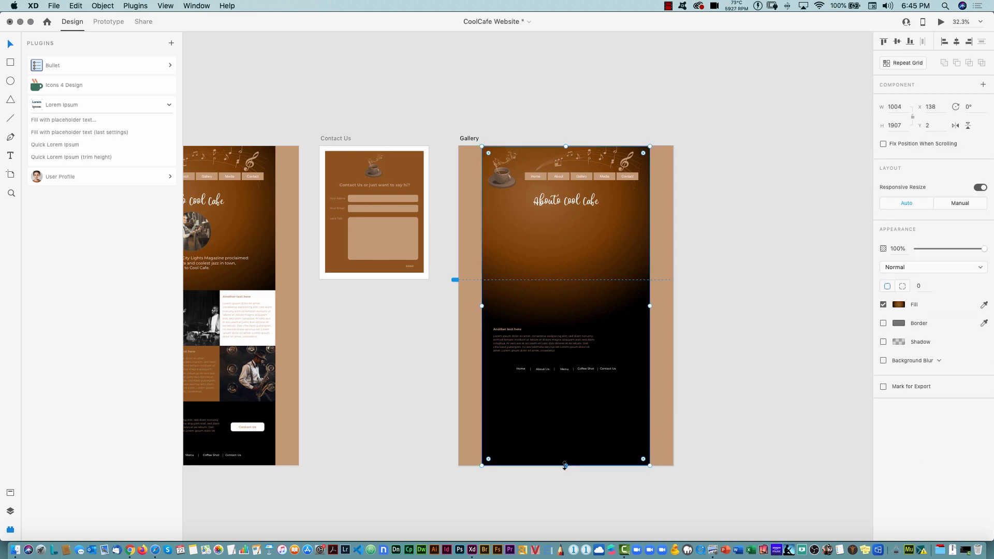
pyautogui.moveTo(563, 455); pyautogui.dragTo(564, 372)
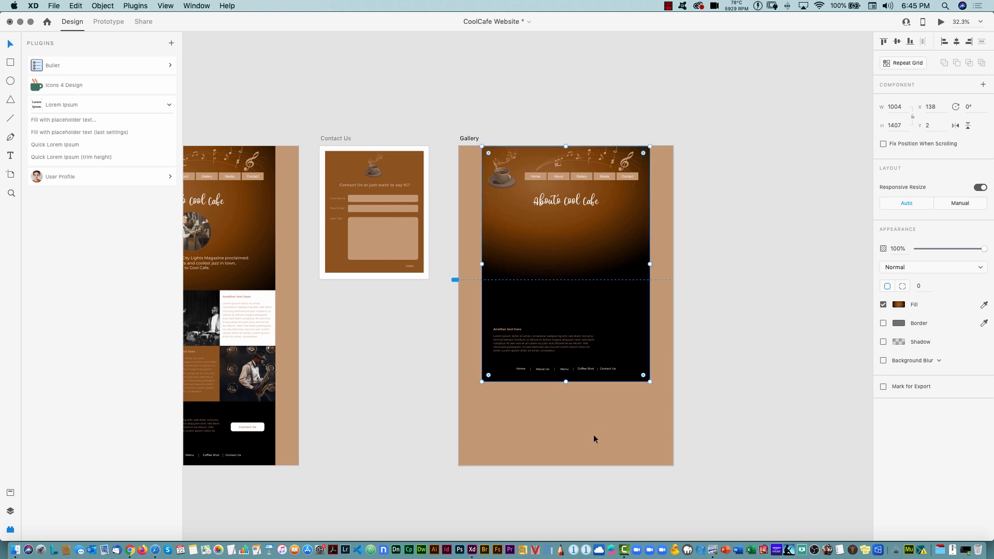
pyautogui.click(444, 113)
pyautogui.click(467, 138)
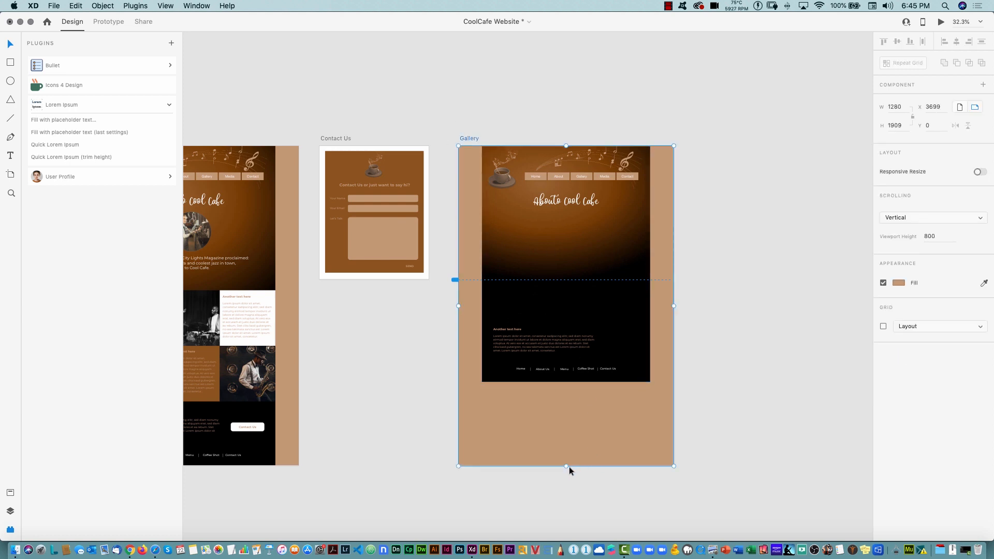
pyautogui.moveTo(566, 466); pyautogui.dragTo(561, 382)
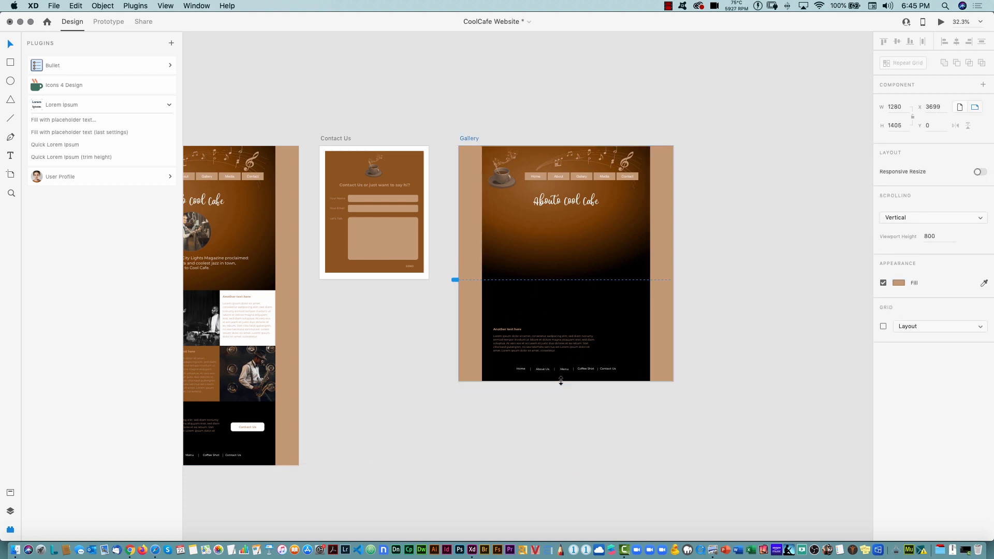
pyautogui.click(640, 442)
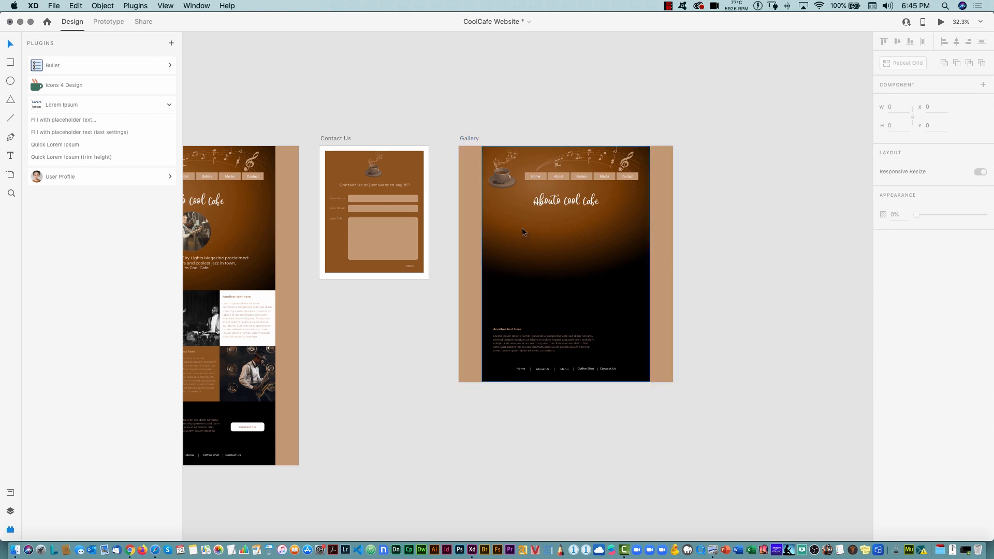
pyautogui.click(559, 247)
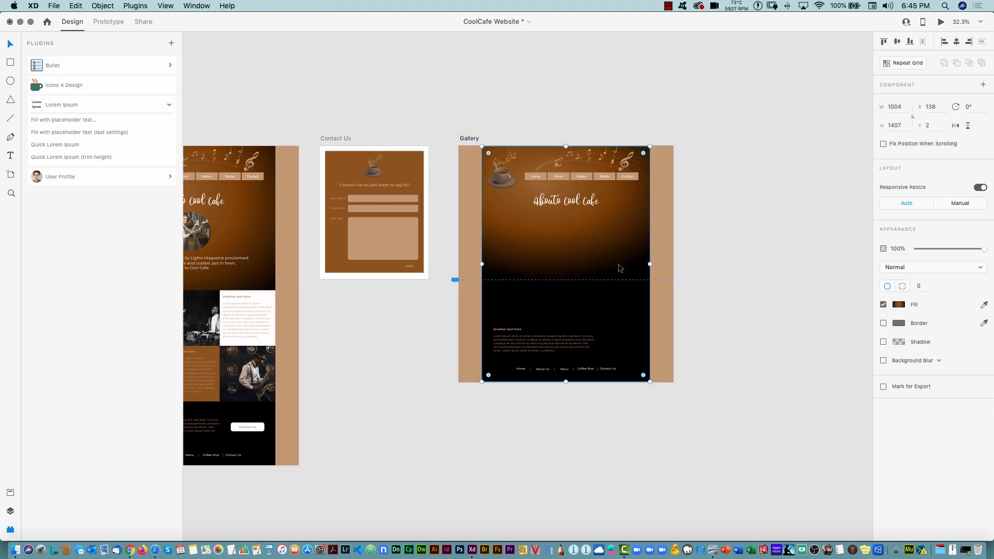
# Lock the Gallery's gradient background rectangle and show the 12-column layout grid on the Gallery artboard
pyautogui.press('super+l')
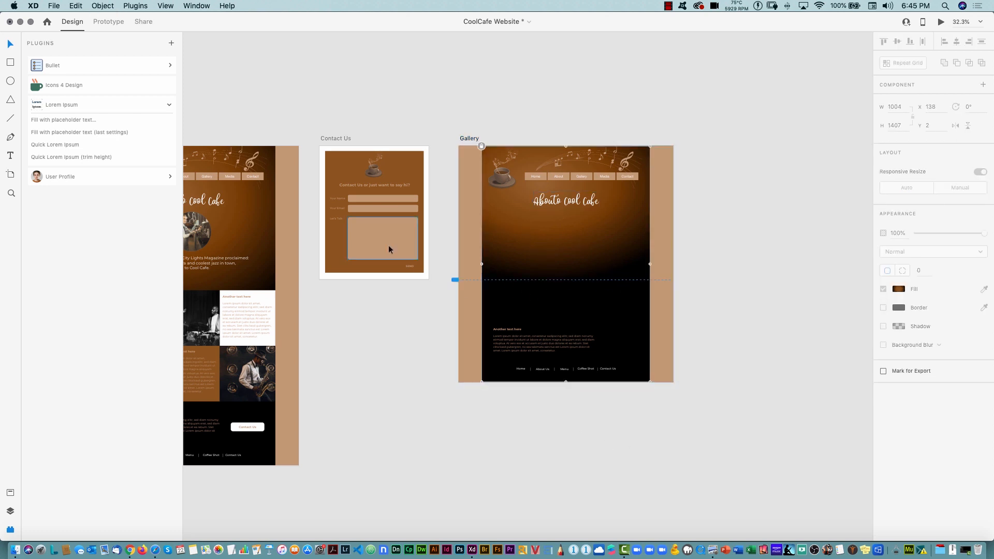
pyautogui.click(8, 65)
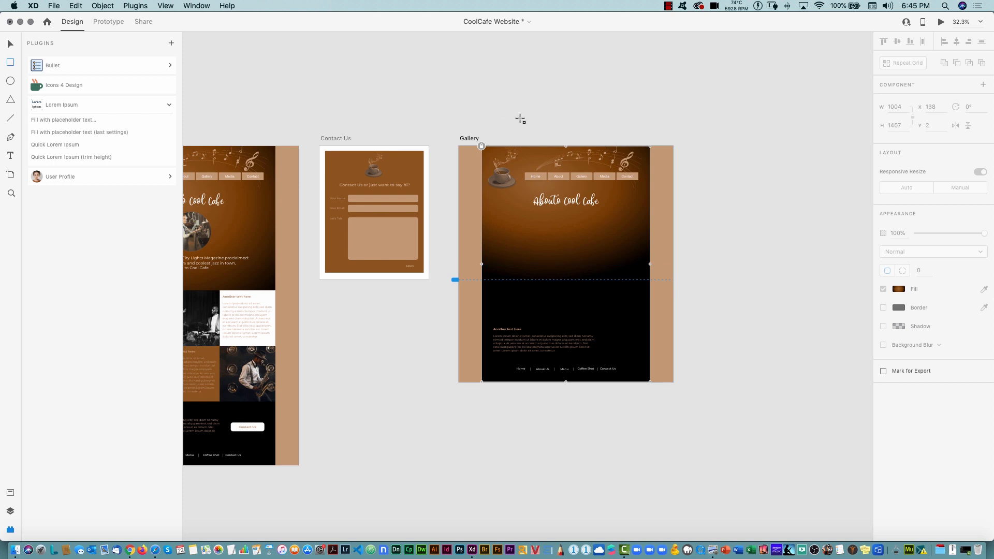
pyautogui.click(468, 139)
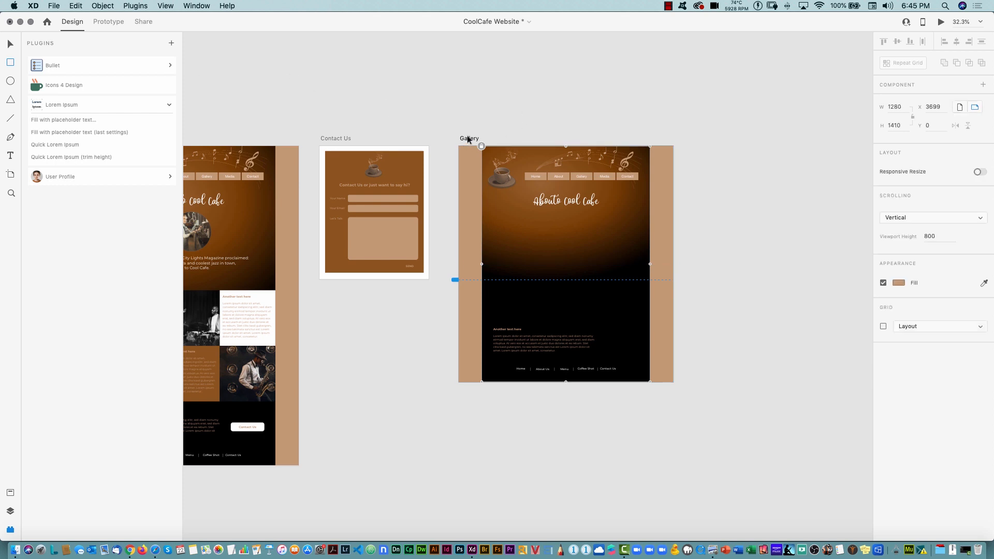
pyautogui.click(883, 327)
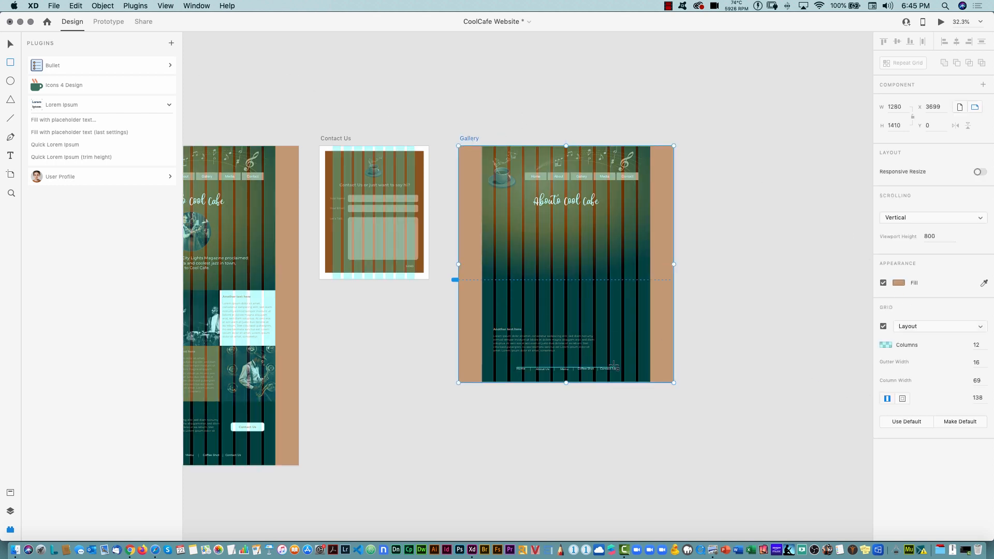
# Draw a large rectangle about 834 by 403 px beneath the Gallery's title, spanning the ten inner grid columns
pyautogui.press('super+0')
pyautogui.moveTo(669, 106); pyautogui.dragTo(816, 299)
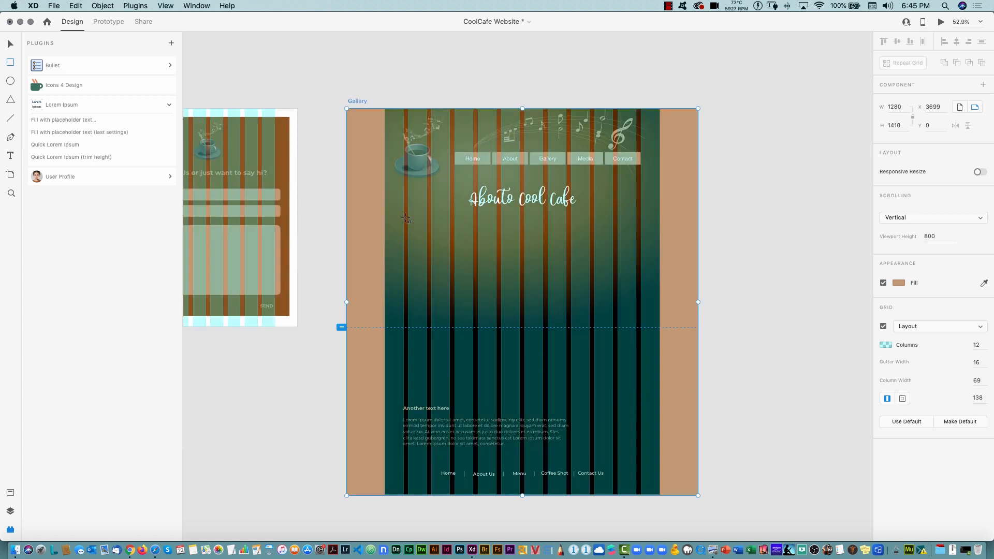
pyautogui.moveTo(408, 217)
pyautogui.mouseDown()
pyautogui.moveTo(528, 288)
pyautogui.moveTo(636, 314)
pyautogui.mouseUp()
pyautogui.moveTo(638, 324); pyautogui.dragTo(639, 326)
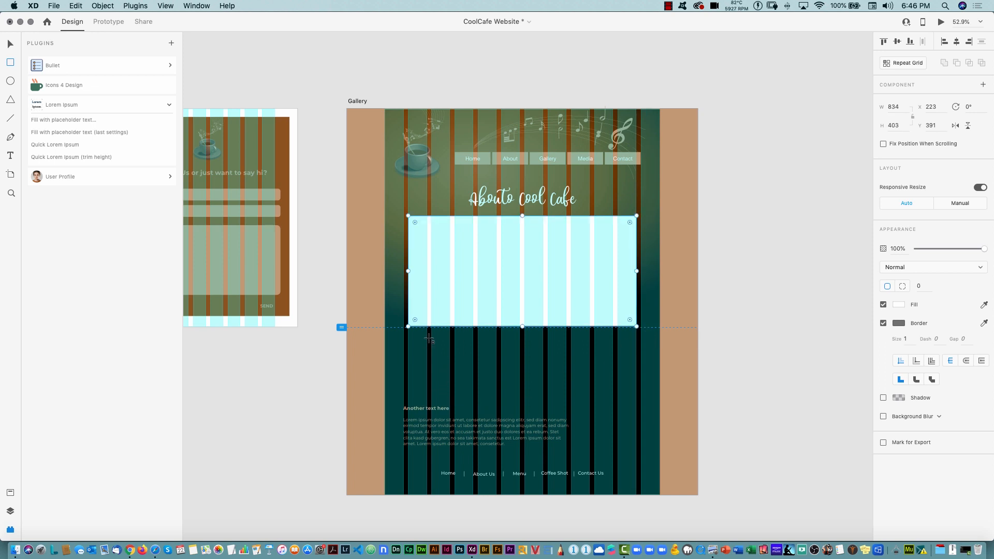
# Draw a rectangle about 239 by 136 px below the large one and duplicate it into a centred row of three
pyautogui.moveTo(430, 338); pyautogui.dragTo(498, 375)
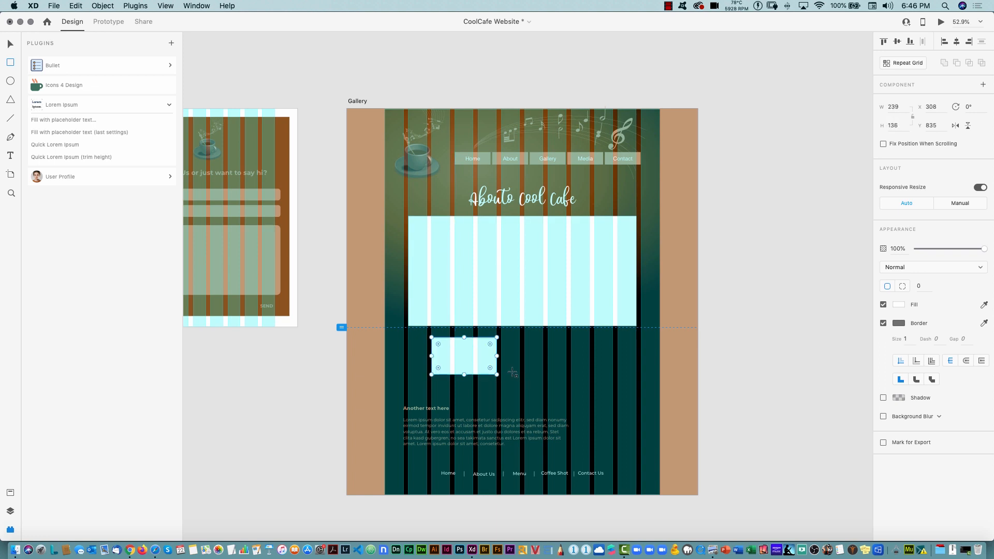
pyautogui.click(10, 45)
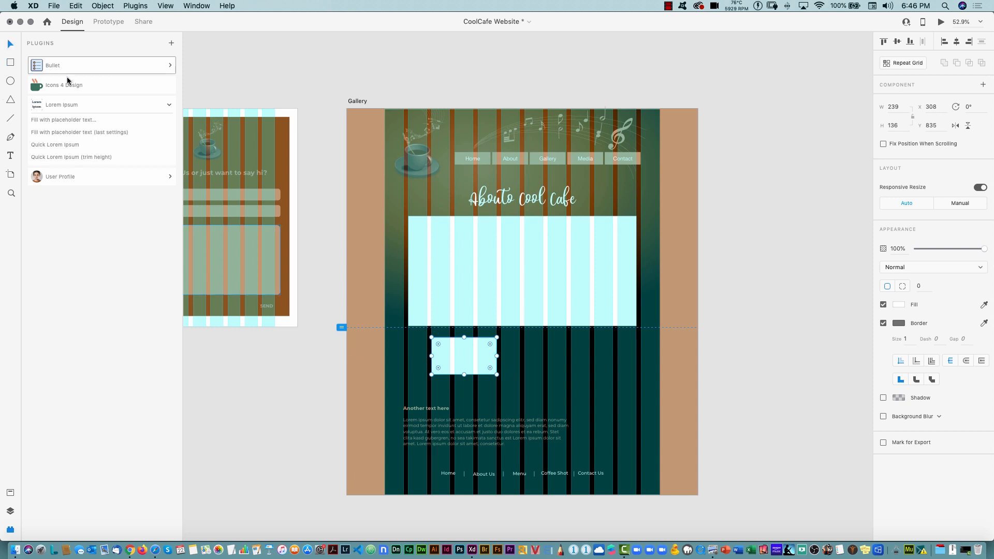
pyautogui.moveTo(463, 361); pyautogui.dragTo(587, 348)
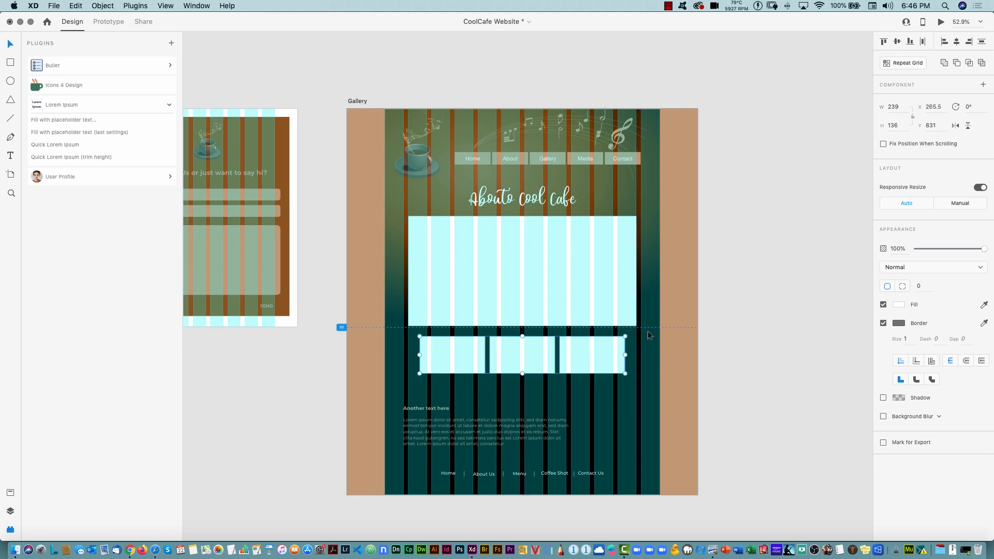
pyautogui.click(725, 295)
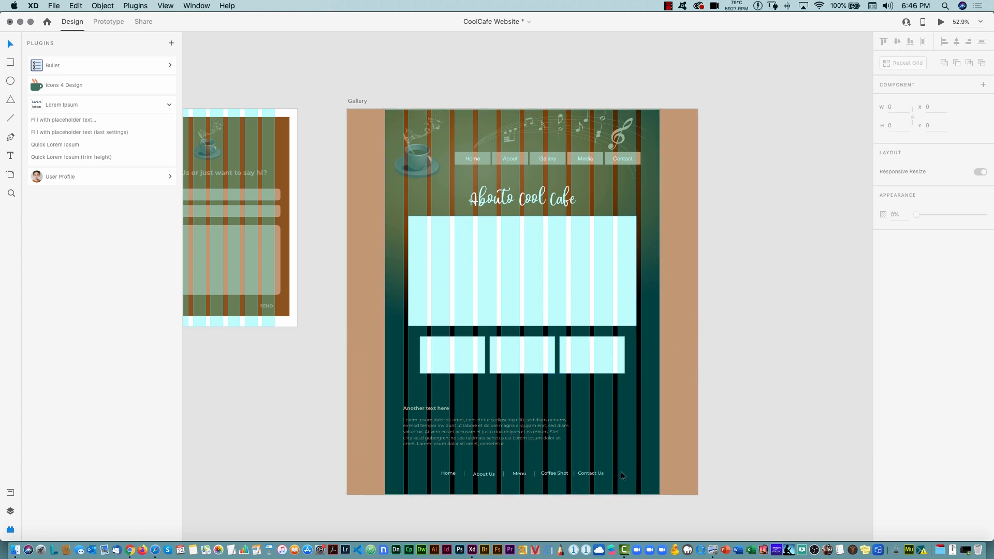
# Hide the Gallery's layout grid and shift the lower heading and paragraph slightly up, flush with the large rectangle's left edge
pyautogui.click(361, 101)
pyautogui.click(883, 328)
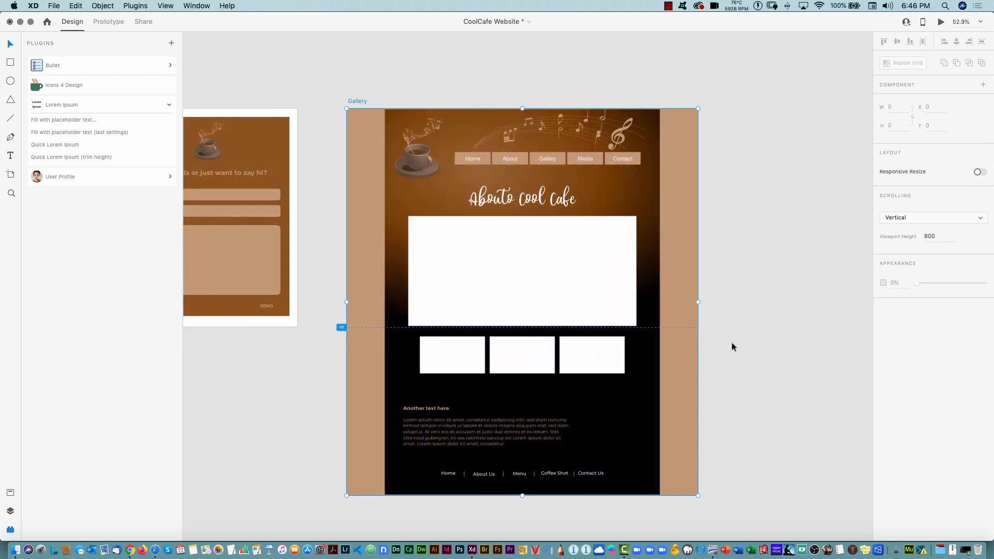
pyautogui.click(732, 342)
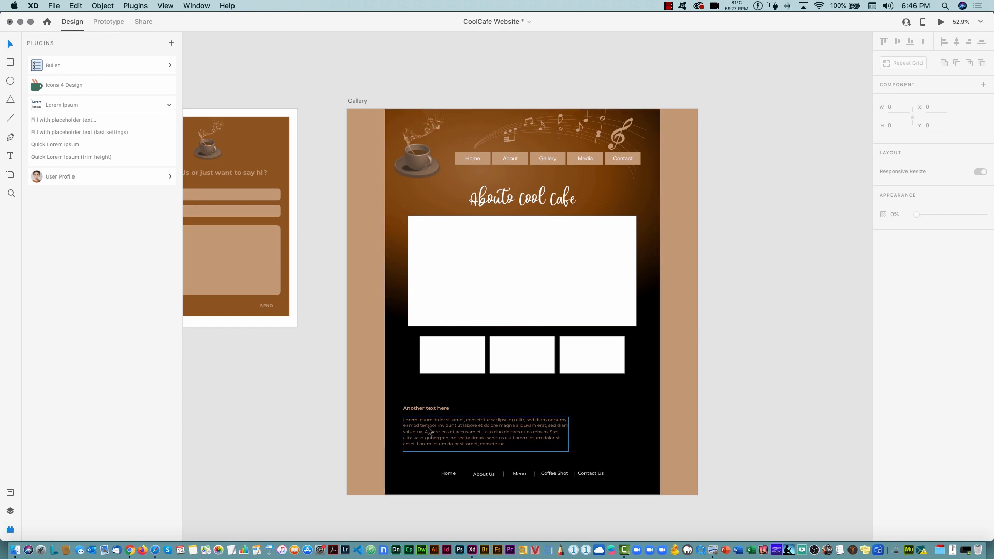
pyautogui.moveTo(428, 409); pyautogui.dragTo(429, 404)
pyautogui.click(777, 370)
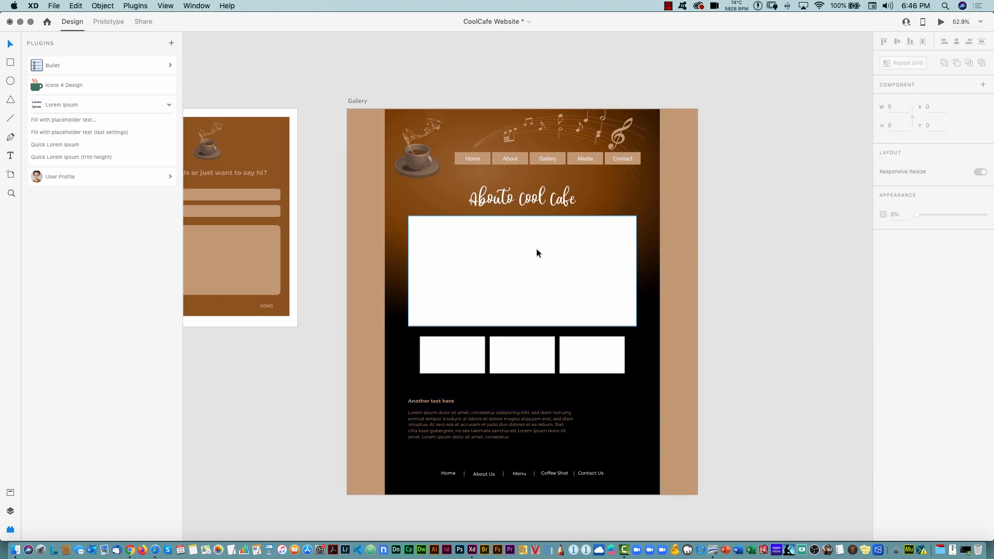
# Change the page title "About Cool Cafe" on the Gallery artboard to "Gallery"
pyautogui.doubleClick(522, 196)
pyautogui.write('Gallery')
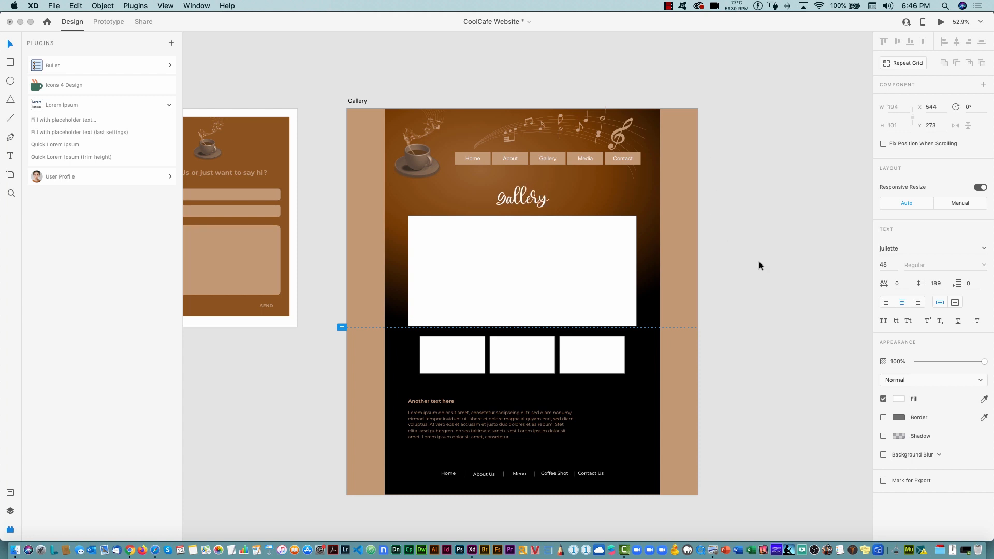
pyautogui.click(325, 53)
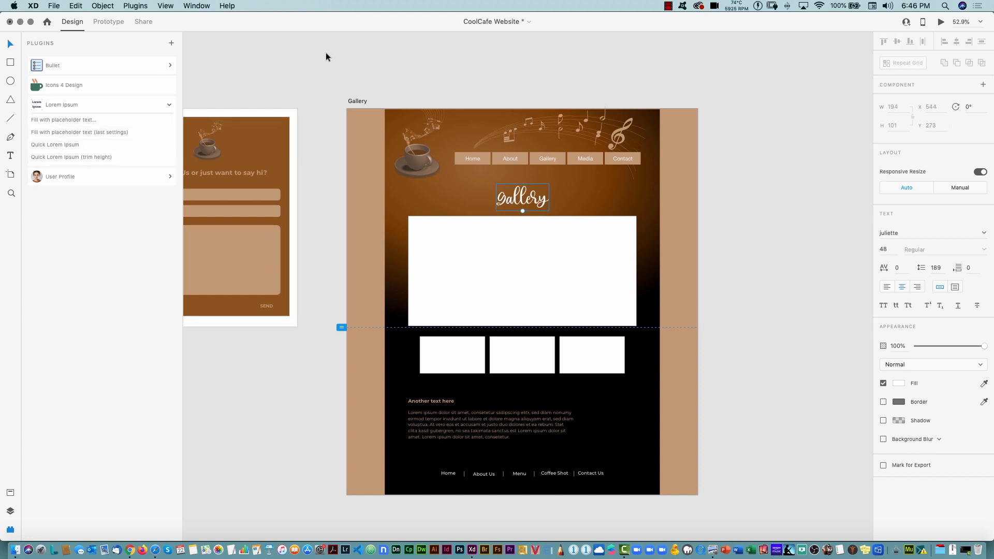
# Switch to the CoolCafe folder in Finder, move its window clear of the placeholders, and fill the large rectangle with Coffee1.jpg
pyautogui.press('super+Tab')
pyautogui.press('super+Tab')
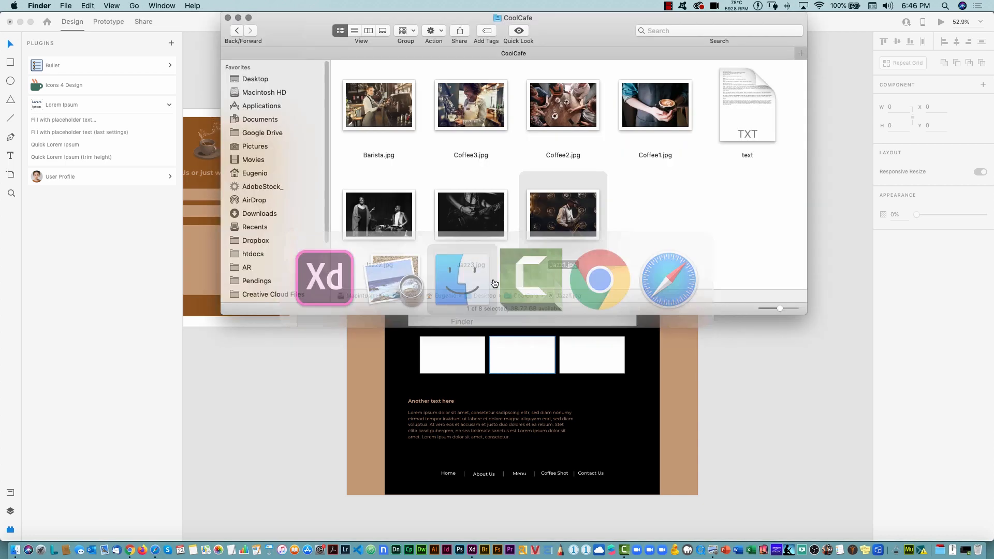
pyautogui.moveTo(569, 30); pyautogui.dragTo(626, 415)
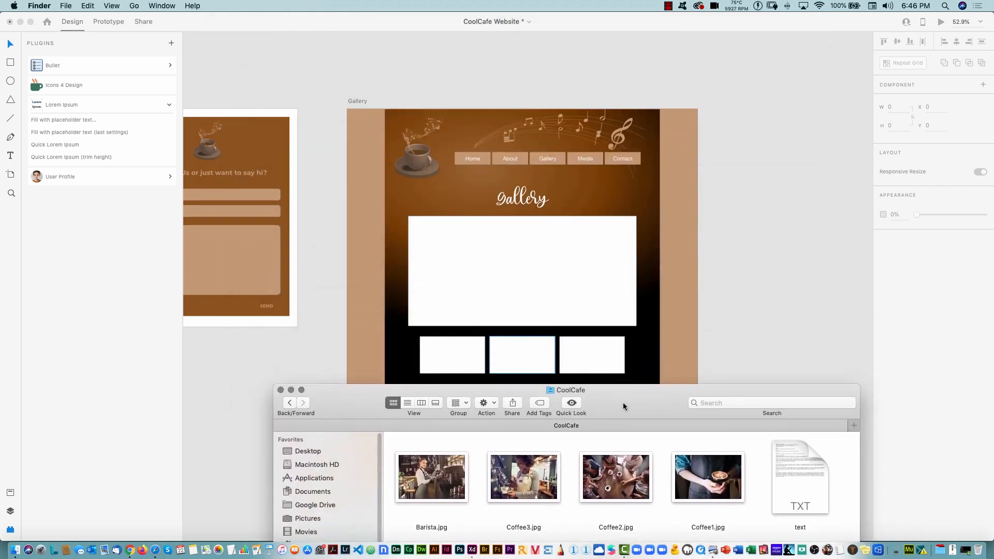
pyautogui.moveTo(727, 490); pyautogui.dragTo(523, 289)
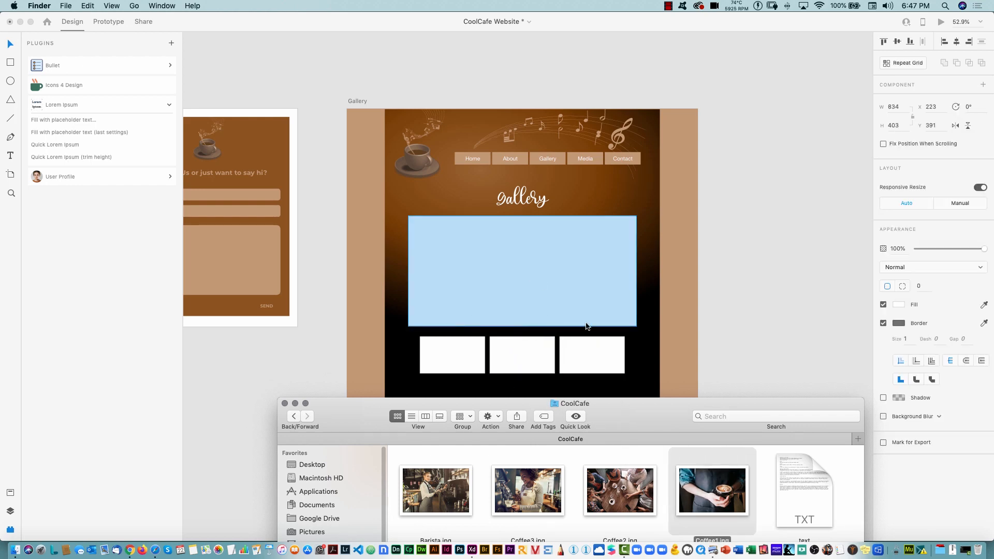
# Fill the three small rectangles from left to right with Coffee1.jpg, Coffee2.jpg and Coffee3.jpg
pyautogui.moveTo(728, 484); pyautogui.dragTo(452, 355)
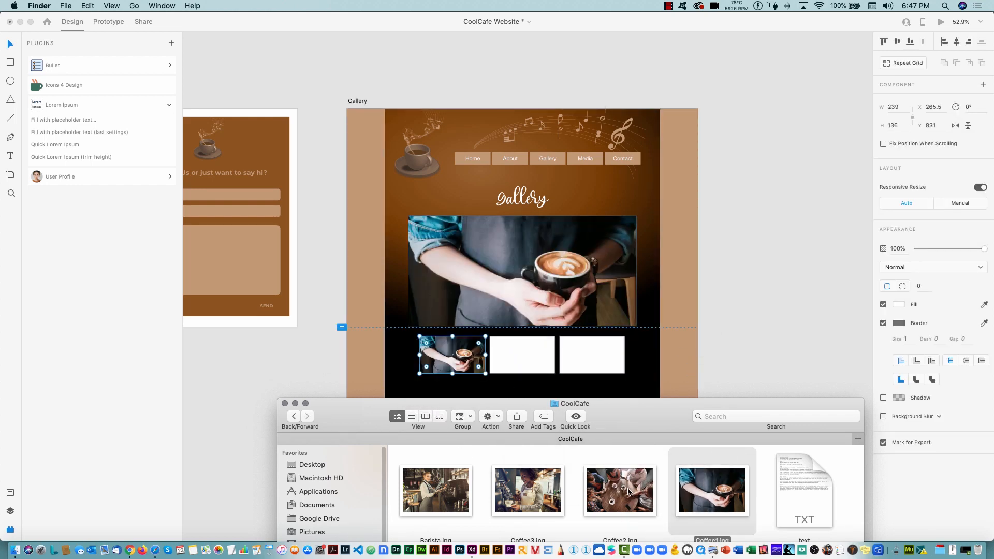
pyautogui.moveTo(629, 491); pyautogui.dragTo(522, 355)
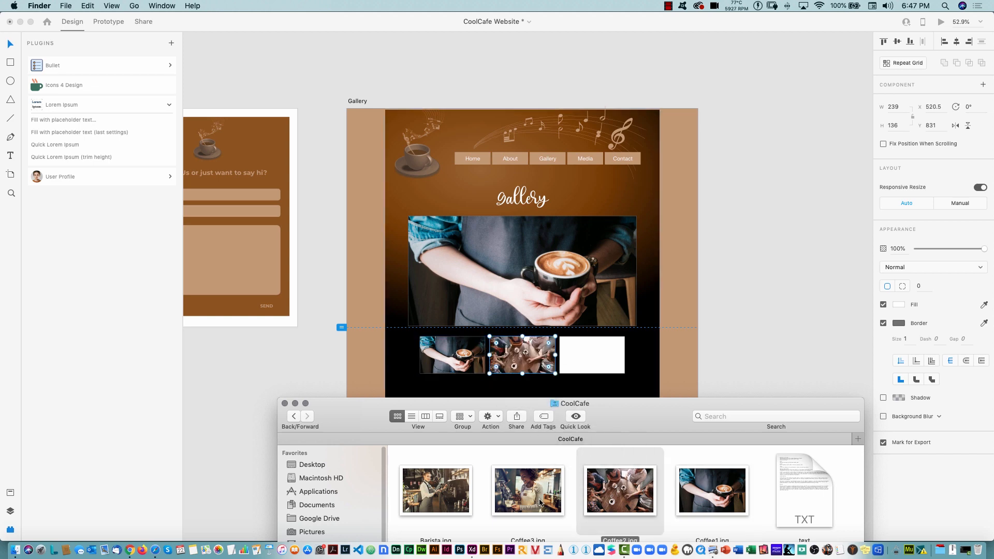
pyautogui.moveTo(540, 502); pyautogui.dragTo(592, 355)
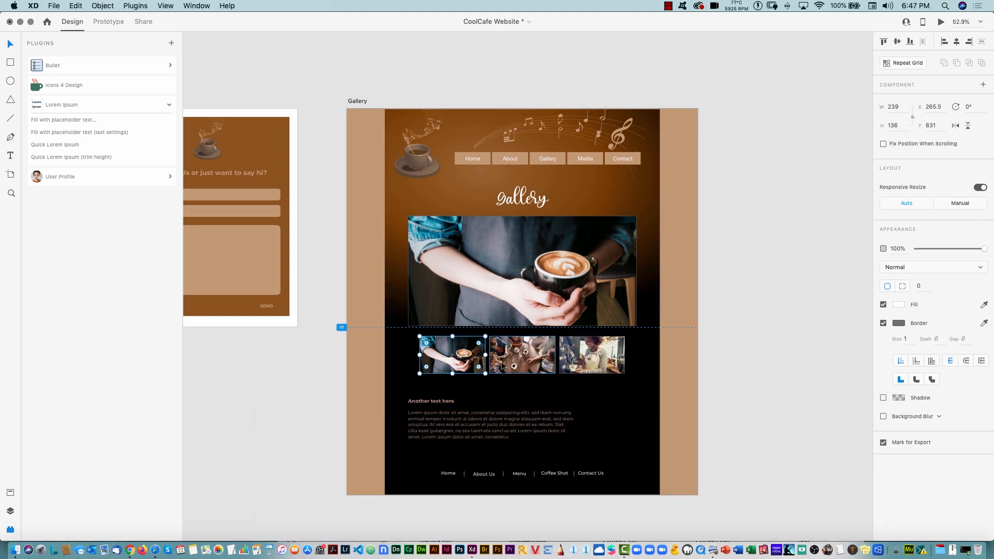
# Give all three Gallery thumbnails a tan border of size 3
pyautogui.keyDown('shift'); pyautogui.click(549, 355); pyautogui.keyUp('shift')
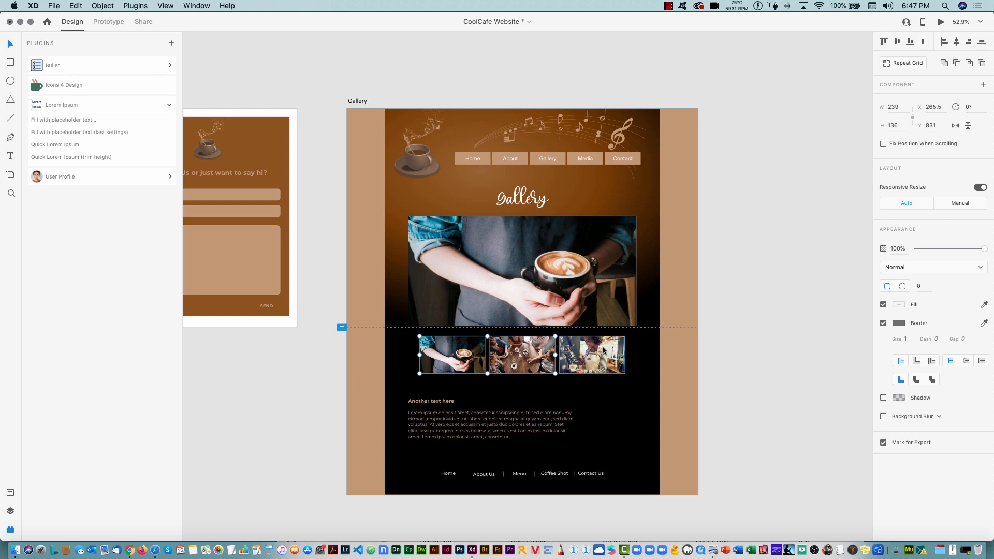
pyautogui.keyDown('shift'); pyautogui.click(601, 346); pyautogui.keyUp('shift')
pyautogui.press('Return')
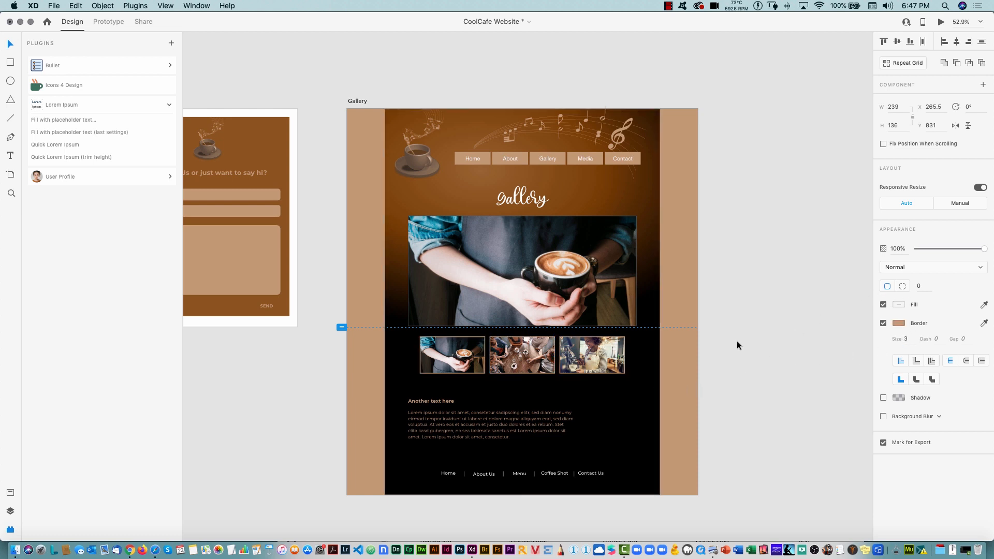
# Change the first thumbnail's border colour to off-white #F7F1EC to mark it as the active image
pyautogui.click(472, 358)
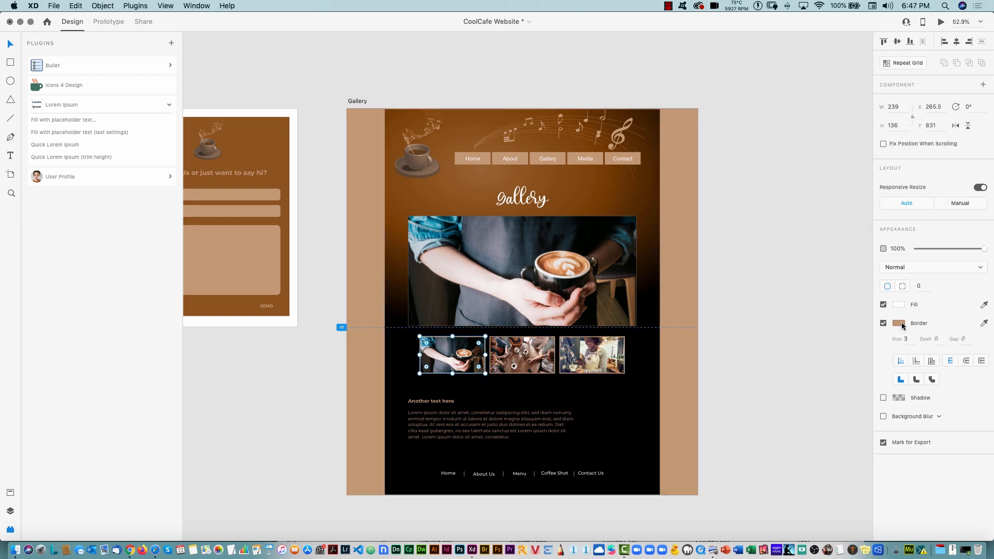
pyautogui.click(899, 323)
pyautogui.click(776, 269)
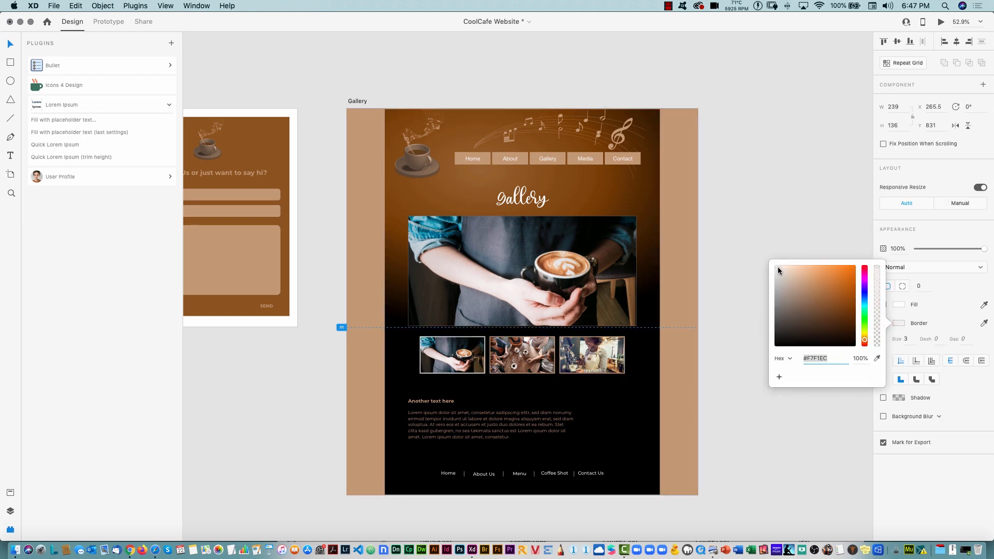
pyautogui.click(734, 256)
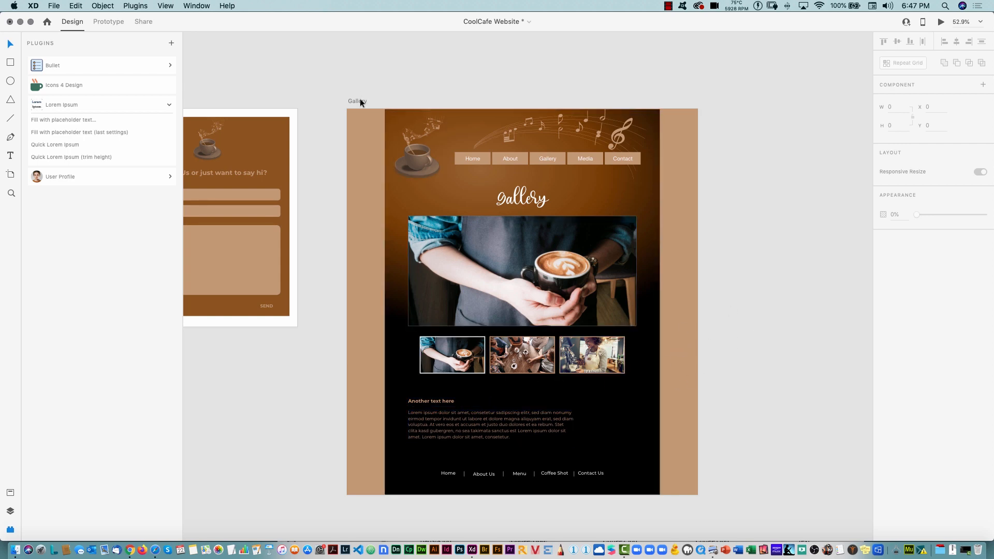
# Duplicate the Gallery artboard to its right, naming the original "Gallery – image 1" and the copy "Gallery – image 2"
pyautogui.moveTo(359, 101); pyautogui.dragTo(732, 99)
pyautogui.doubleClick(737, 101)
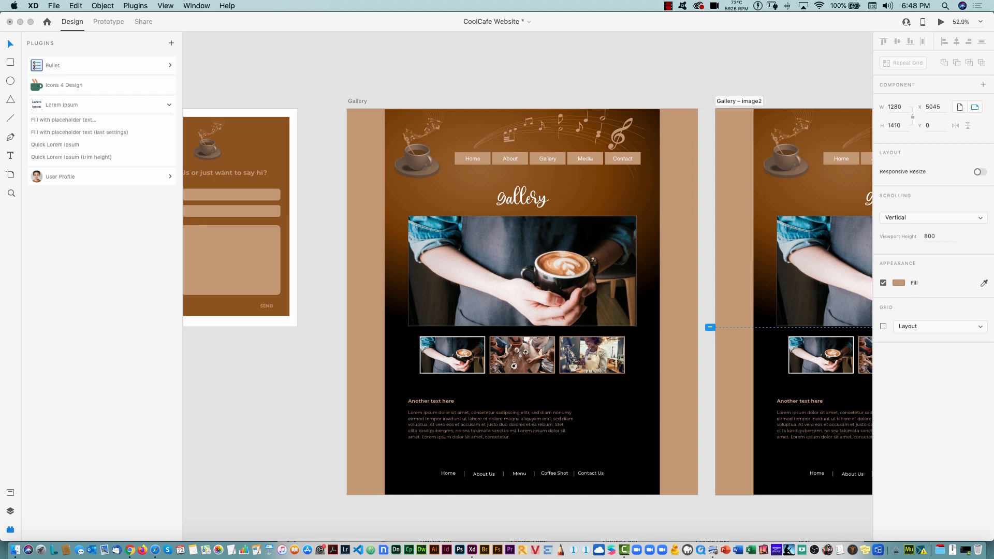
pyautogui.press('Return')
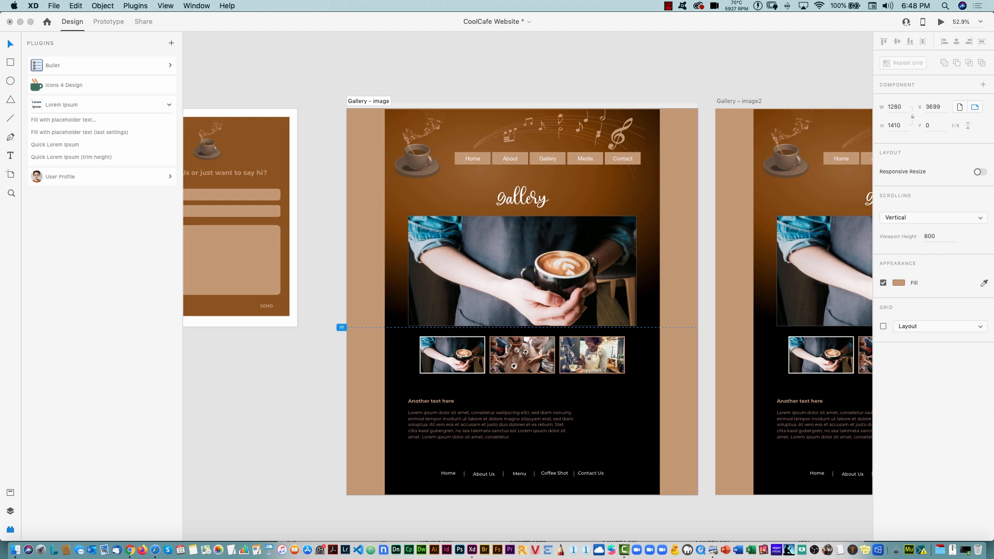
pyautogui.press('Return')
pyautogui.click(738, 100)
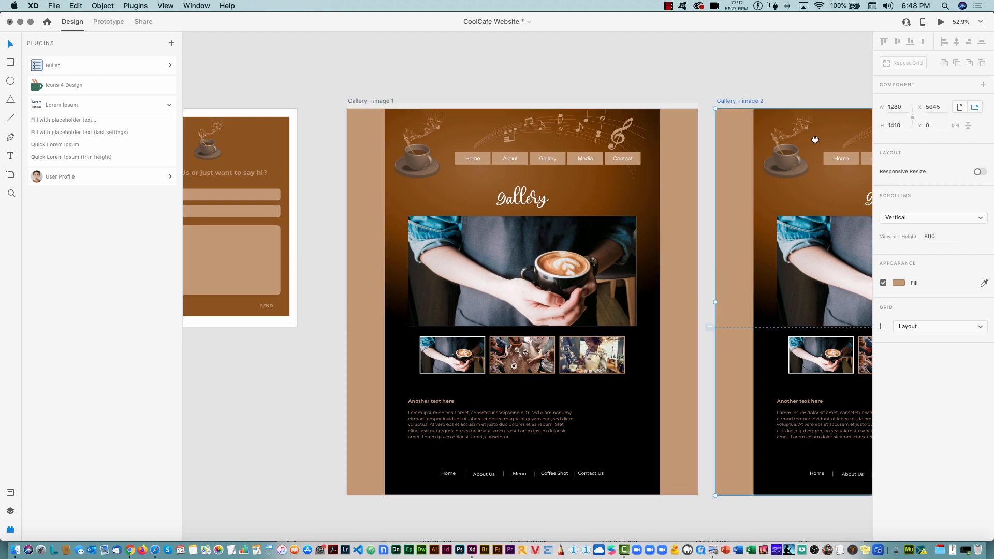
# Duplicate the "Gallery – image 2" artboard and rename the copy "Gallery – image 3"
pyautogui.moveTo(816, 139); pyautogui.dragTo(422, 128)
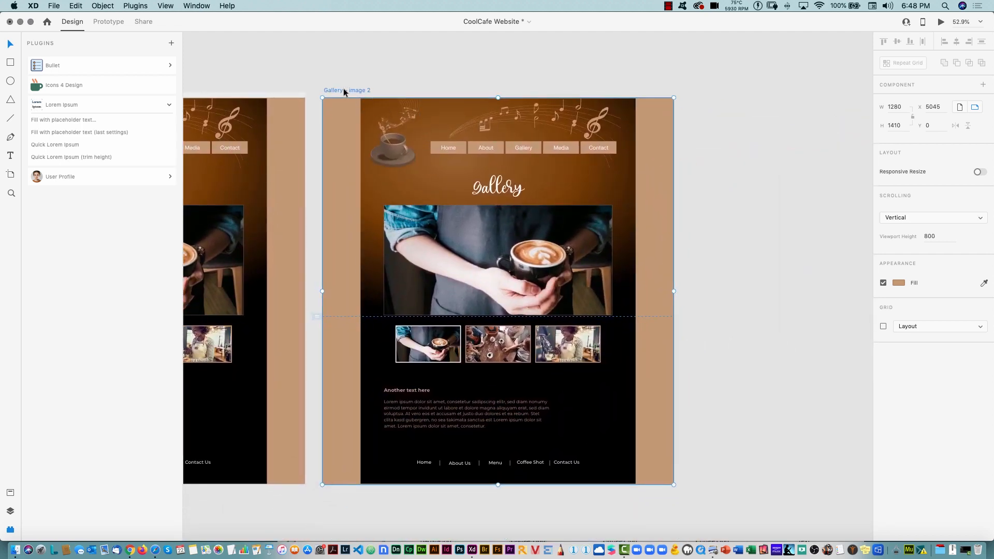
pyautogui.press('super+d')
pyautogui.moveTo(718, 76)
pyautogui.mouseDown()
pyautogui.moveTo(727, 77)
pyautogui.moveTo(713, 88)
pyautogui.mouseUp()
pyautogui.doubleClick(713, 89)
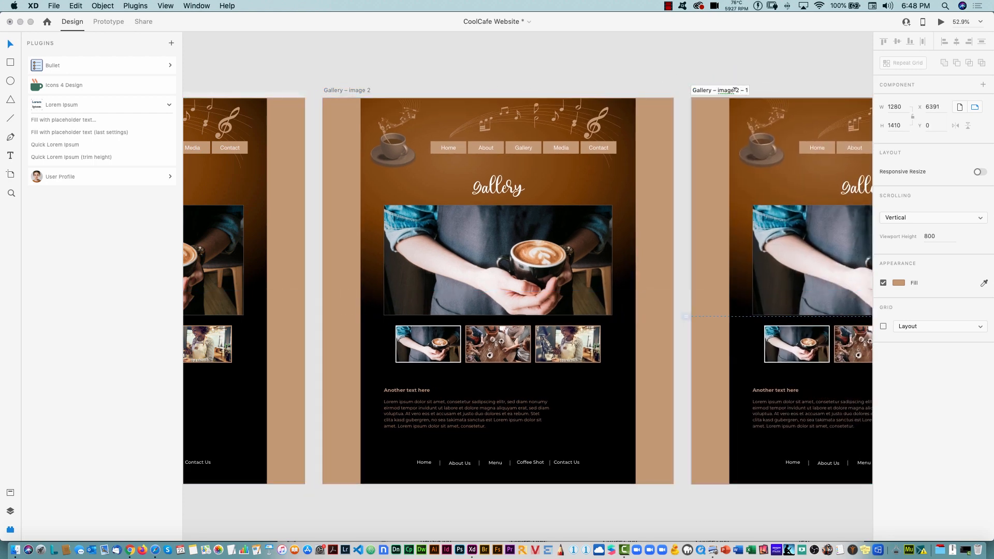
pyautogui.write('3')
pyautogui.press('Return')
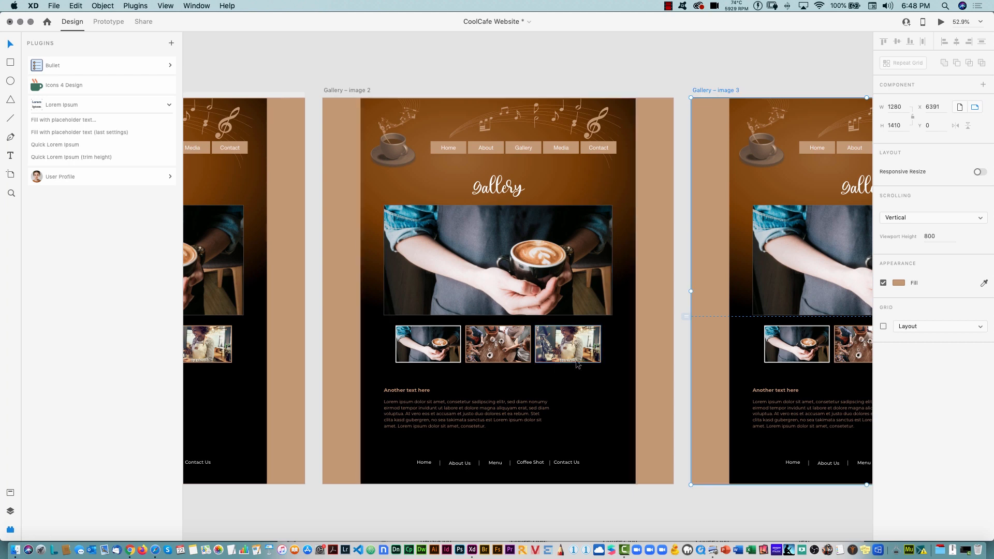
# Replace the large photo on "Gallery – image 2" with Coffee2.jpg and the one on "Gallery – image 3" with Coffee3.jpg
pyautogui.click(547, 541)
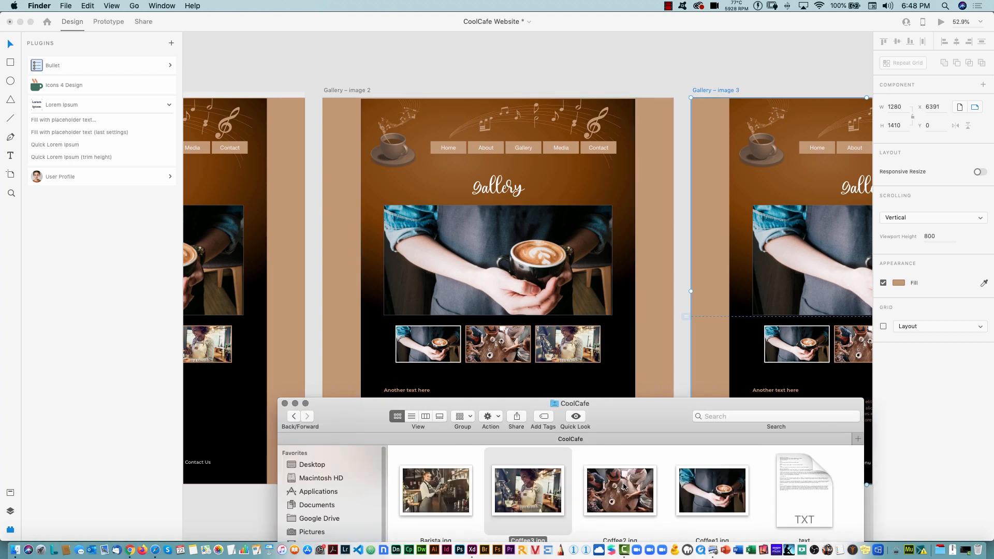
pyautogui.moveTo(624, 487); pyautogui.dragTo(504, 270)
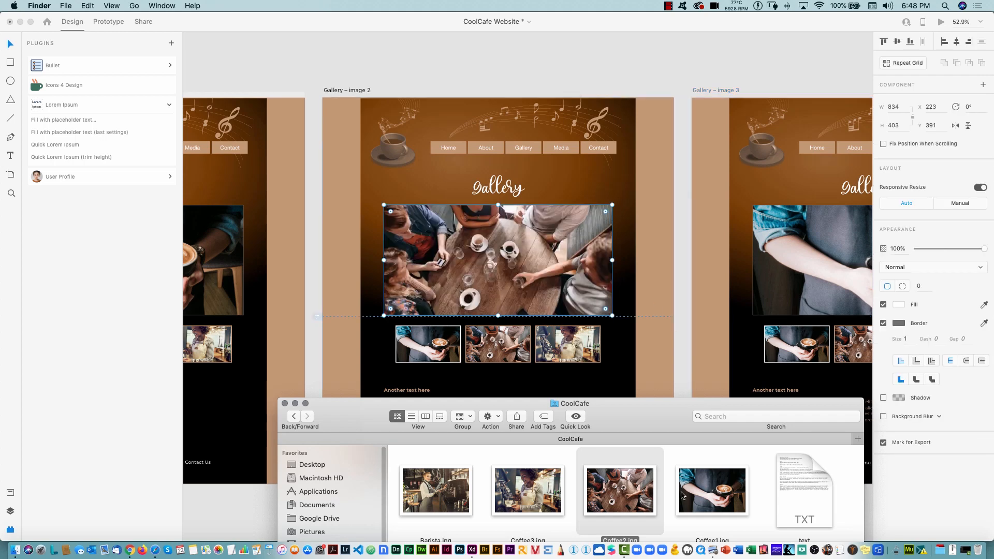
pyautogui.moveTo(527, 503); pyautogui.dragTo(766, 280)
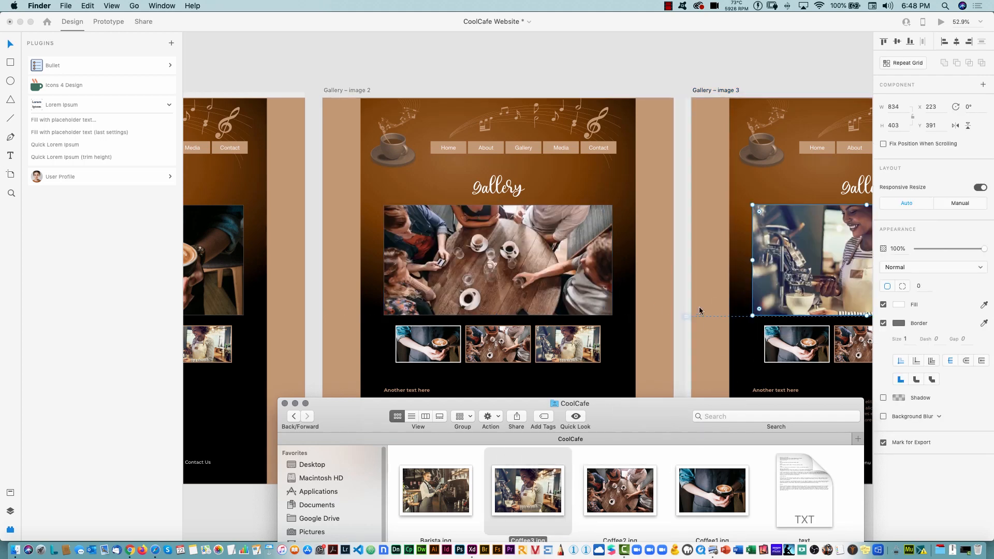
# Recolour the first thumbnail's border on "Gallery – image 2" and "Gallery – image 3" to match the tan of the page's side strips
pyautogui.click(683, 294)
pyautogui.click(497, 344)
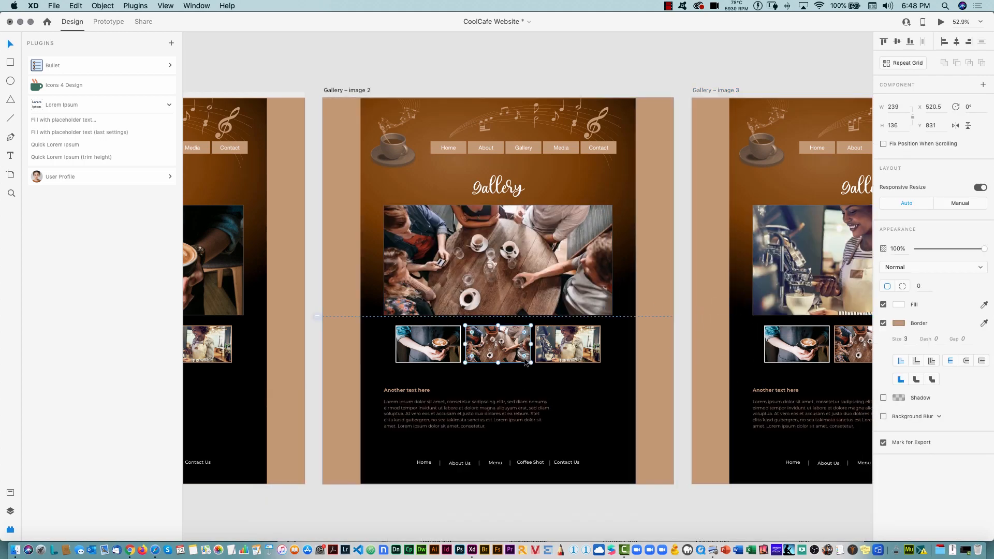
pyautogui.click(446, 346)
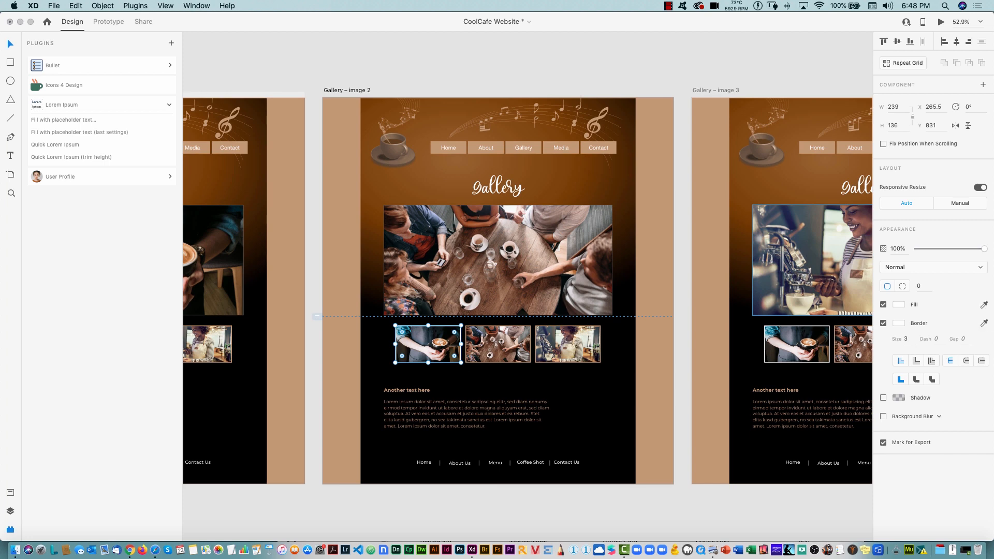
pyautogui.click(662, 313)
pyautogui.click(815, 348)
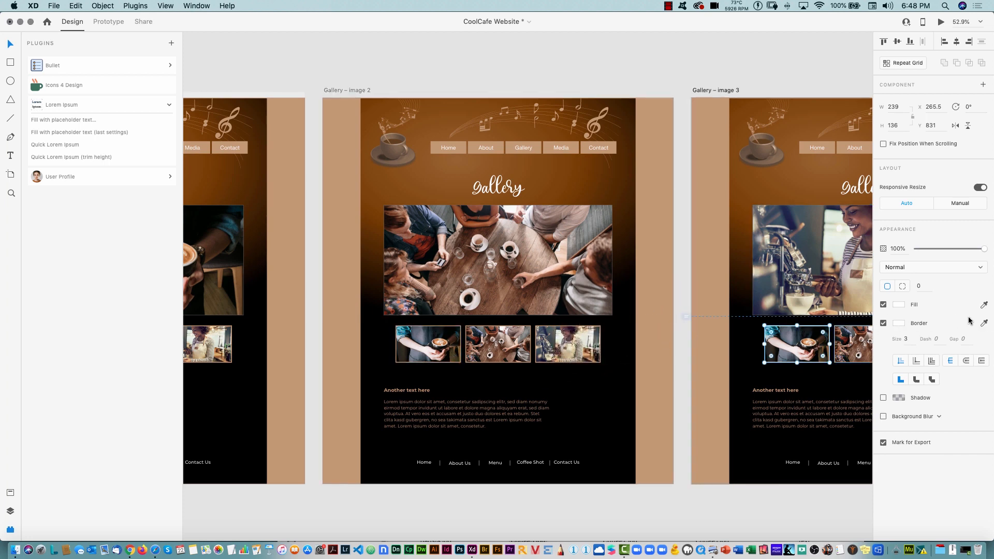
pyautogui.click(985, 323)
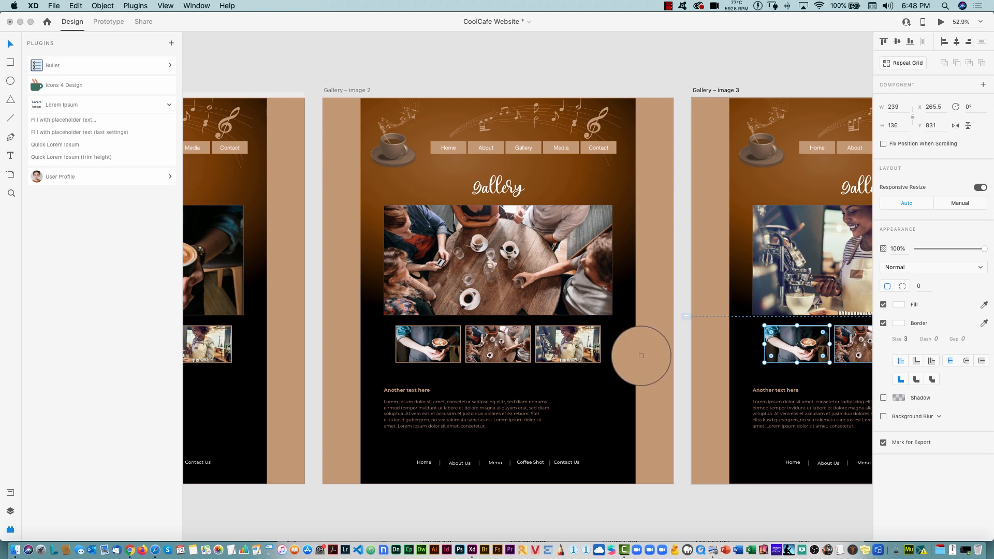
pyautogui.click(647, 361)
# Set the border of the second thumbnail on "Gallery – image 2" and the third on "Gallery – image 3" to white #FFFFFF
pyautogui.click(515, 354)
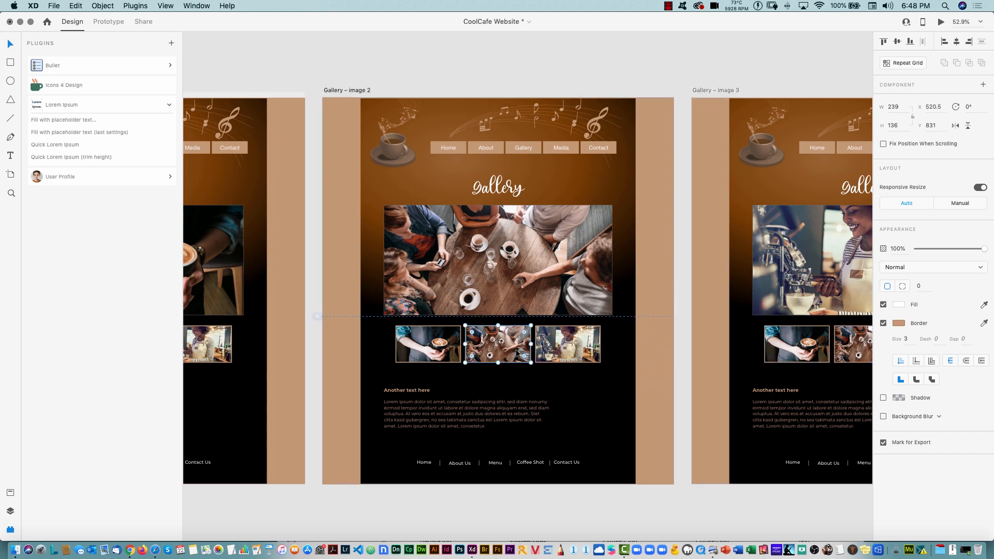
pyautogui.hscroll(5, 686, 339)
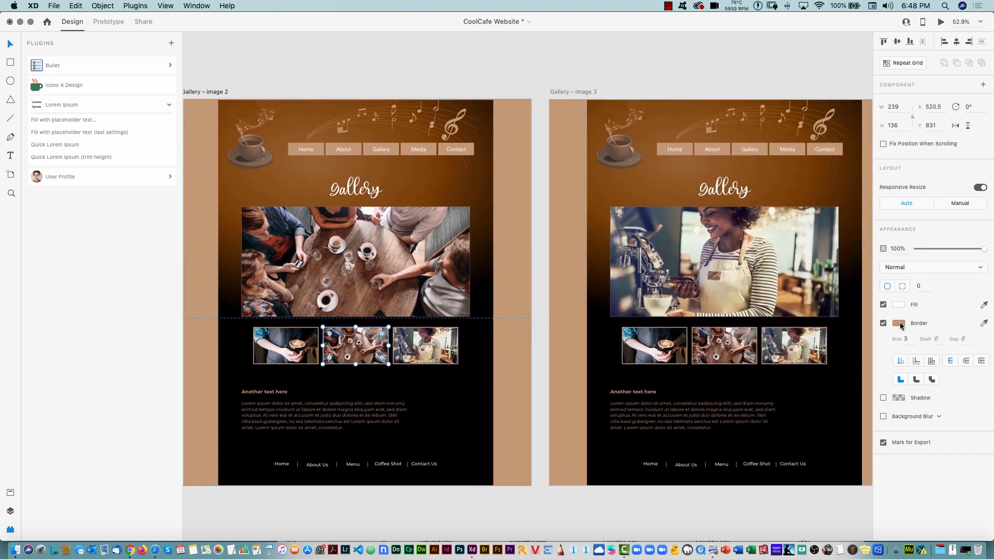
pyautogui.click(899, 323)
pyautogui.click(794, 345)
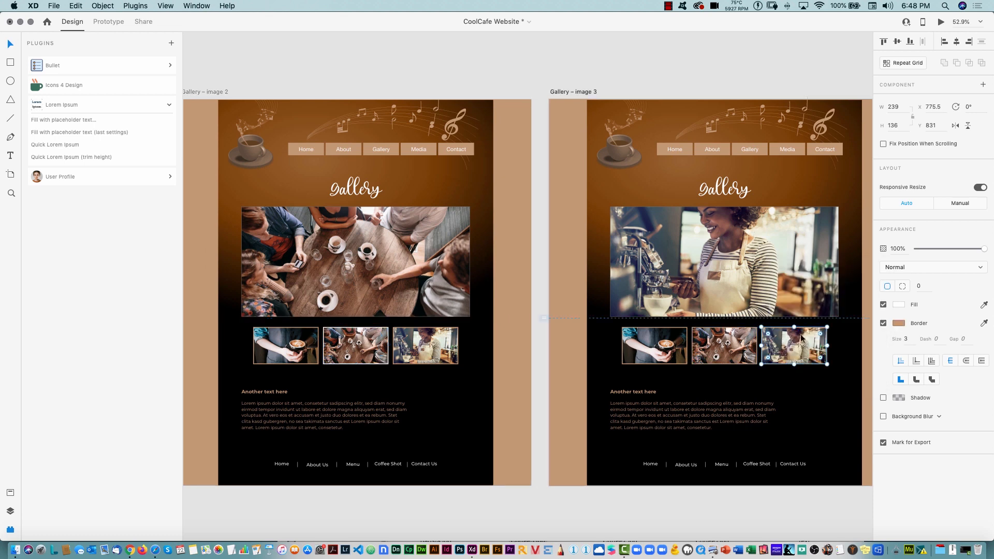
pyautogui.click(899, 324)
pyautogui.moveTo(794, 279); pyautogui.dragTo(762, 256)
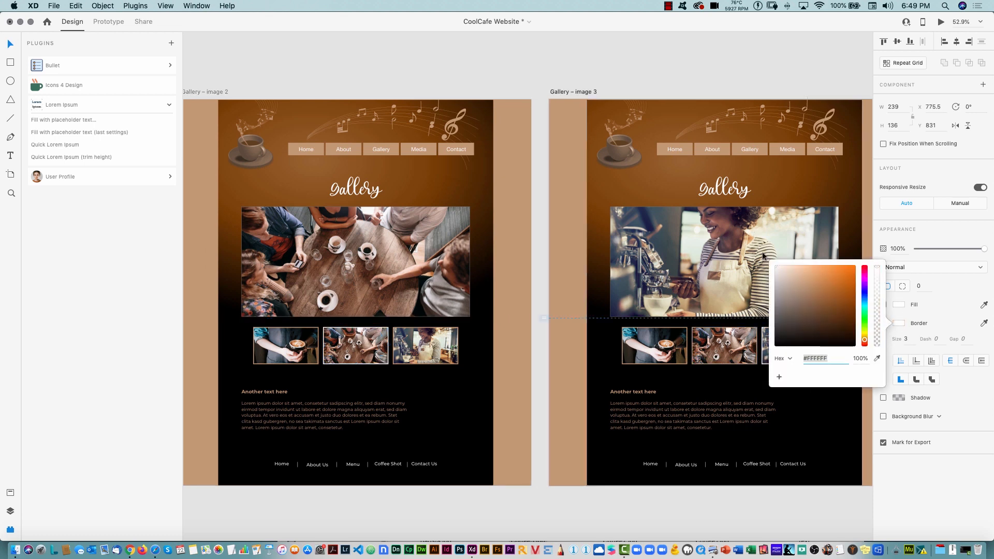
pyautogui.click(607, 376)
# Duplicate the "Gallery – image 3" artboard to its right and change the copy's heading to "Media"
pyautogui.keyDown('alt'); pyautogui.keyDown('super'); pyautogui.click(607, 376); pyautogui.keyUp('super'); pyautogui.keyUp('alt')
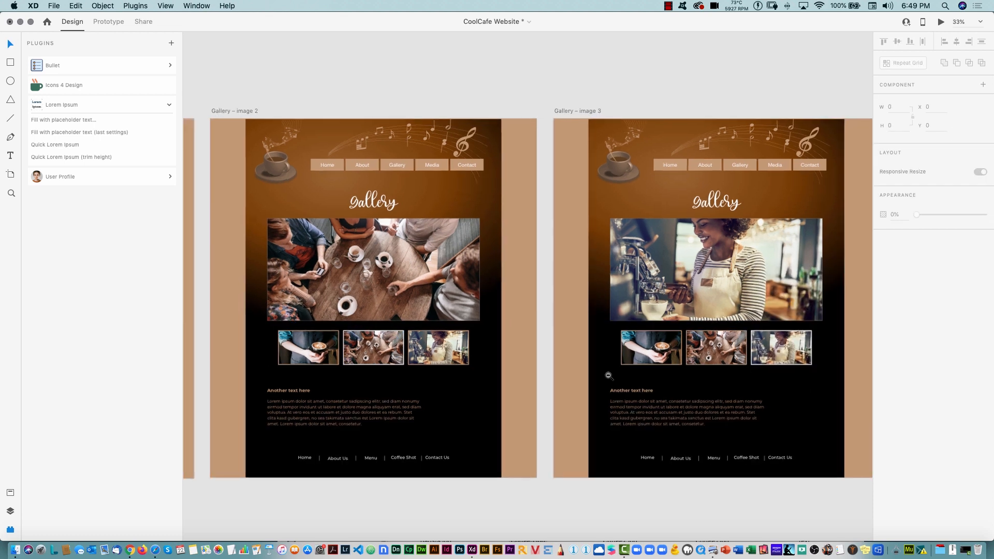
pyautogui.keyDown('alt'); pyautogui.keyDown('super'); pyautogui.click(608, 376); pyautogui.keyUp('super'); pyautogui.keyUp('alt')
pyautogui.moveTo(608, 381); pyautogui.dragTo(694, 339)
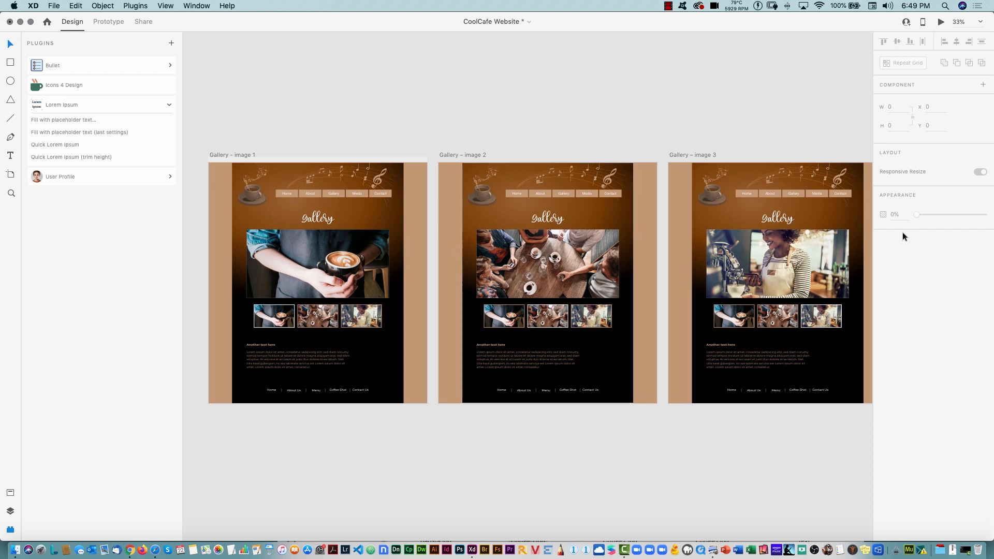
pyautogui.press('super+Tab')
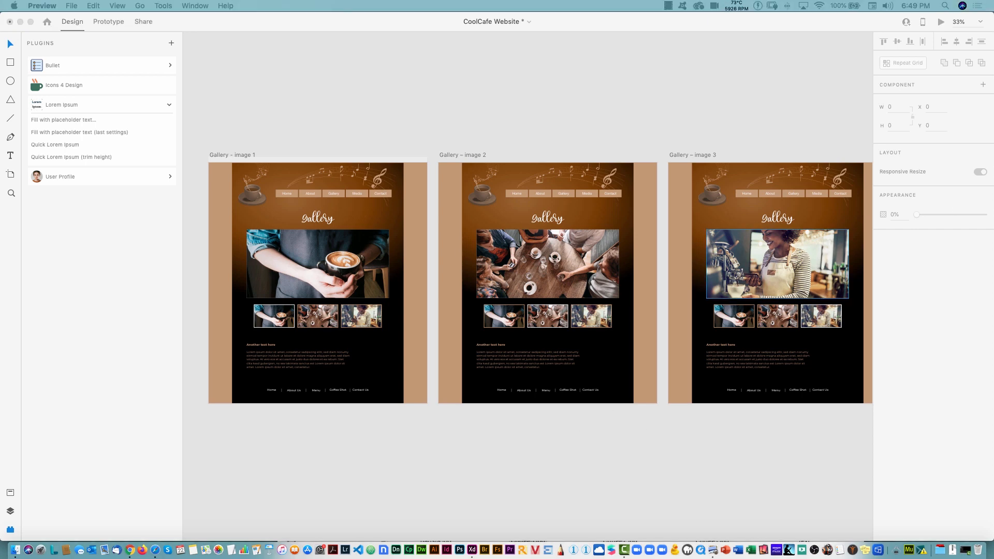
pyautogui.click(647, 113)
pyautogui.moveTo(767, 162); pyautogui.dragTo(411, 159)
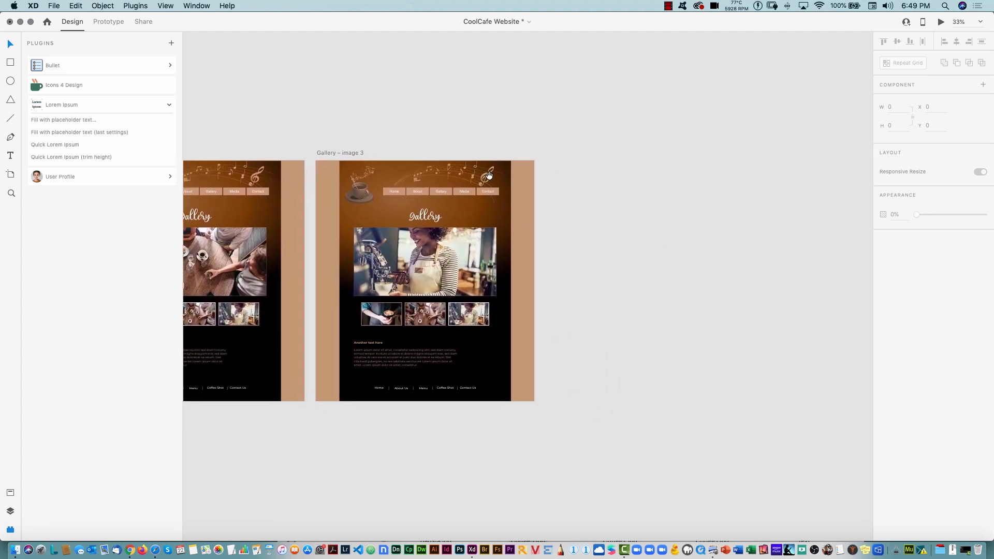
pyautogui.click(346, 153)
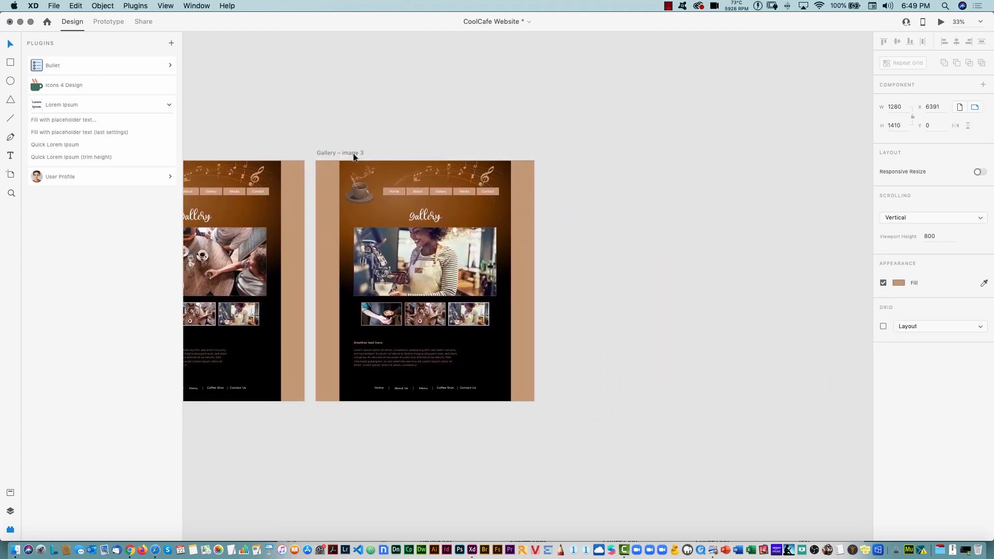
pyautogui.moveTo(345, 153); pyautogui.dragTo(583, 151)
pyautogui.doubleClick(674, 220)
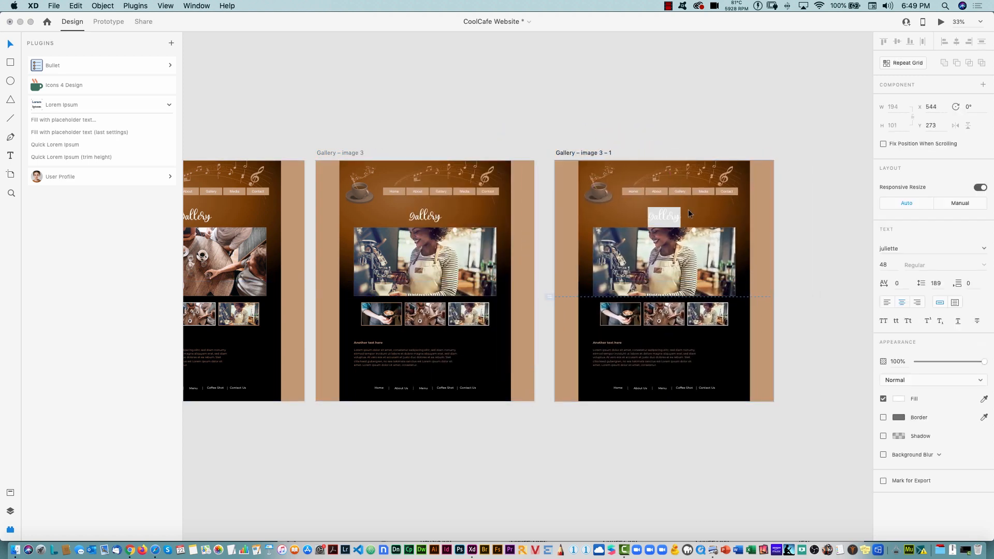
pyautogui.write('Media')
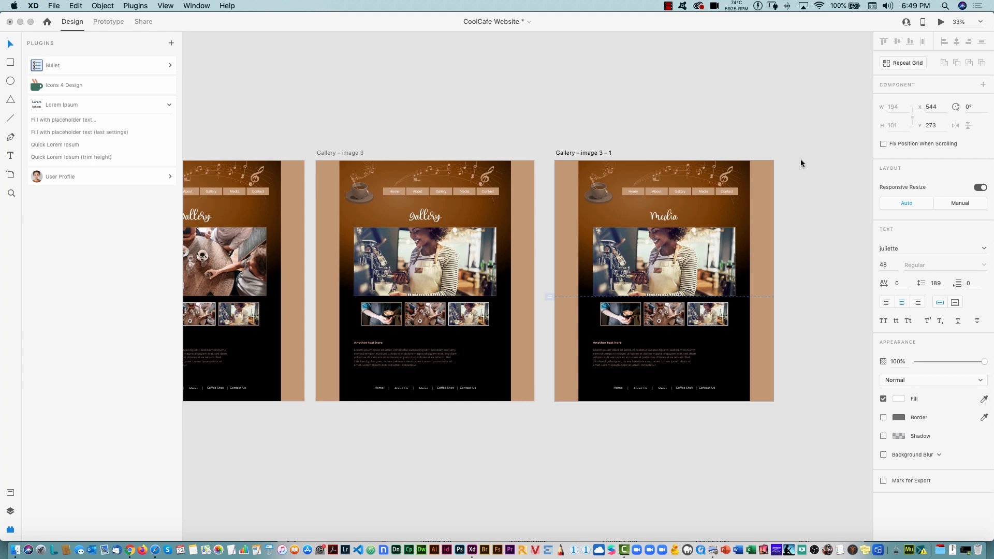
# Delete the three thumbnails from the Media page
pyautogui.click(636, 316)
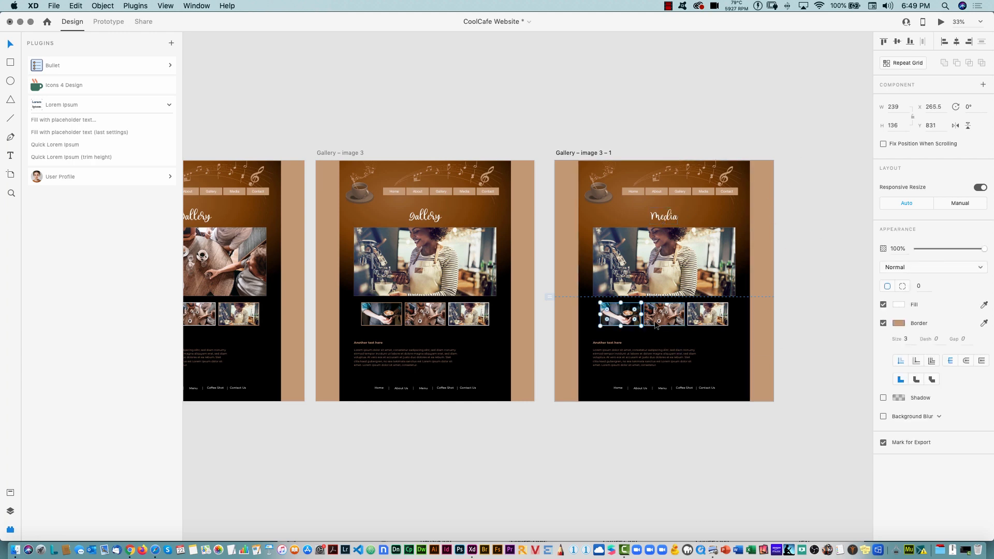
pyautogui.press('BackSpace')
pyautogui.click(667, 317)
pyautogui.press('BackSpace')
pyautogui.click(706, 317)
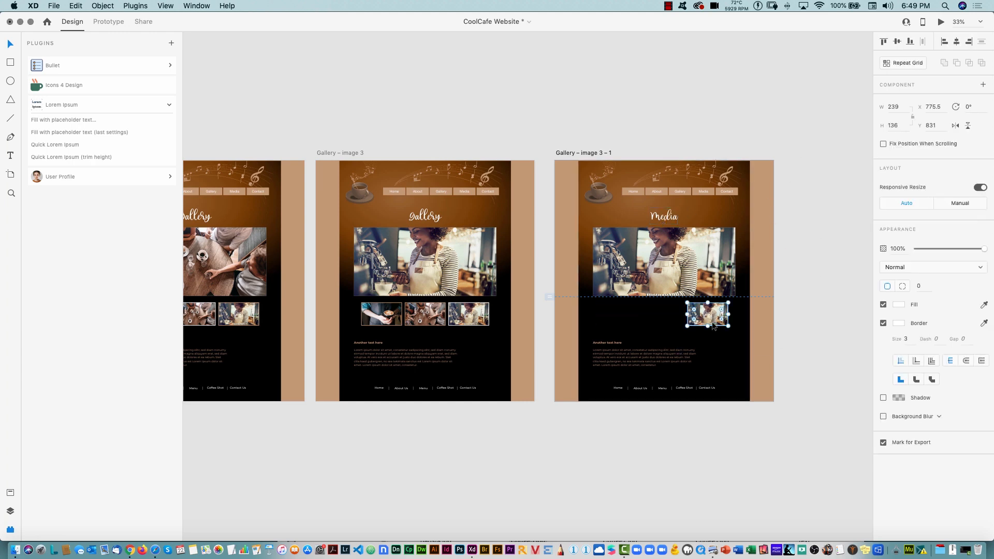
pyautogui.press('BackSpace')
# Move the "Another text here" heading and its paragraph up together to Y 836, just below the large photo
pyautogui.click(604, 343)
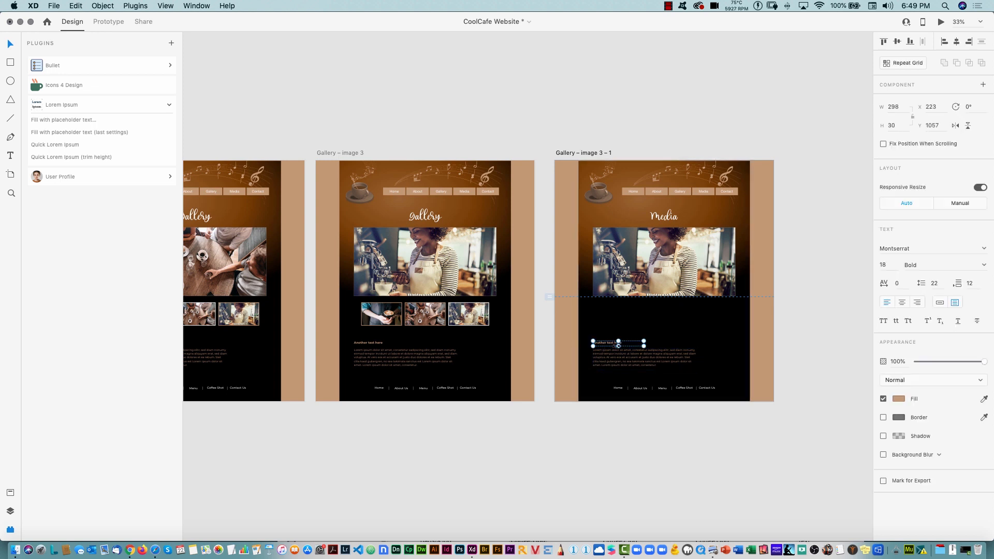
pyautogui.keyDown('shift'); pyautogui.click(632, 358); pyautogui.keyUp('shift')
pyautogui.moveTo(625, 359); pyautogui.dragTo(625, 322)
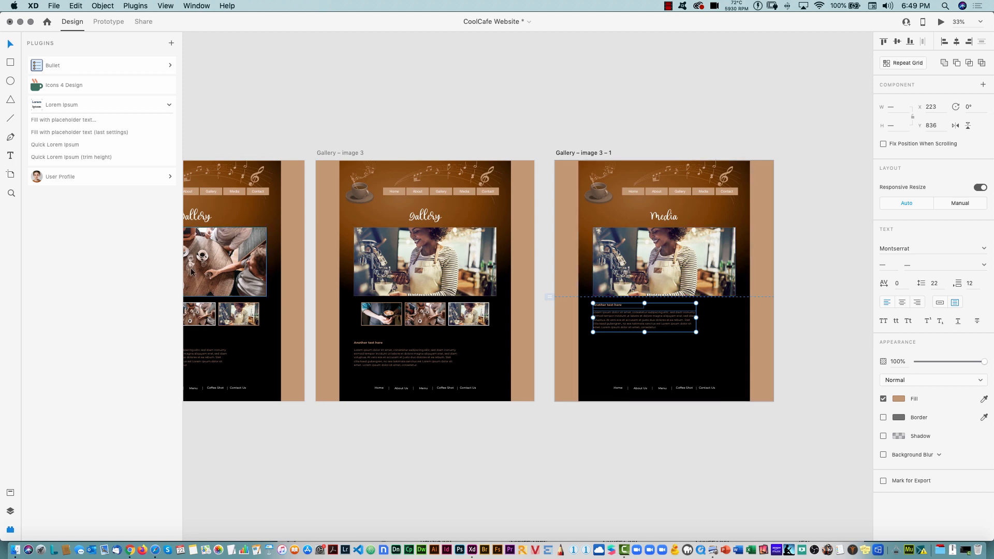
# Search the Icons 4 Design plugin for "youtube" icons
pyautogui.click(62, 86)
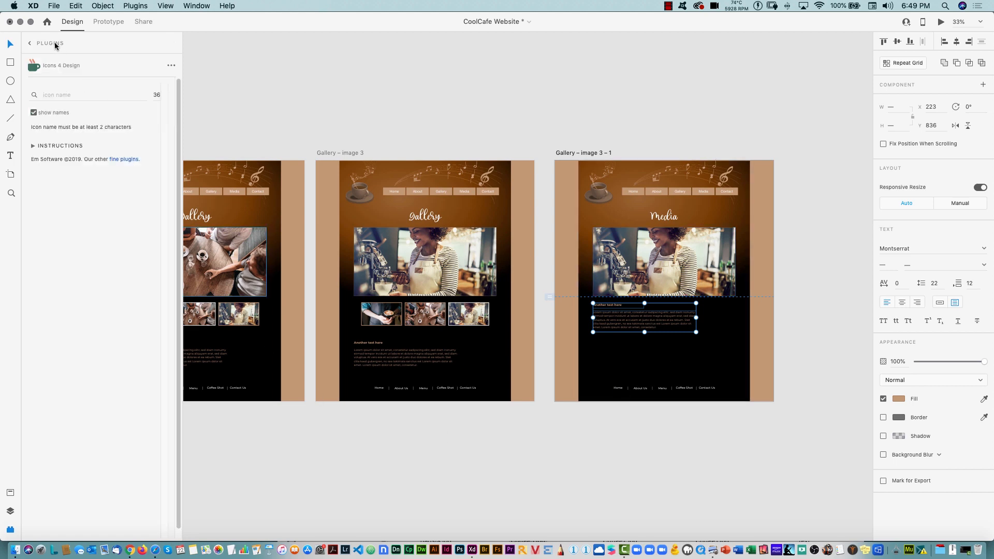
pyautogui.click(28, 45)
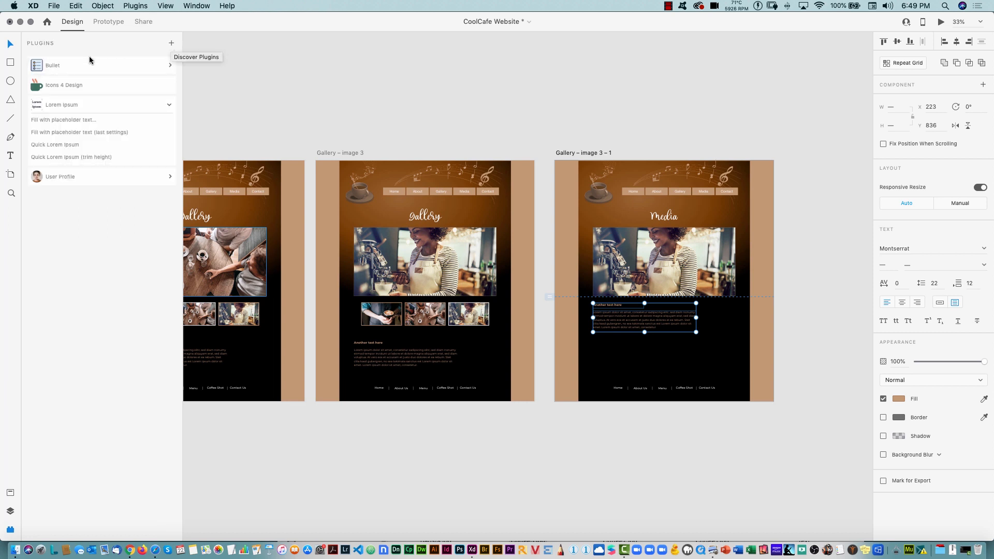
pyautogui.click(45, 87)
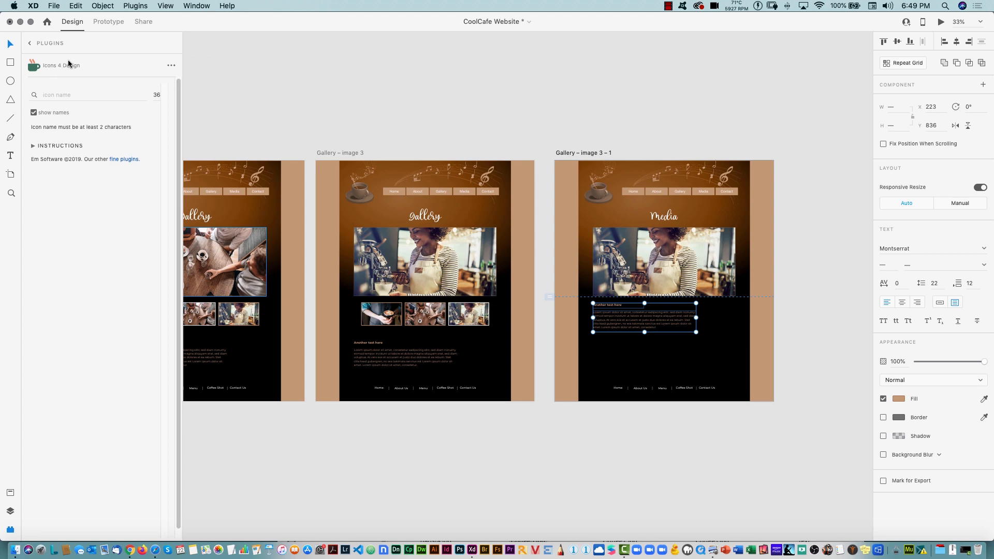
pyautogui.click(56, 91)
pyautogui.write('yout')
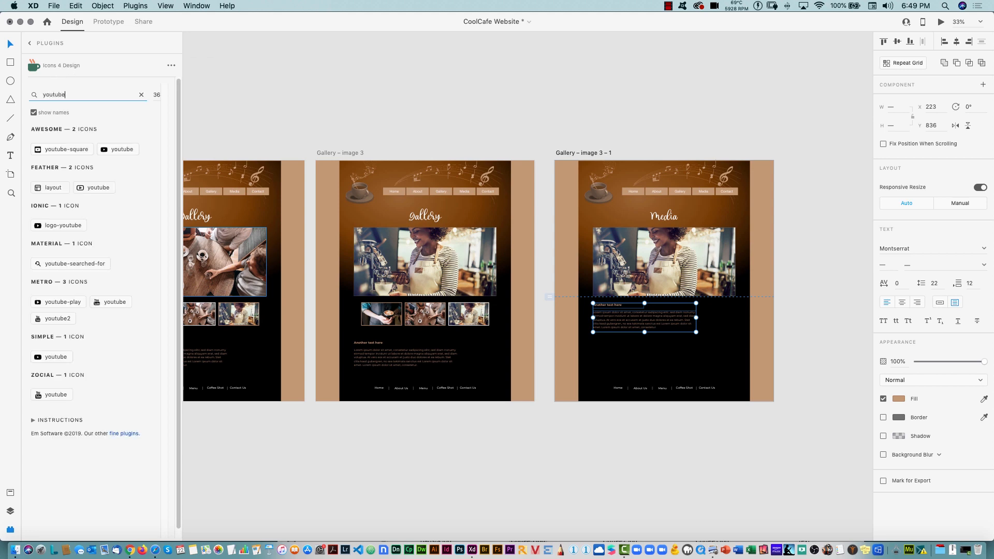
pyautogui.write('ube')
pyautogui.press('Return')
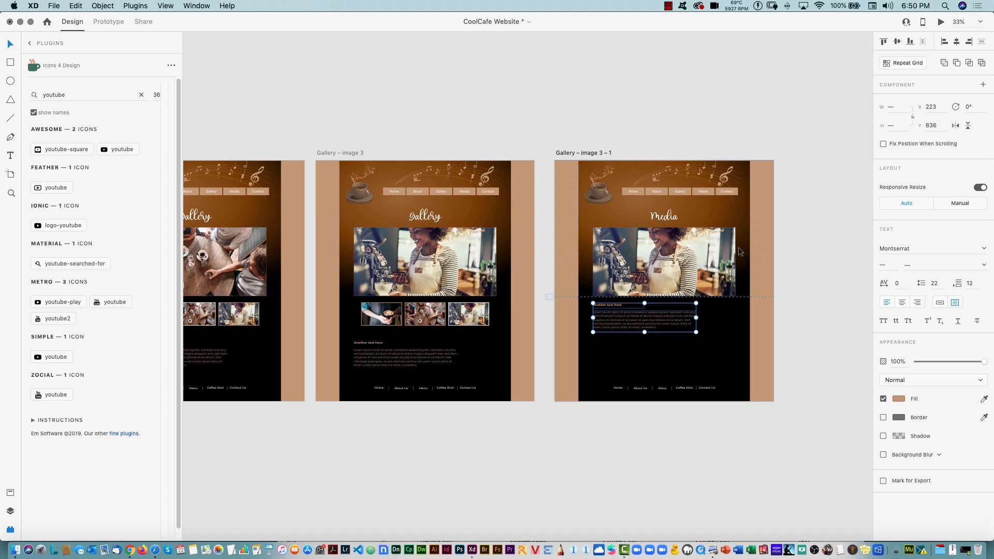
# Insert the Simple set's youtube icon on the Media artboard, enlarged to about 121 × 85 and centred on the large photo
pyautogui.click(560, 148)
pyautogui.moveTo(585, 152); pyautogui.dragTo(815, 404)
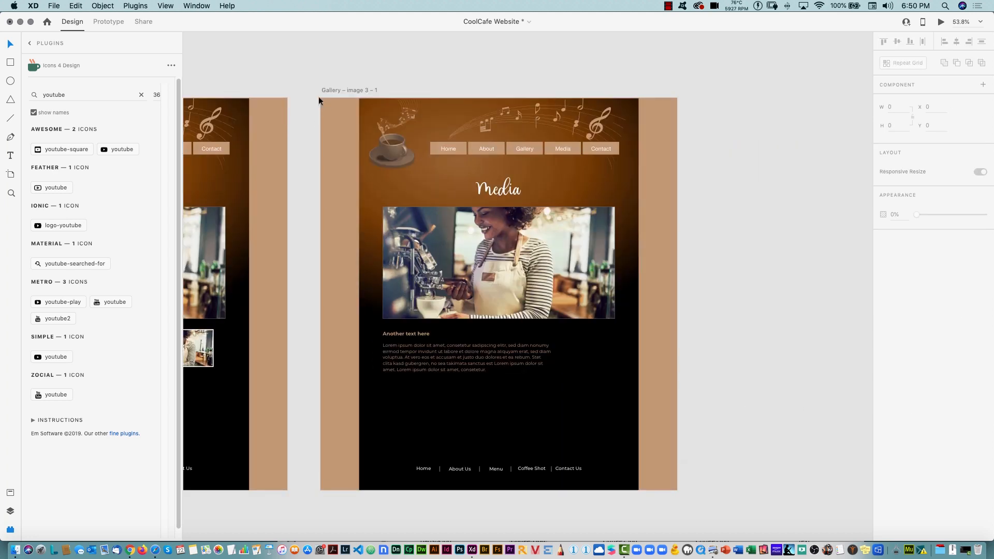
pyautogui.click(338, 88)
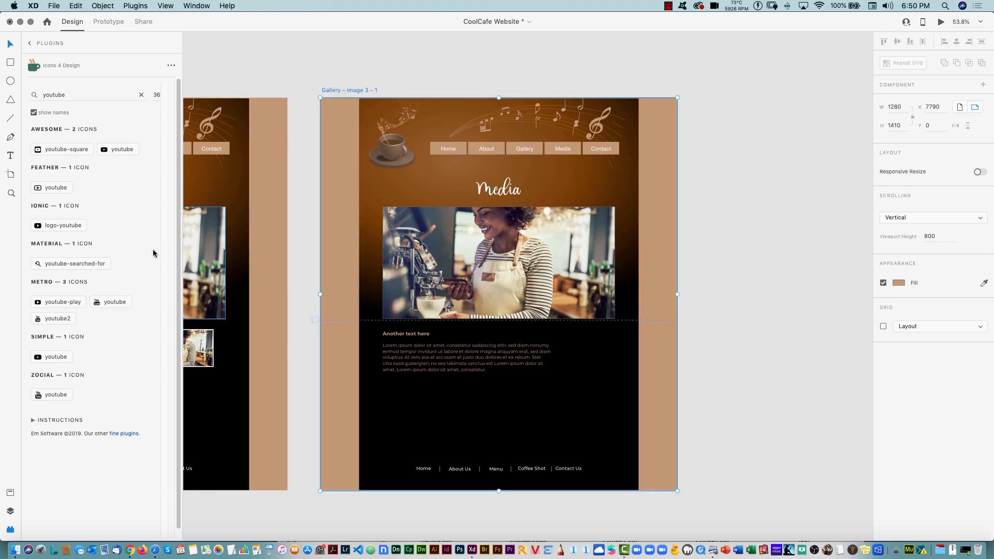
pyautogui.click(57, 357)
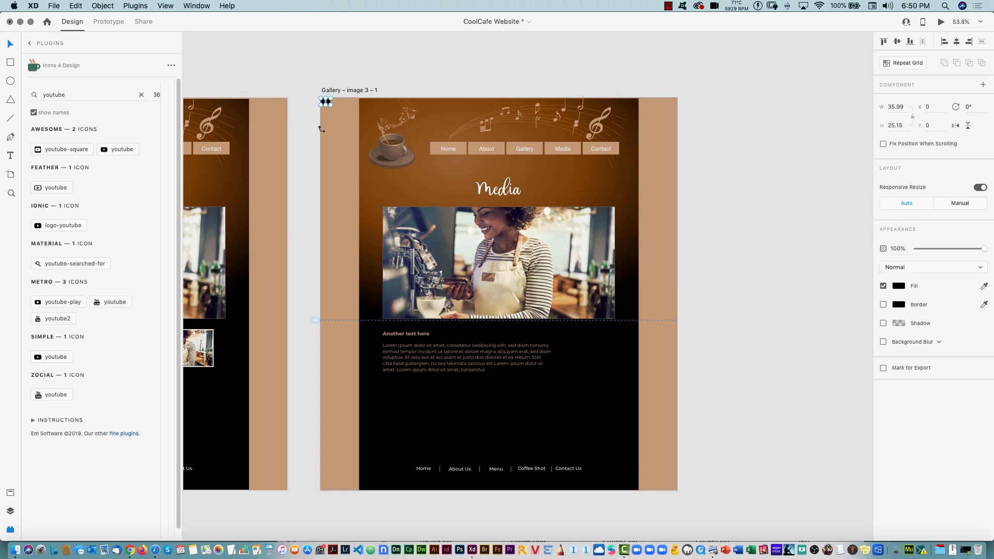
pyautogui.moveTo(330, 105); pyautogui.dragTo(533, 273)
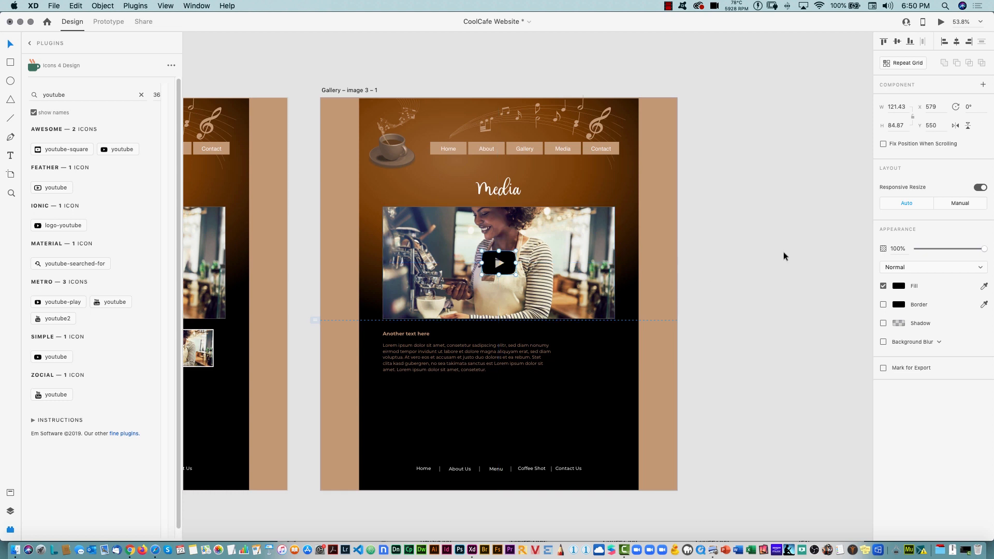
# Fill the youtube icon with the tan sampled from the page's side strip, and close the plugin list
pyautogui.click(984, 286)
pyautogui.click(656, 279)
pyautogui.click(742, 392)
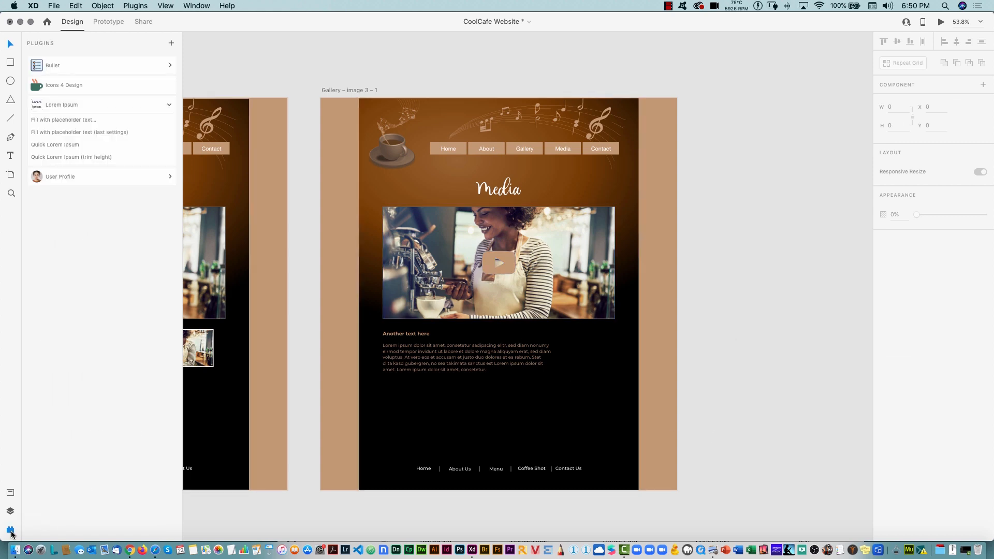
pyautogui.click(11, 531)
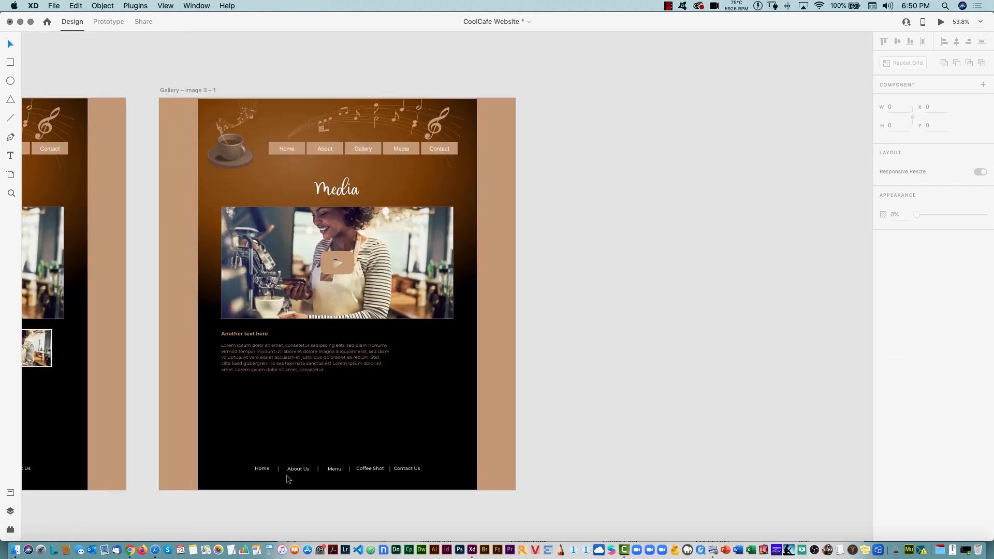
# Unlock the Media page's background rectangle, then select the artboard and bring all the artboards into view
pyautogui.hscroll(-5, 544, 343)
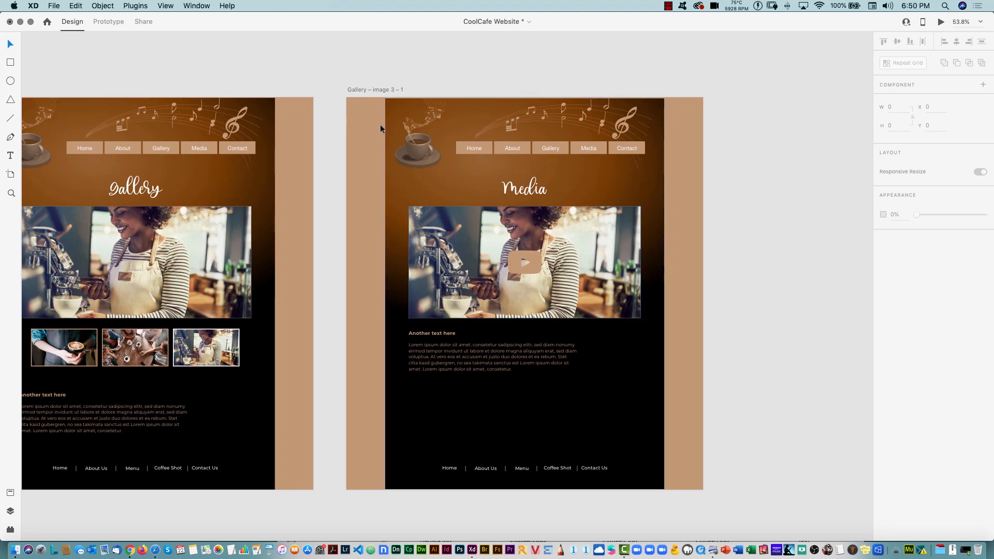
pyautogui.click(386, 108)
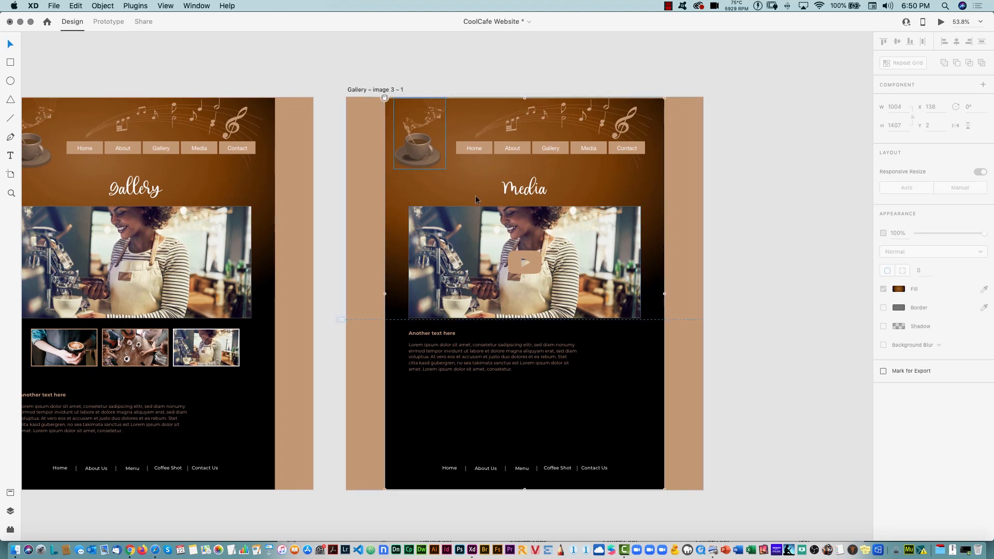
pyautogui.click(385, 100)
pyautogui.click(741, 235)
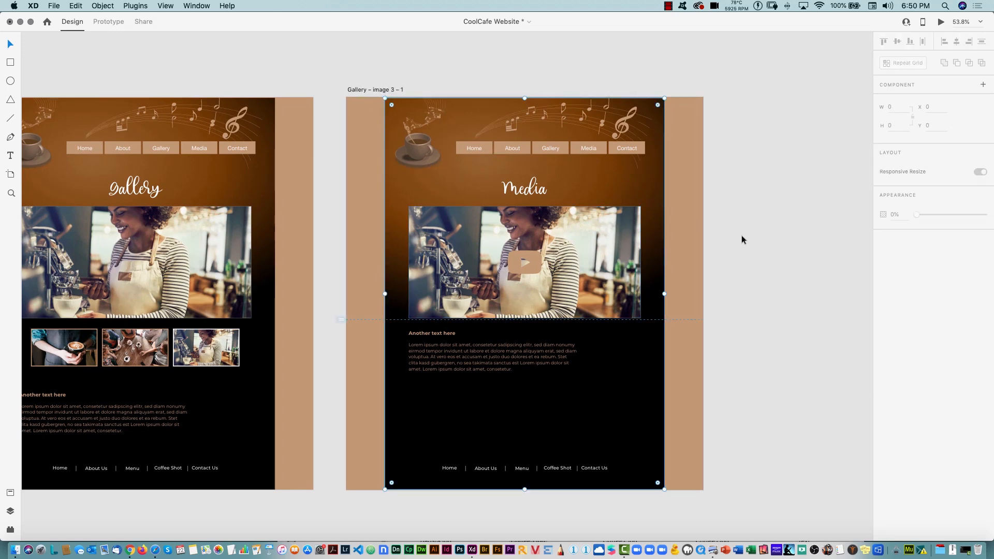
pyautogui.click(374, 91)
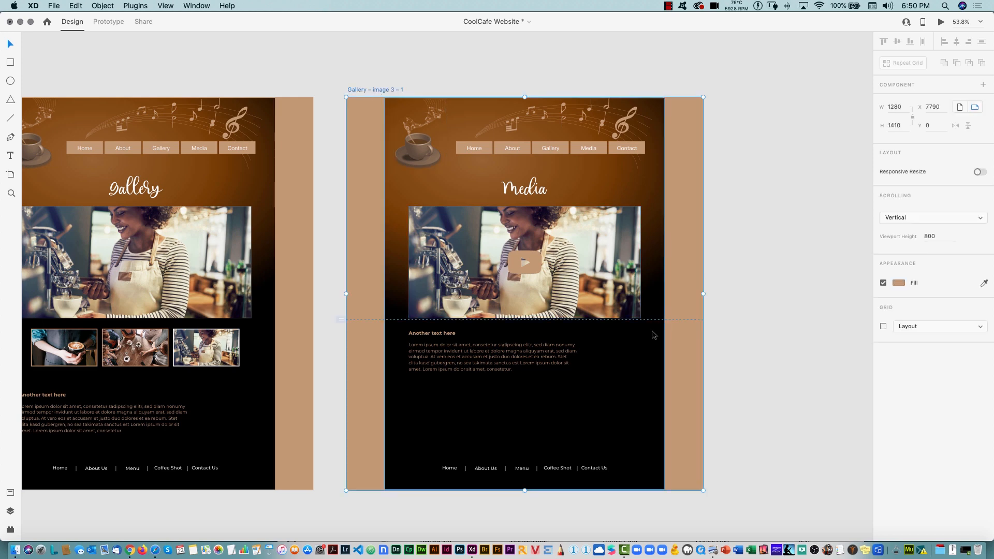
pyautogui.scroll(-1, 625, 363)
pyautogui.scroll(-10, 626, 365)
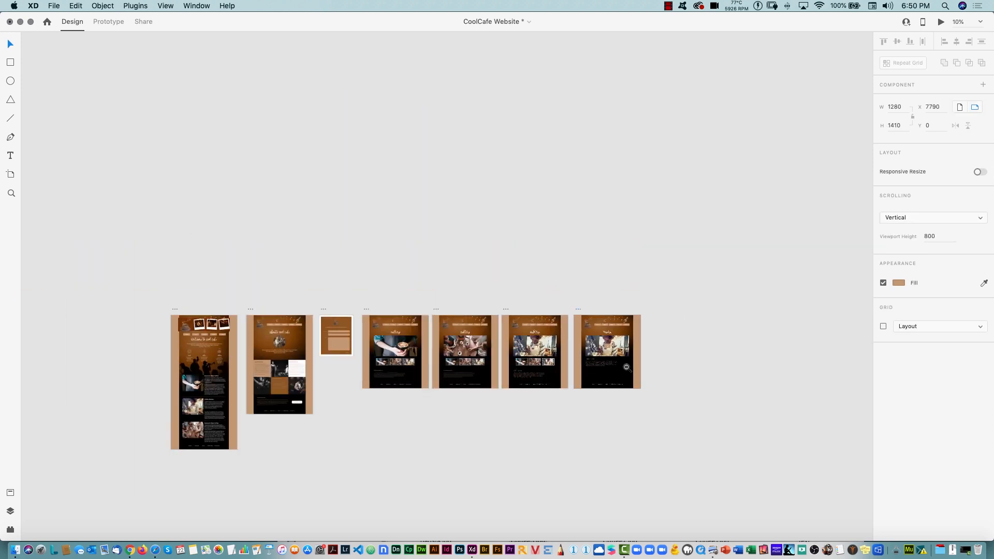
# Extend the bottom of the Media artboard to a height of about 2713
pyautogui.scroll(-4, 626, 365)
pyautogui.hscroll(2, 625, 366)
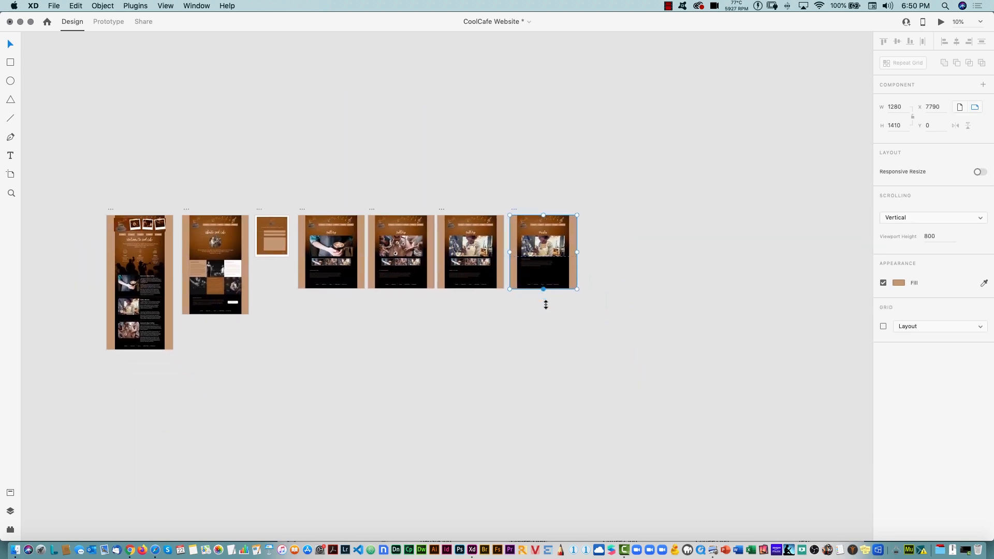
pyautogui.moveTo(546, 305); pyautogui.dragTo(554, 356)
pyautogui.click(625, 325)
# Stretch the Media page's background rectangle to about 2711 high and move the footer links down to about Y 2593
pyautogui.click(551, 266)
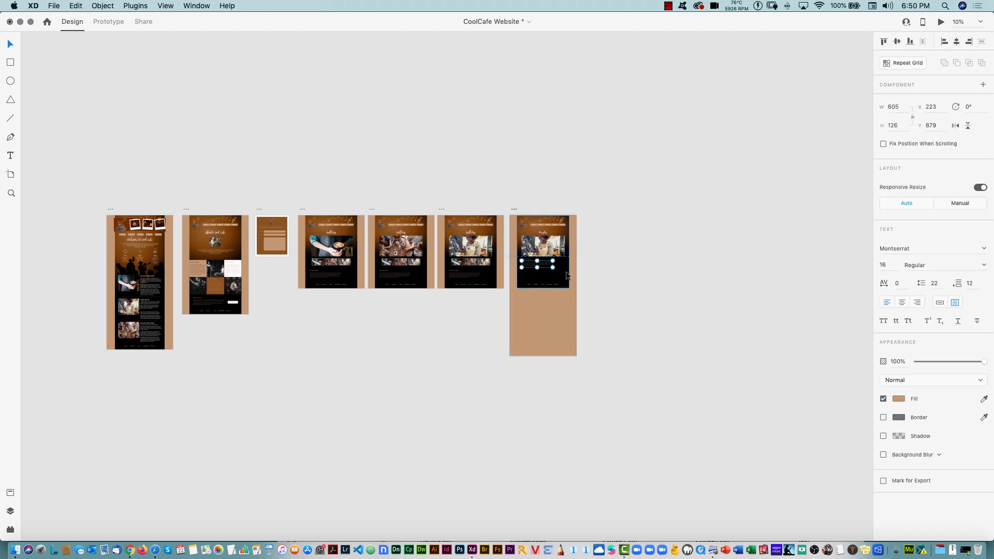
pyautogui.click(567, 276)
pyautogui.moveTo(543, 288); pyautogui.dragTo(547, 355)
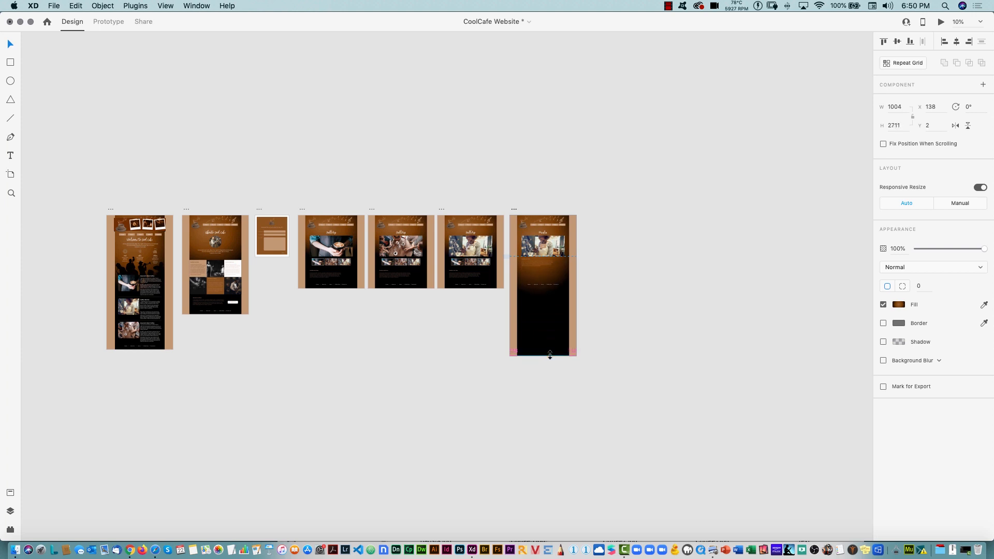
pyautogui.moveTo(545, 289); pyautogui.dragTo(559, 343)
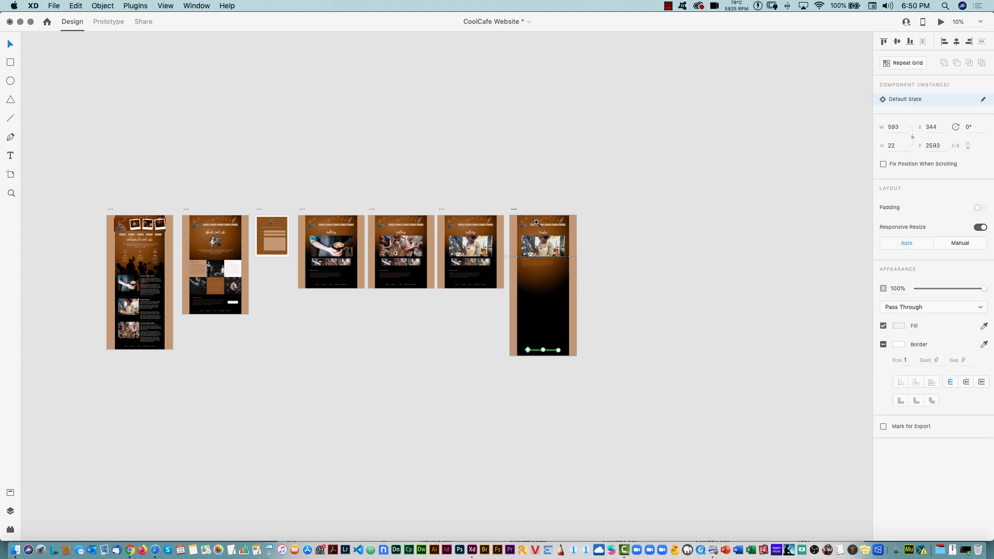
# Make a Repeat Grid from the play icon, photo, heading and paragraph, extend it downward to three blocks, and ungroup it
pyautogui.moveTo(503, 204); pyautogui.dragTo(632, 370)
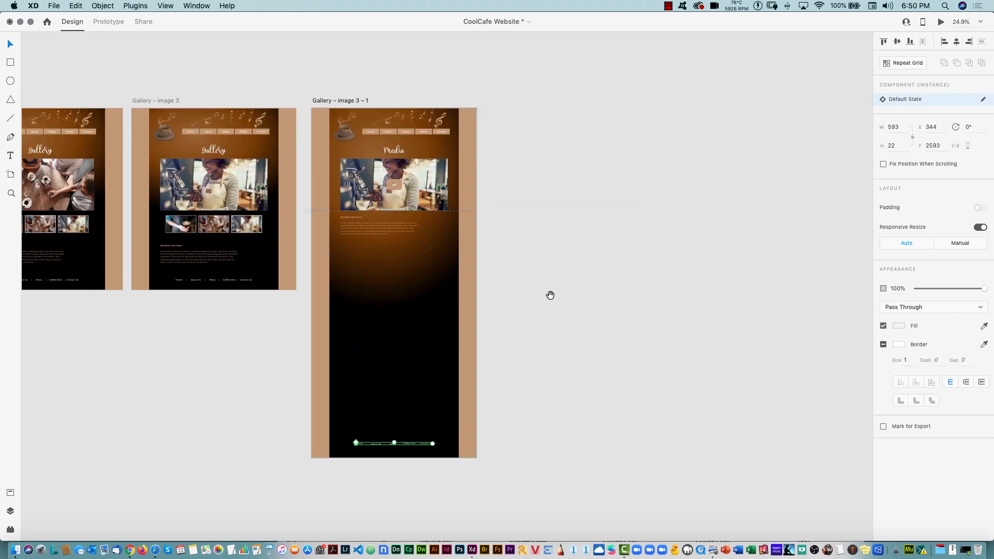
pyautogui.moveTo(306, 95); pyautogui.dragTo(498, 460)
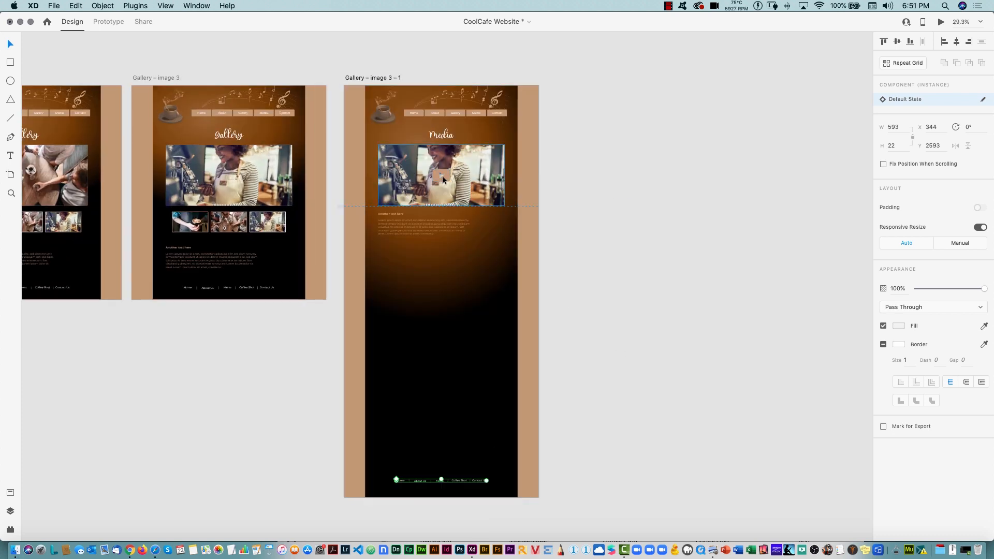
pyautogui.click(442, 175)
pyautogui.keyDown('shift'); pyautogui.click(480, 175); pyautogui.keyUp('shift')
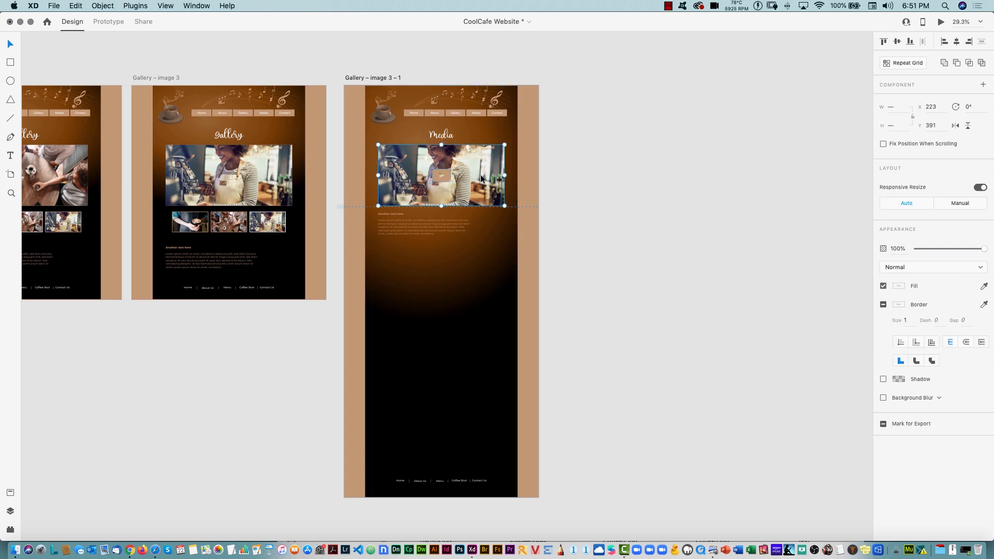
pyautogui.keyDown('shift'); pyautogui.click(401, 215); pyautogui.keyUp('shift')
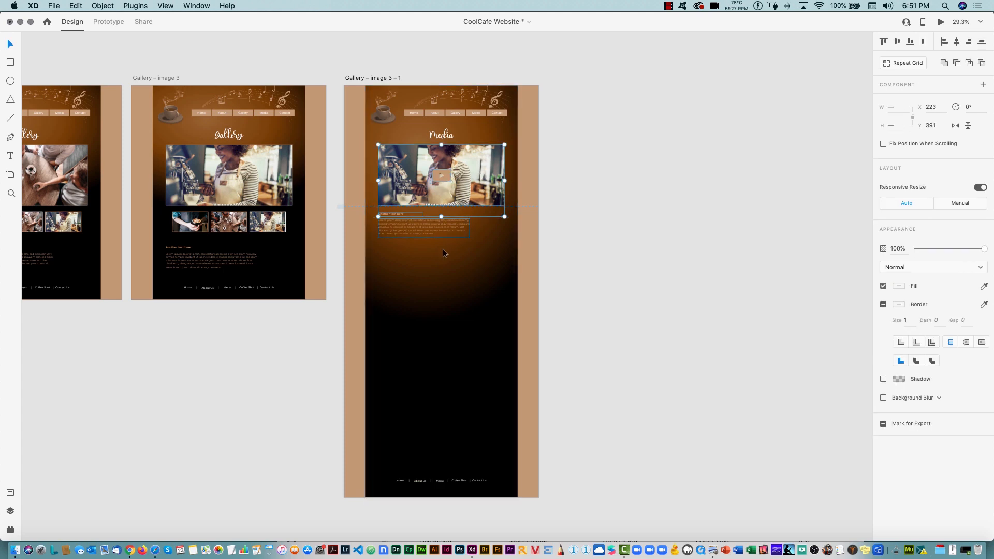
pyautogui.keyDown('shift'); pyautogui.click(424, 233); pyautogui.keyUp('shift')
pyautogui.click(904, 65)
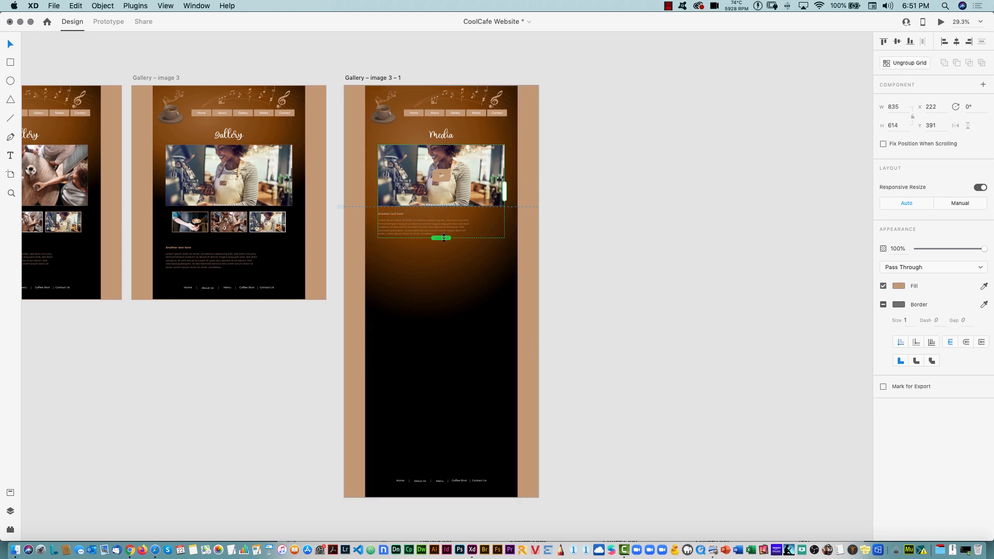
pyautogui.moveTo(441, 237); pyautogui.dragTo(452, 442)
pyautogui.click(902, 65)
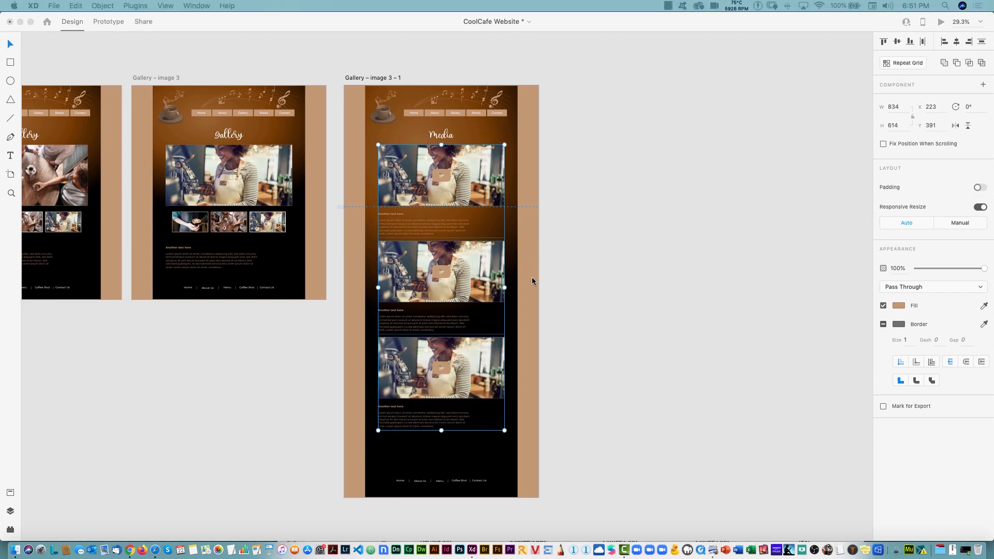
# Replace the three block photos, from first to third, with Jazz1.jpg, Jazz2.jpg and Jazz3.jpg from the CoolCafe folder in Finder
pyautogui.press('super+Tab')
pyautogui.press('super+Tab')
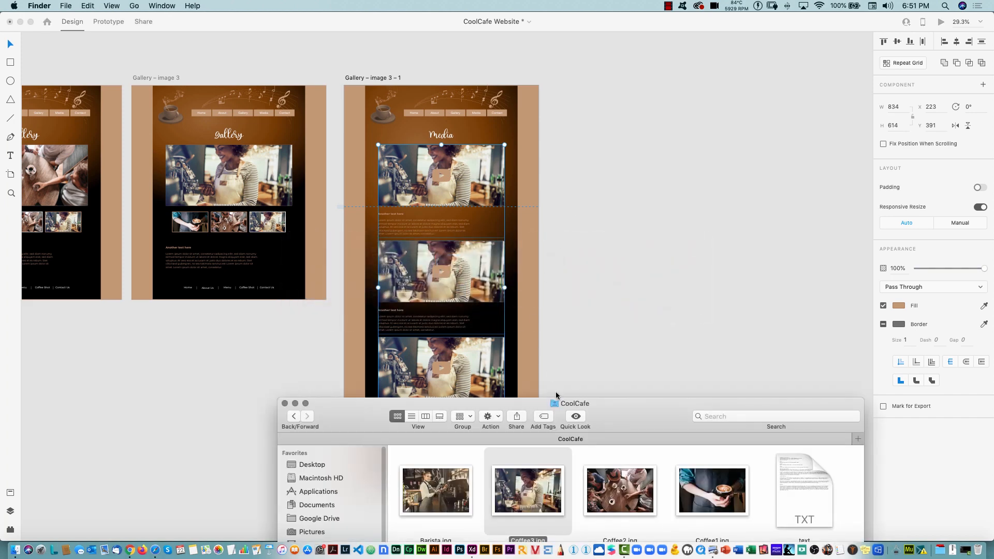
pyautogui.moveTo(597, 403); pyautogui.dragTo(861, 124)
pyautogui.moveTo(881, 320); pyautogui.dragTo(484, 177)
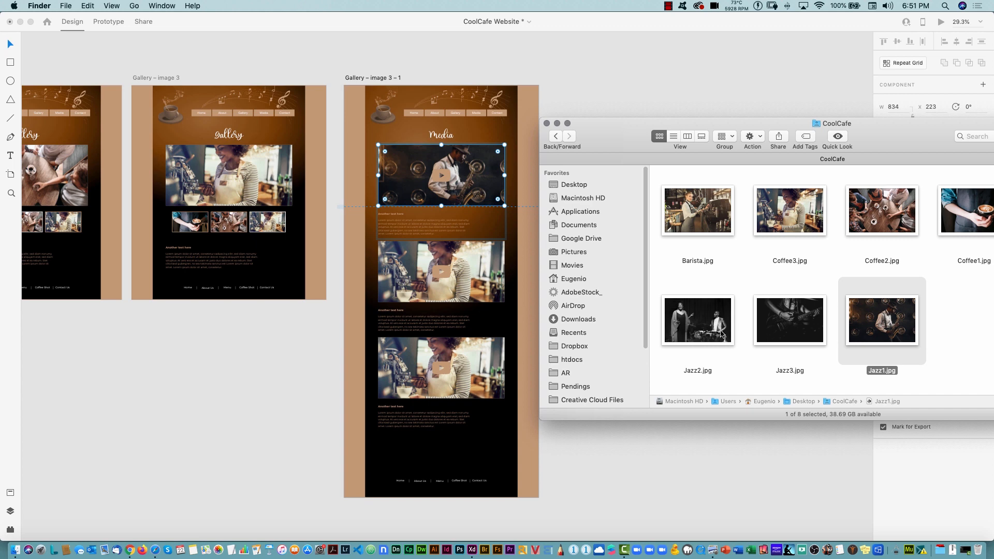
pyautogui.moveTo(722, 334); pyautogui.dragTo(466, 271)
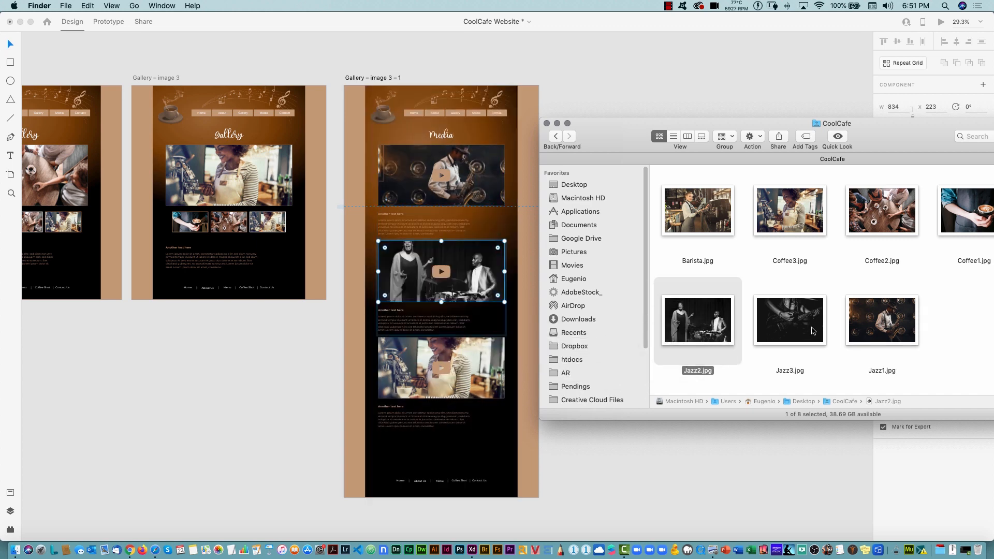
pyautogui.moveTo(812, 331); pyautogui.dragTo(466, 369)
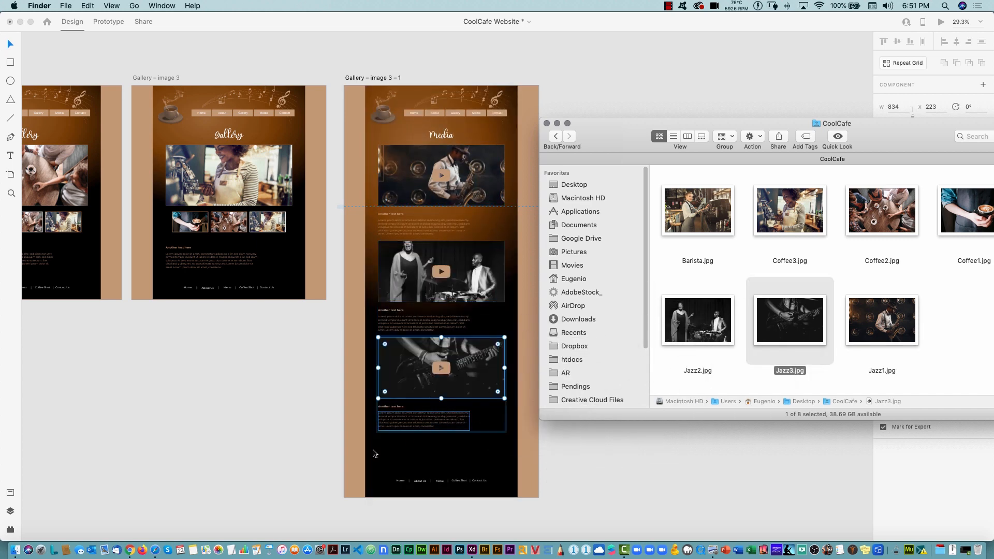
pyautogui.click(330, 502)
pyautogui.click(607, 434)
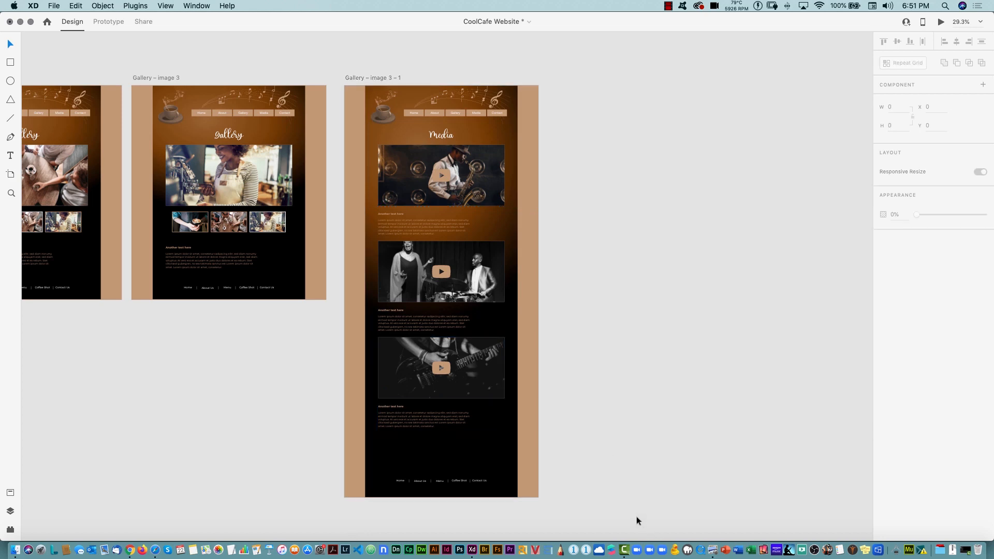
# Move the footer links up beneath the last text block and shorten the background rectangle to about 2457 high
pyautogui.click(501, 471)
pyautogui.moveTo(444, 495); pyautogui.dragTo(438, 459)
pyautogui.click(460, 489)
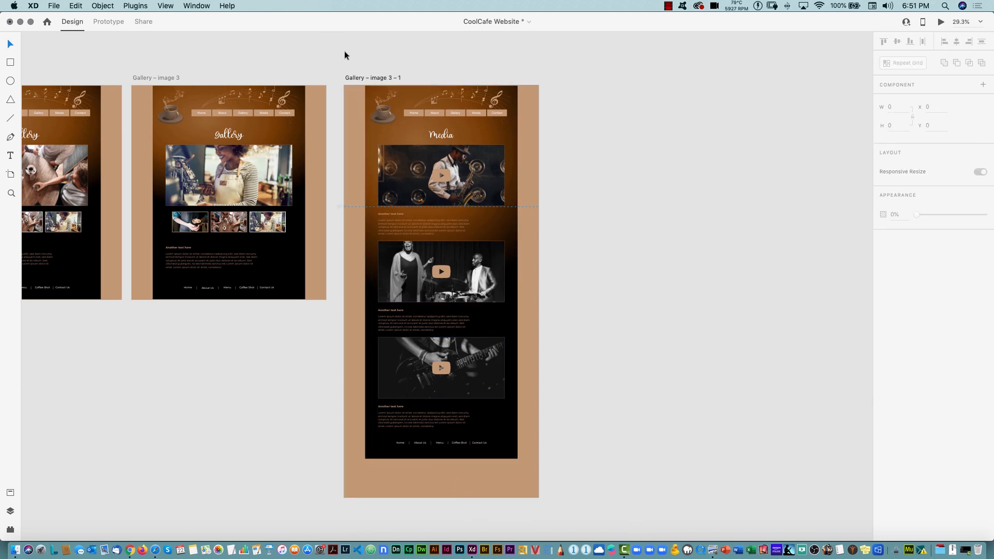
# Shorten the artboard to about 2459 high to match its background, and rename it Media
pyautogui.click(355, 79)
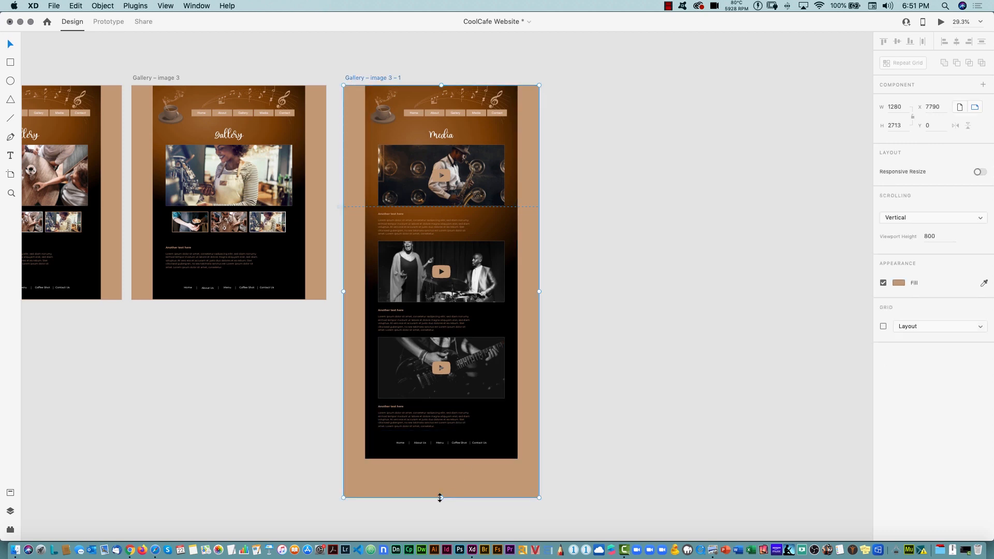
pyautogui.moveTo(437, 486); pyautogui.dragTo(438, 460)
pyautogui.click(676, 207)
pyautogui.hscroll(2, 595, 160)
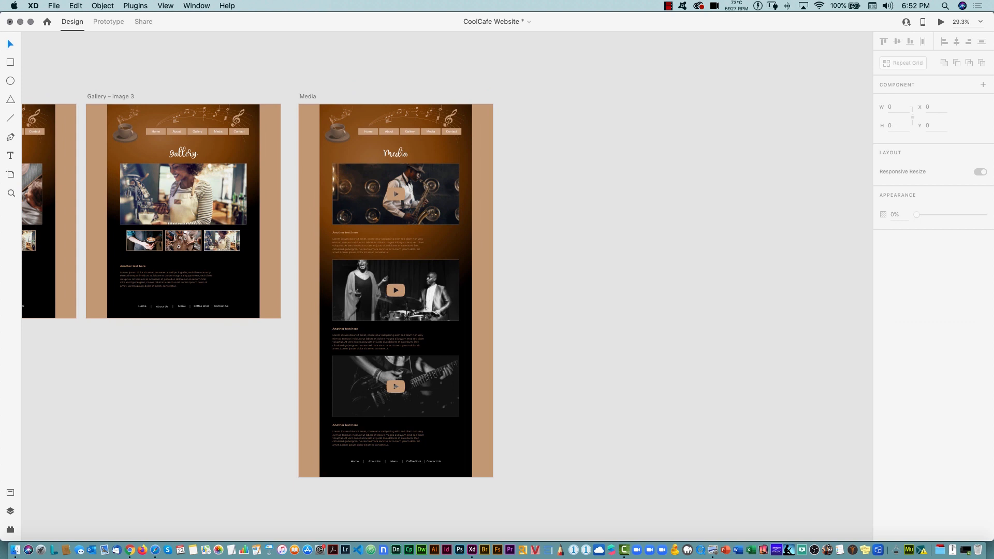
# Duplicate the Media artboard and place the copy beside the original
pyautogui.press('super+Tab')
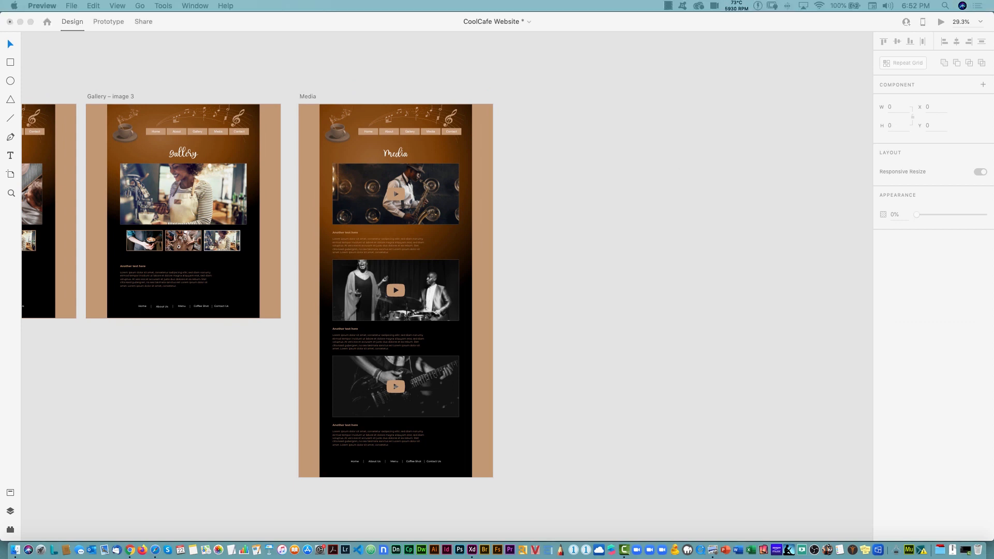
pyautogui.click(549, 225)
pyautogui.click(309, 97)
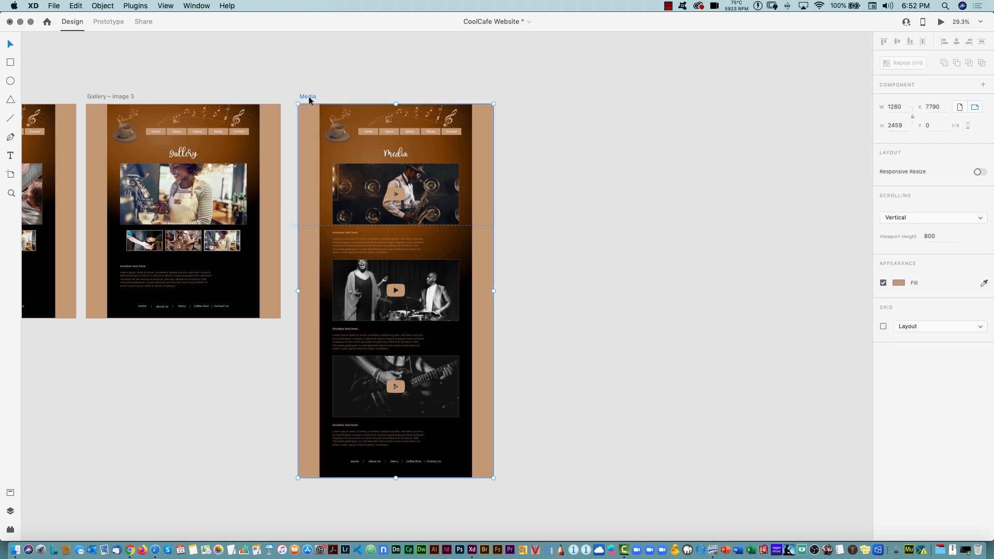
pyautogui.moveTo(309, 96); pyautogui.dragTo(524, 95)
pyautogui.click(567, 76)
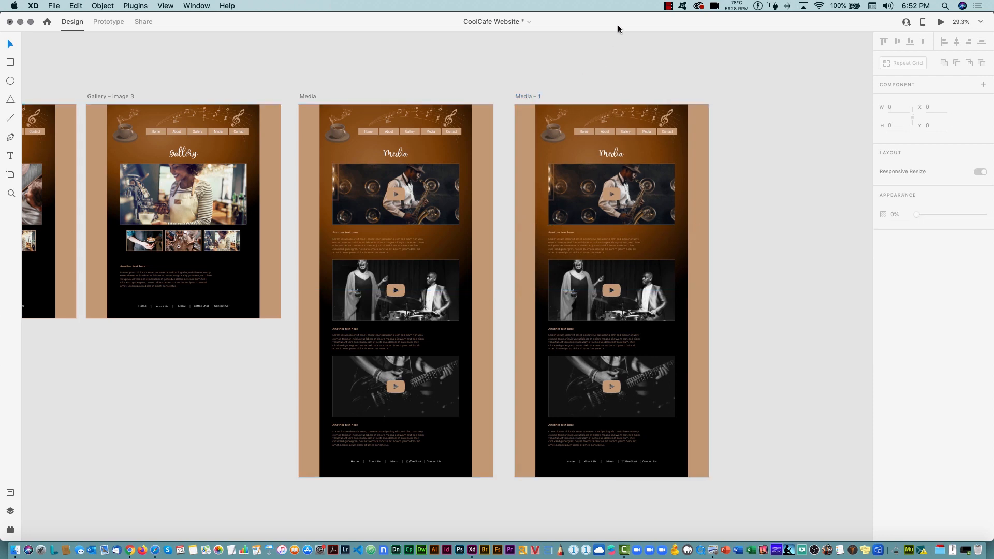
# Delete all three photo-and-text blocks from the duplicated Media artboard
pyautogui.click(659, 301)
pyautogui.press('Delete')
pyautogui.click(672, 378)
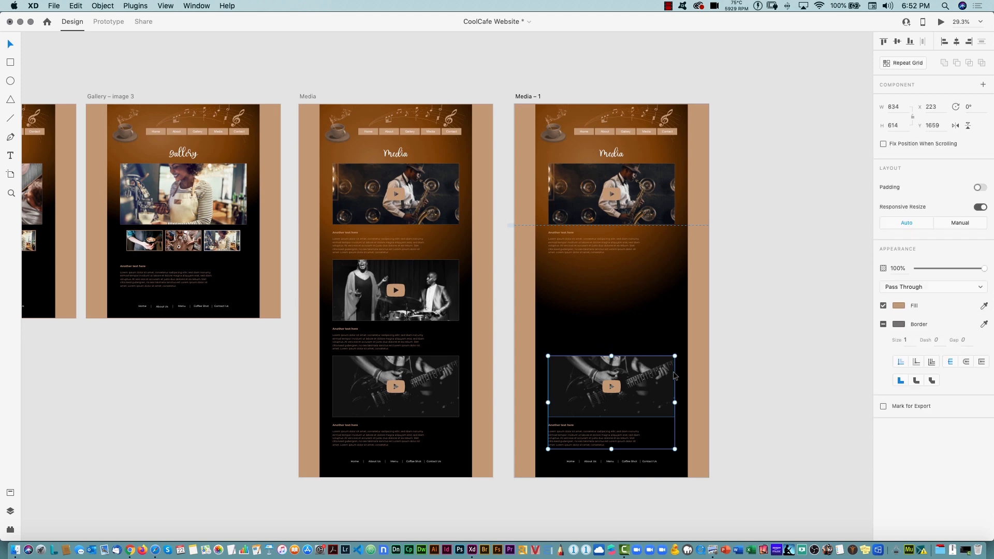
pyautogui.press('Delete')
pyautogui.click(665, 212)
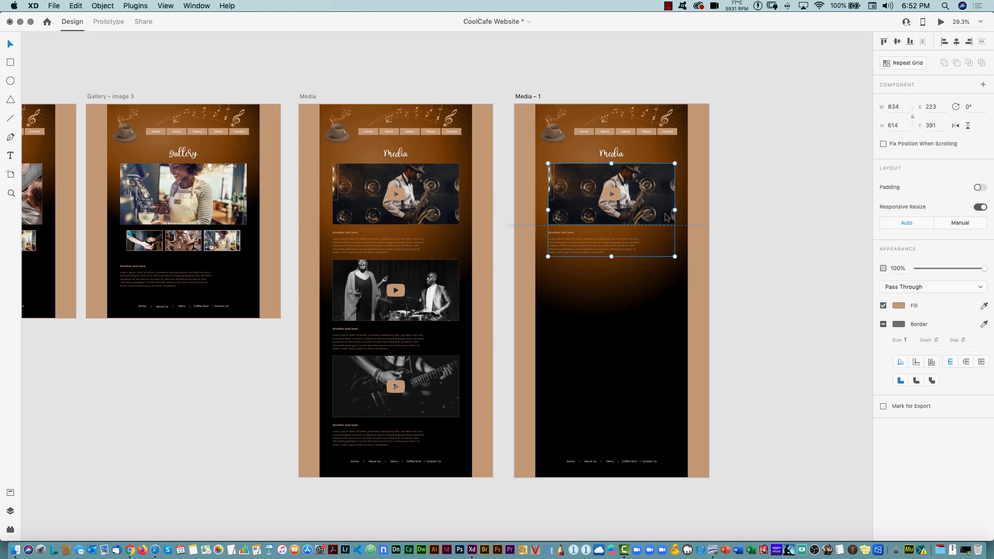
pyautogui.press('Delete')
# Change the duplicated artboard's page heading to "contact"
pyautogui.click(610, 152)
pyautogui.doubleClick(609, 152)
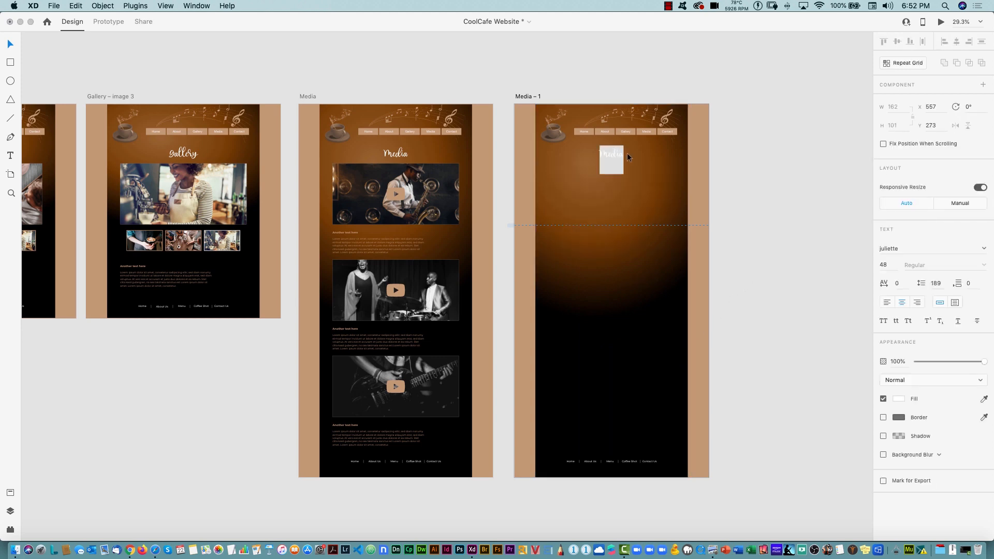
pyautogui.write('contact')
pyautogui.press('Escape')
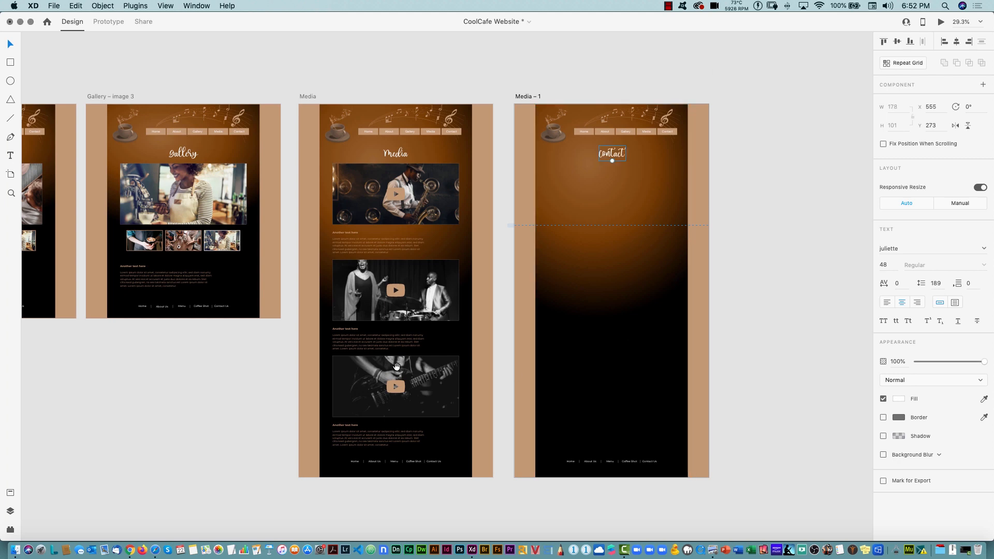
# Copy the contact form from the small artboard and paste it under the contact heading, at about X 355, Y 400
pyautogui.moveTo(249, 373); pyautogui.dragTo(674, 352)
pyautogui.hscroll(-10, 673, 352)
pyautogui.moveTo(321, 116); pyautogui.dragTo(433, 248)
pyautogui.press('super+c')
pyautogui.hscroll(15, 437, 262)
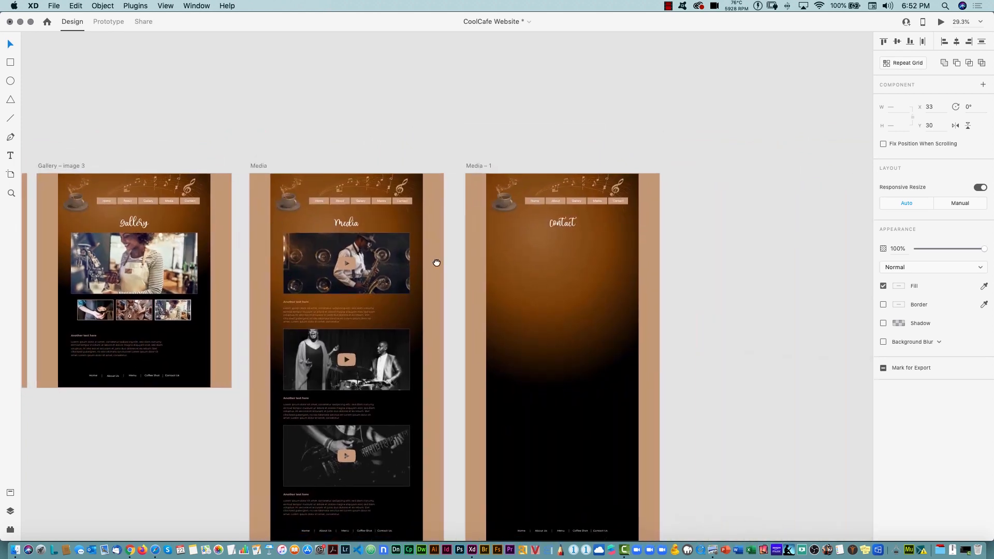
pyautogui.hscroll(5, 436, 262)
pyautogui.scroll(-3, 436, 262)
pyautogui.click(497, 232)
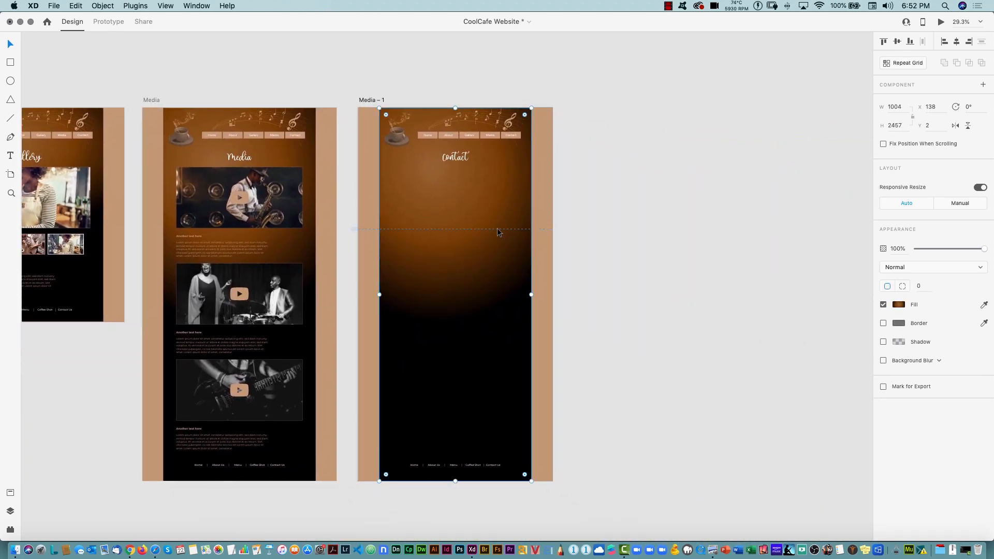
pyautogui.press('super+v')
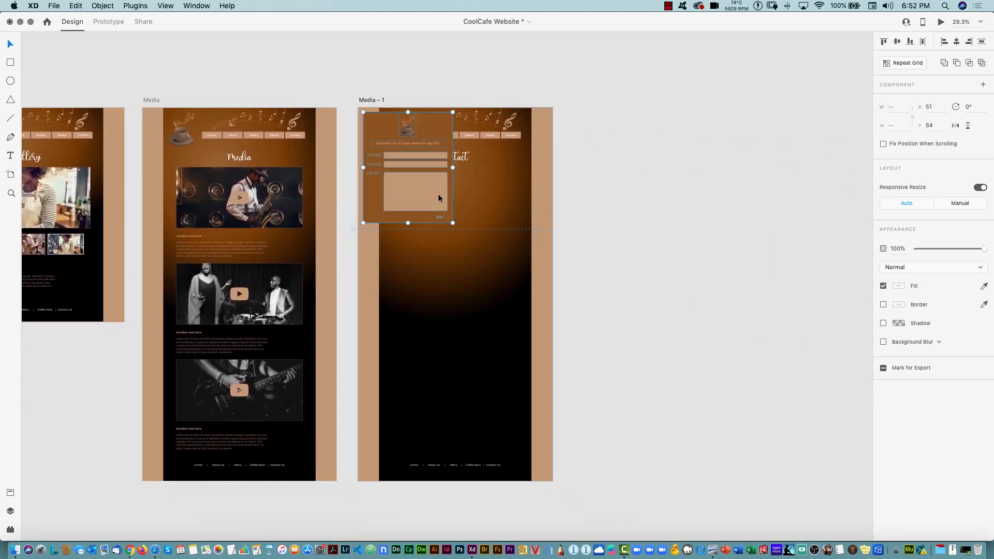
pyautogui.moveTo(438, 196); pyautogui.dragTo(483, 243)
# Delete the coffee cup image from the pasted form and lower the form background's upper edge to just above its title
pyautogui.moveTo(350, 99); pyautogui.dragTo(582, 306)
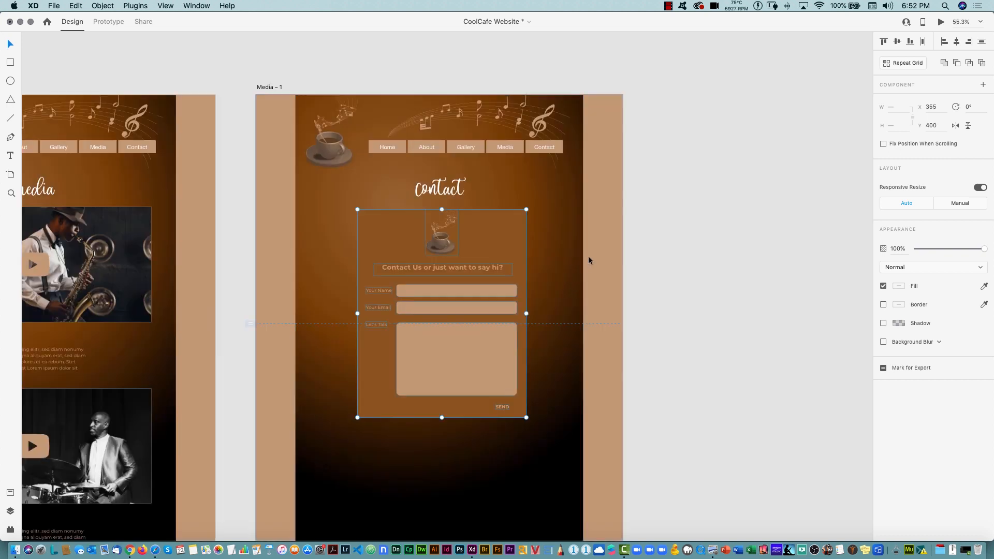
pyautogui.doubleClick(445, 243)
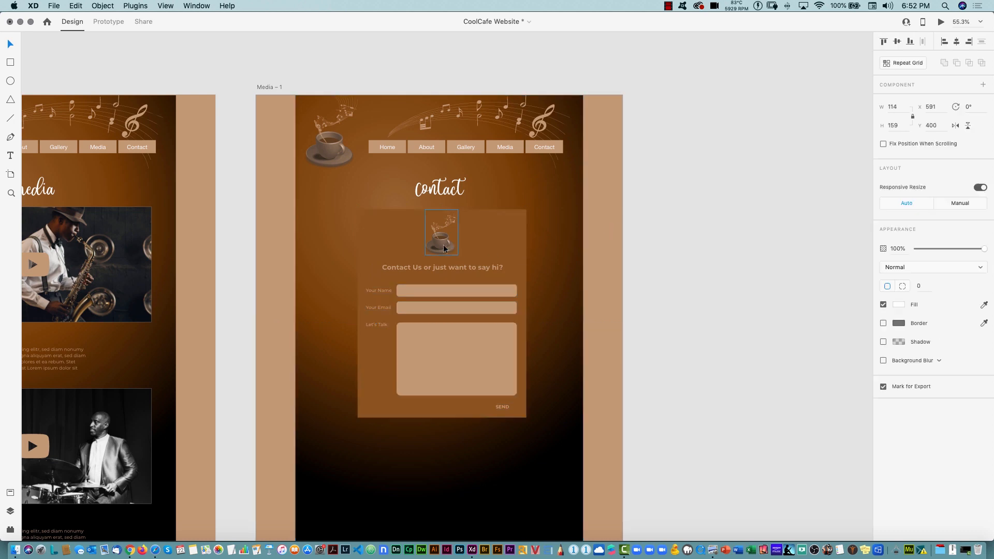
pyautogui.press('Delete')
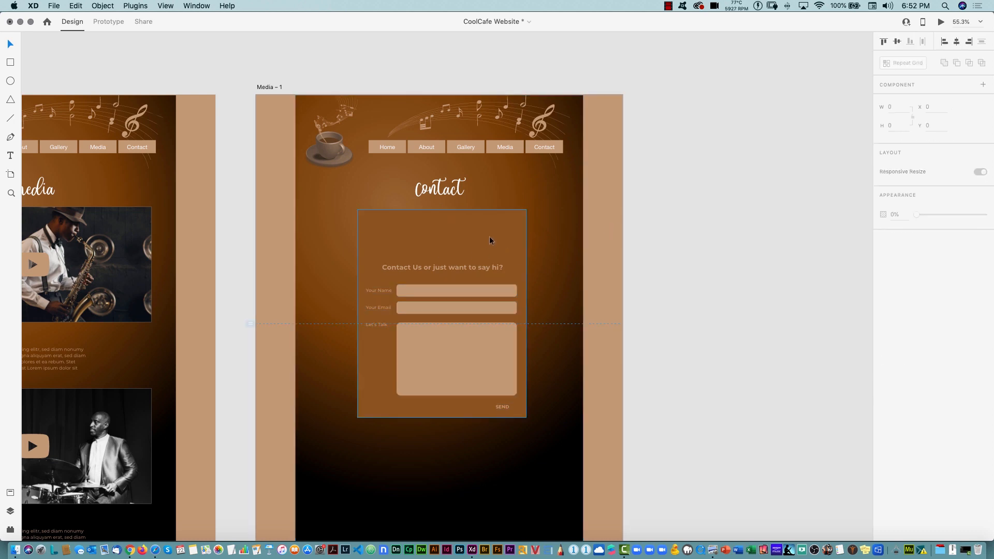
pyautogui.click(443, 217)
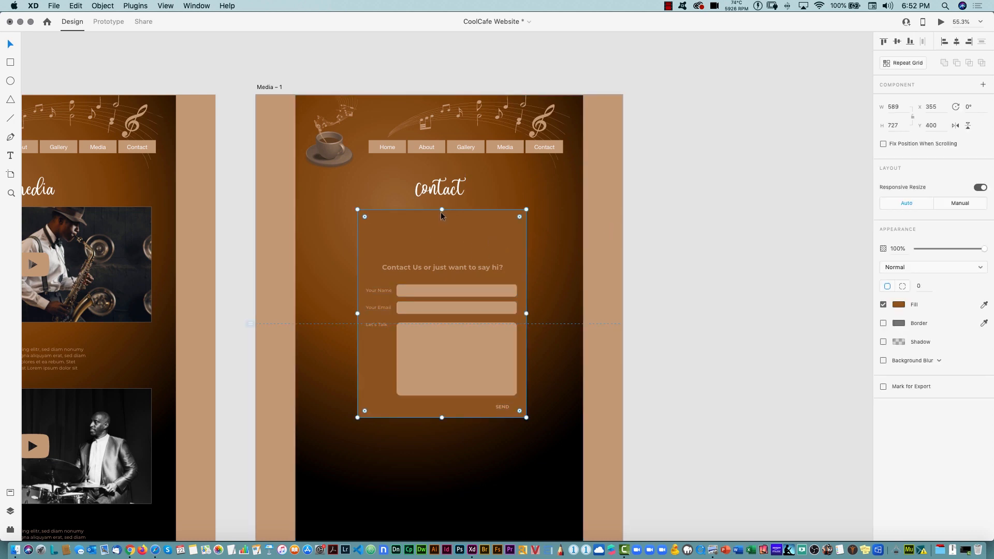
pyautogui.moveTo(441, 210); pyautogui.dragTo(441, 255)
pyautogui.click(694, 193)
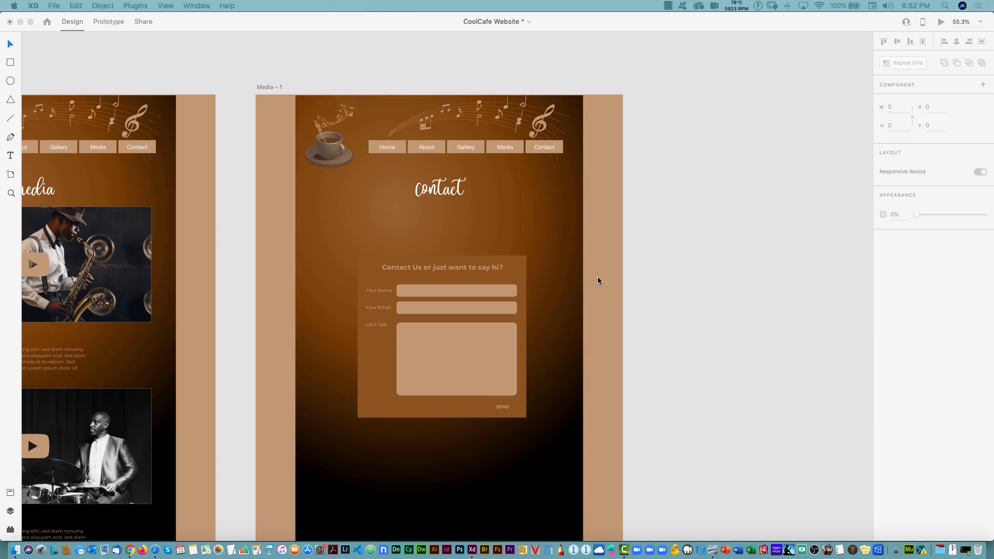
# Place Barista.jpg from the CoolCafe folder in Finder onto the contact page, over the form at about X 170, Y 286
pyautogui.press('super+Tab')
pyautogui.press('super+Tab')
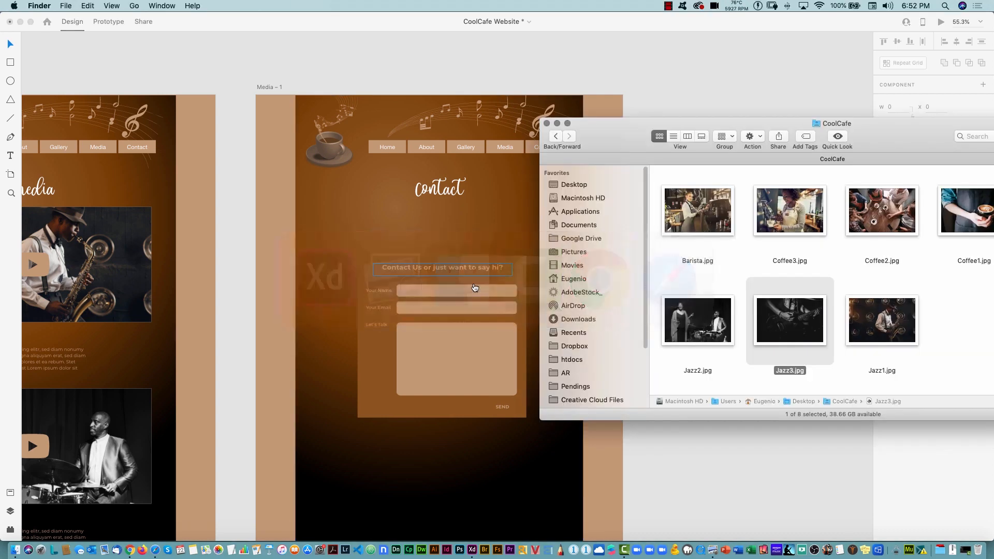
pyautogui.moveTo(698, 203); pyautogui.dragTo(709, 77)
pyautogui.moveTo(788, 110); pyautogui.dragTo(384, 217)
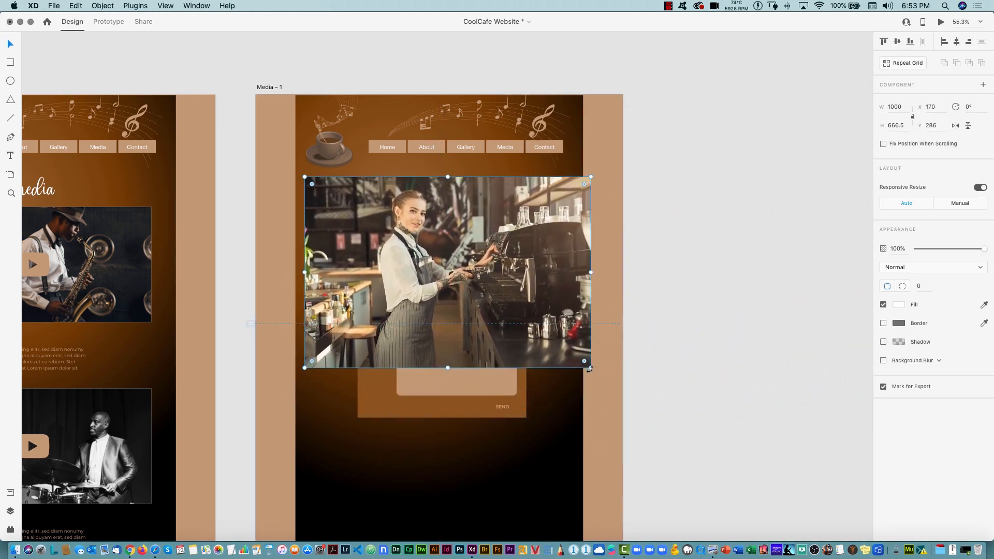
# Fit the barista photo below the contact heading at about 926 × 617.5 and stack it behind the form, just above Rectangle 1
pyautogui.moveTo(494, 223); pyautogui.dragTo(501, 255)
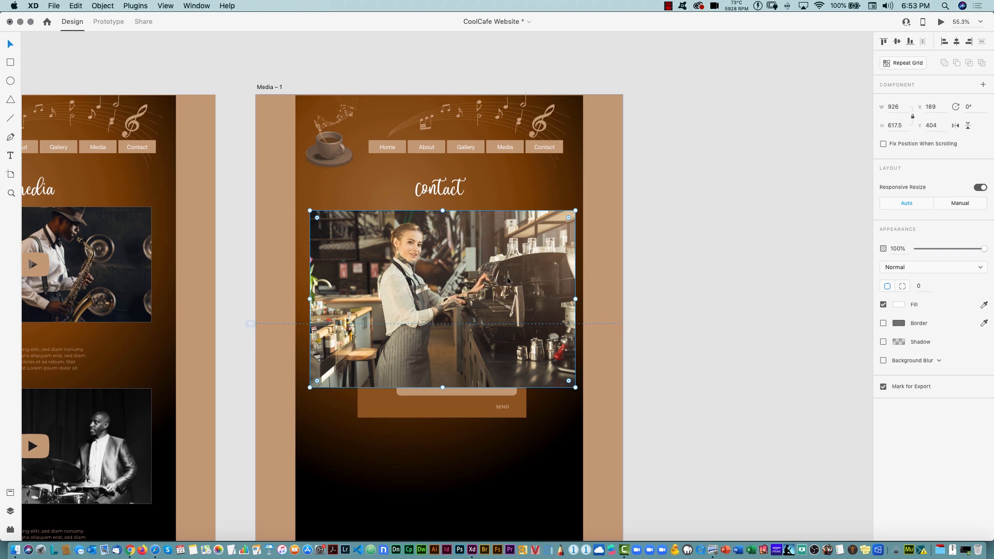
pyautogui.rightClick(508, 280)
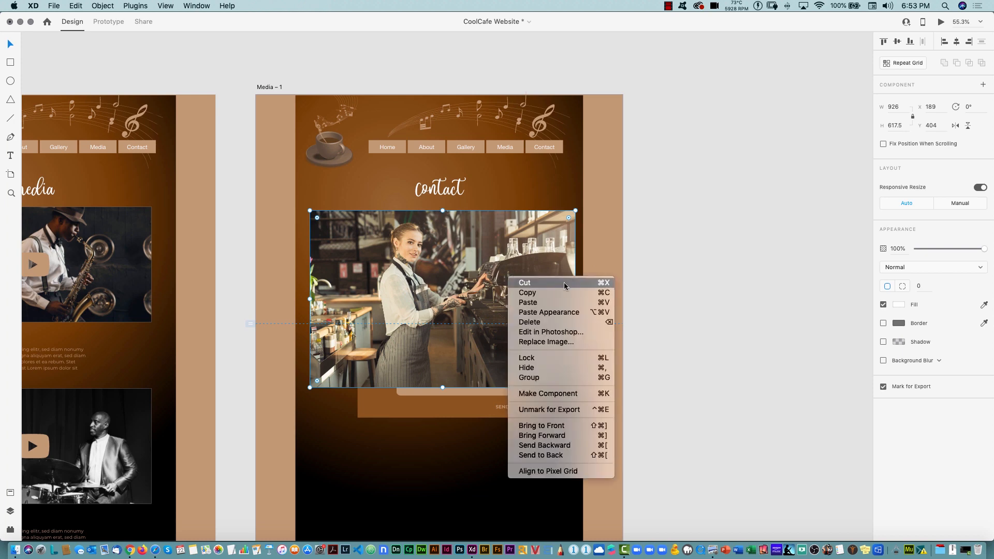
pyautogui.click(621, 450)
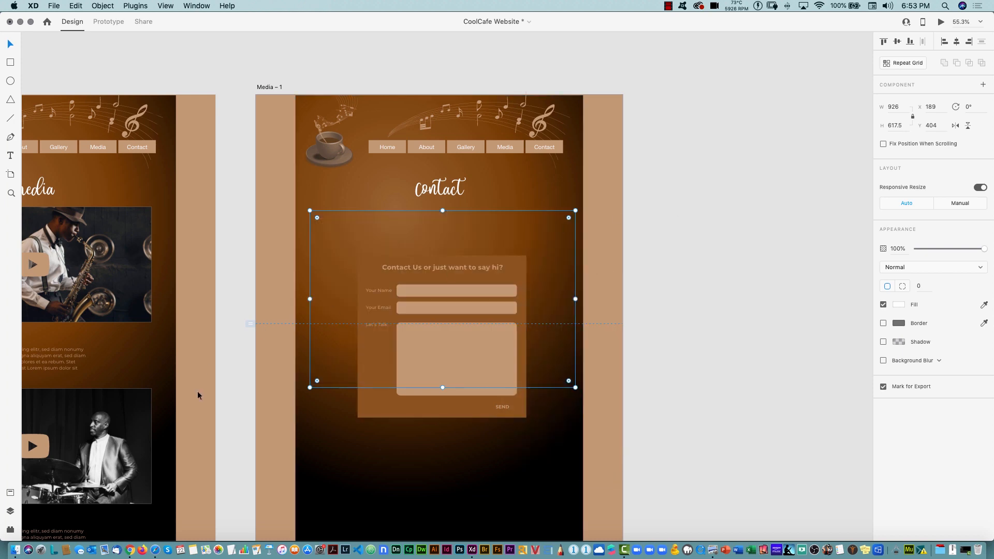
pyautogui.click(10, 511)
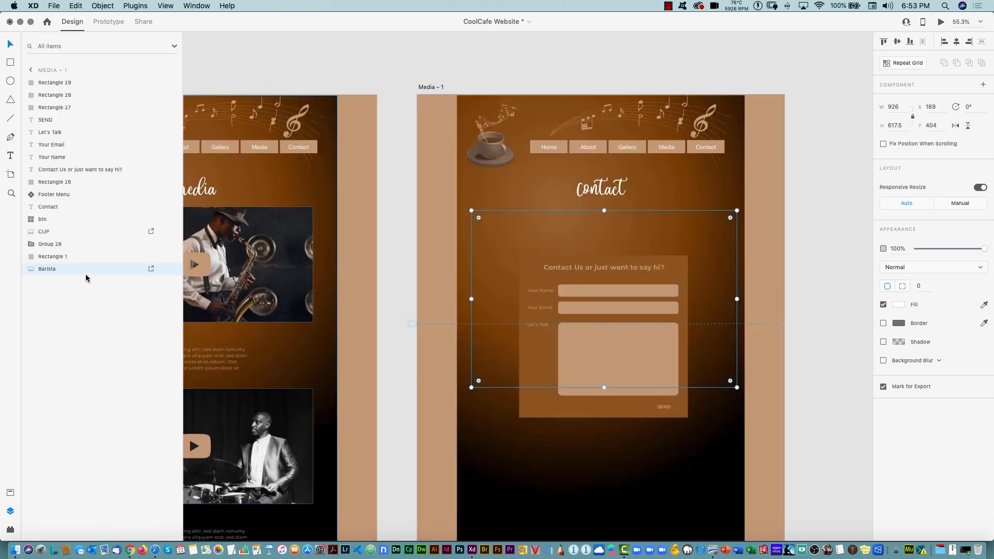
pyautogui.moveTo(47, 268)
pyautogui.mouseDown()
pyautogui.moveTo(48, 252)
pyautogui.moveTo(53, 259)
pyautogui.mouseUp()
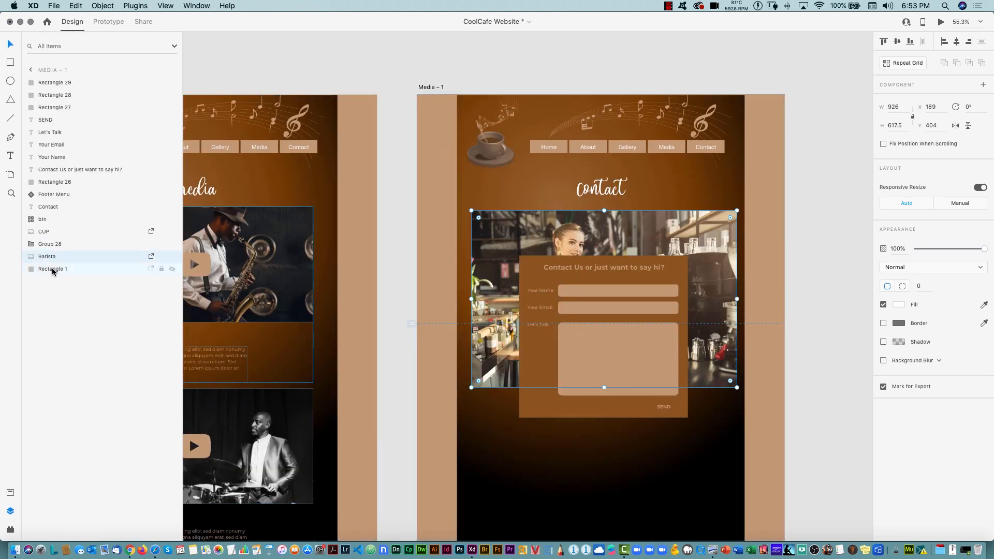
pyautogui.click(52, 268)
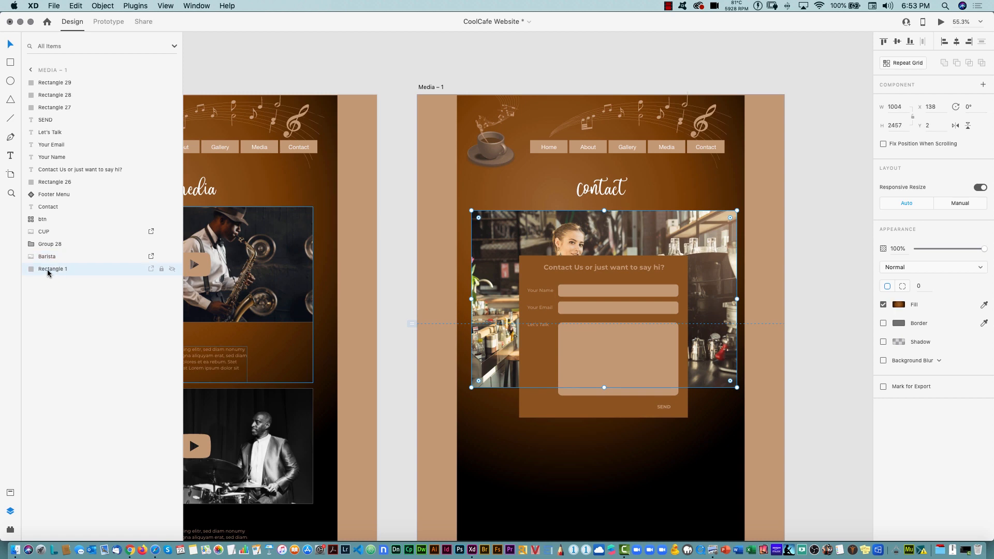
pyautogui.click(828, 188)
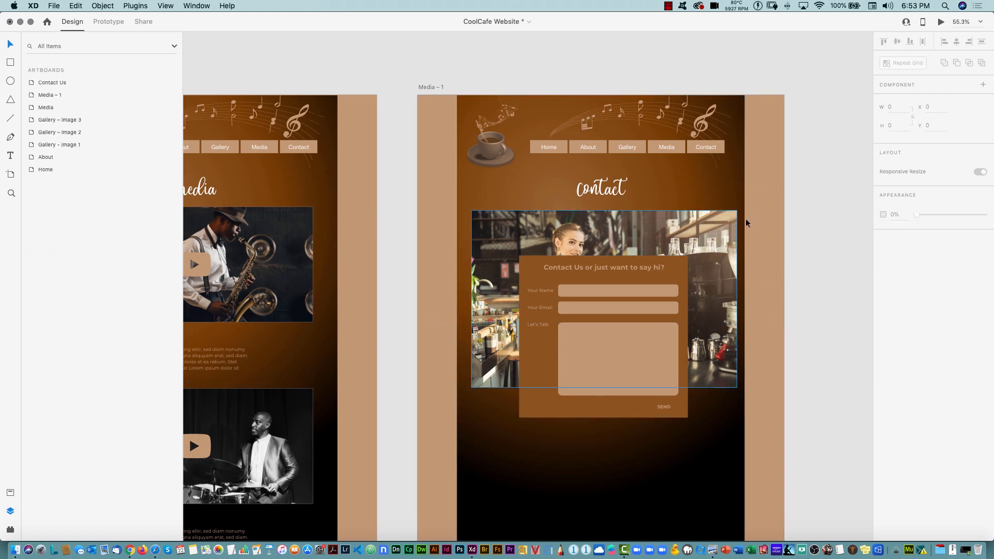
# Apply an Object Blur to the barista photo behind the contact form and increase the blur amount slightly
pyautogui.click(720, 232)
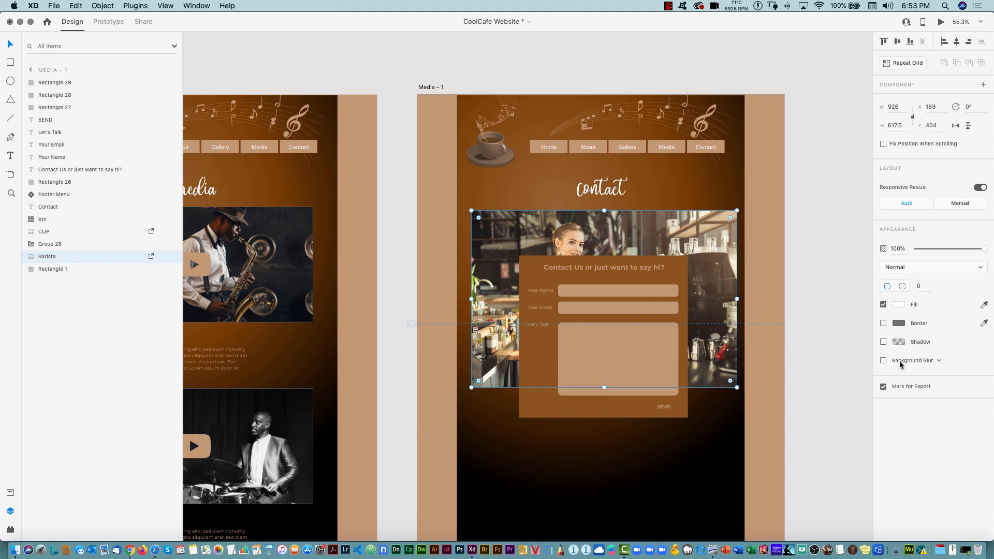
pyautogui.click(940, 362)
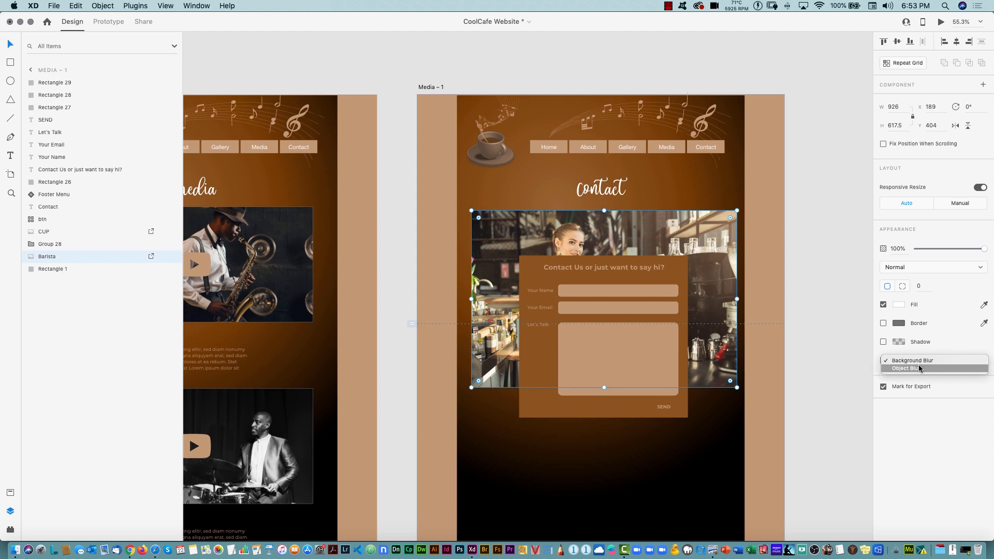
pyautogui.click(920, 368)
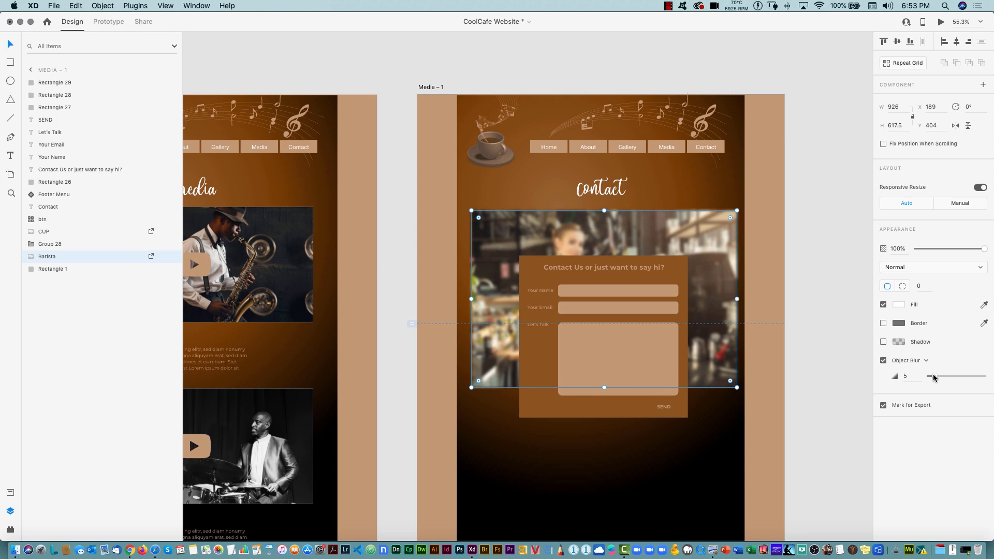
pyautogui.moveTo(934, 377); pyautogui.dragTo(940, 377)
pyautogui.click(830, 307)
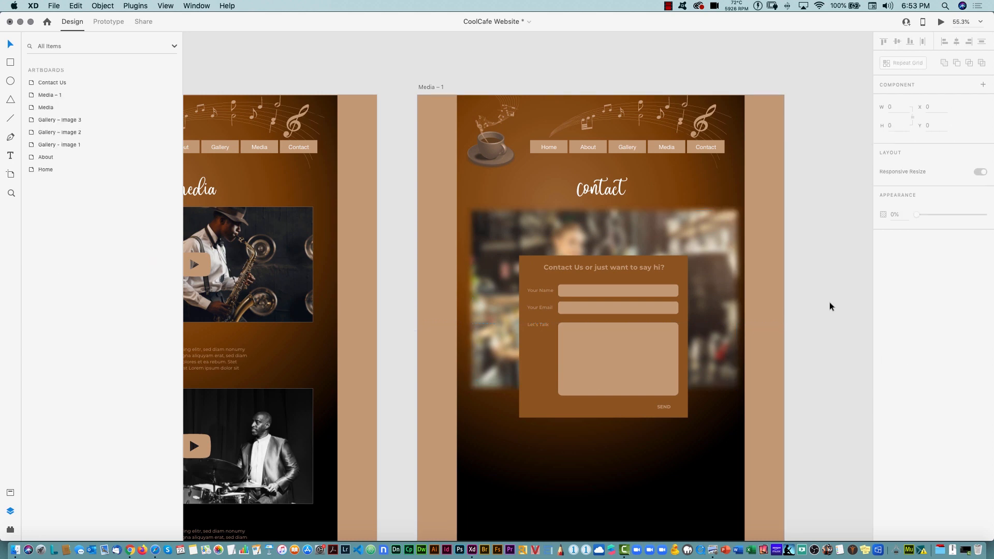
# Lower the opacity of the contact form background's fill to about 67%
pyautogui.click(686, 278)
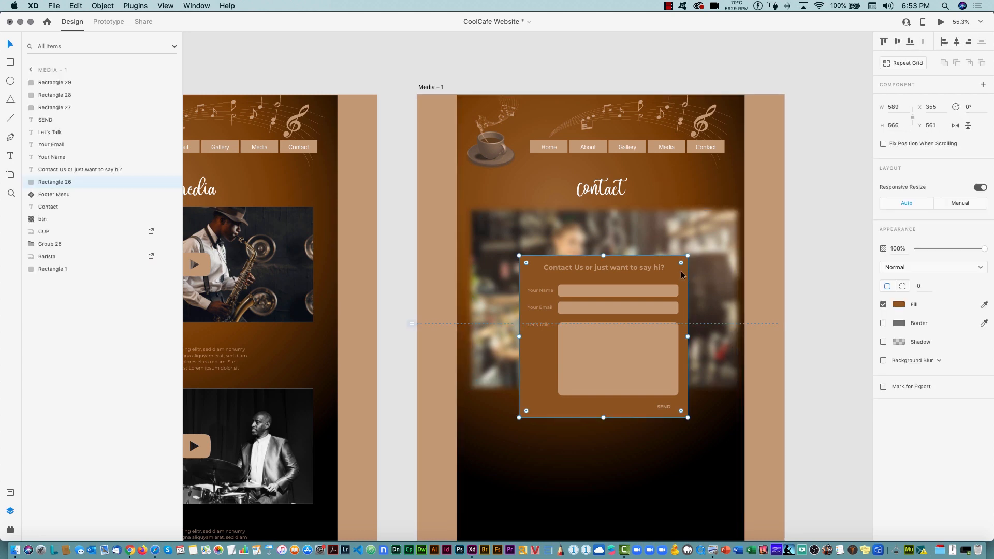
pyautogui.click(915, 308)
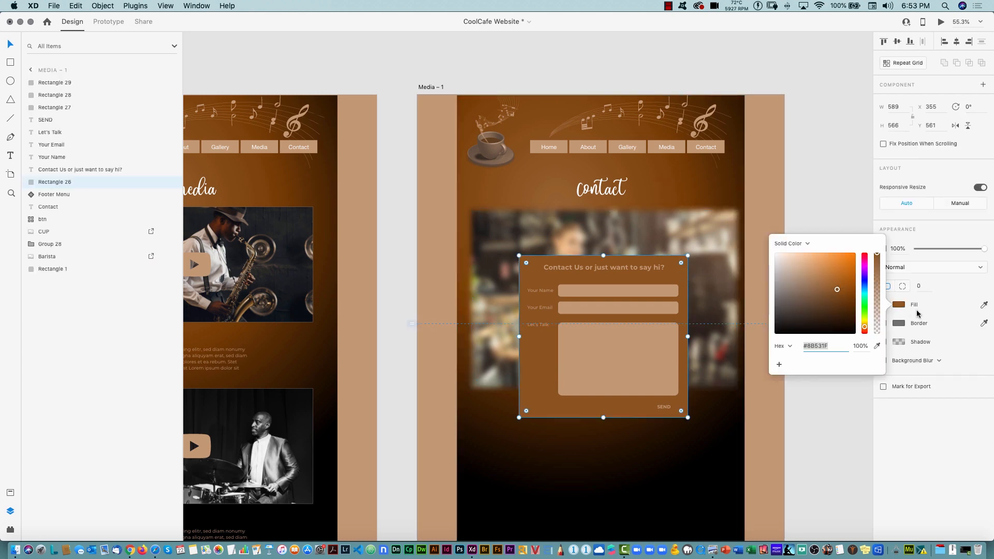
pyautogui.moveTo(879, 256); pyautogui.dragTo(881, 285)
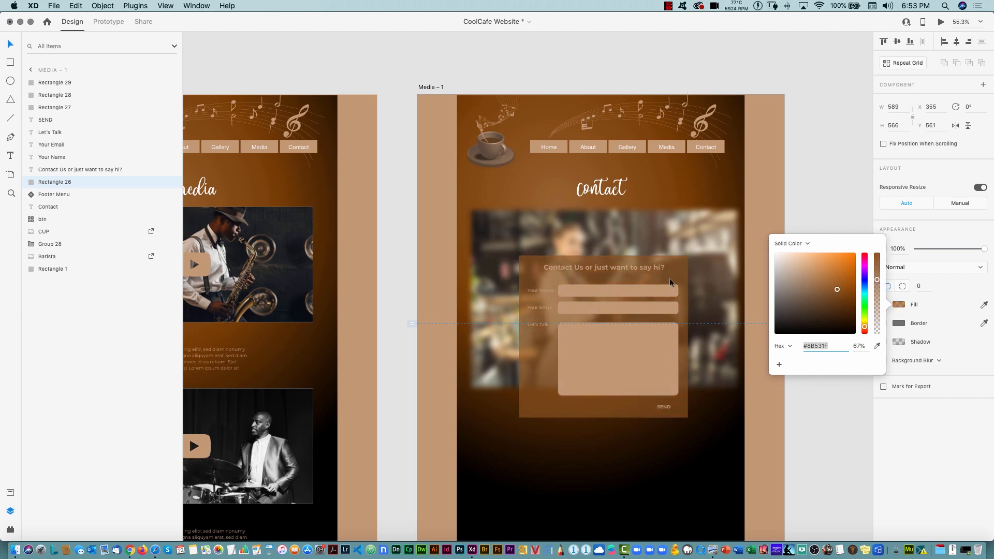
# Recolour the form title and the Your Name, Your Email and Let's Talk labels white
pyautogui.click(649, 270)
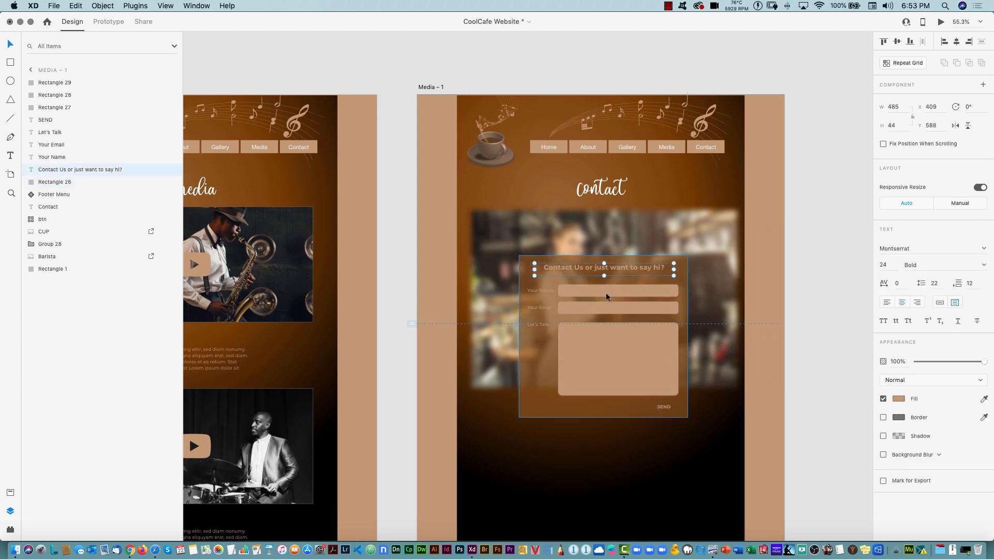
pyautogui.keyDown('shift'); pyautogui.click(542, 289); pyautogui.keyUp('shift')
pyautogui.keyDown('shift'); pyautogui.click(544, 307); pyautogui.keyUp('shift')
pyautogui.keyDown('shift'); pyautogui.click(545, 325); pyautogui.keyUp('shift')
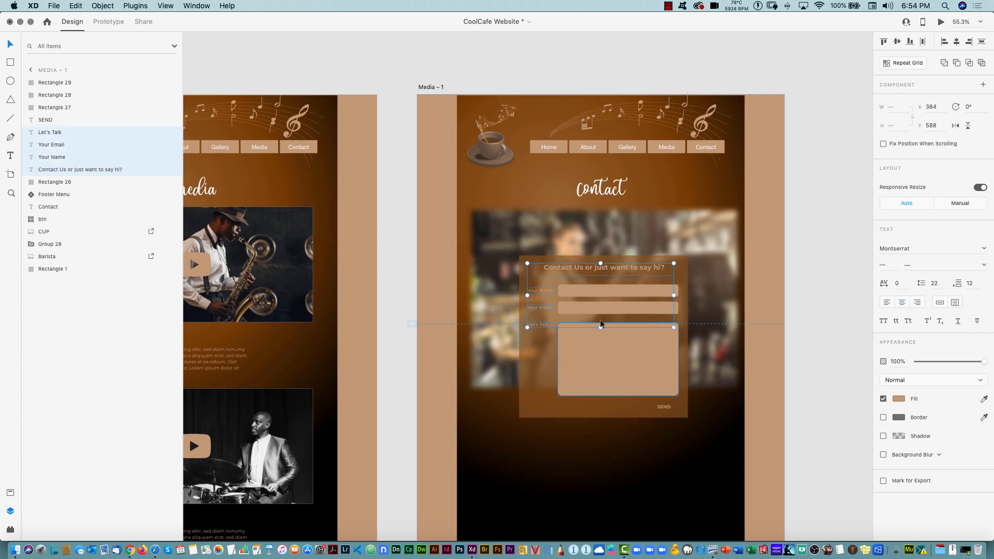
pyautogui.click(899, 399)
pyautogui.moveTo(793, 358); pyautogui.dragTo(759, 325)
pyautogui.click(809, 246)
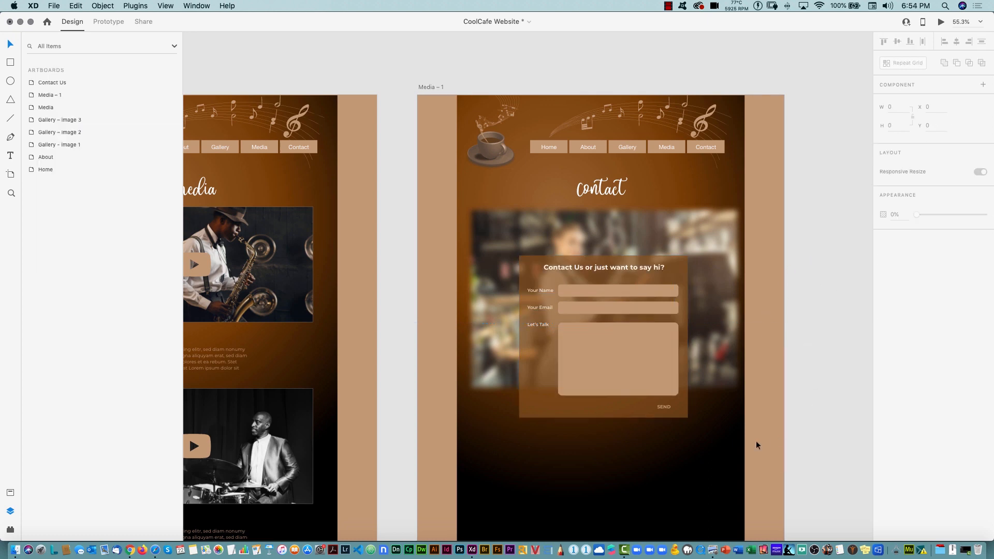
# Move the footer menu up to just below the contact form, at about Y 1230
pyautogui.click(722, 203)
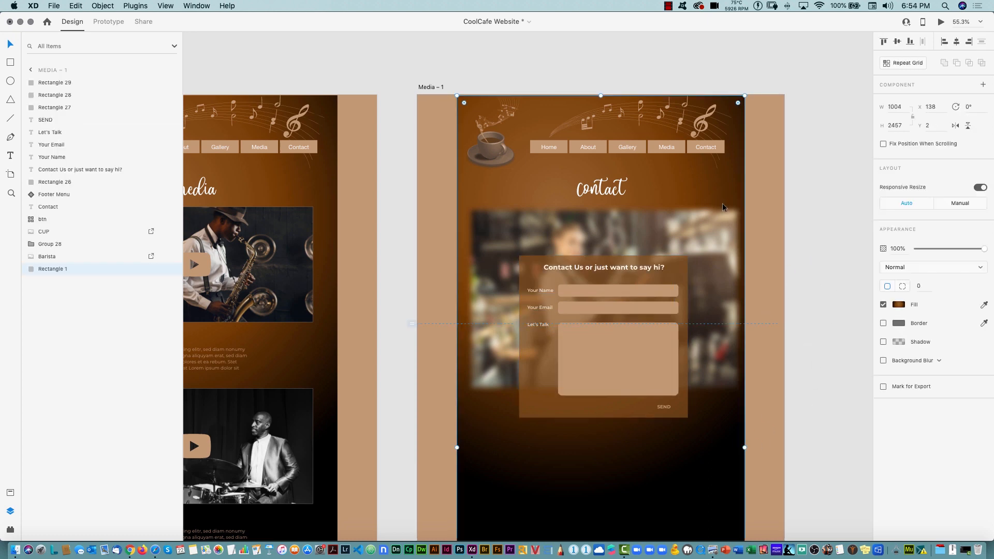
pyautogui.keyDown('alt'); pyautogui.click(680, 384); pyautogui.keyUp('alt')
pyautogui.moveTo(666, 426); pyautogui.dragTo(579, 207)
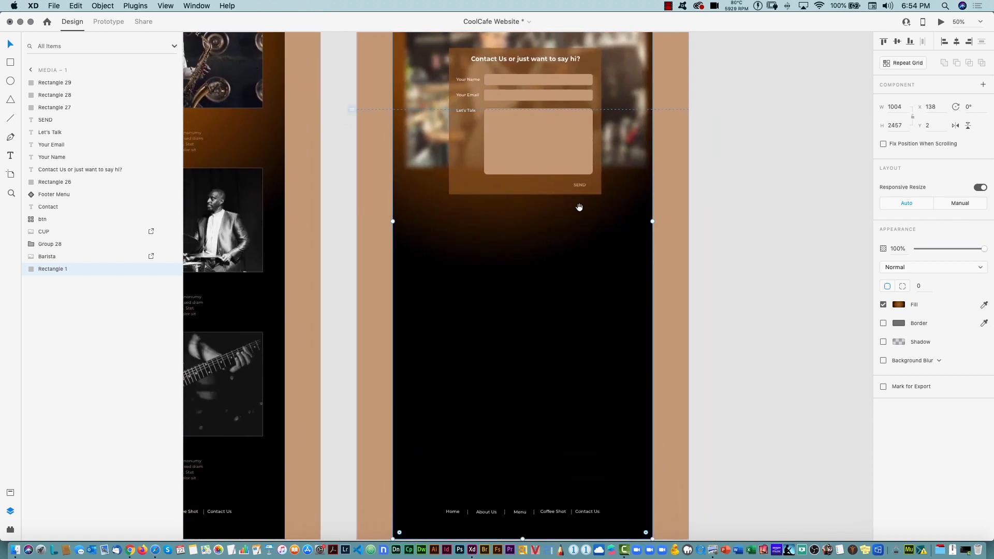
pyautogui.scroll(-3, 580, 207)
pyautogui.moveTo(552, 444); pyautogui.dragTo(534, 154)
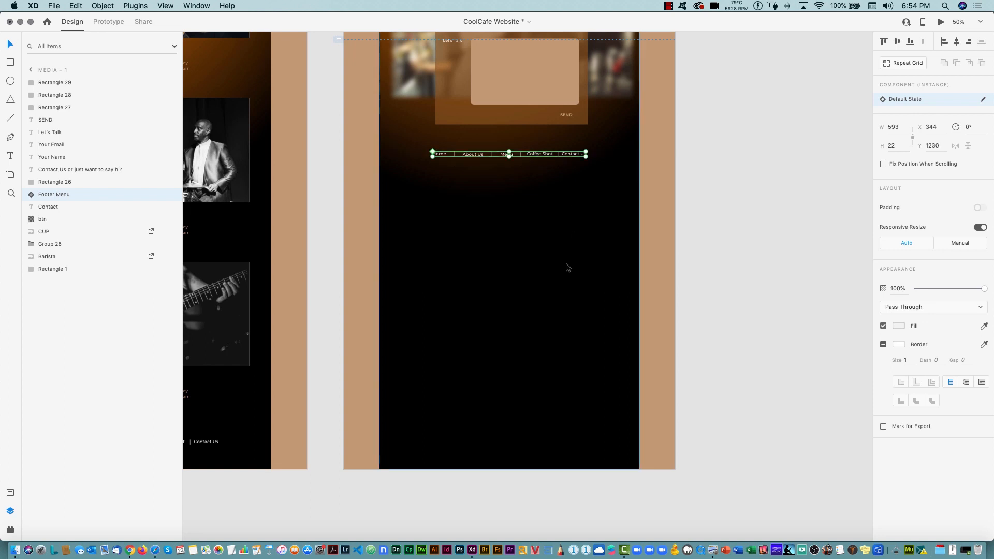
# Shorten the dark page background to about 1313 high and the artboard to about 1314, ending both just below the footer menu
pyautogui.click(566, 267)
pyautogui.moveTo(508, 469); pyautogui.dragTo(509, 173)
pyautogui.scroll(5, 512, 164)
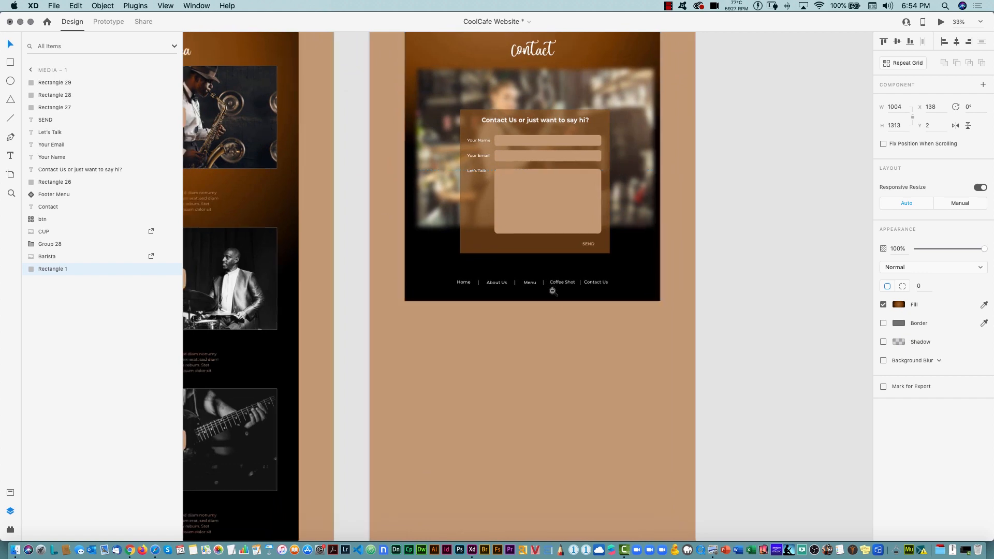
pyautogui.press('super+minus')
pyautogui.click(470, 115)
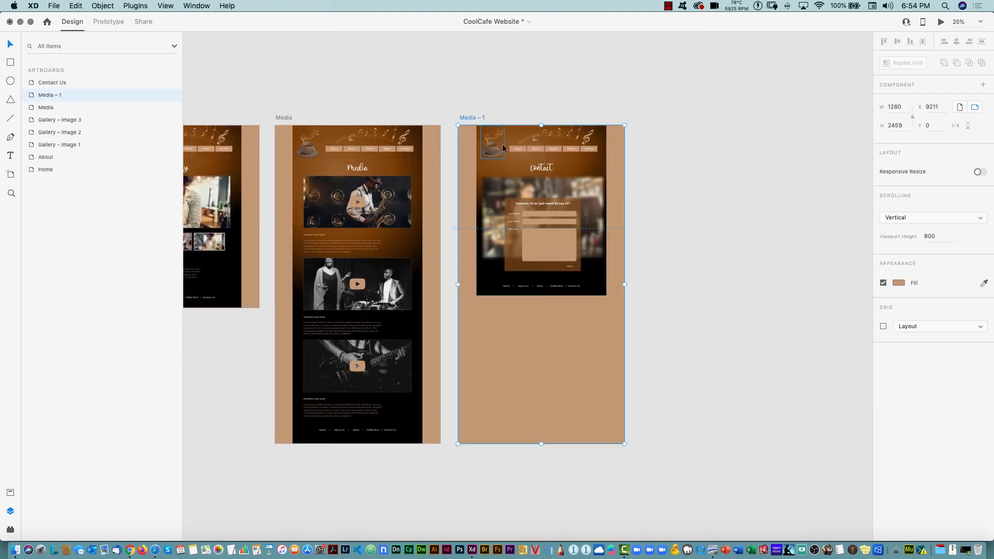
pyautogui.moveTo(541, 443); pyautogui.dragTo(540, 296)
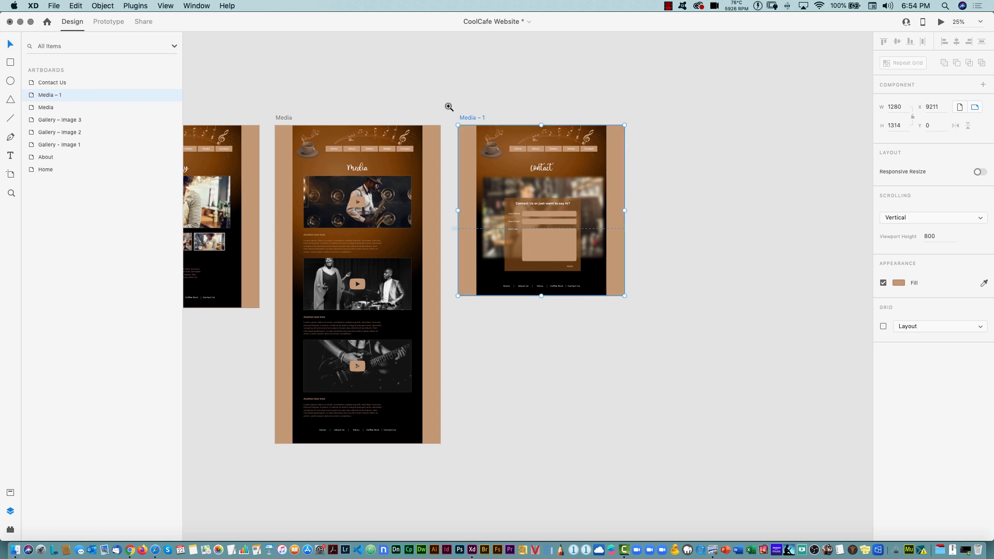
# Rename the Media – 1 artboard to "Contact"
pyautogui.moveTo(456, 117); pyautogui.dragTo(673, 318)
pyautogui.click(700, 335)
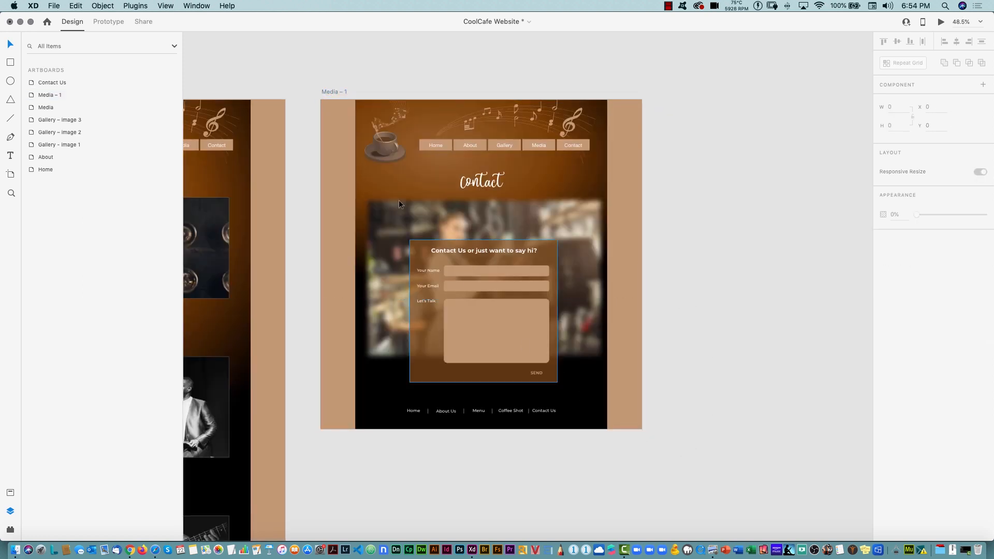
pyautogui.click(334, 92)
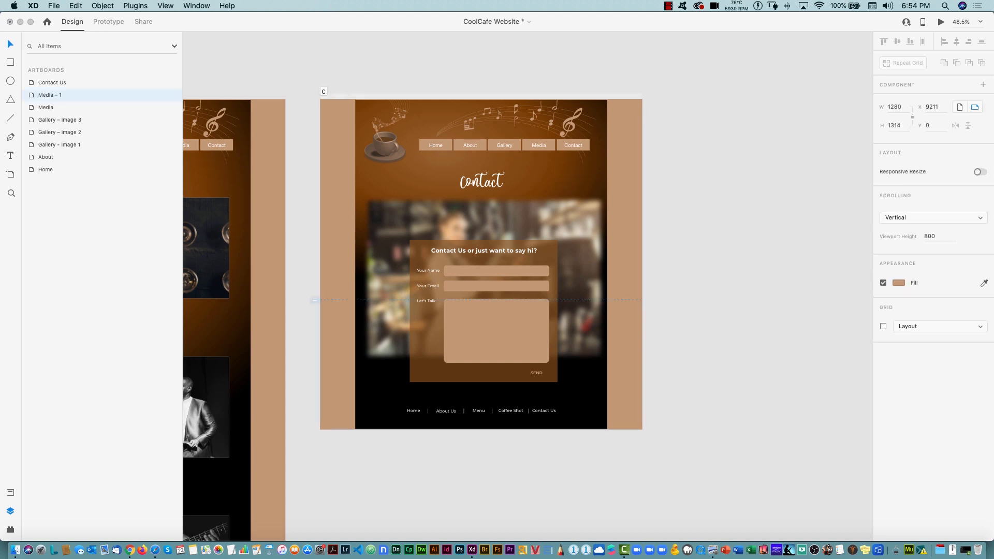
pyautogui.write('Contact')
pyautogui.press('Return')
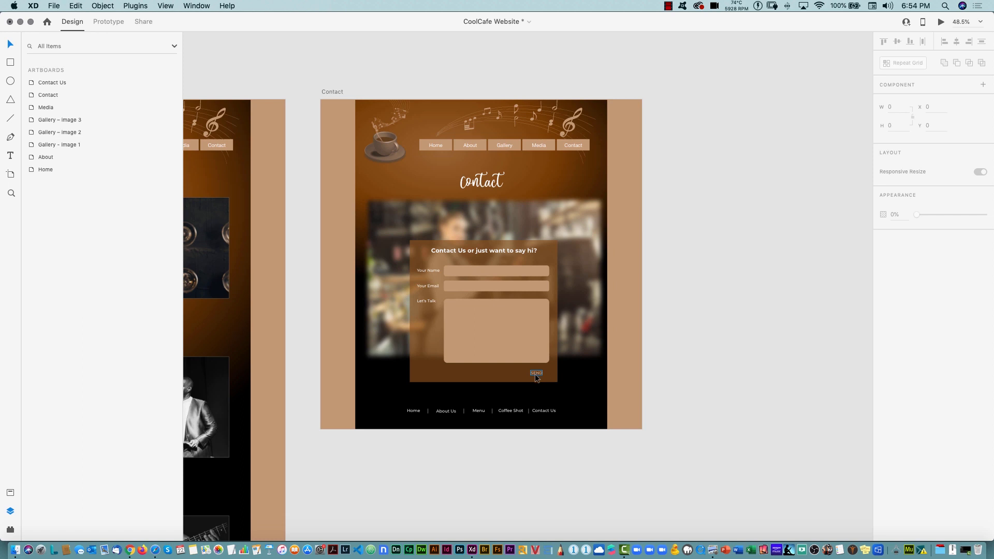
# Recolour the SEND label on the contact form white
pyautogui.click(533, 388)
pyautogui.press('super+Tab')
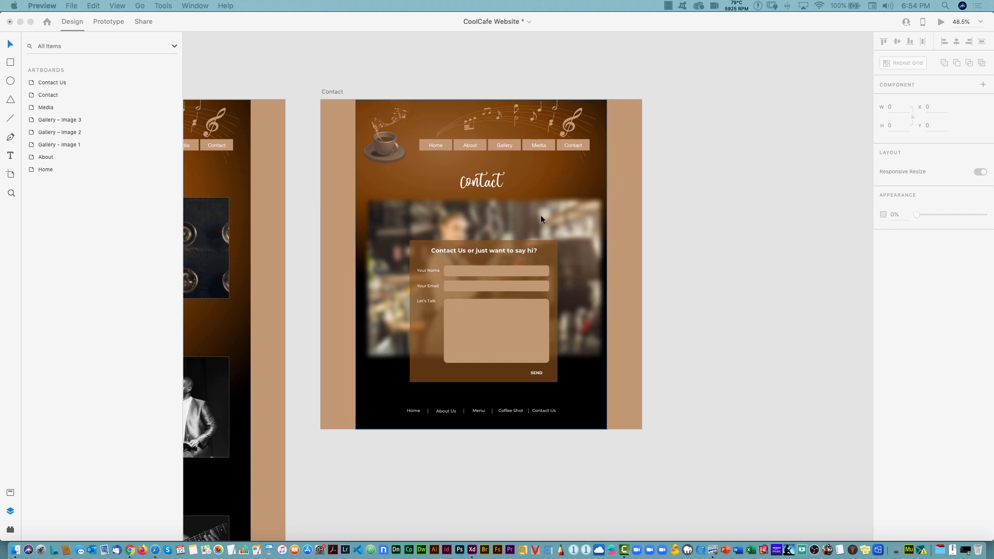
pyautogui.click(779, 132)
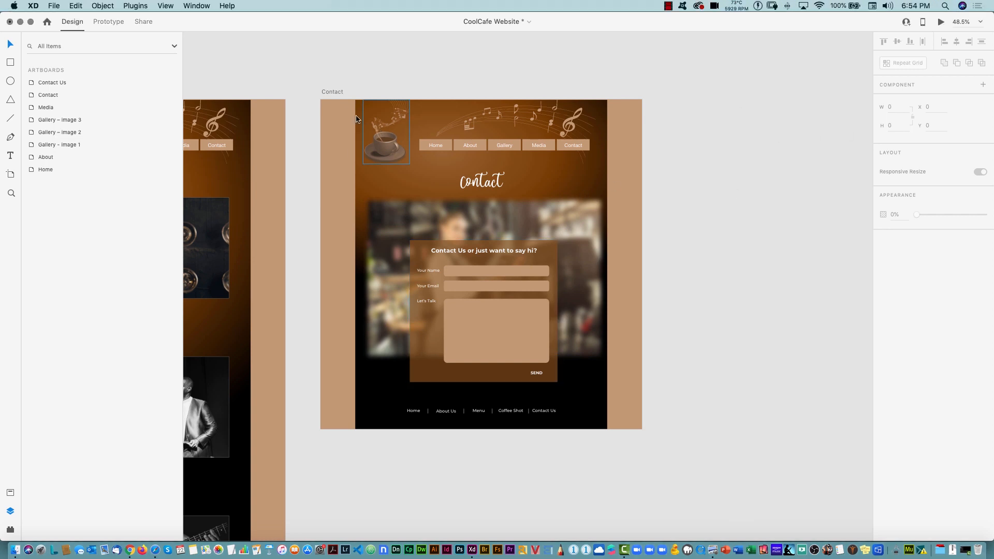
# Duplicate the Contact artboard beside the original and name the copy "Thanks"
pyautogui.click(332, 91)
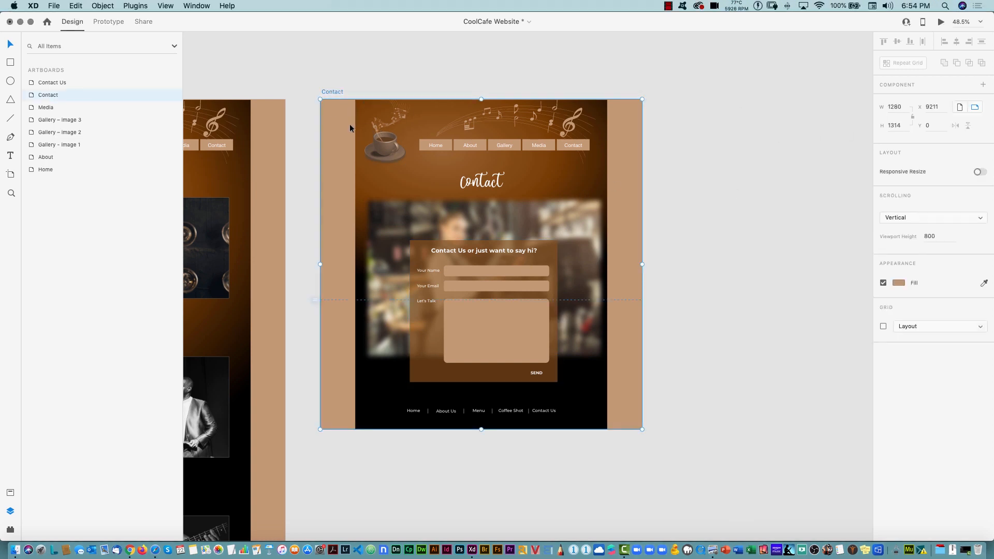
pyautogui.moveTo(333, 91); pyautogui.dragTo(681, 89)
pyautogui.doubleClick(685, 92)
pyautogui.write('Thanks')
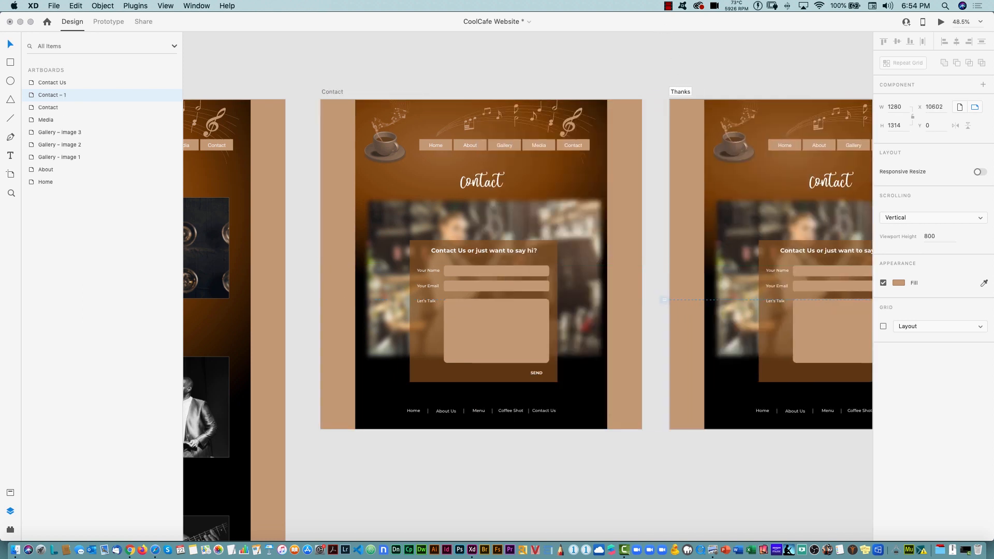
pyautogui.press('Return')
# Change the page heading on the Thanks artboard to "Thanks"
pyautogui.hscroll(5, 528, 285)
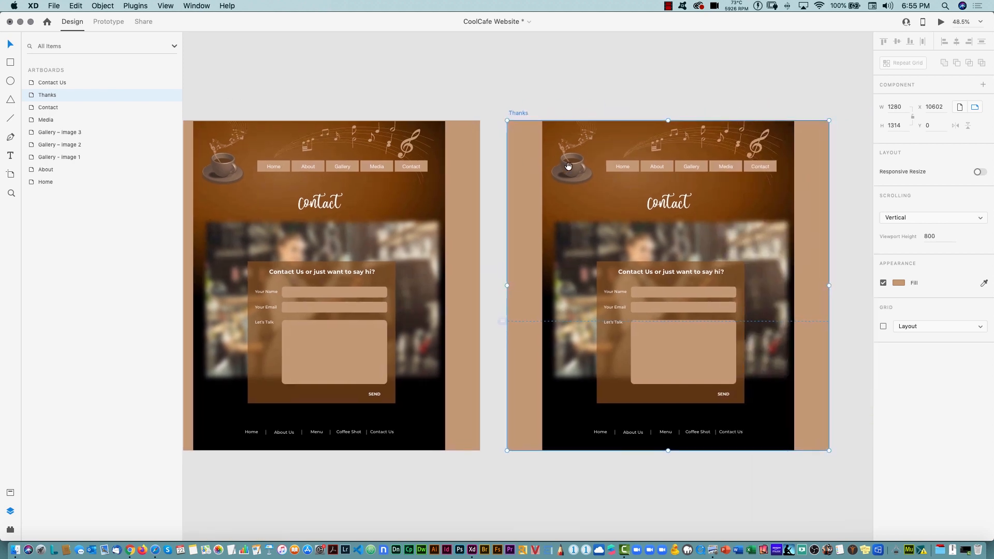
pyautogui.doubleClick(683, 195)
pyautogui.write('Thanks')
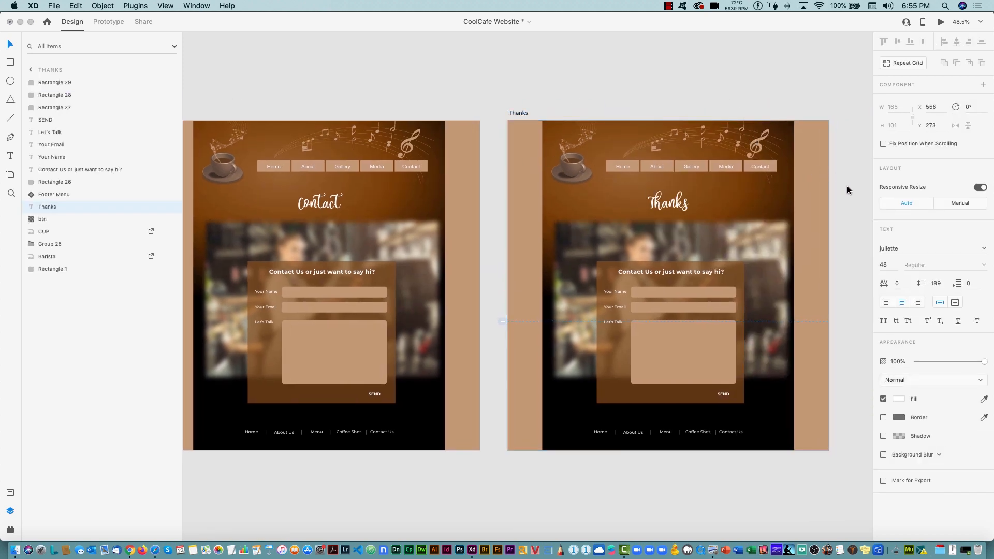
pyautogui.press('Escape')
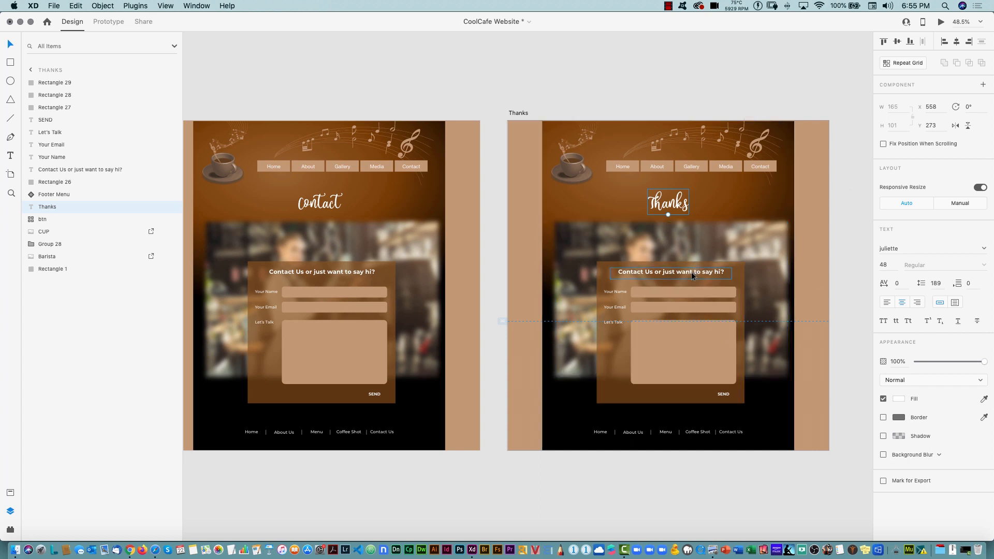
# Delete the form labels, input fields, backing panel and SEND label from the Thanks artboard, keeping the form's title text
pyautogui.click(615, 291)
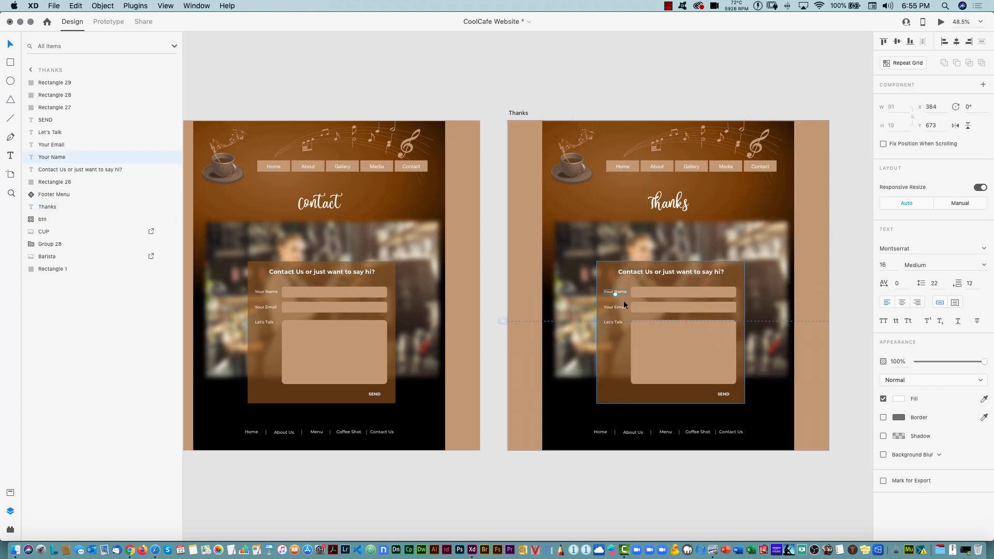
pyautogui.keyDown('shift'); pyautogui.click(624, 306); pyautogui.keyUp('shift')
pyautogui.click(619, 305)
pyautogui.press('Delete')
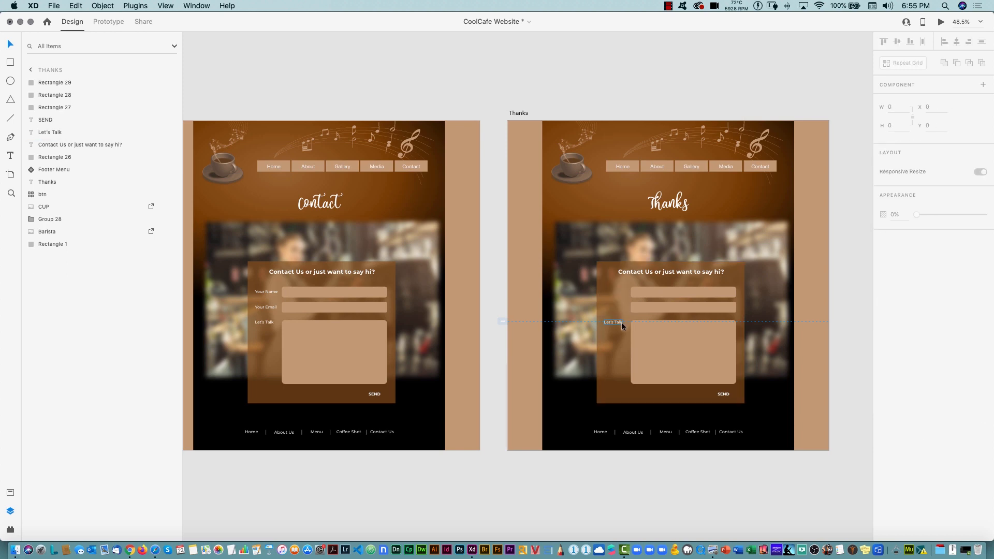
pyautogui.click(621, 322)
pyautogui.press('Delete')
pyautogui.click(708, 356)
pyautogui.press('Delete')
pyautogui.click(723, 395)
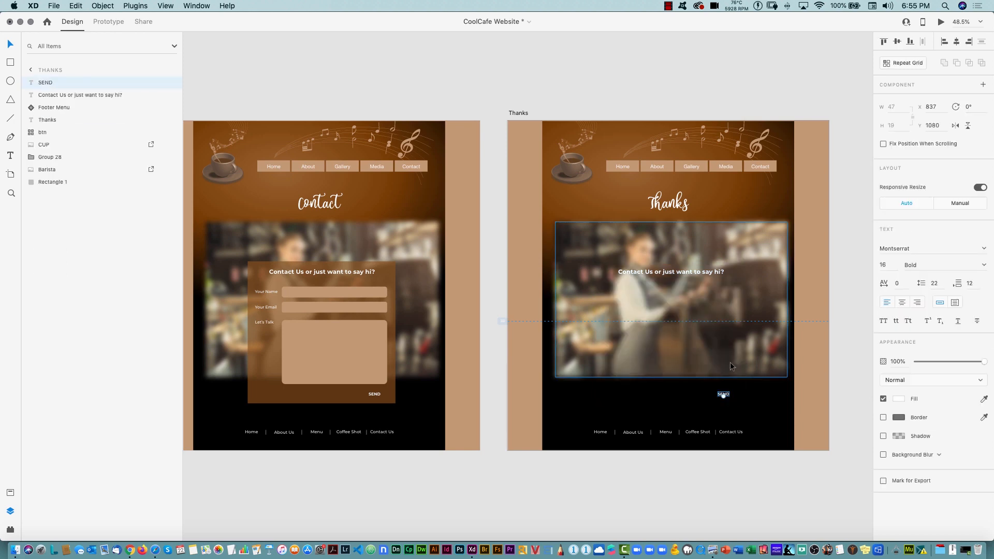
pyautogui.press('Delete')
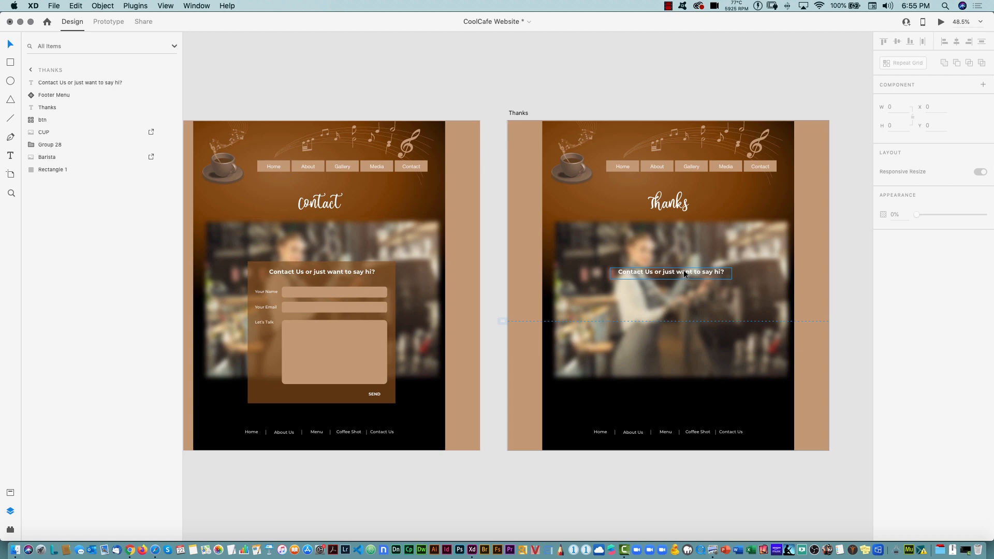
# Change the remaining form title to "We are going to check your email soon..." and move it just beneath the Thanks heading
pyautogui.doubleClick(686, 273)
pyautogui.write('W')
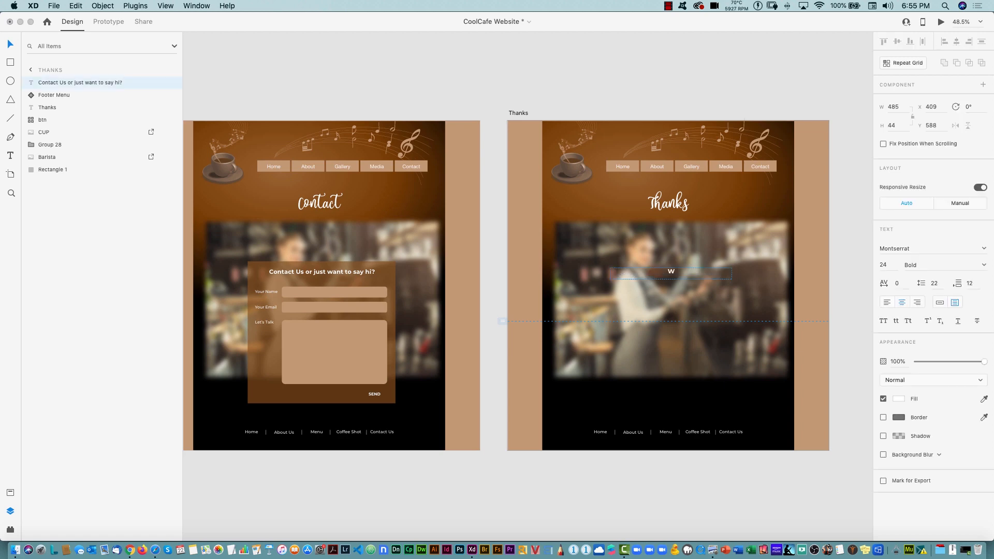
pyautogui.write('e are going to check your email soon...')
pyautogui.press('Escape')
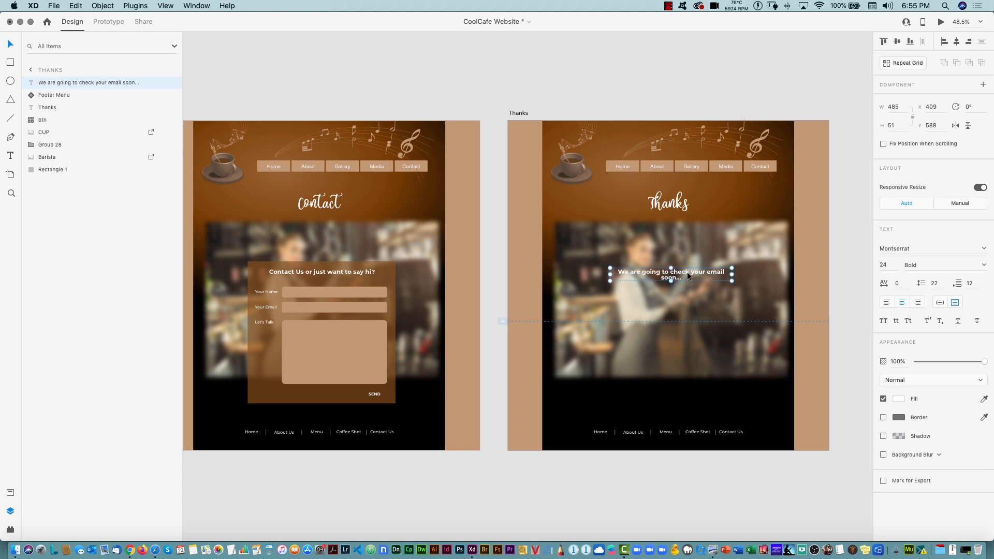
pyautogui.moveTo(688, 272); pyautogui.dragTo(693, 227)
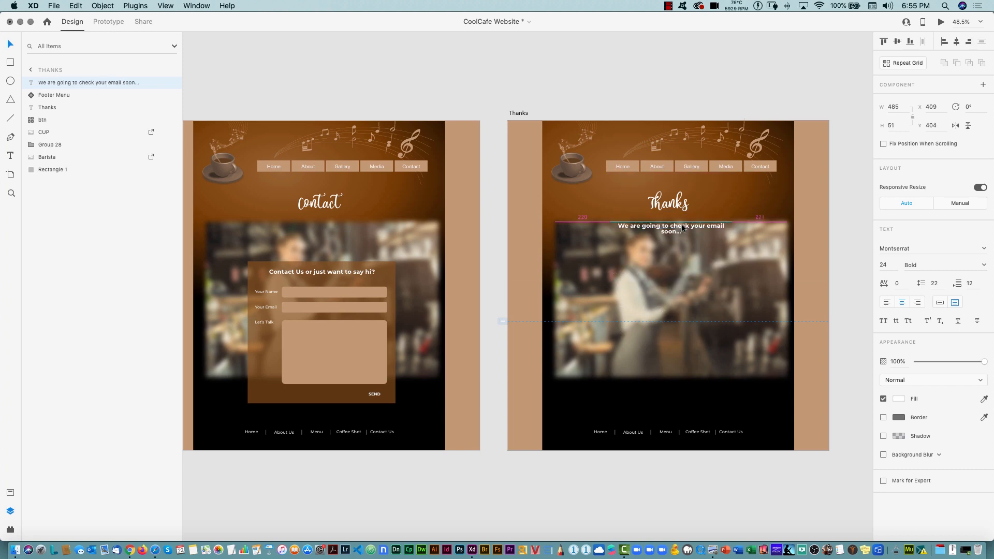
# Remove the object blur from the barista photo on the Thanks artboard and move the photo down below the message text
pyautogui.click(753, 275)
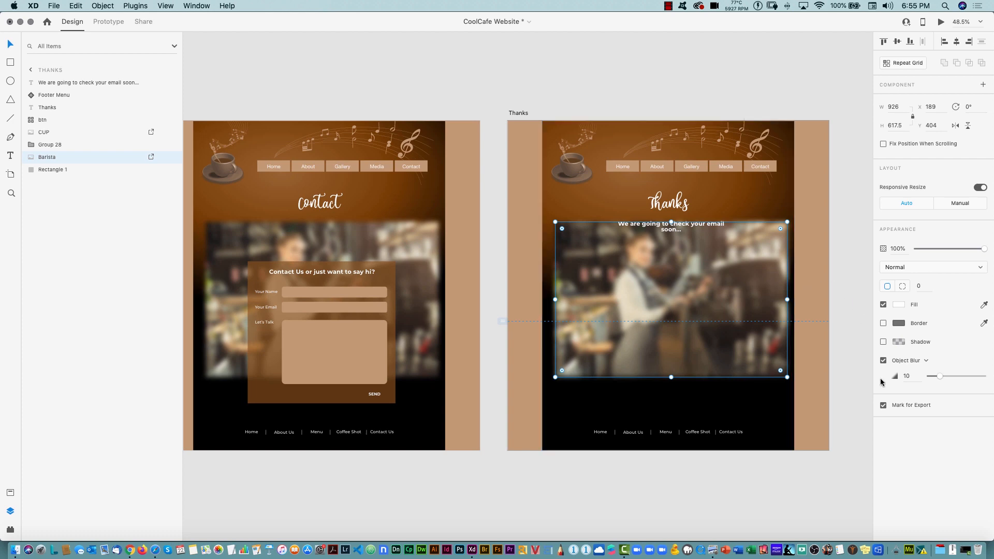
pyautogui.click(884, 360)
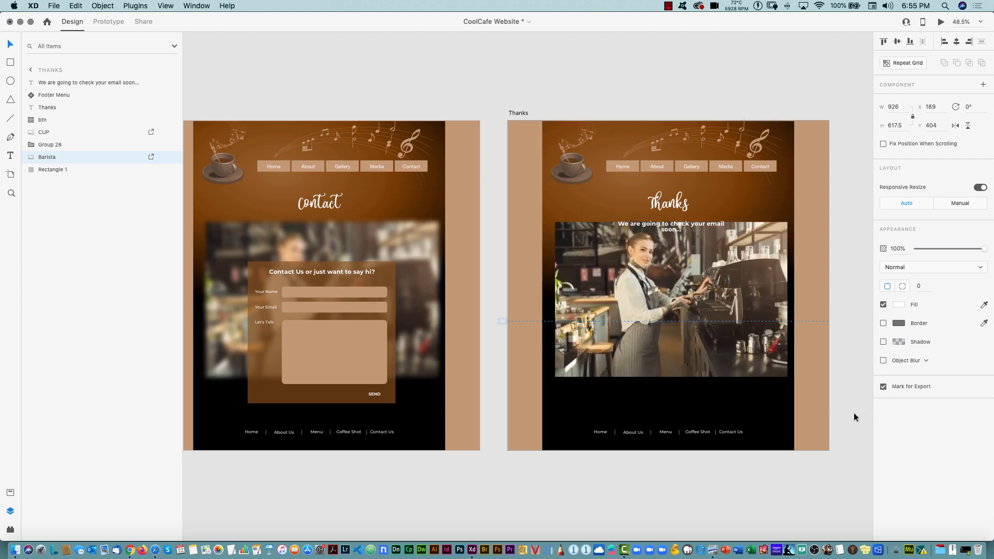
pyautogui.click(855, 416)
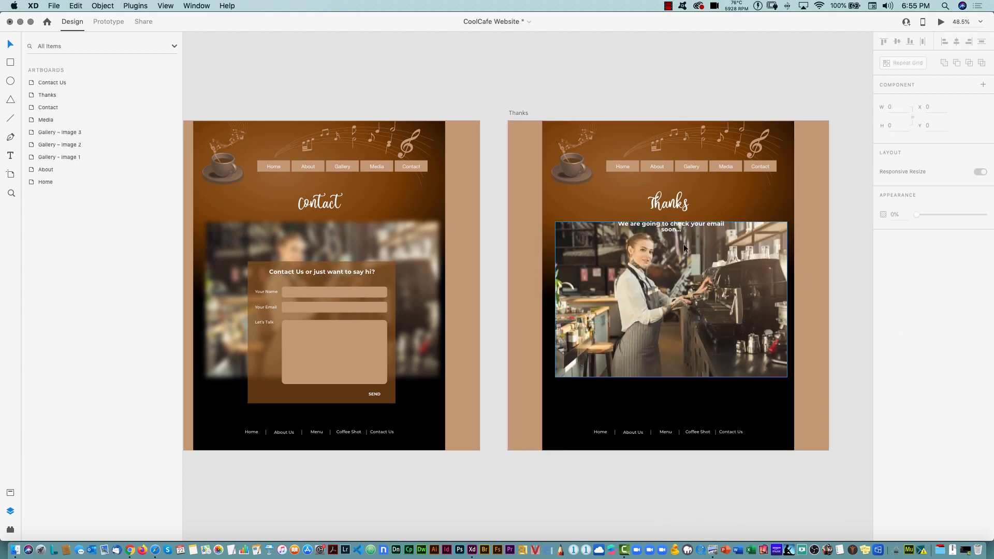
pyautogui.click(623, 264)
pyautogui.moveTo(646, 262); pyautogui.dragTo(649, 278)
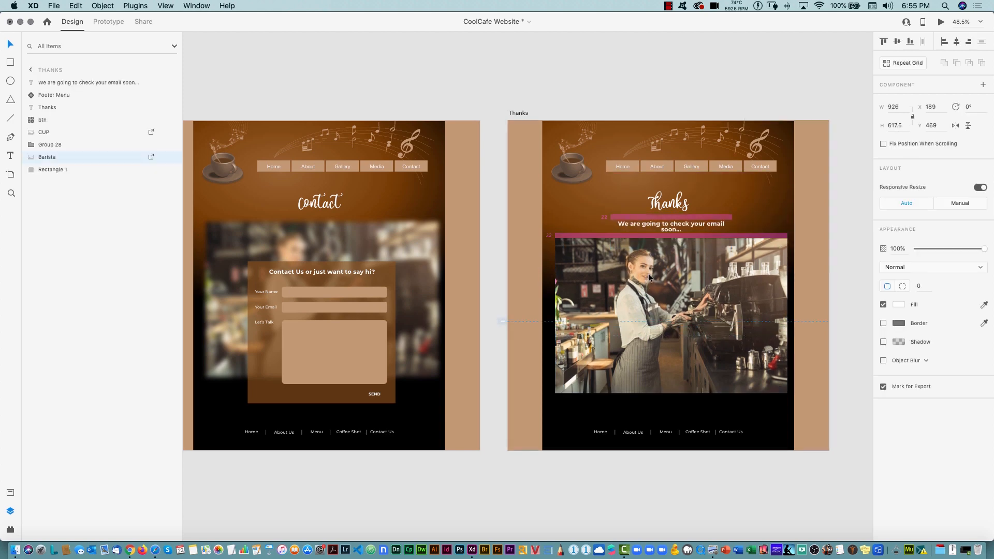
# Lower the blurred barista photo on the Contact artboard and align its bottom edge with the Thanks artboard's photo
pyautogui.click(425, 262)
pyautogui.moveTo(426, 261); pyautogui.dragTo(432, 279)
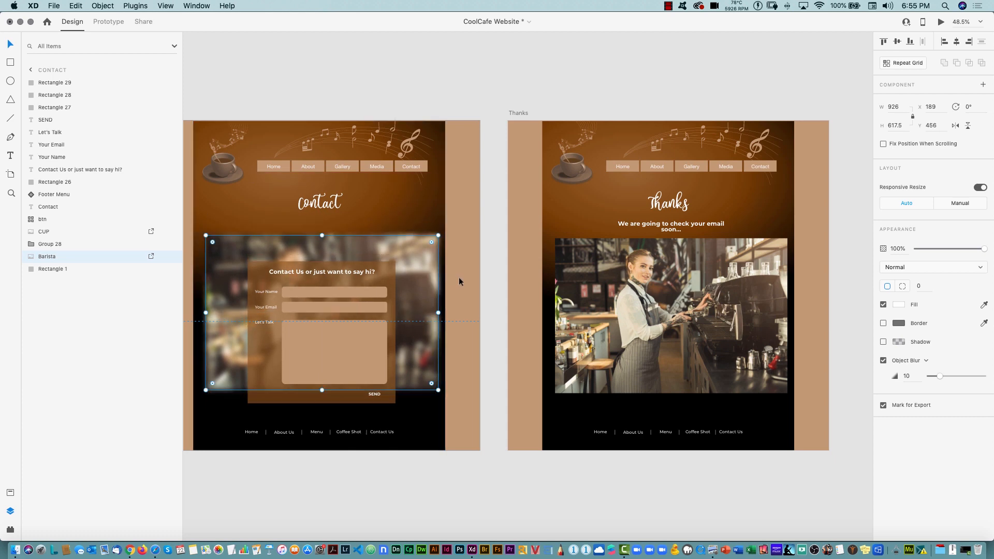
pyautogui.keyDown('shift'); pyautogui.click(589, 252); pyautogui.keyUp('shift')
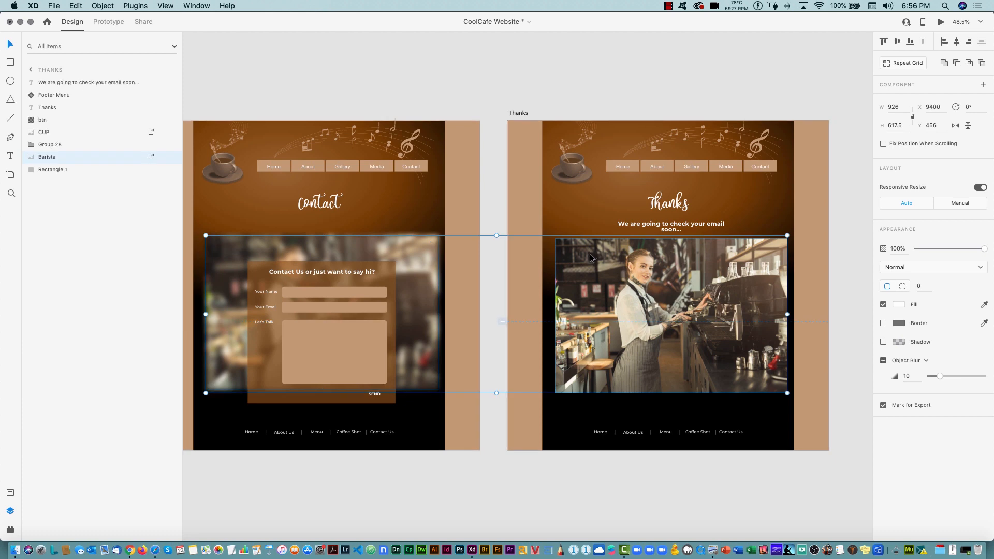
pyautogui.click(909, 42)
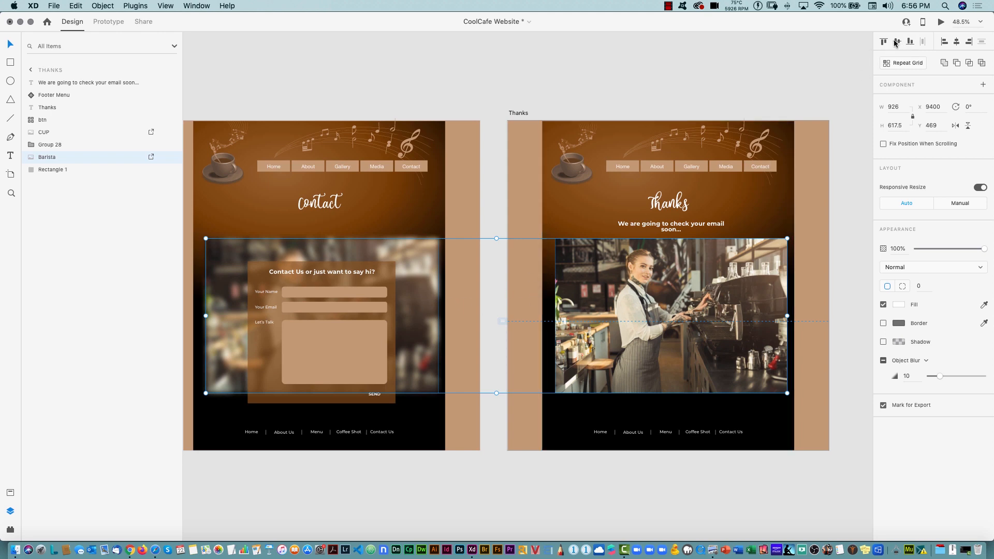
pyautogui.click(722, 86)
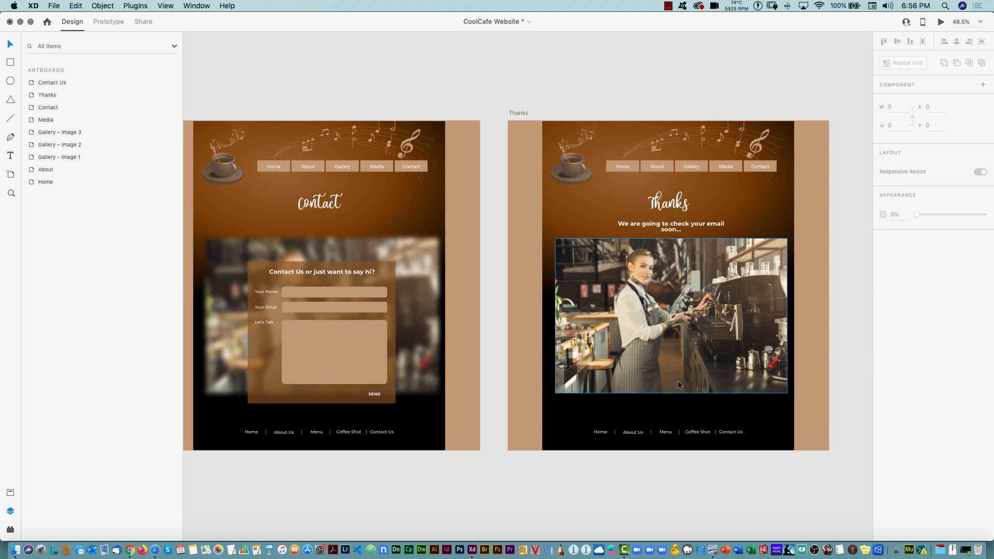
# Copy the "Another text here" heading and its lorem ipsum paragraph from the Gallery – image 3 artboard
pyautogui.scroll(-2, 674, 365)
pyautogui.hscroll(-7, 674, 365)
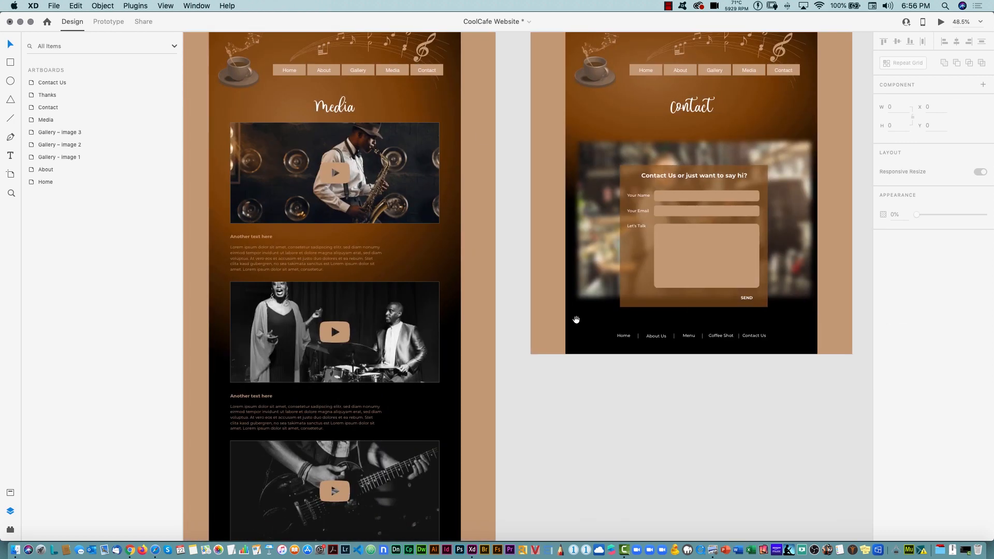
pyautogui.click(258, 239)
pyautogui.hscroll(-10, 636, 286)
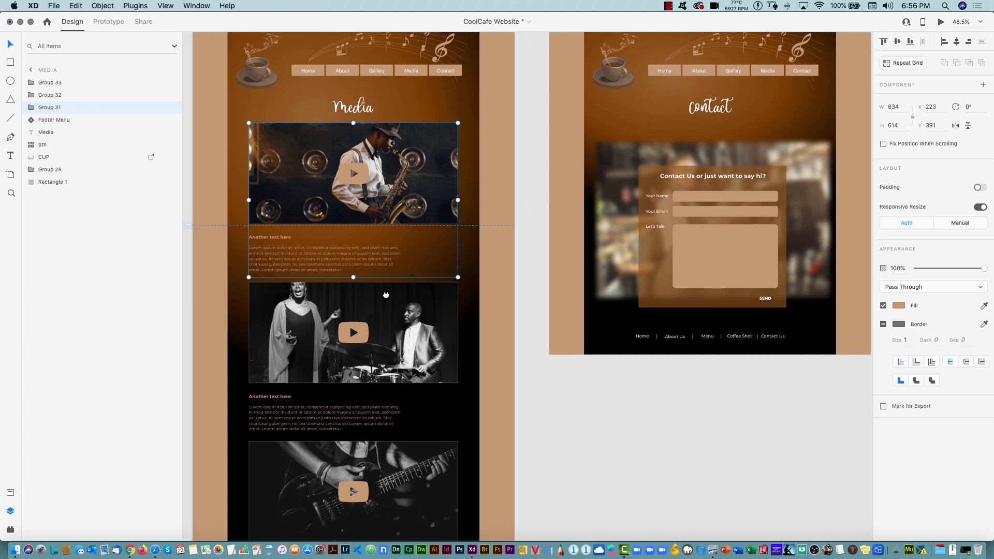
pyautogui.click(282, 287)
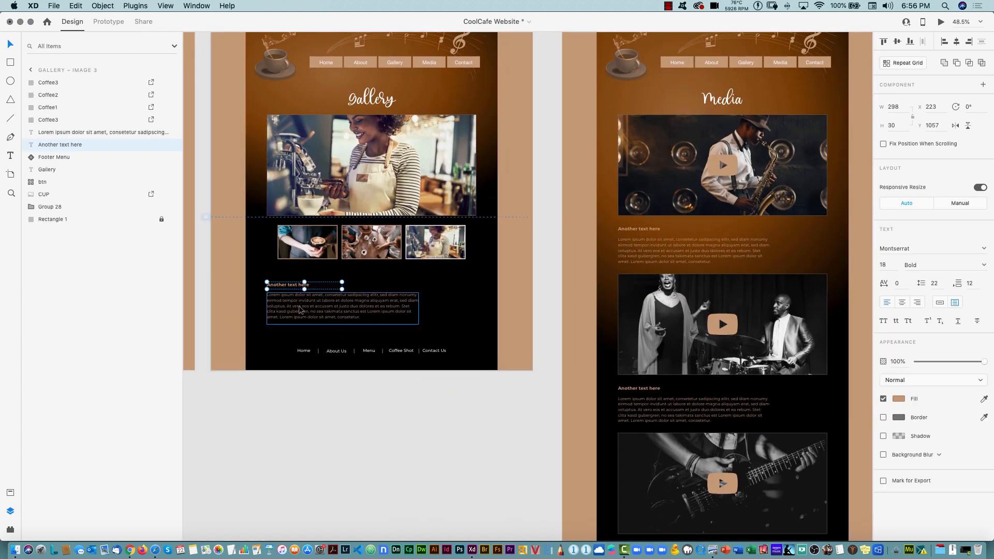
pyautogui.keyDown('shift'); pyautogui.click(298, 306); pyautogui.keyUp('shift')
# Extend the Thanks artboard downward to a height of about 1470
pyautogui.hscroll(10, 537, 324)
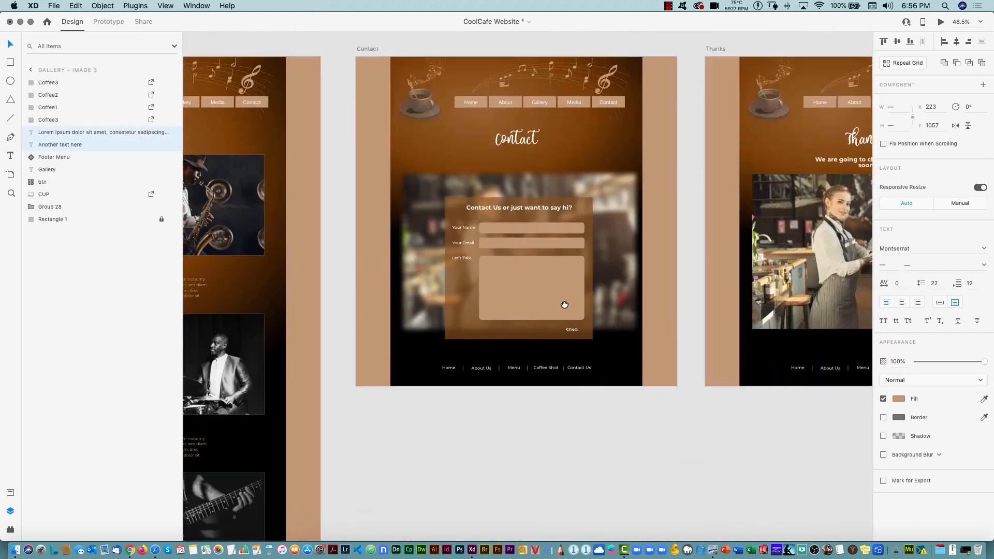
pyautogui.hscroll(4, 560, 296)
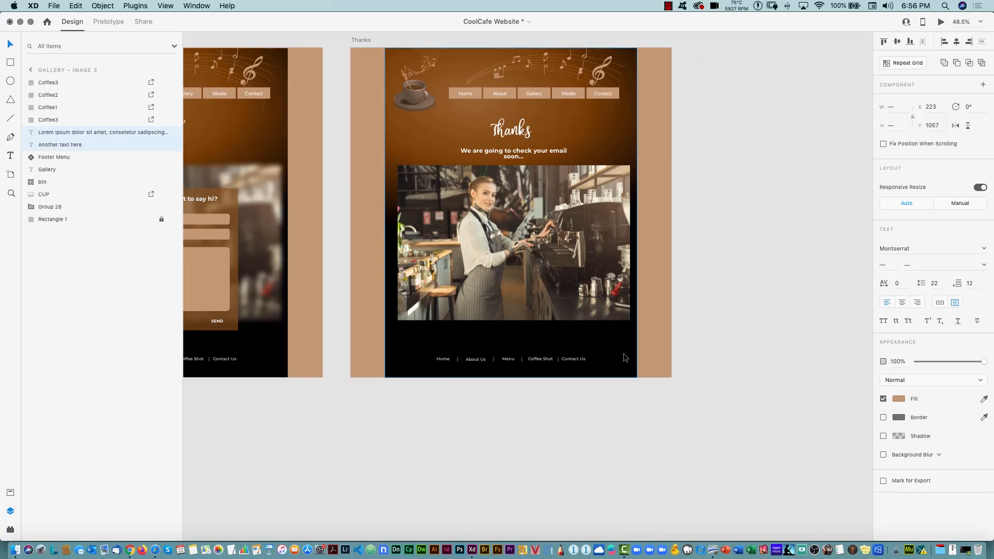
pyautogui.hscroll(-3, 597, 380)
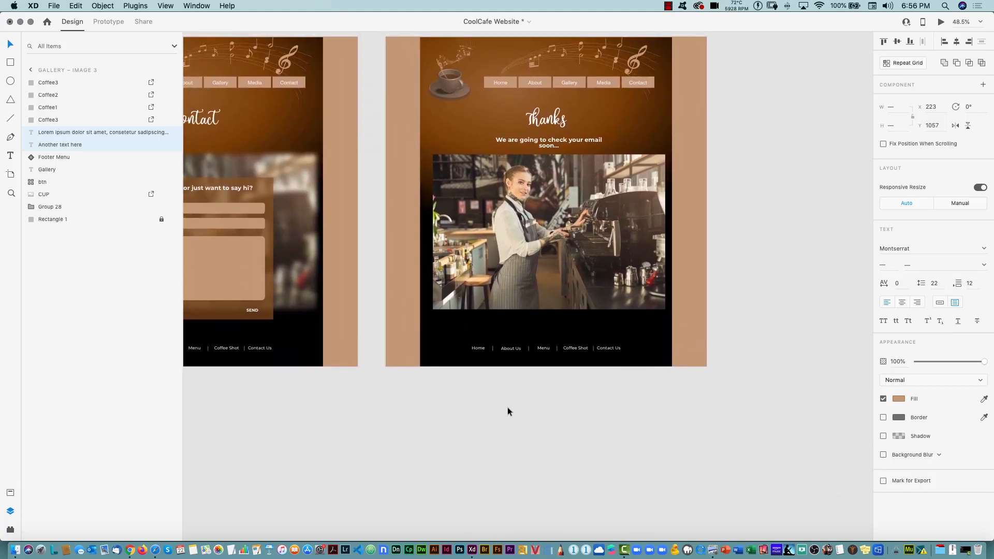
pyautogui.click(558, 350)
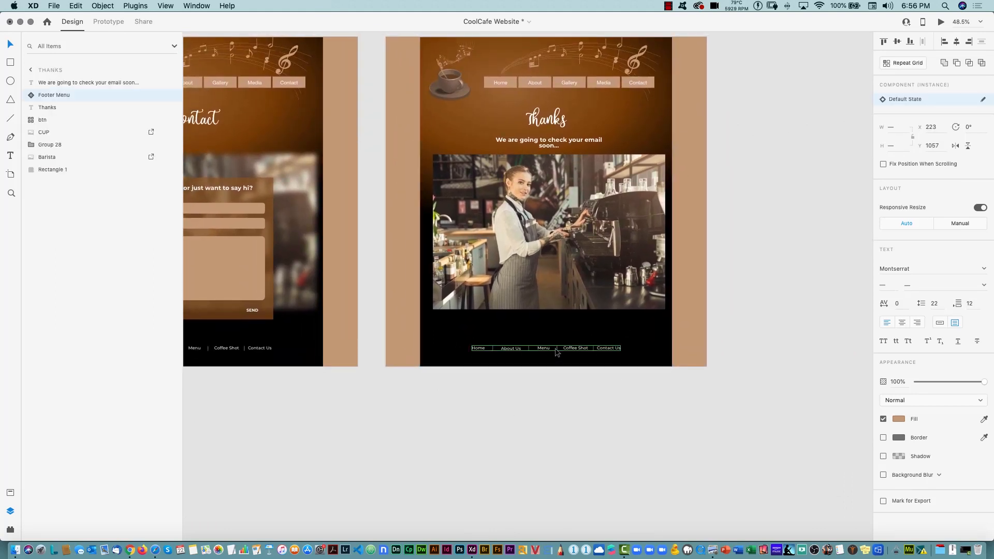
pyautogui.click(549, 394)
pyautogui.click(408, 343)
pyautogui.scroll(4, 409, 344)
pyautogui.hscroll(-2, 408, 344)
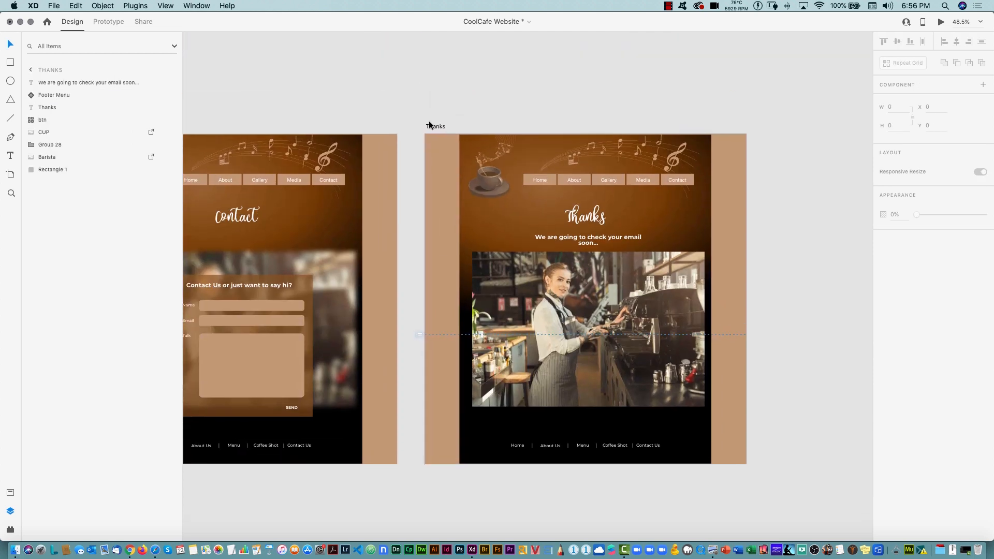
pyautogui.click(433, 126)
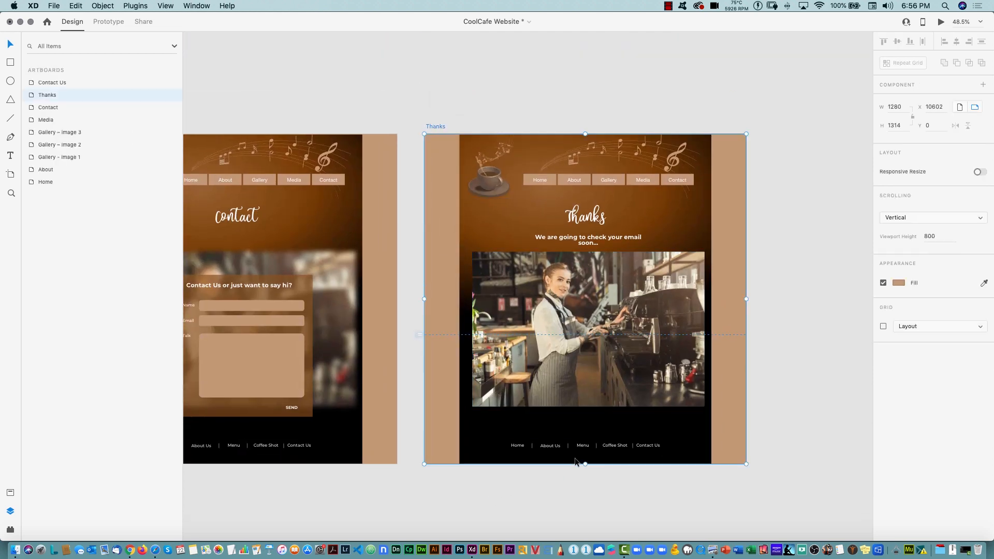
pyautogui.moveTo(586, 464); pyautogui.dragTo(590, 503)
# Stretch the Thanks page's dark background rectangle to the artboard's bottom edge and move the footer menu down to about Y 1394
pyautogui.click(486, 448)
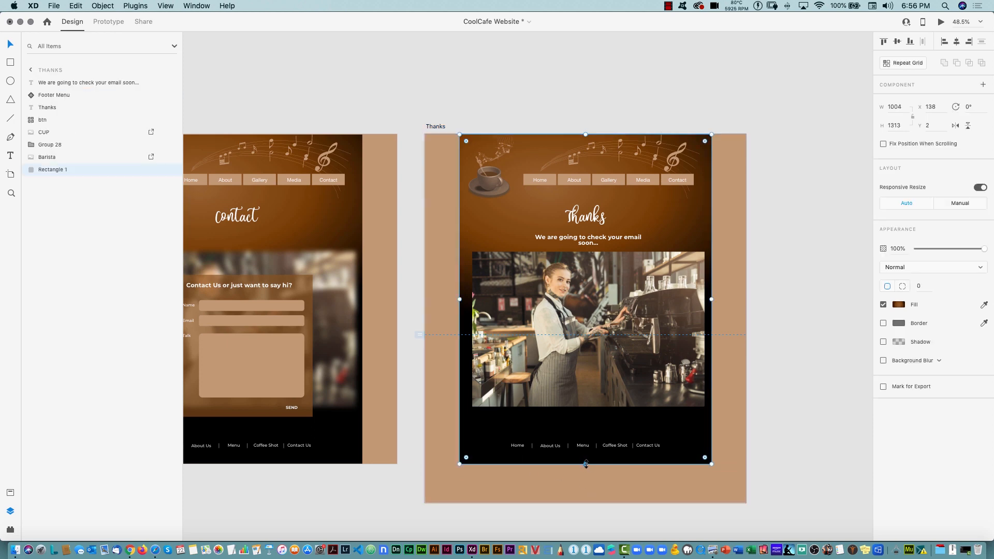
pyautogui.moveTo(586, 464); pyautogui.dragTo(586, 490)
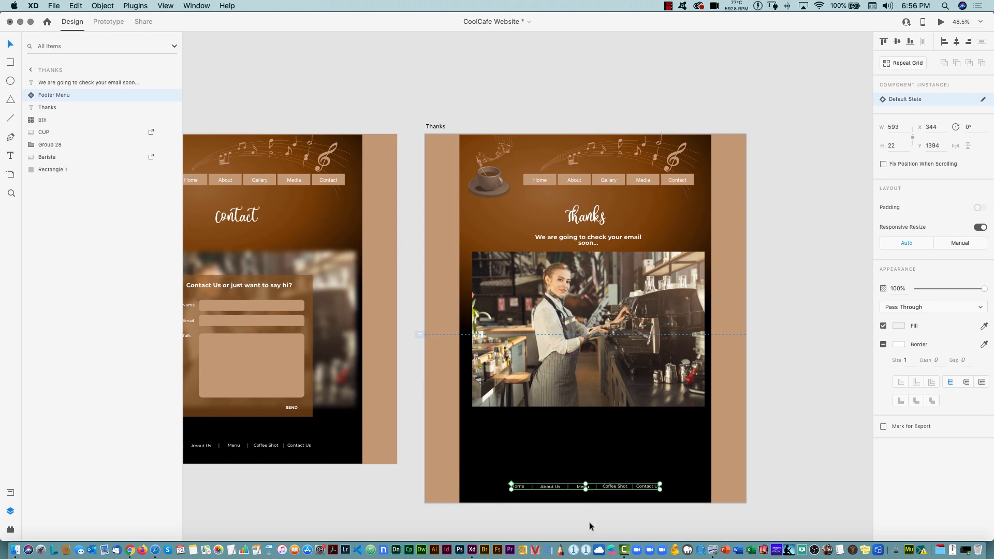
pyautogui.click(589, 523)
# Paste the copied heading and paragraph below the Thanks page's barista photo and widen the paragraph to nearly the photo's width
pyautogui.press('super+v')
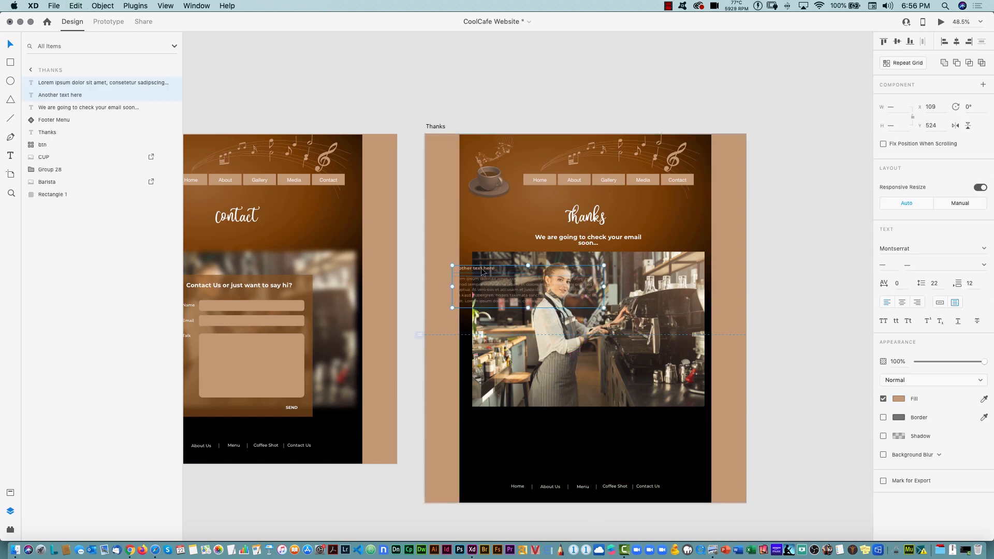
pyautogui.moveTo(482, 272); pyautogui.dragTo(502, 424)
pyautogui.click(593, 514)
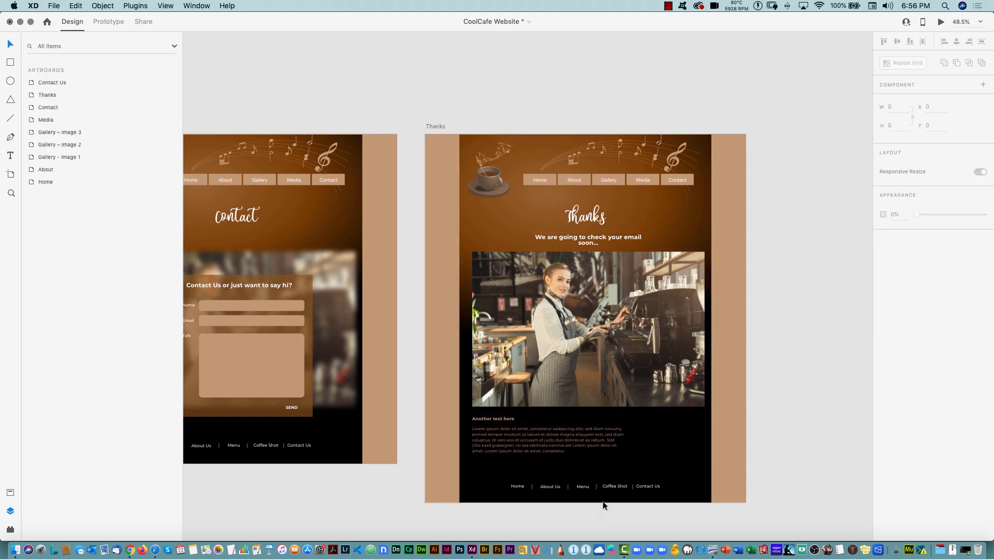
pyautogui.click(614, 444)
pyautogui.moveTo(624, 442); pyautogui.dragTo(699, 430)
pyautogui.press('Escape')
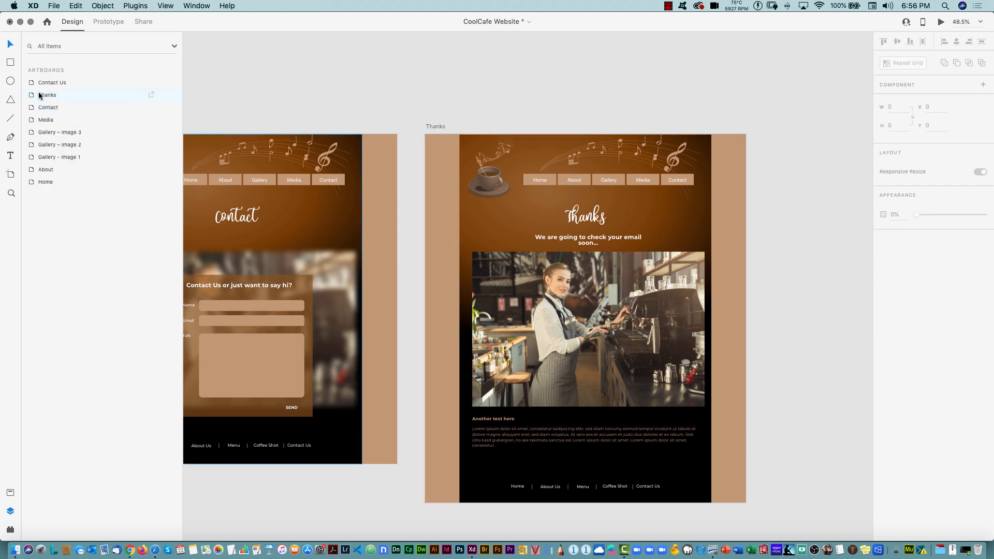
# Find "face" in the Icons 4 Design plugin, insert the Zocial facebook icon and place it between the paragraph and footer menu
pyautogui.click(439, 127)
pyautogui.moveTo(553, 203); pyautogui.dragTo(529, 147)
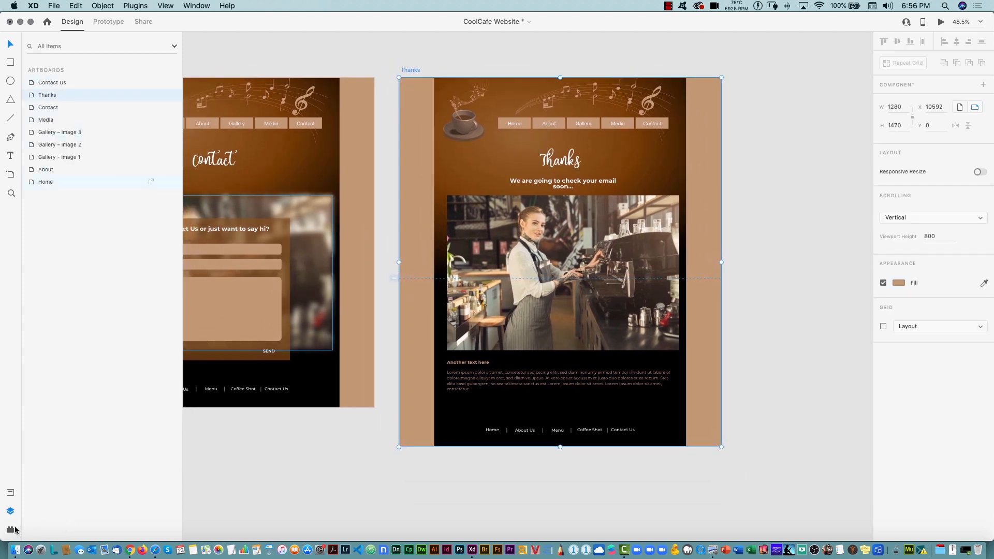
pyautogui.click(15, 529)
pyautogui.click(58, 83)
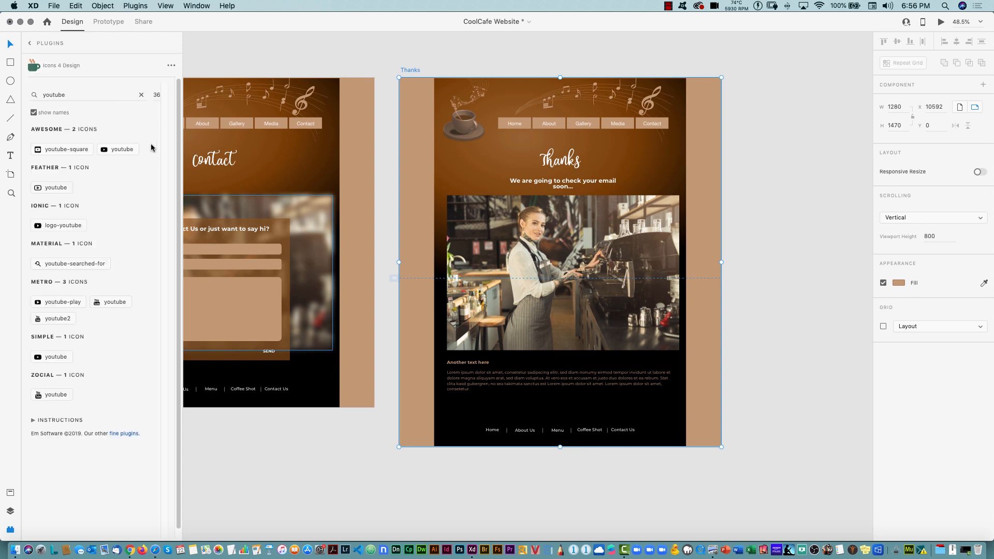
pyautogui.doubleClick(59, 94)
pyautogui.write('face')
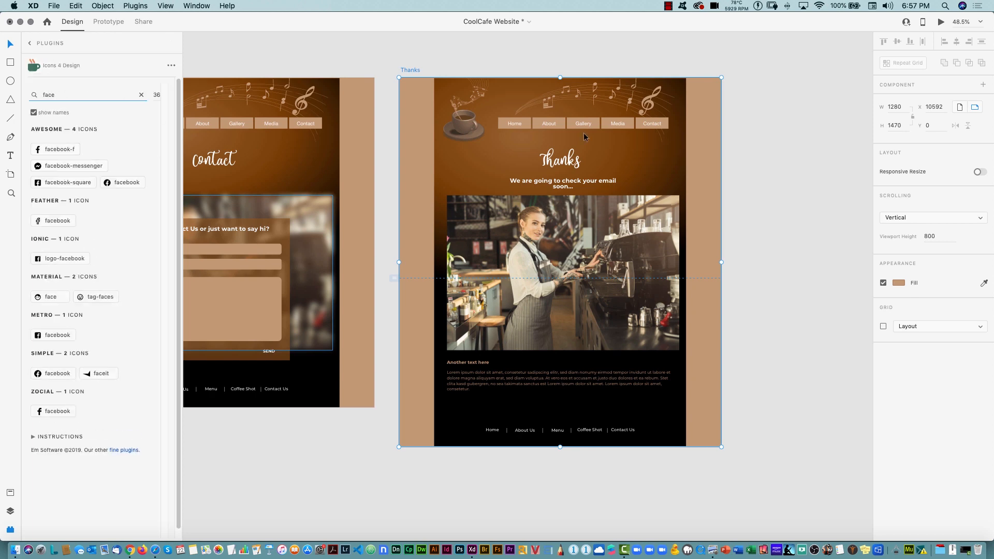
pyautogui.click(54, 411)
pyautogui.moveTo(405, 87); pyautogui.dragTo(525, 407)
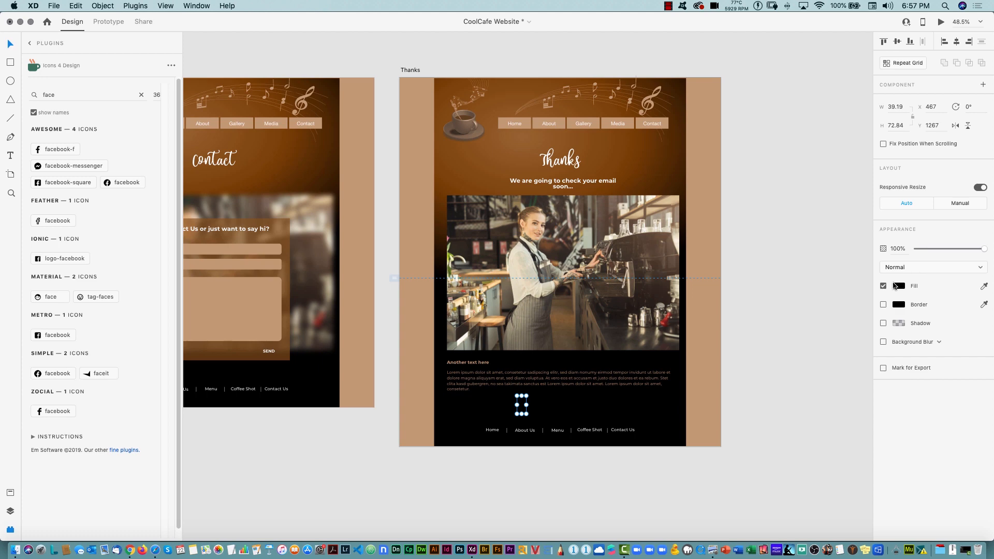
# Recolour the facebook icon with the tan sampled from the Thanks artboard's side margin
pyautogui.click(985, 288)
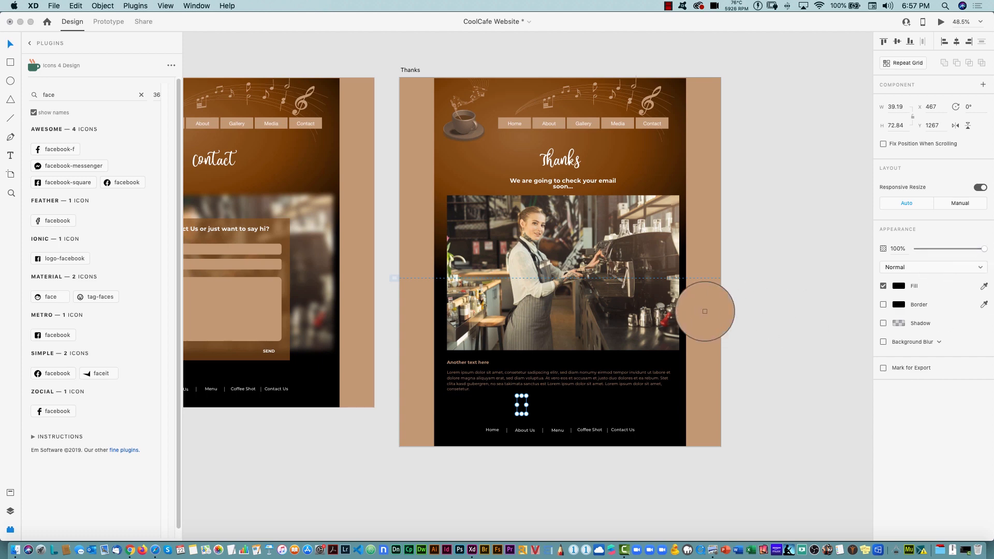
pyautogui.click(704, 310)
pyautogui.click(522, 405)
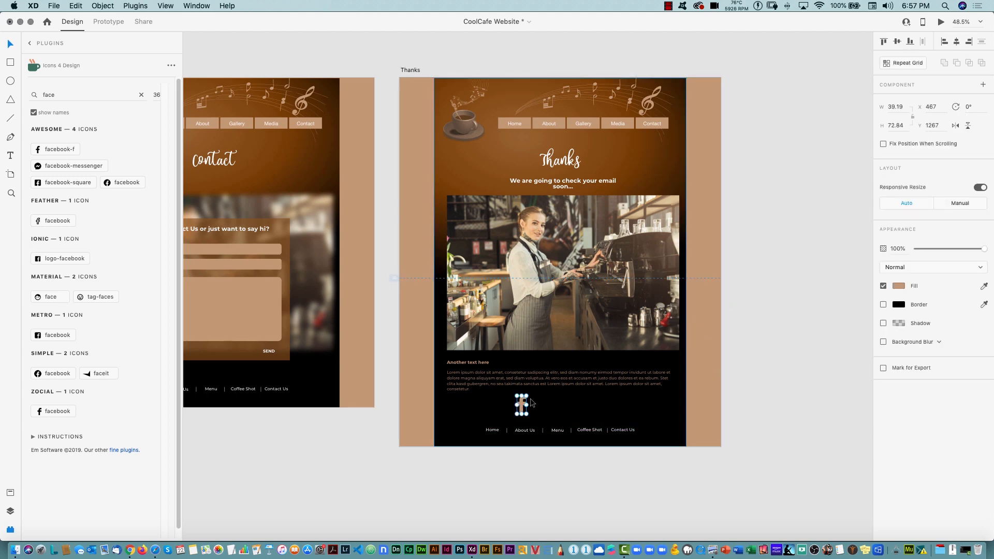
# Shrink the facebook icon slightly and, using "insta" in the Icons 4 Design plugin, place an instagram icon about 54 px wide beside it
pyautogui.moveTo(523, 402); pyautogui.dragTo(523, 405)
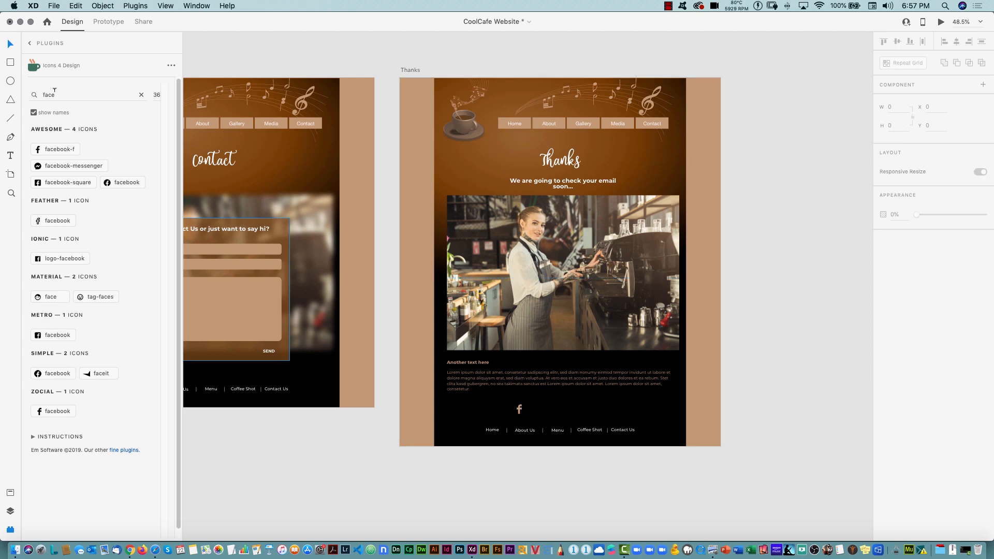
pyautogui.doubleClick(52, 94)
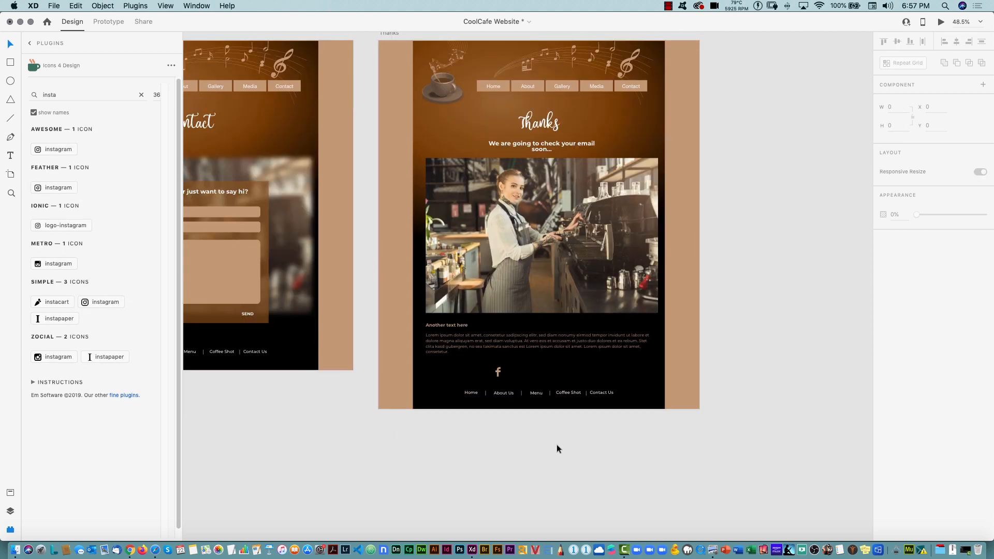
pyautogui.scroll(-2, 557, 444)
pyautogui.click(540, 370)
pyautogui.press('super+v')
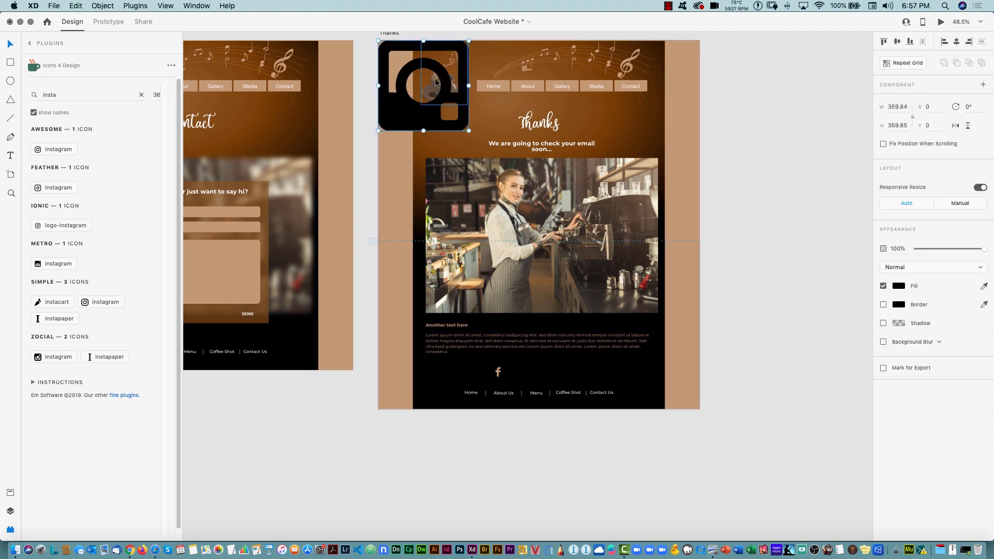
pyautogui.moveTo(468, 129); pyautogui.dragTo(519, 374)
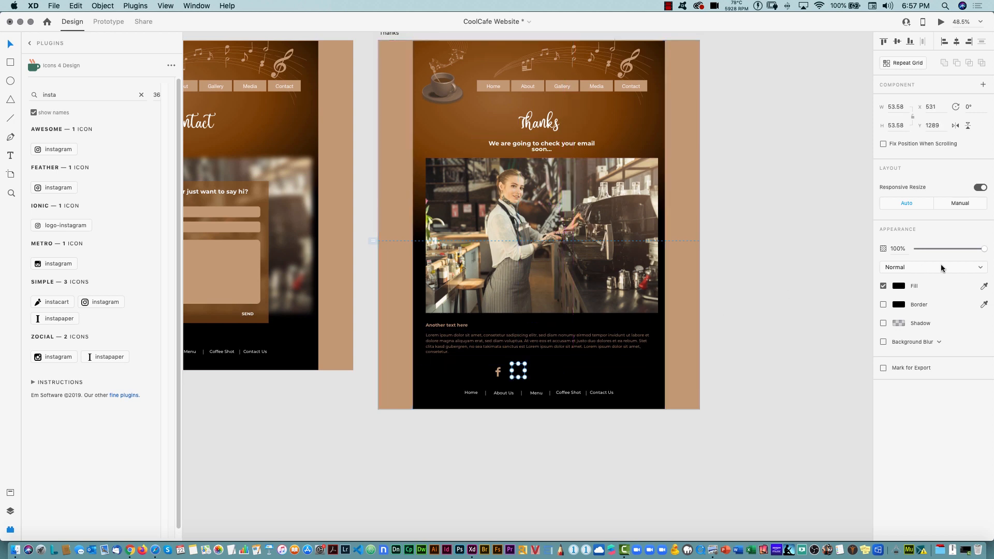
# Recolour the instagram icon with the tan sampled from the Thanks artboard's side margin and shrink it to about the facebook icon's height
pyautogui.click(984, 286)
pyautogui.click(676, 331)
pyautogui.moveTo(525, 363); pyautogui.dragTo(521, 367)
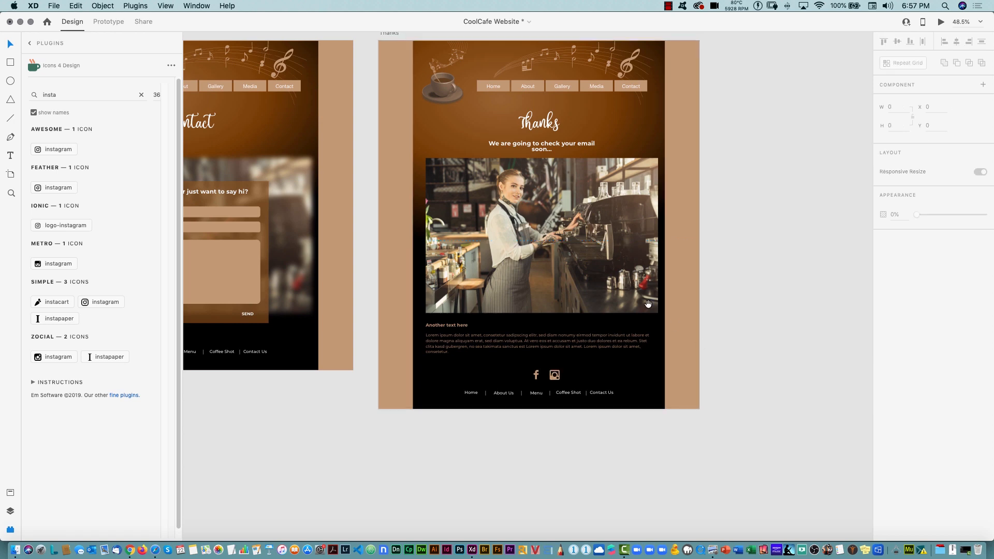
# Save the website document and fit all its artboards in view
pyautogui.moveTo(584, 255); pyautogui.dragTo(705, 348)
pyautogui.press('super+minus')
pyautogui.press('super+s')
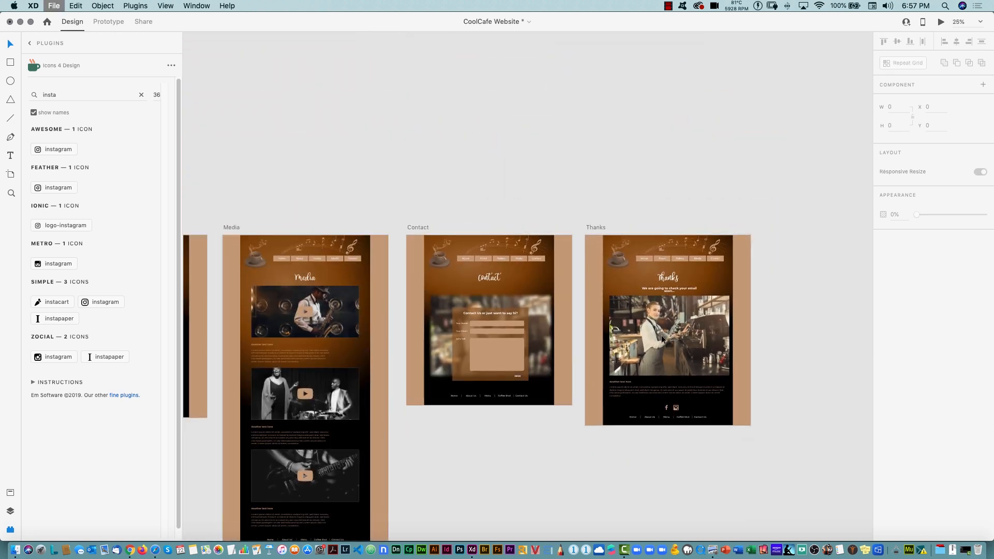
pyautogui.press('super+0')
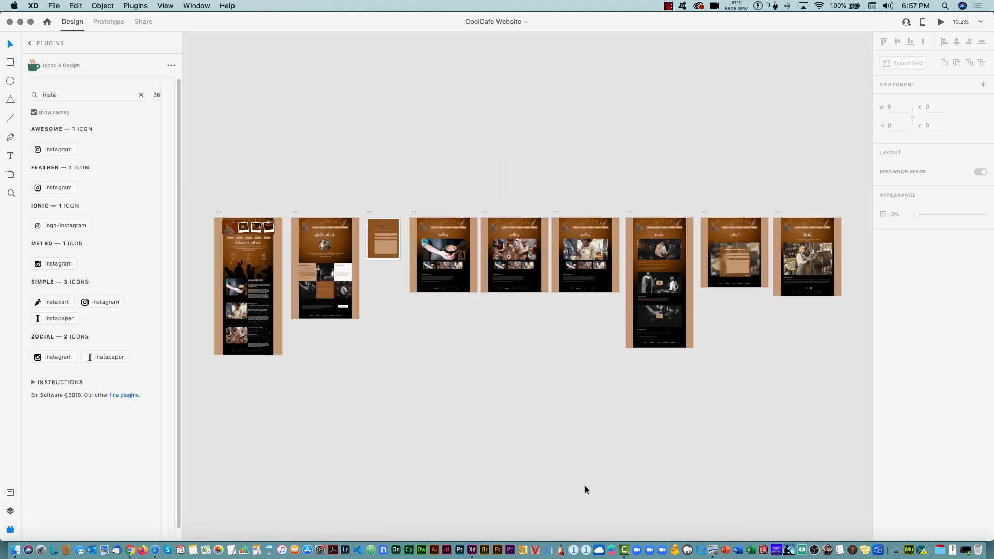